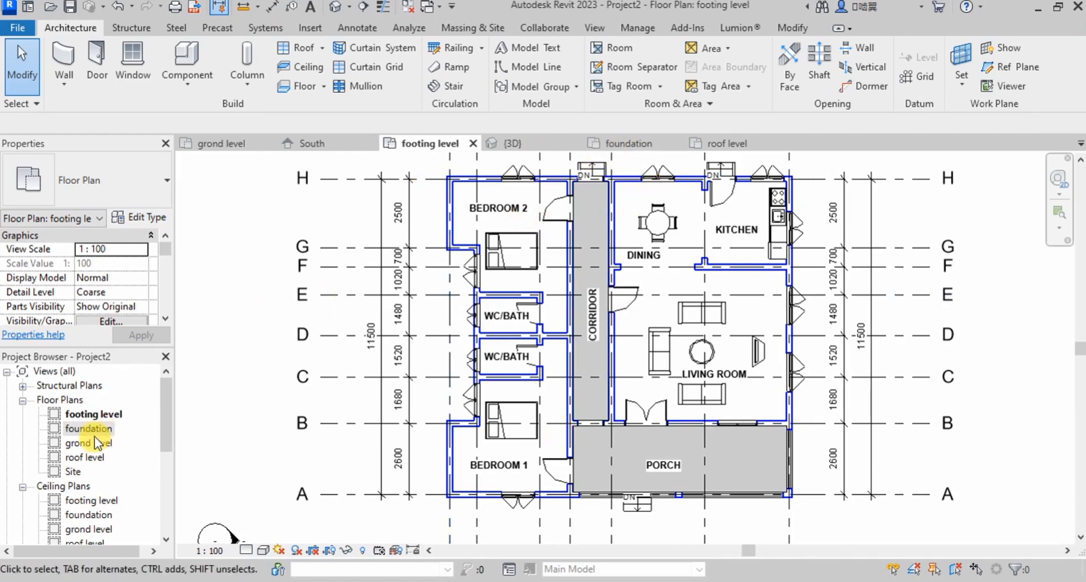
- Open the foundation floor plan
{"action": "double_click", "coordinate": [91, 429]}
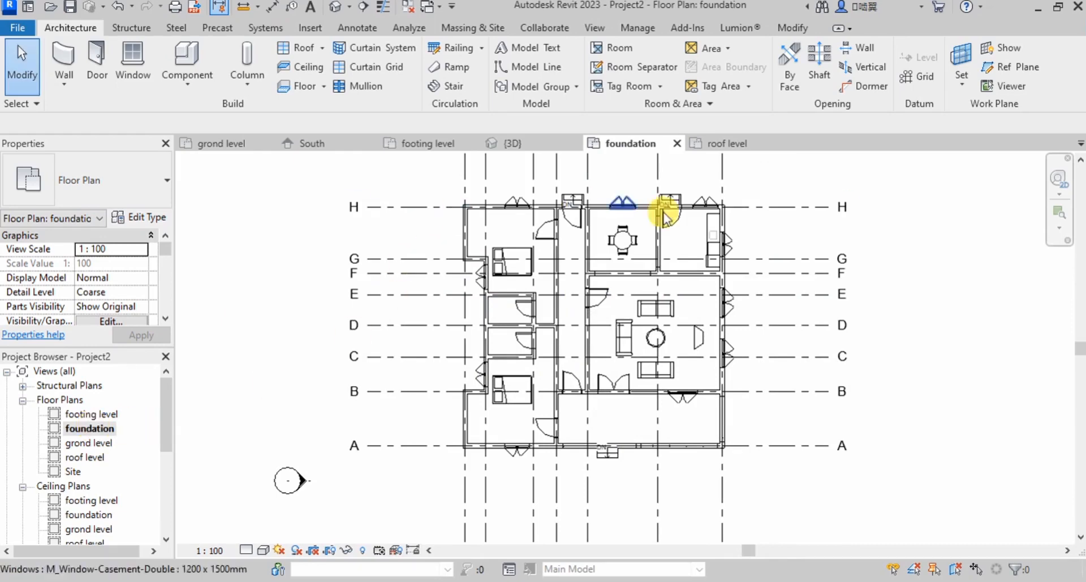
{"action": "scroll", "coordinate": [676, 200], "scroll_direction": "up", "scroll_amount": 5}
{"action": "scroll", "coordinate": [677, 271], "scroll_direction": "down", "scroll_amount": 7}
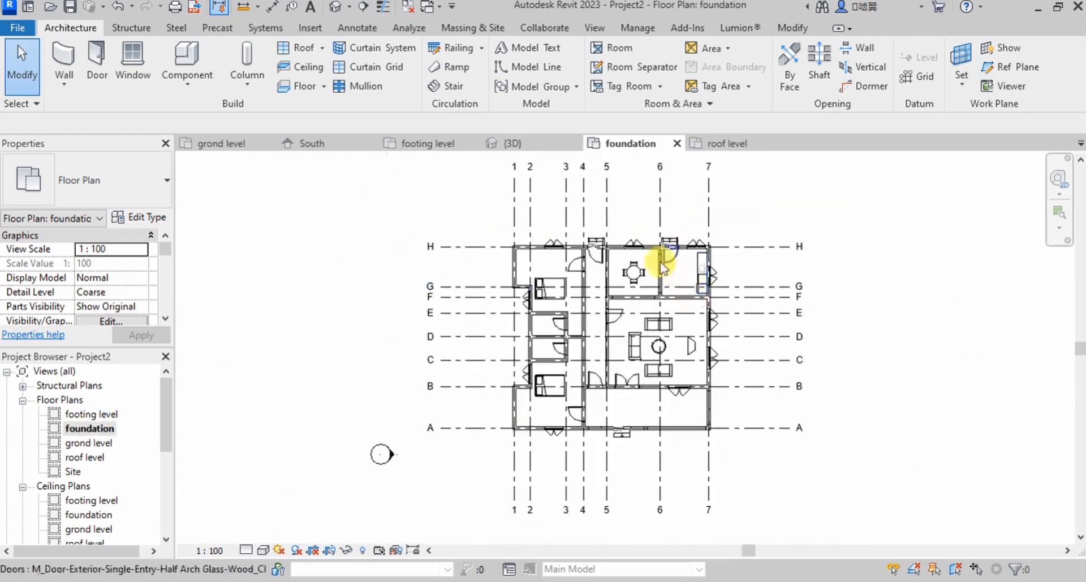
{"action": "scroll", "coordinate": [663, 268], "scroll_direction": "up", "scroll_amount": 3}
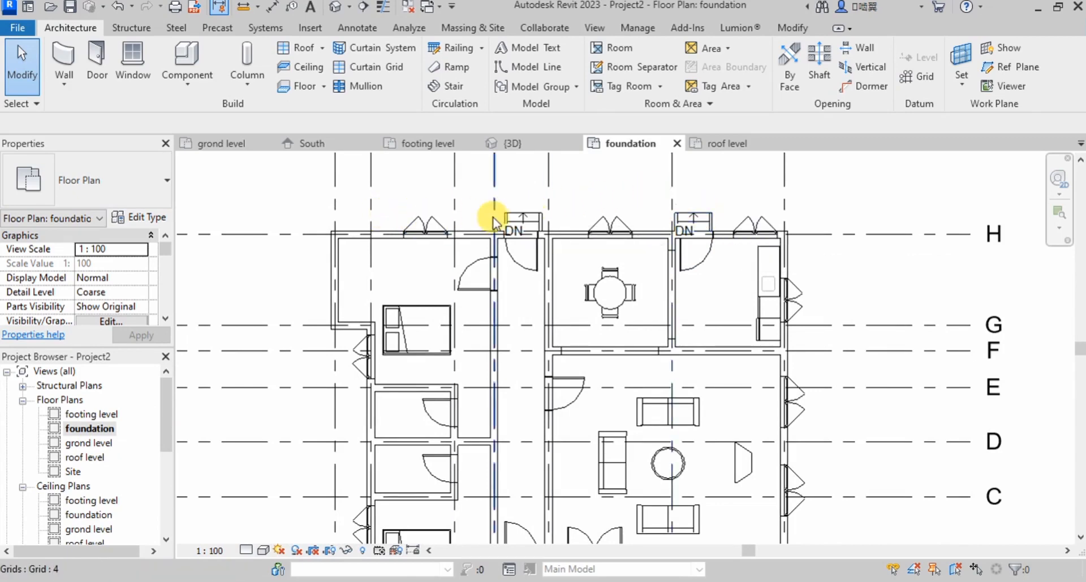
- Hide all visible instances of the exterior entrance stairs in the foundation plan as elements
{"action": "left_click", "coordinate": [531, 218]}
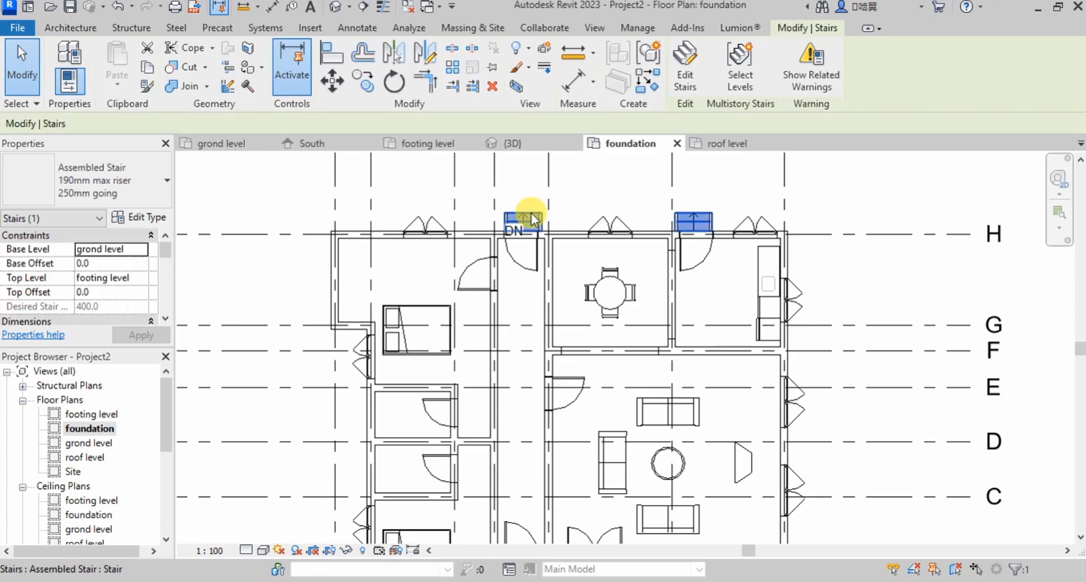
{"action": "right_click", "coordinate": [532, 218]}
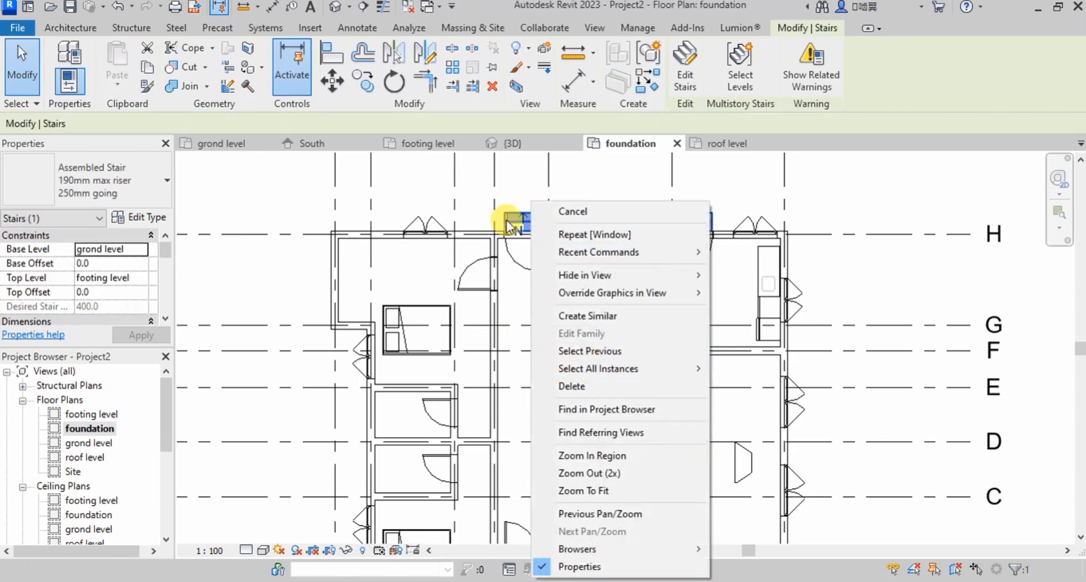
{"action": "mouse_move", "coordinate": [622, 368]}
{"action": "left_click", "coordinate": [741, 368]}
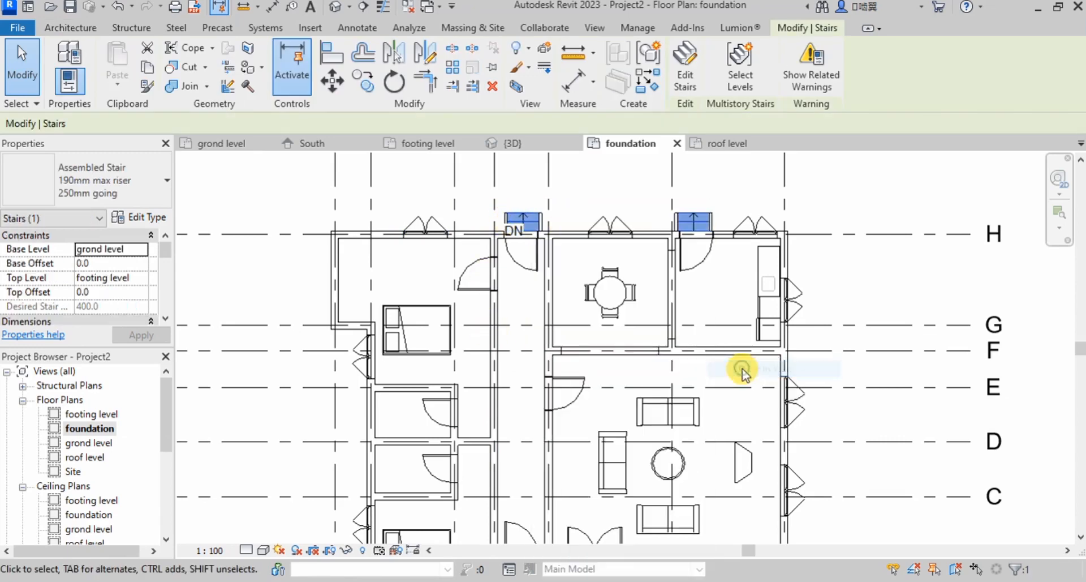
{"action": "right_click", "coordinate": [688, 216]}
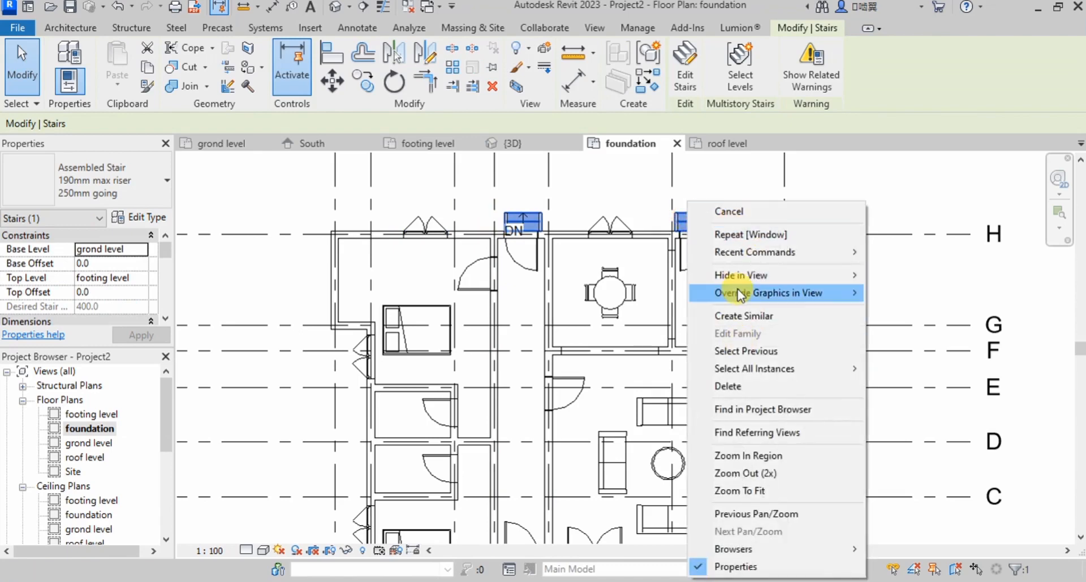
{"action": "mouse_move", "coordinate": [738, 276]}
{"action": "left_click", "coordinate": [895, 275]}
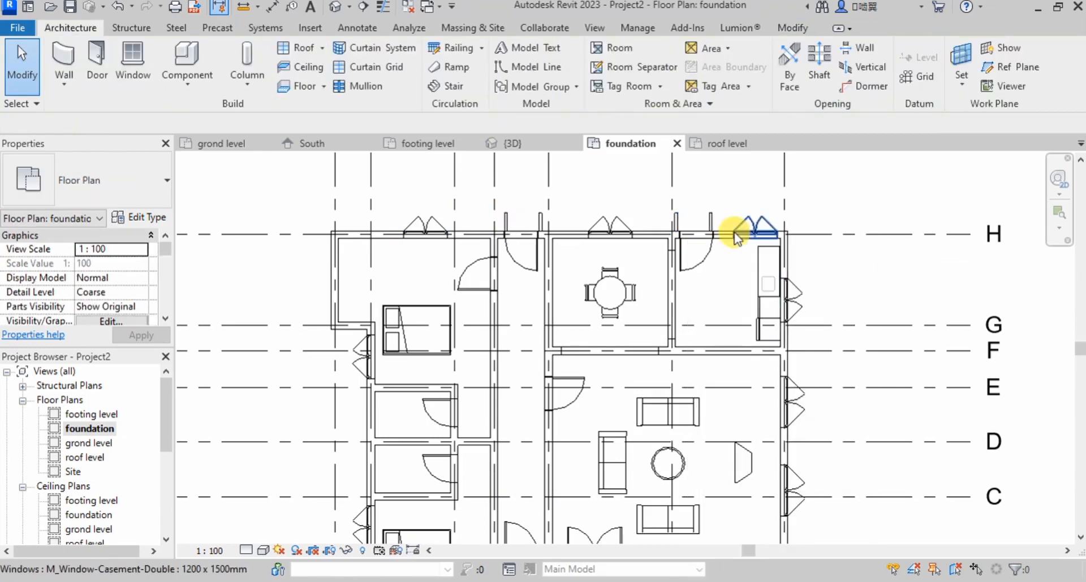
- Hide all visible Glass Panel - Bottom Fill stair railings in the foundation plan as elements
{"action": "left_click", "coordinate": [711, 221]}
{"action": "right_click", "coordinate": [712, 220]}
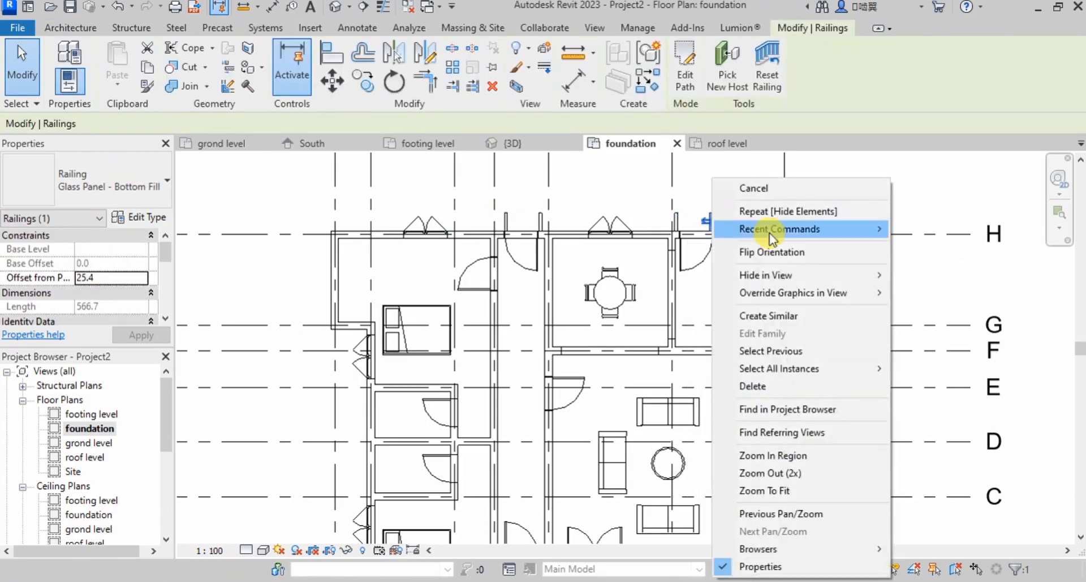
{"action": "mouse_move", "coordinate": [799, 373]}
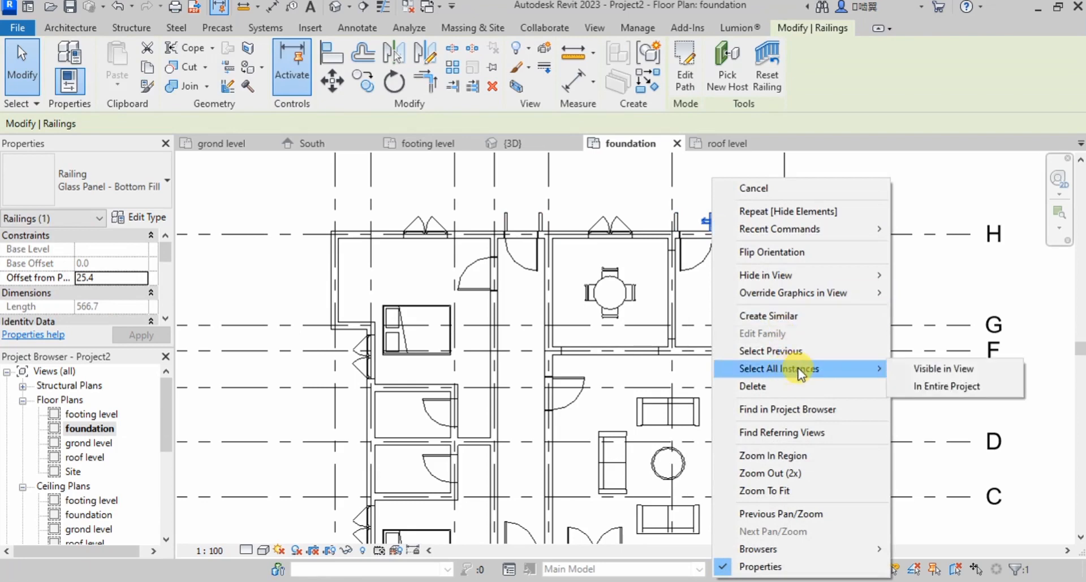
{"action": "left_click", "coordinate": [917, 369]}
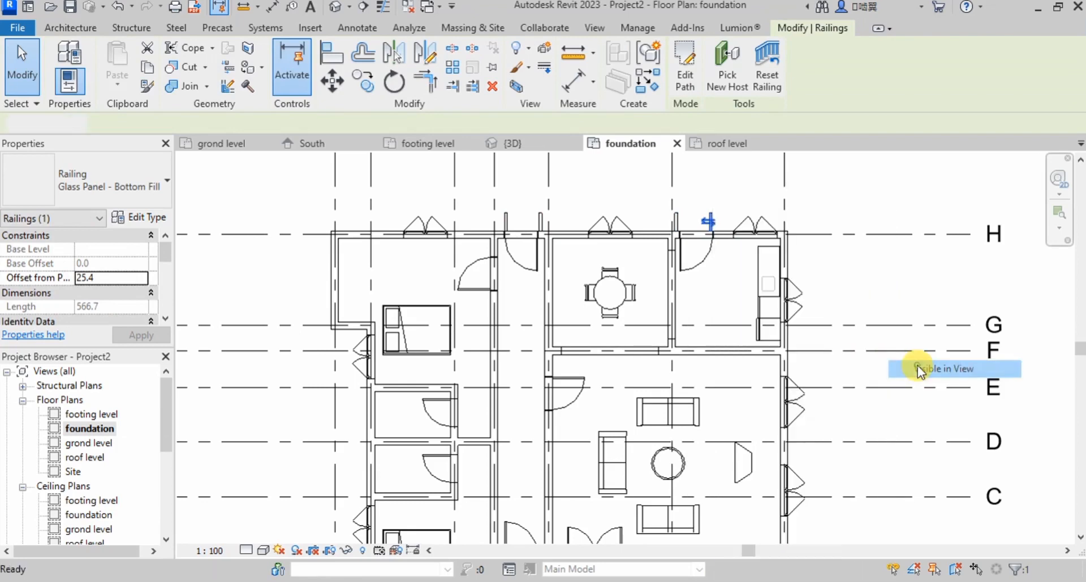
{"action": "right_click", "coordinate": [708, 215]}
{"action": "mouse_move", "coordinate": [771, 274]}
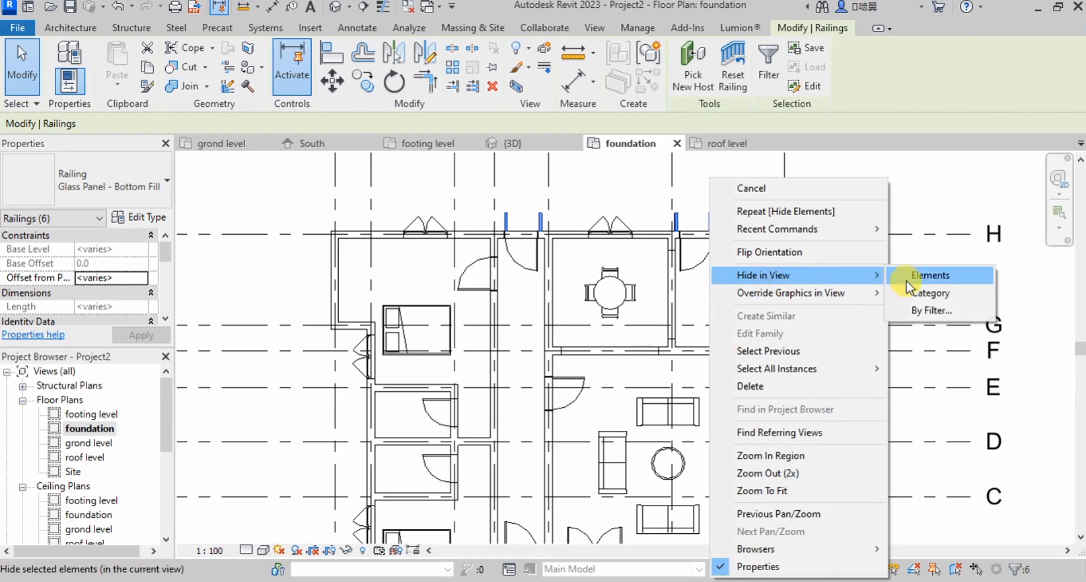
{"action": "left_click", "coordinate": [906, 278]}
- Hide all visible 900 x 2000mm half arch glass single-entry exterior doors in the foundation plan as elements
{"action": "scroll", "coordinate": [635, 359], "scroll_direction": "down", "scroll_amount": 4}
{"action": "scroll", "coordinate": [582, 371], "scroll_direction": "up", "scroll_amount": 10}
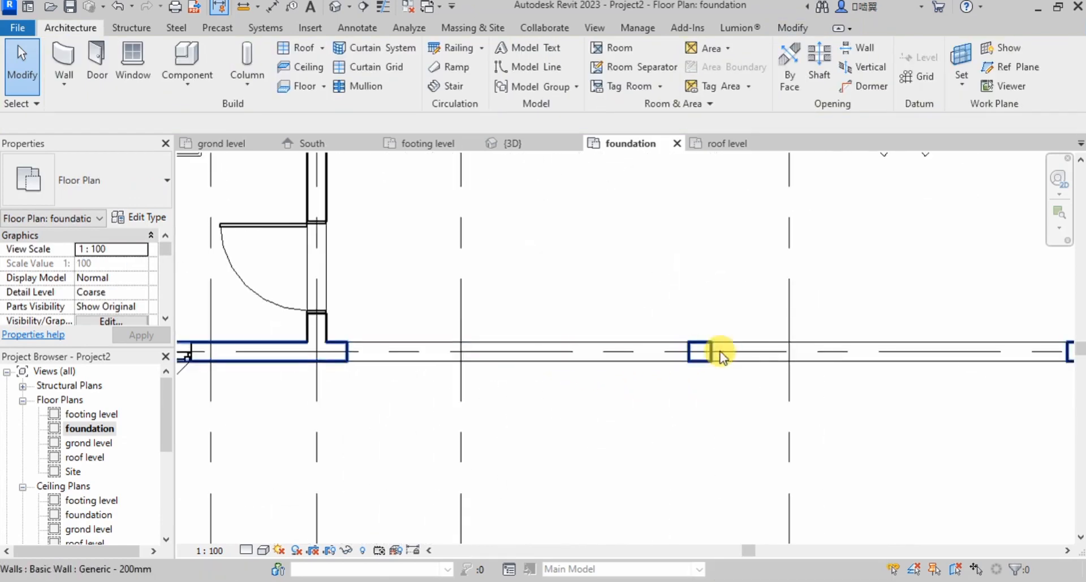
{"action": "scroll", "coordinate": [467, 399], "scroll_direction": "down", "scroll_amount": 7}
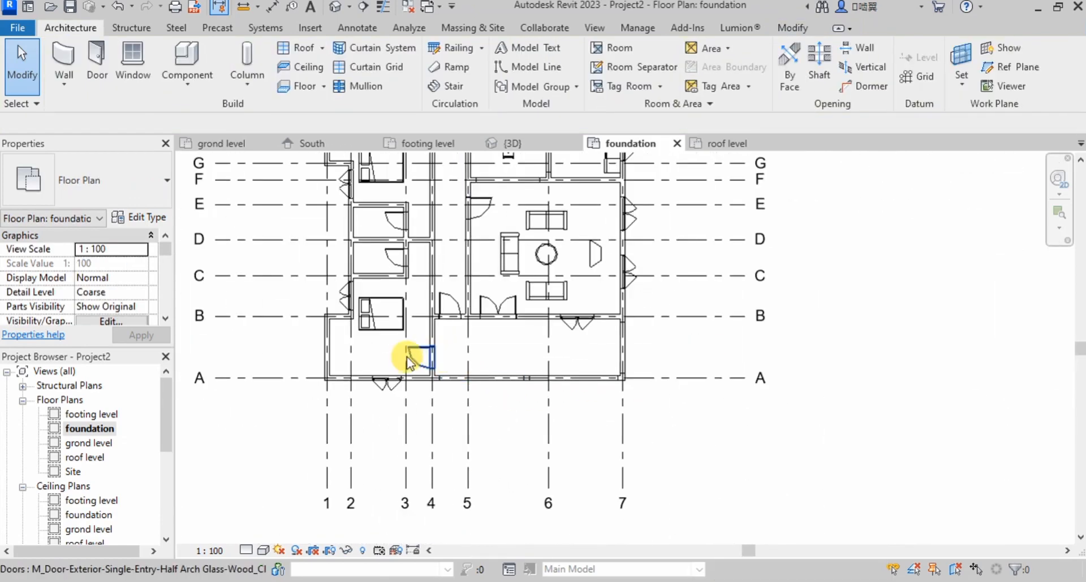
{"action": "left_click", "coordinate": [412, 359]}
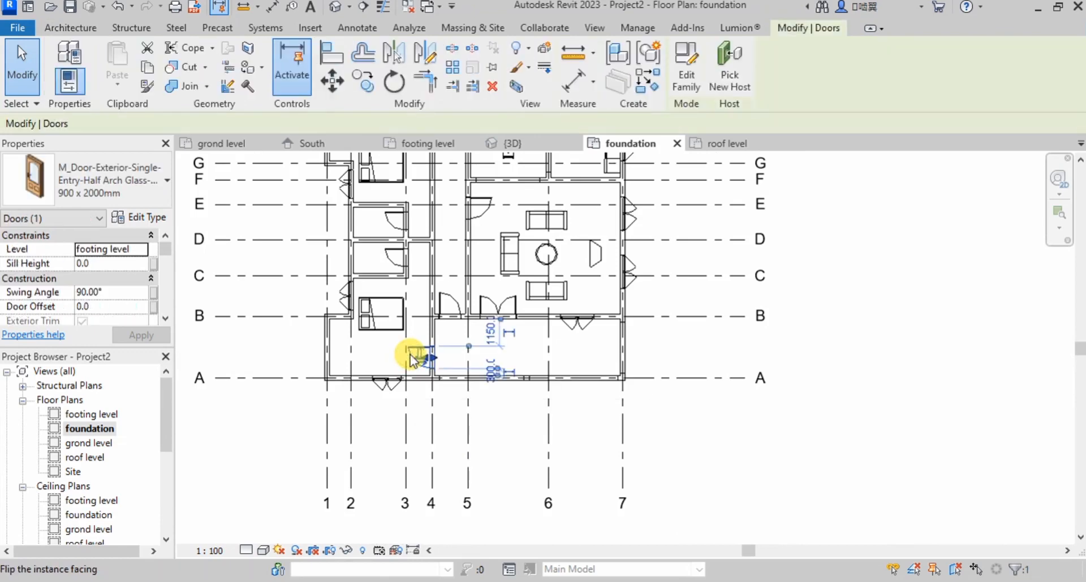
{"action": "right_click", "coordinate": [412, 359]}
{"action": "mouse_move", "coordinate": [497, 436]}
{"action": "left_click", "coordinate": [605, 437]}
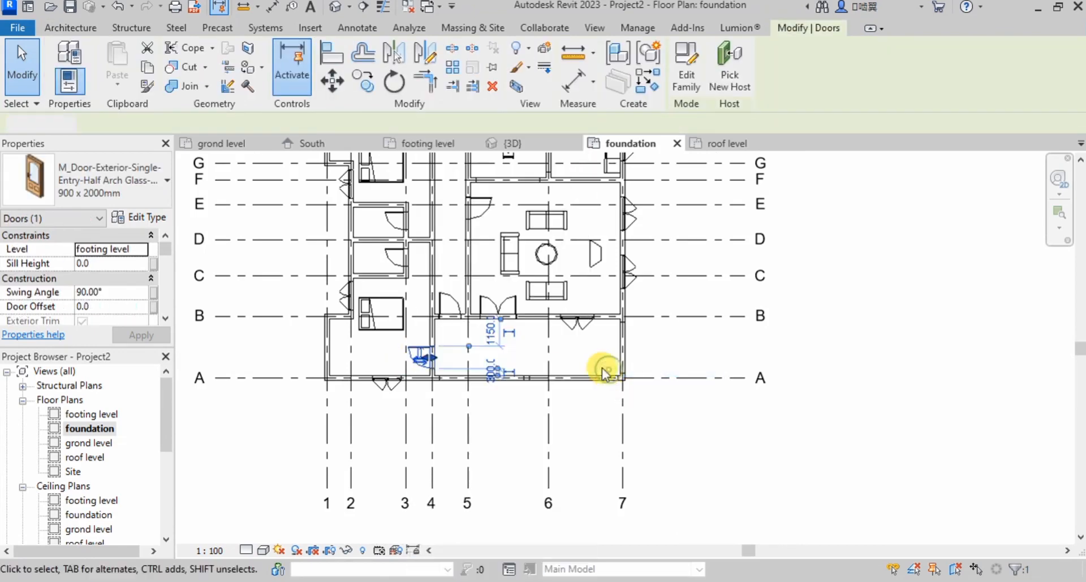
{"action": "right_click", "coordinate": [467, 203]}
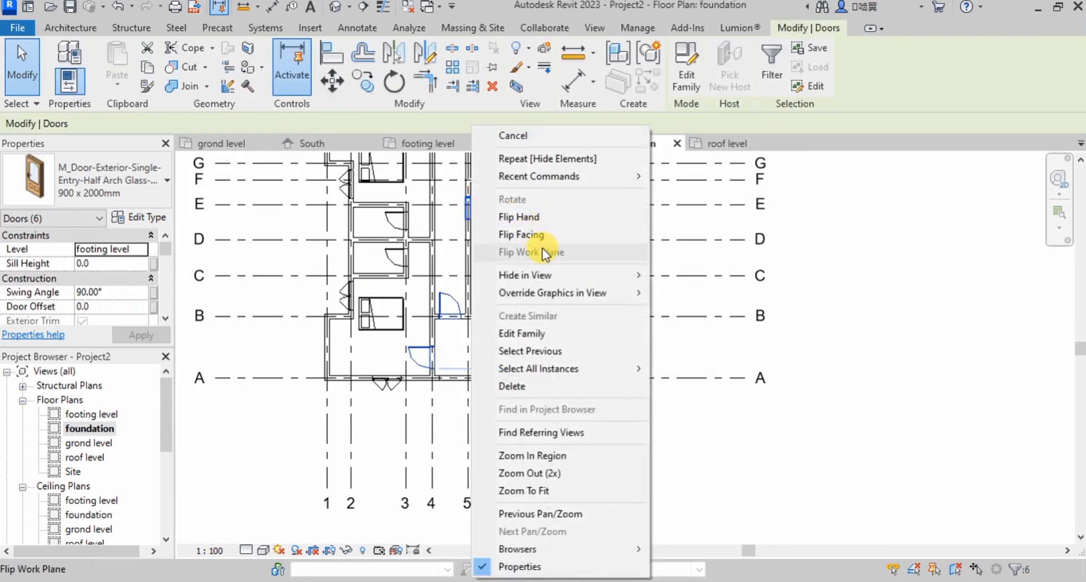
{"action": "mouse_move", "coordinate": [630, 283]}
{"action": "left_click", "coordinate": [665, 276]}
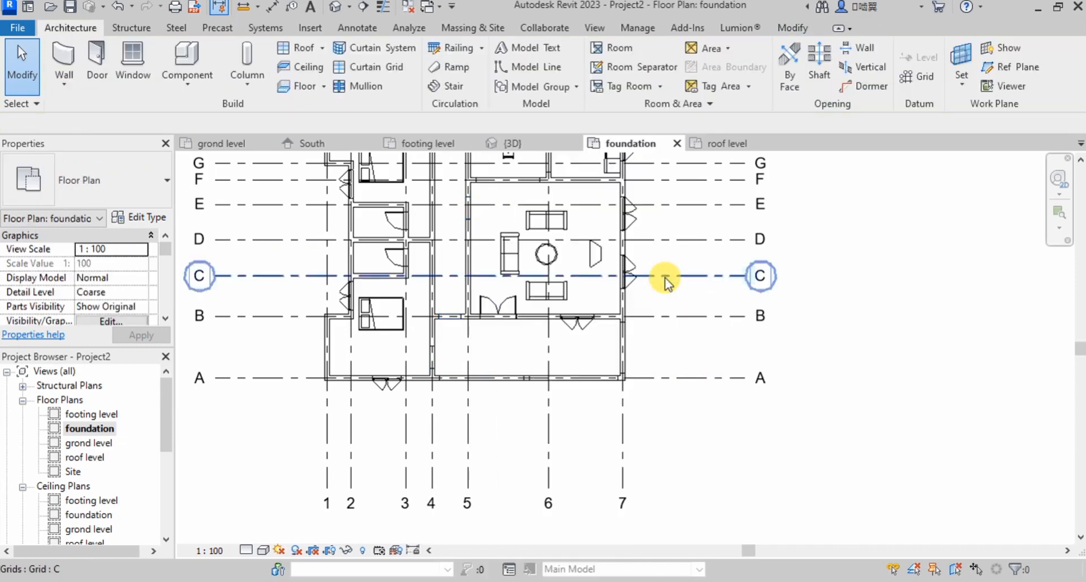
- Hide all visible M_Bed-Box double beds in the bedrooms of the foundation plan as elements
{"action": "left_click", "coordinate": [380, 336]}
{"action": "right_click", "coordinate": [378, 310]}
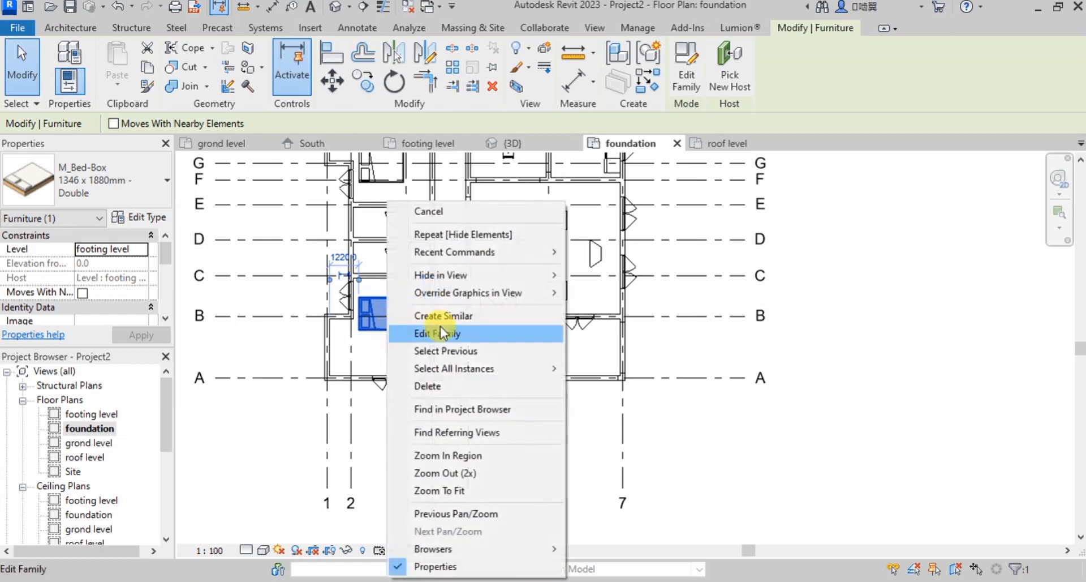
{"action": "left_click", "coordinate": [474, 370]}
{"action": "left_click", "coordinate": [591, 369]}
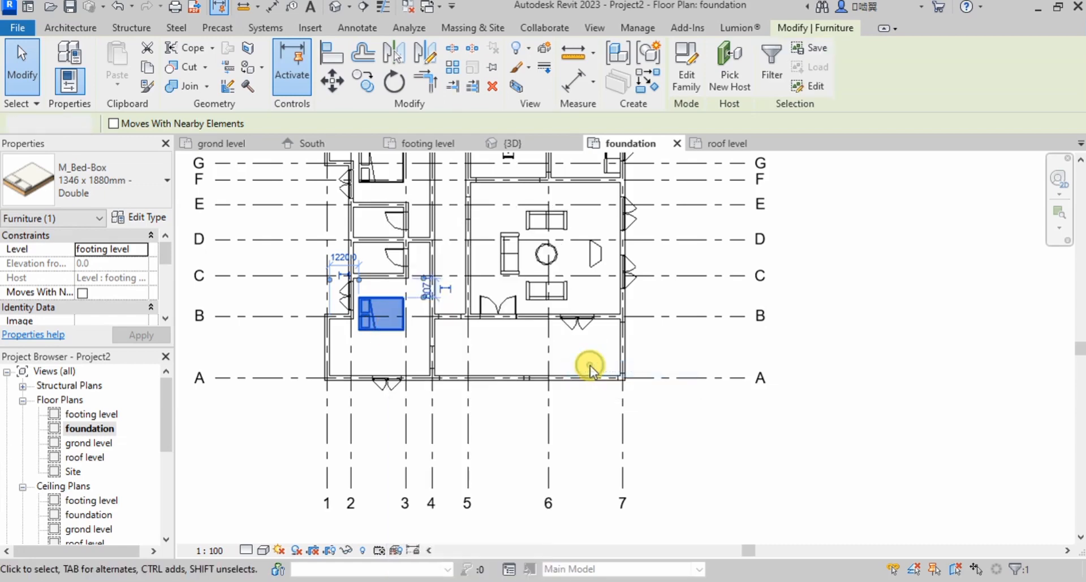
{"action": "right_click", "coordinate": [373, 304]}
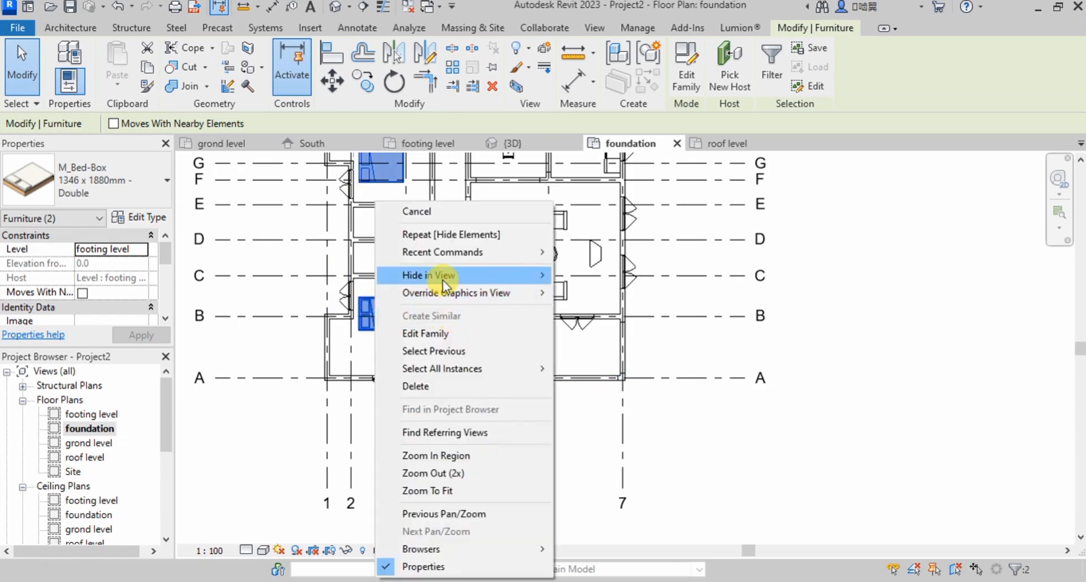
{"action": "mouse_move", "coordinate": [445, 277]}
{"action": "left_click", "coordinate": [574, 275]}
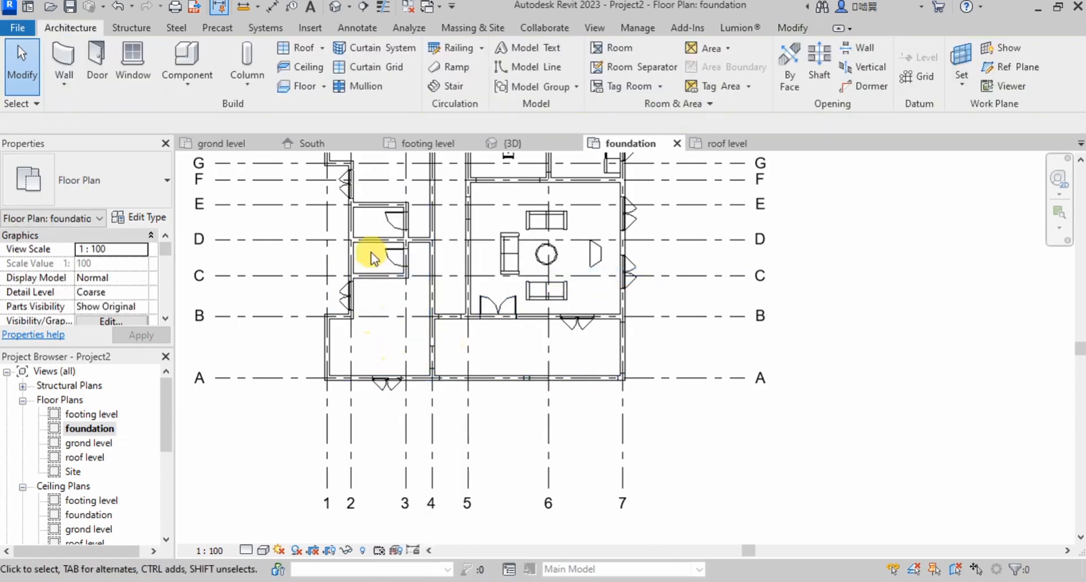
- Hide all visible 1200 x 1500mm double casement windows in the foundation plan as elements
{"action": "scroll", "coordinate": [365, 263], "scroll_direction": "up", "scroll_amount": 4}
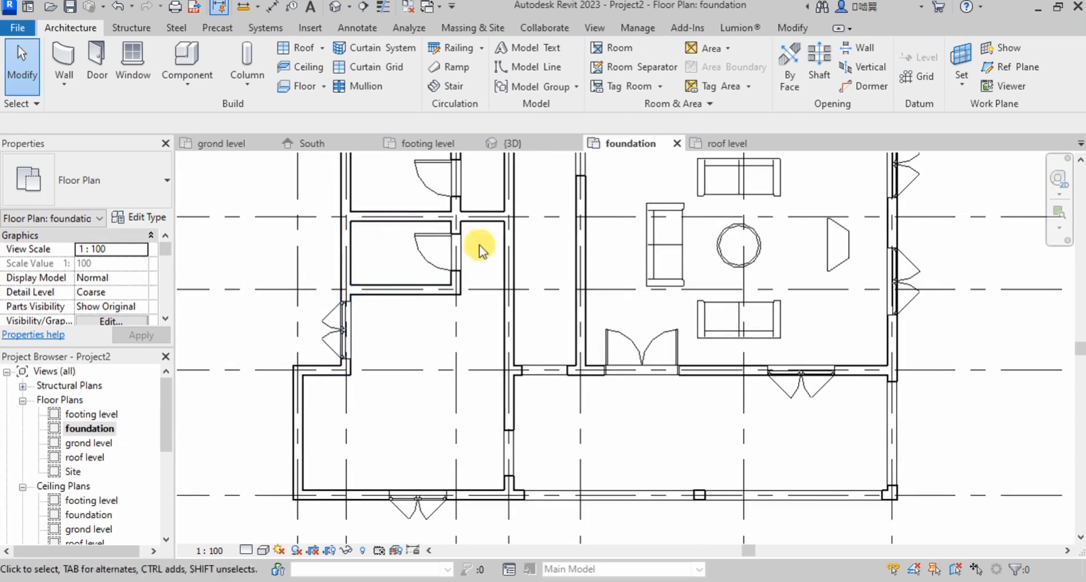
{"action": "scroll", "coordinate": [436, 310], "scroll_direction": "down", "scroll_amount": 4}
{"action": "scroll", "coordinate": [436, 390], "scroll_direction": "up", "scroll_amount": 4}
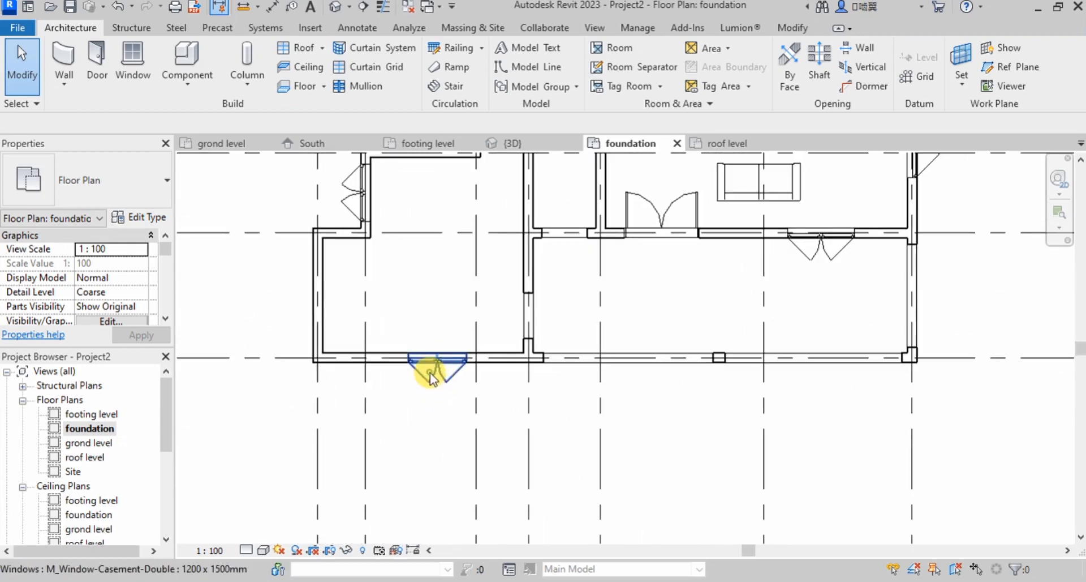
{"action": "left_click", "coordinate": [431, 378]}
{"action": "right_click", "coordinate": [431, 378]}
{"action": "mouse_move", "coordinate": [538, 375]}
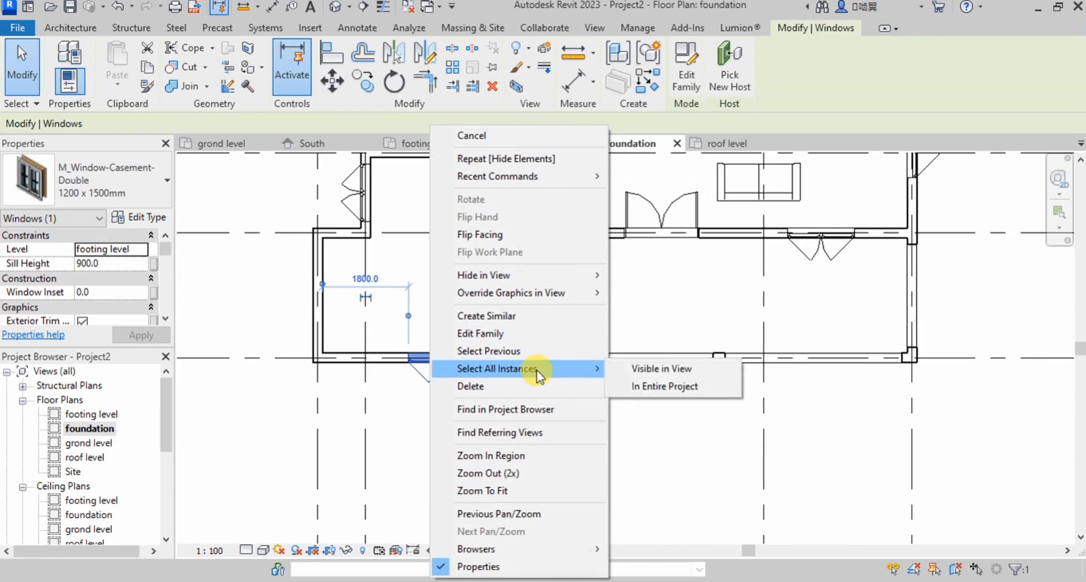
{"action": "left_click", "coordinate": [622, 372]}
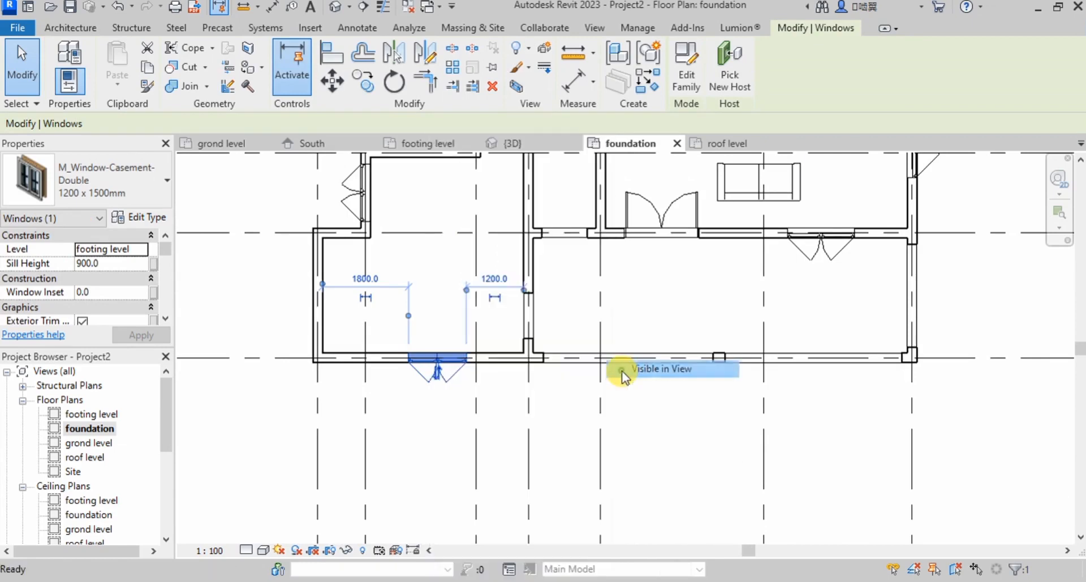
{"action": "right_click", "coordinate": [367, 195]}
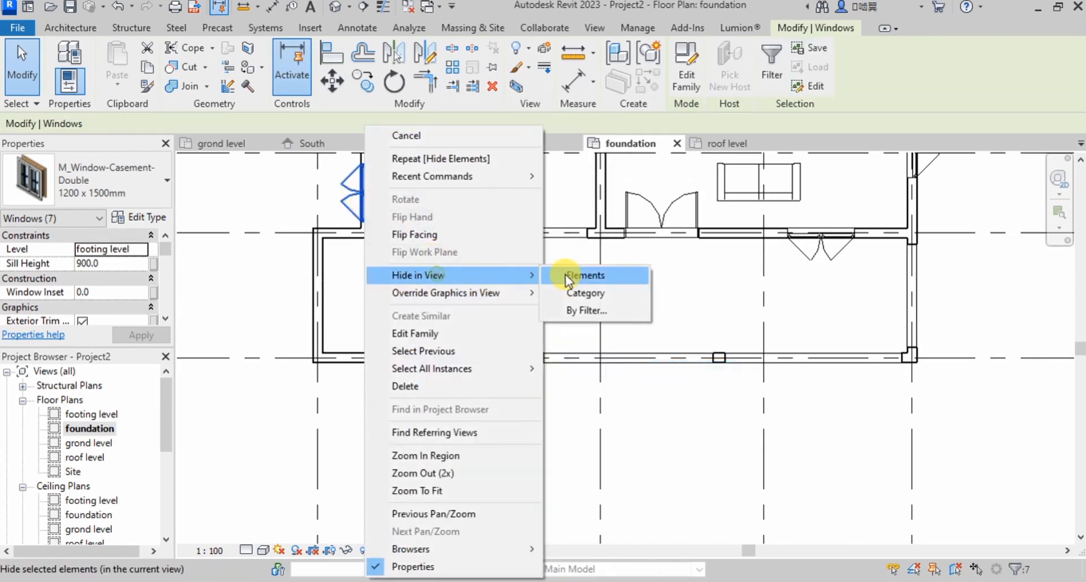
{"action": "left_click", "coordinate": [572, 274]}
- Hide the full-glass double exterior door on grid B between the living room and porch as an element
{"action": "scroll", "coordinate": [439, 371], "scroll_direction": "down", "scroll_amount": 4}
{"action": "scroll", "coordinate": [528, 309], "scroll_direction": "up", "scroll_amount": 3}
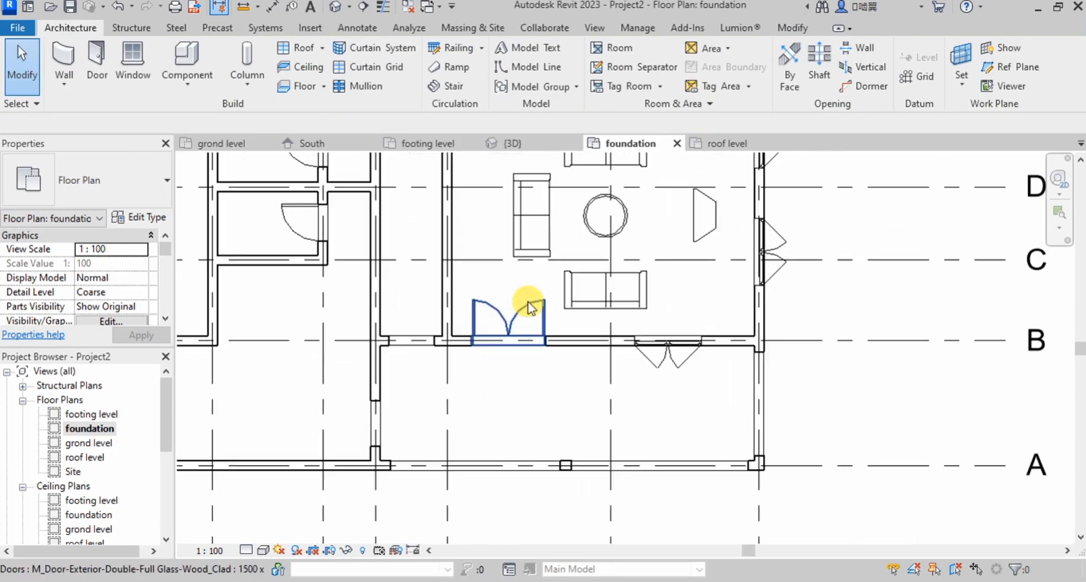
{"action": "left_click", "coordinate": [512, 314]}
{"action": "right_click", "coordinate": [526, 314]}
{"action": "mouse_move", "coordinate": [583, 275]}
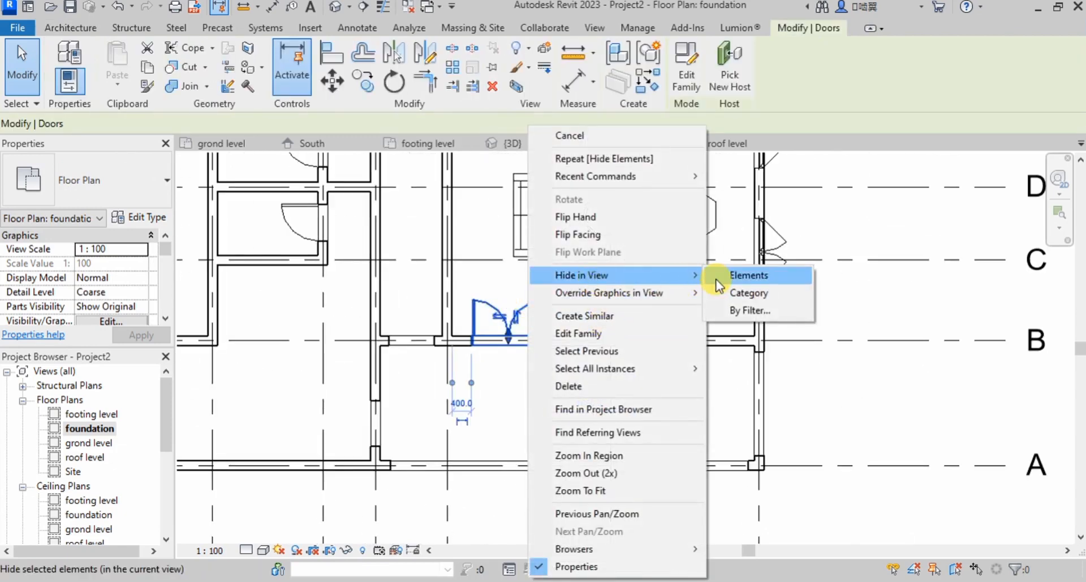
{"action": "left_click", "coordinate": [735, 274]}
- Hide all visible 1400 x 1800mm double casement windows around the living room as elements
{"action": "left_click", "coordinate": [655, 362]}
{"action": "right_click", "coordinate": [655, 362]}
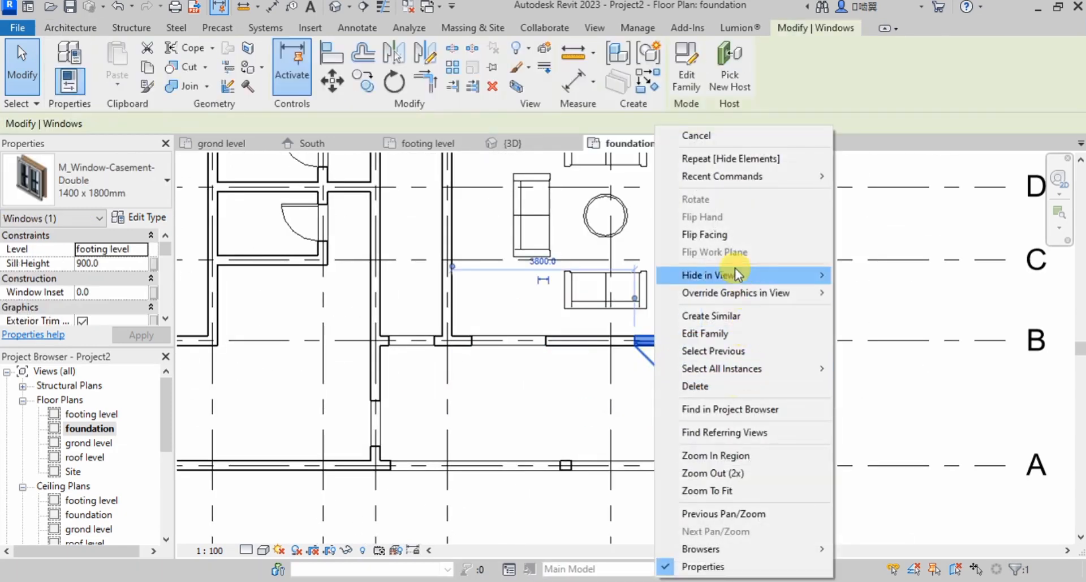
{"action": "mouse_move", "coordinate": [751, 275]}
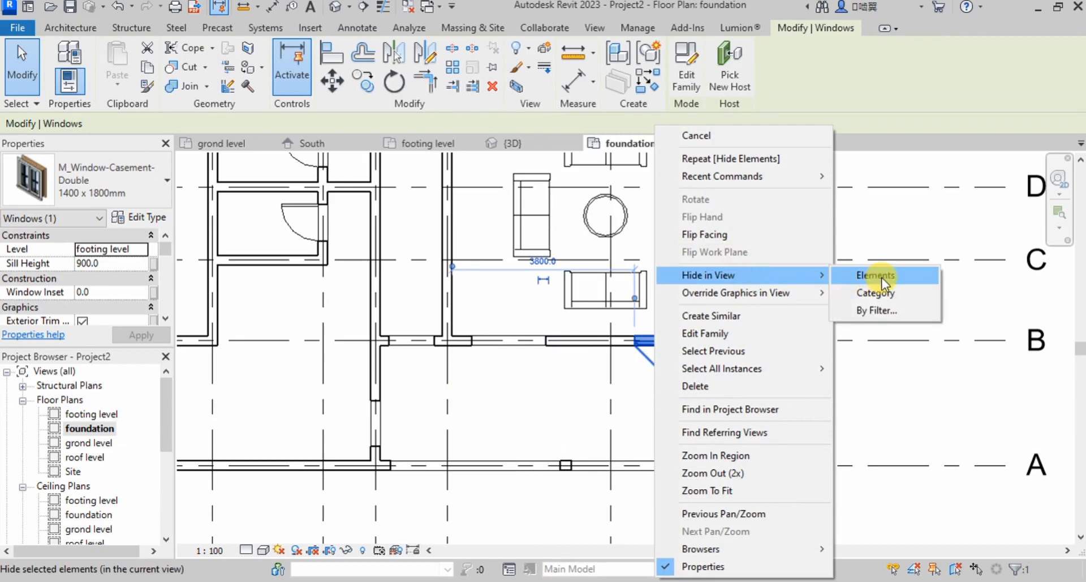
{"action": "mouse_move", "coordinate": [809, 368]}
{"action": "left_click", "coordinate": [862, 369]}
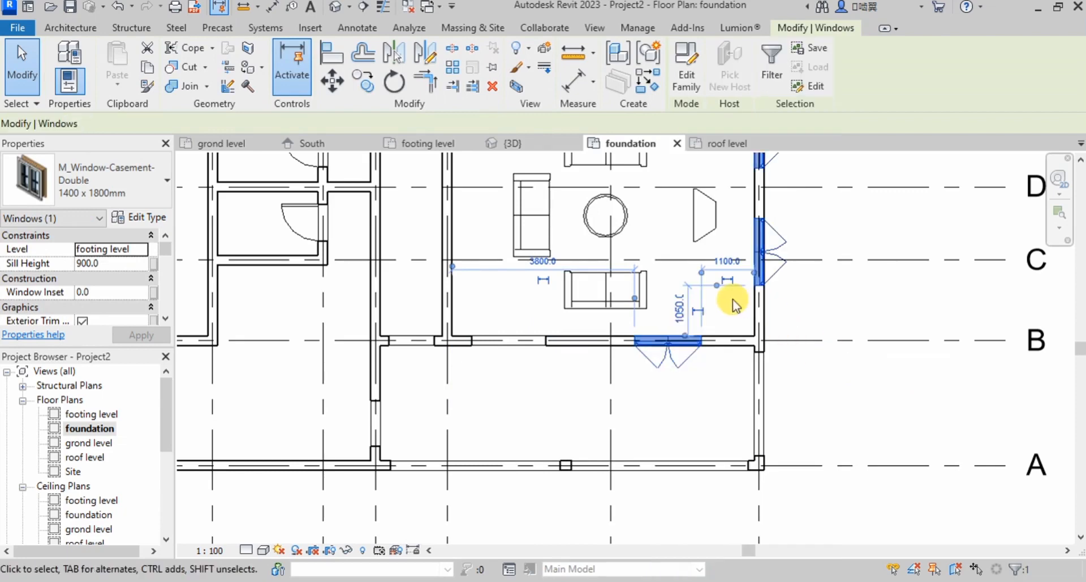
{"action": "right_click", "coordinate": [699, 342]}
{"action": "mouse_move", "coordinate": [770, 275]}
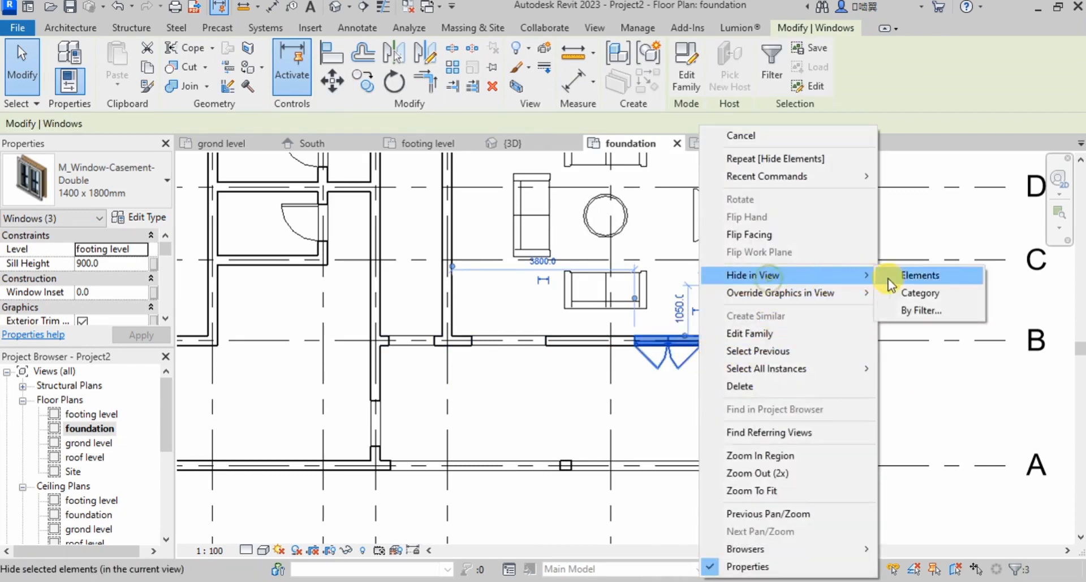
{"action": "left_click", "coordinate": [905, 275]}
- Hide all visible M_Sofa-Corbu sofas in the living room of the foundation plan as elements
{"action": "left_click", "coordinate": [586, 277]}
{"action": "right_click", "coordinate": [586, 277]}
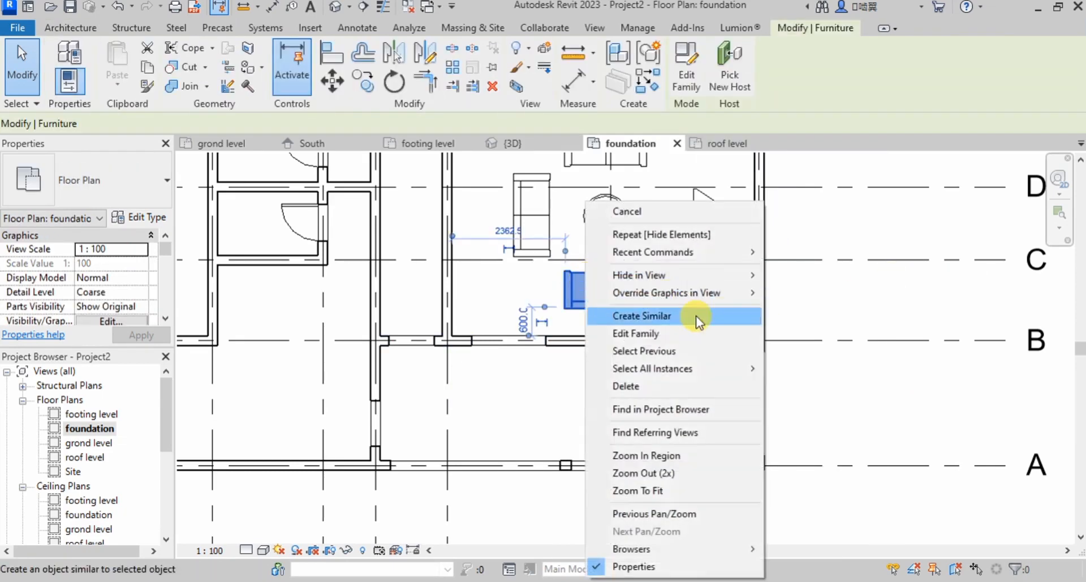
{"action": "mouse_move", "coordinate": [730, 368]}
{"action": "left_click", "coordinate": [765, 366]}
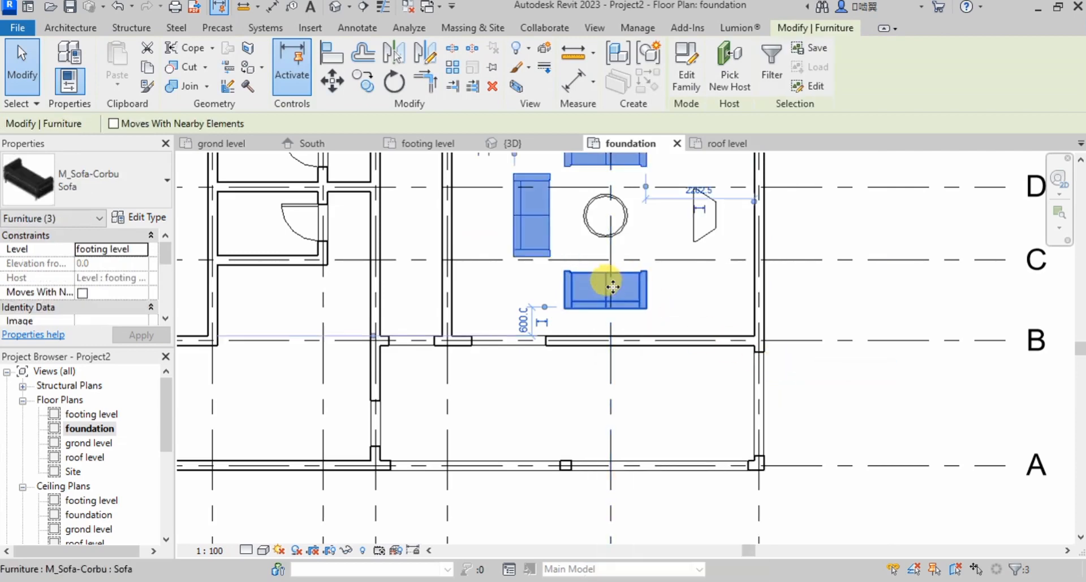
{"action": "right_click", "coordinate": [610, 286]}
{"action": "left_click", "coordinate": [714, 368]}
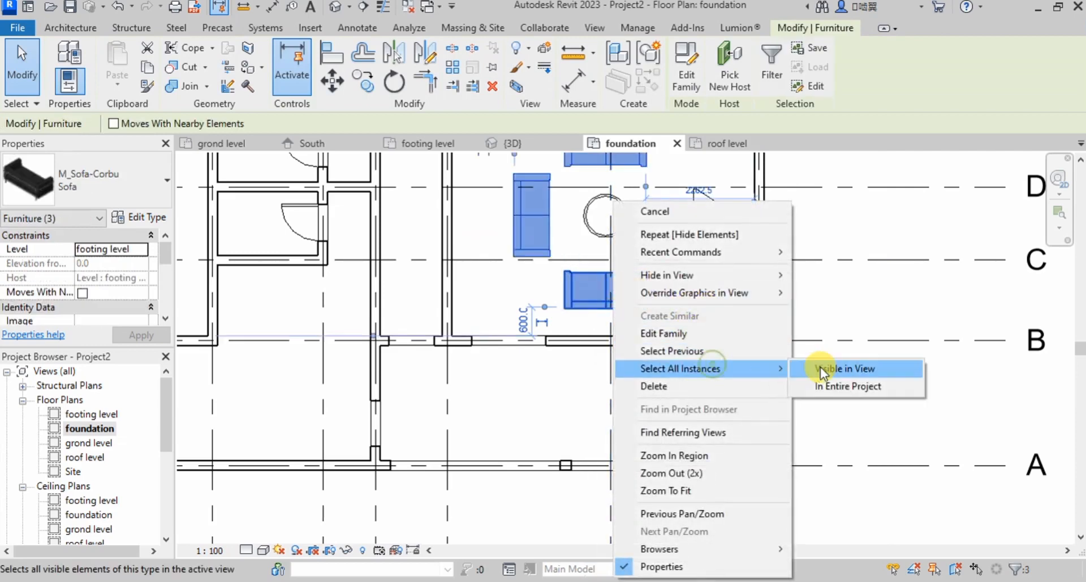
{"action": "mouse_move", "coordinate": [707, 275]}
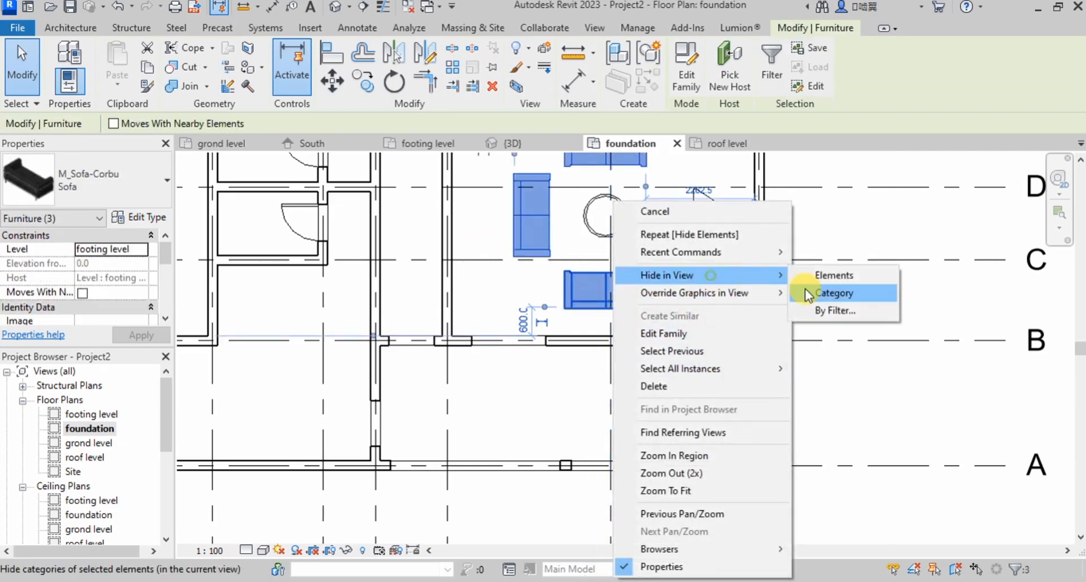
{"action": "left_click", "coordinate": [808, 280]}
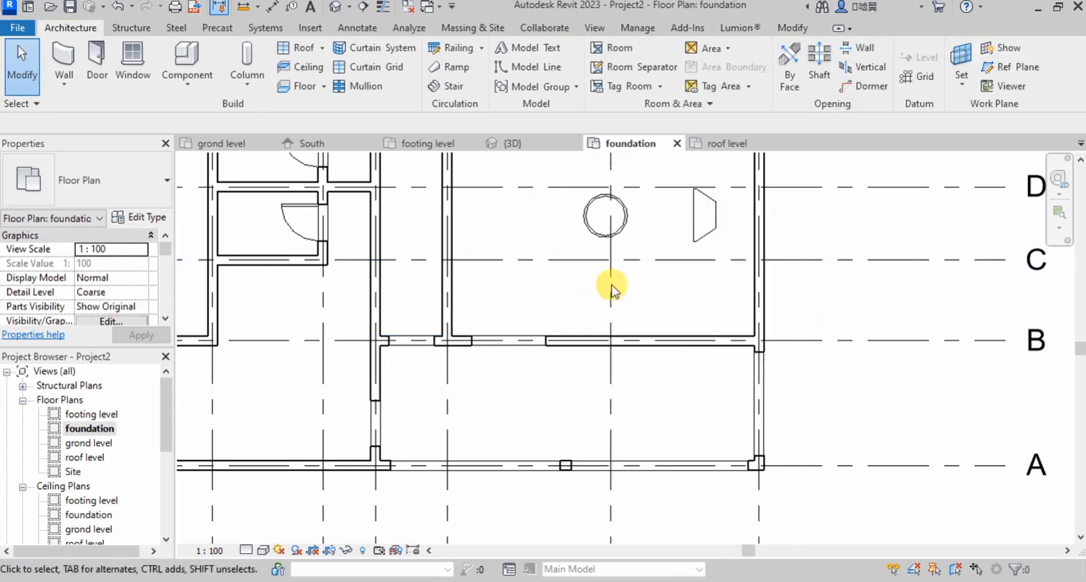
- Hide the living room's round table and the trapezoidal furniture piece near grid 7 as elements
{"action": "right_click", "coordinate": [622, 219]}
{"action": "mouse_move", "coordinate": [783, 276]}
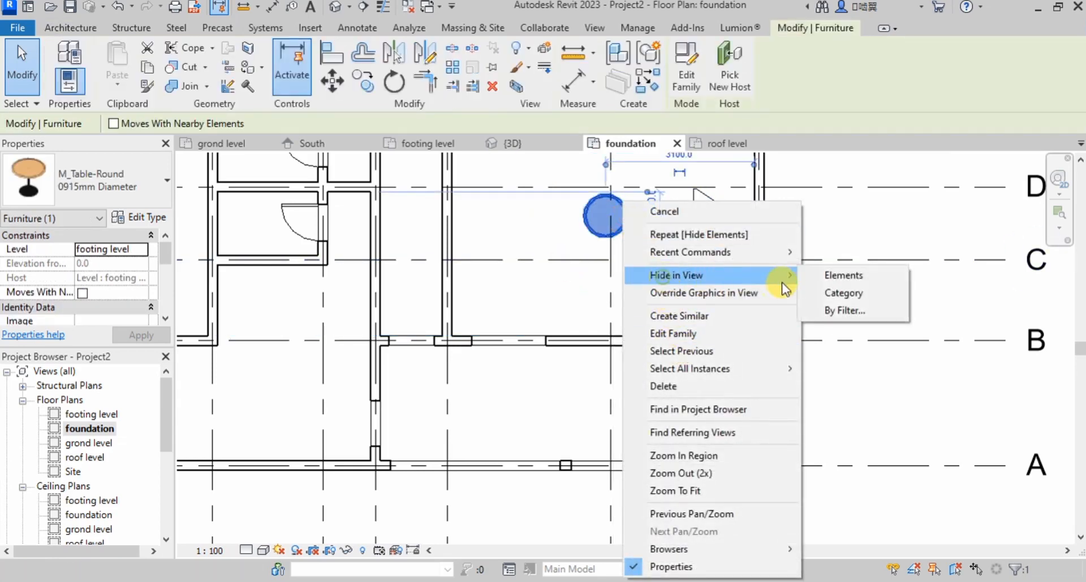
{"action": "left_click", "coordinate": [816, 282]}
{"action": "right_click", "coordinate": [712, 203]}
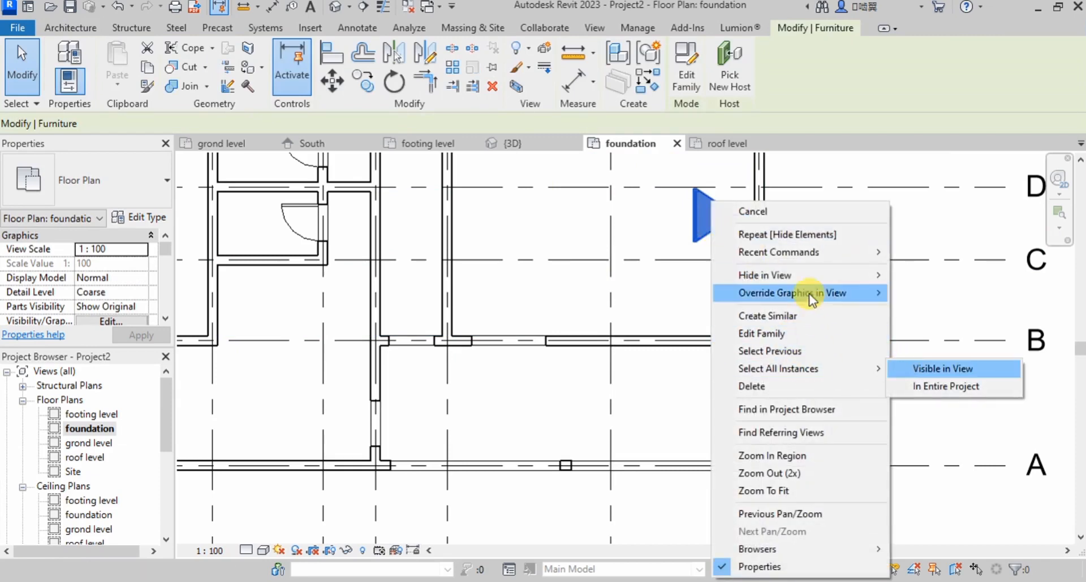
{"action": "mouse_move", "coordinate": [797, 274]}
{"action": "left_click", "coordinate": [912, 276]}
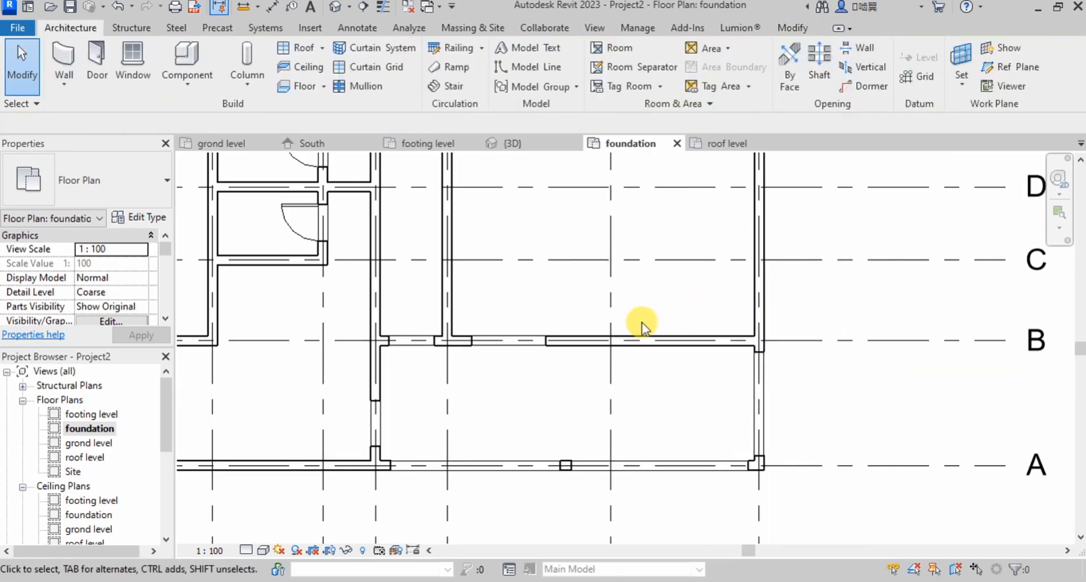
- Hide all visible 0762 x 2032mm M_Single-Flush doors of the small rooms as elements
{"action": "scroll", "coordinate": [635, 323], "scroll_direction": "down", "scroll_amount": 4}
{"action": "scroll", "coordinate": [446, 285], "scroll_direction": "up", "scroll_amount": 3}
{"action": "left_click", "coordinate": [545, 271]}
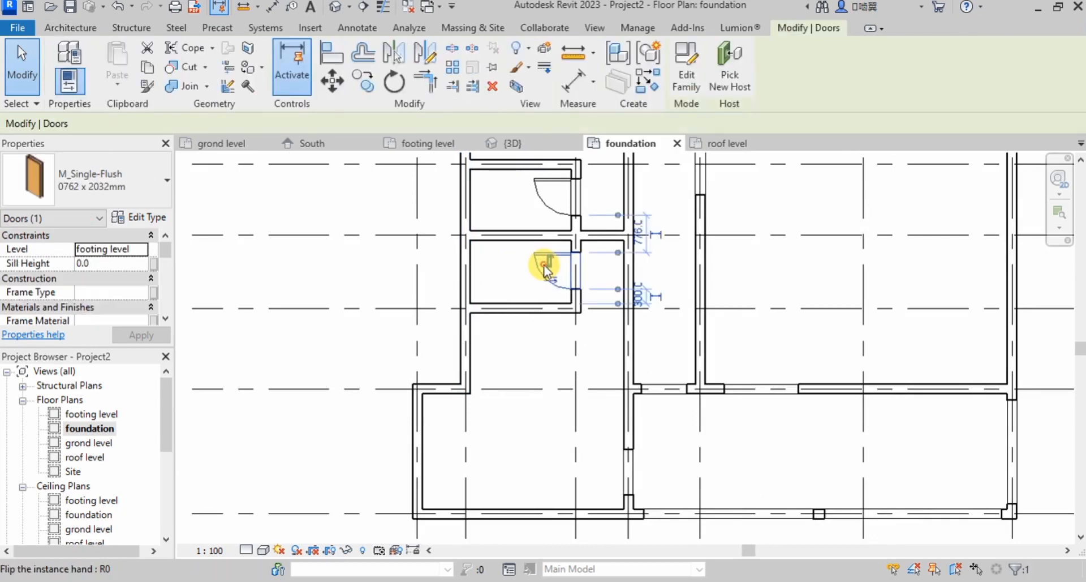
{"action": "right_click", "coordinate": [546, 269]}
{"action": "mouse_move", "coordinate": [701, 369]}
{"action": "left_click", "coordinate": [741, 379]}
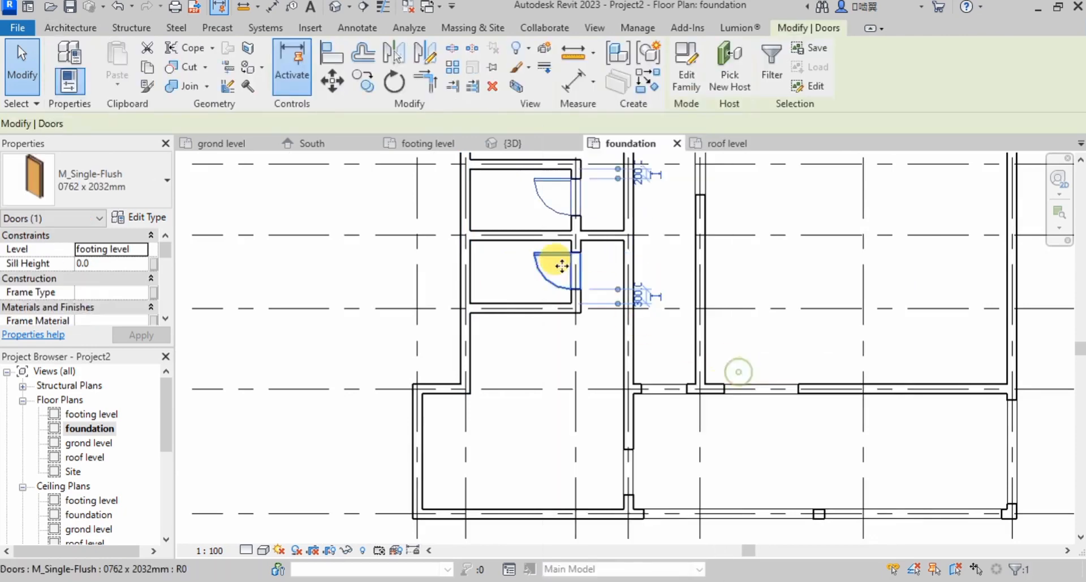
{"action": "right_click", "coordinate": [558, 260]}
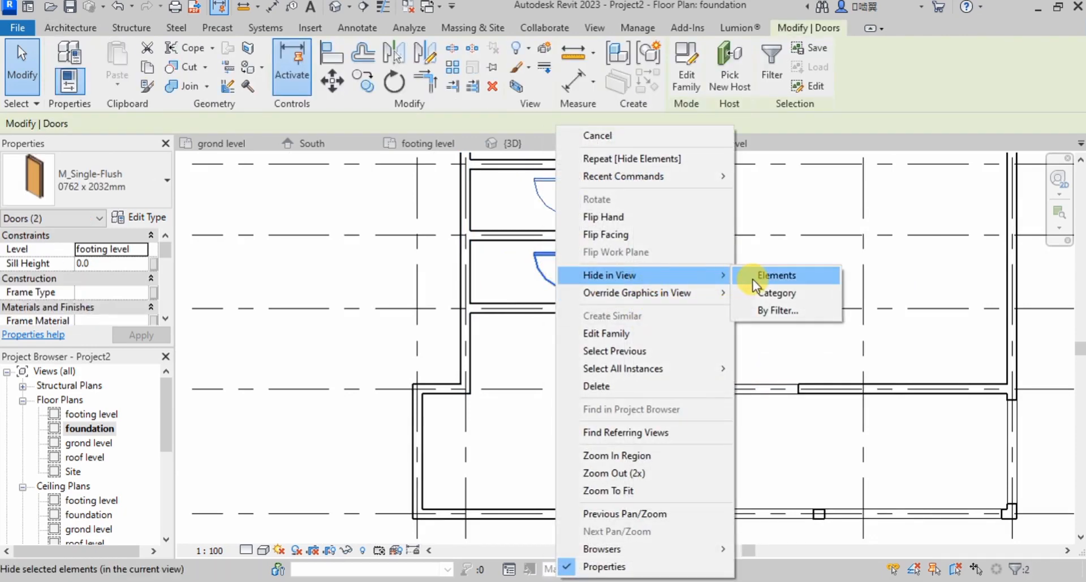
{"action": "left_click", "coordinate": [754, 281]}
- Hide the round dining table with chairs together with the kitchen counter as elements
{"action": "scroll", "coordinate": [625, 388], "scroll_direction": "down", "scroll_amount": 5}
{"action": "scroll", "coordinate": [697, 269], "scroll_direction": "up", "scroll_amount": 8}
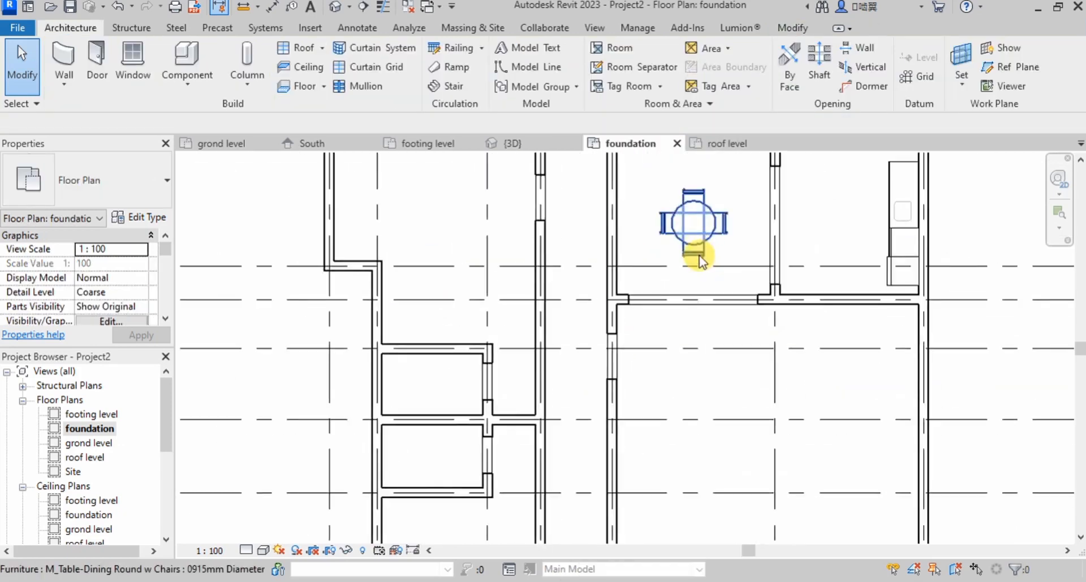
{"action": "left_click", "coordinate": [700, 261]}
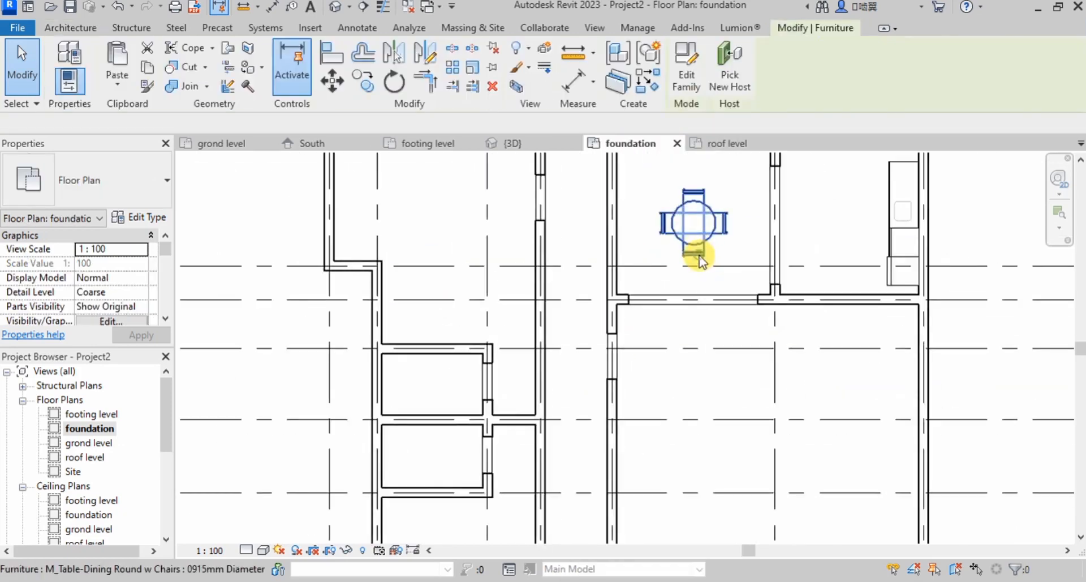
{"action": "left_click", "coordinate": [883, 188], "text": "ctrl"}
{"action": "right_click", "coordinate": [884, 187]}
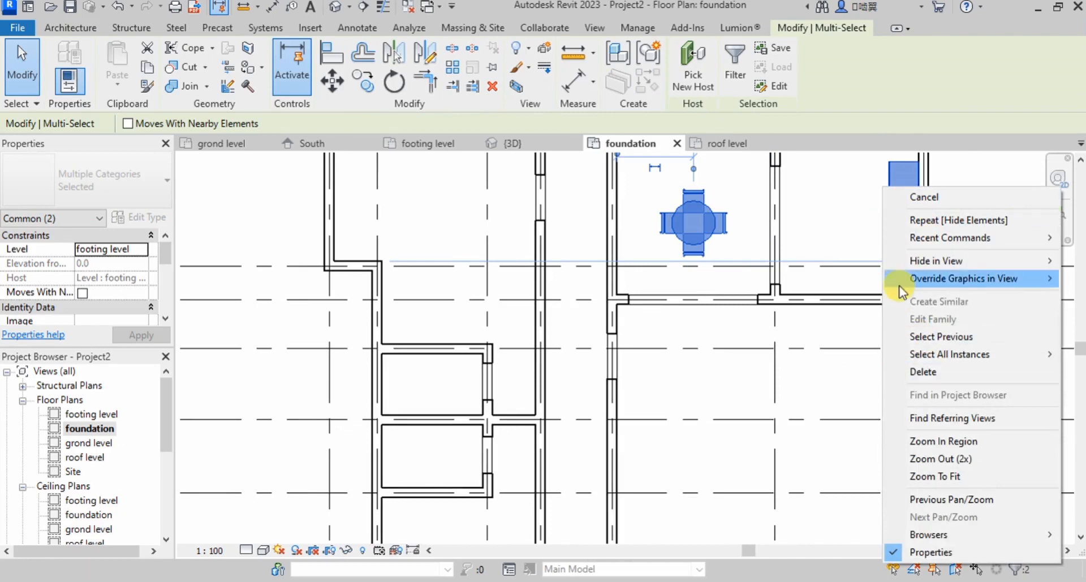
{"action": "mouse_move", "coordinate": [908, 259]}
{"action": "left_click", "coordinate": [820, 263]}
{"action": "scroll", "coordinate": [580, 339], "scroll_direction": "down", "scroll_amount": 5}
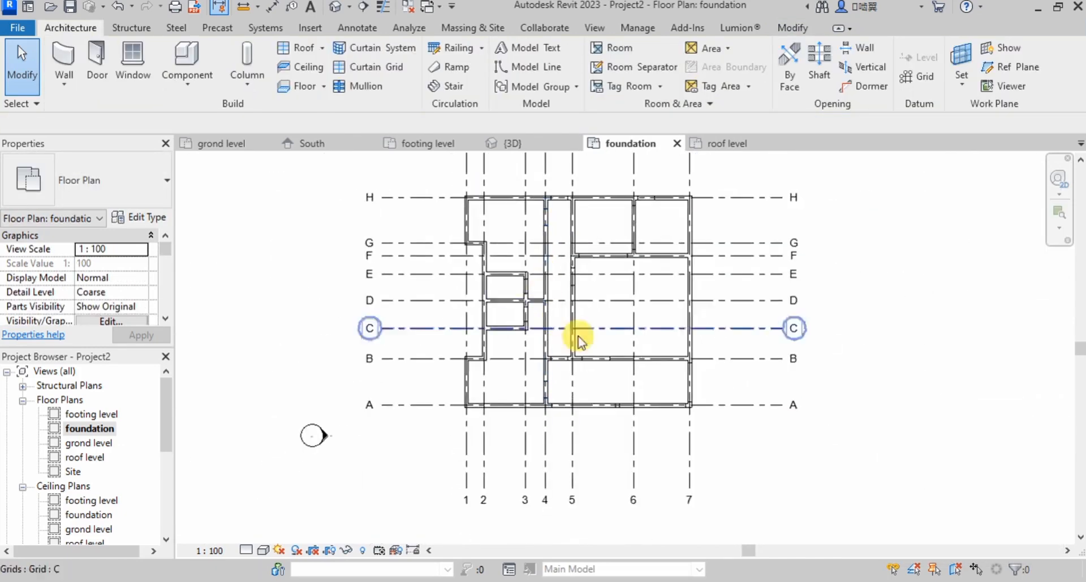
{"action": "scroll", "coordinate": [509, 255], "scroll_direction": "up", "scroll_amount": 3}
{"action": "scroll", "coordinate": [461, 347], "scroll_direction": "down", "scroll_amount": 3}
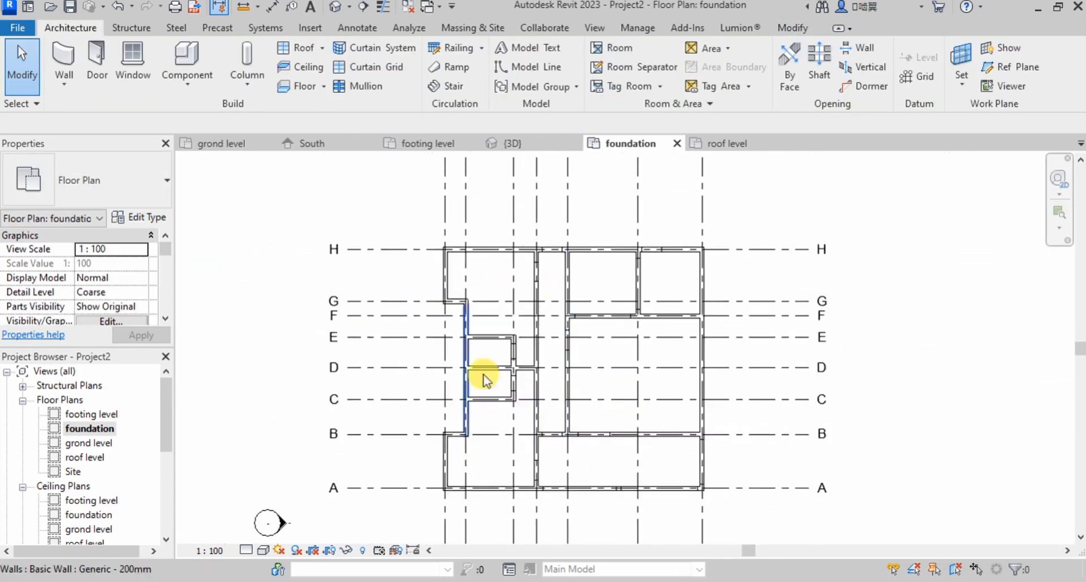
{"action": "scroll", "coordinate": [625, 262], "scroll_direction": "down", "scroll_amount": 3}
{"action": "scroll", "coordinate": [598, 335], "scroll_direction": "up", "scroll_amount": 4}
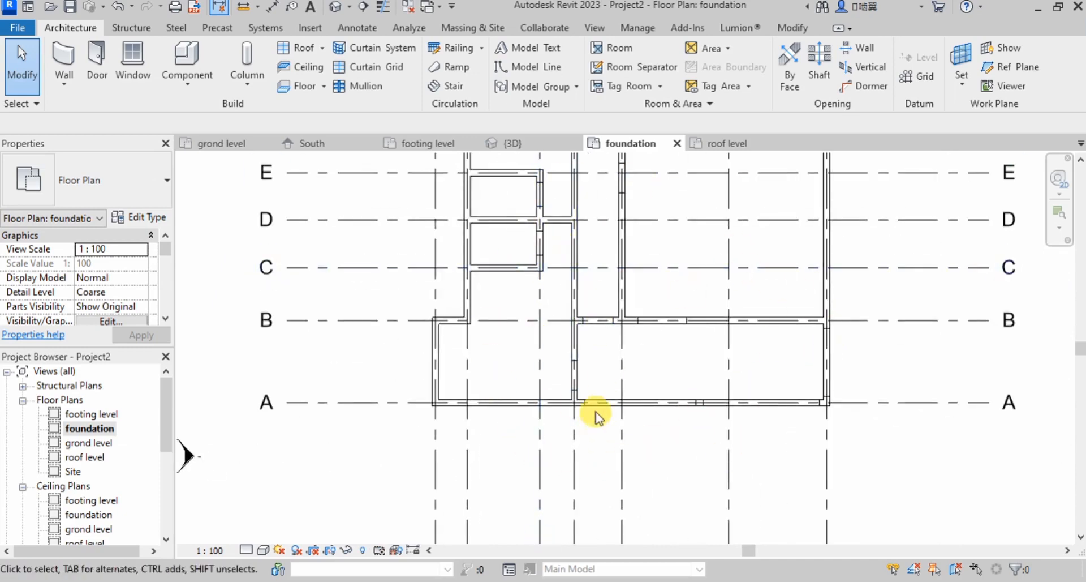
{"action": "scroll", "coordinate": [596, 416], "scroll_direction": "down", "scroll_amount": 3}
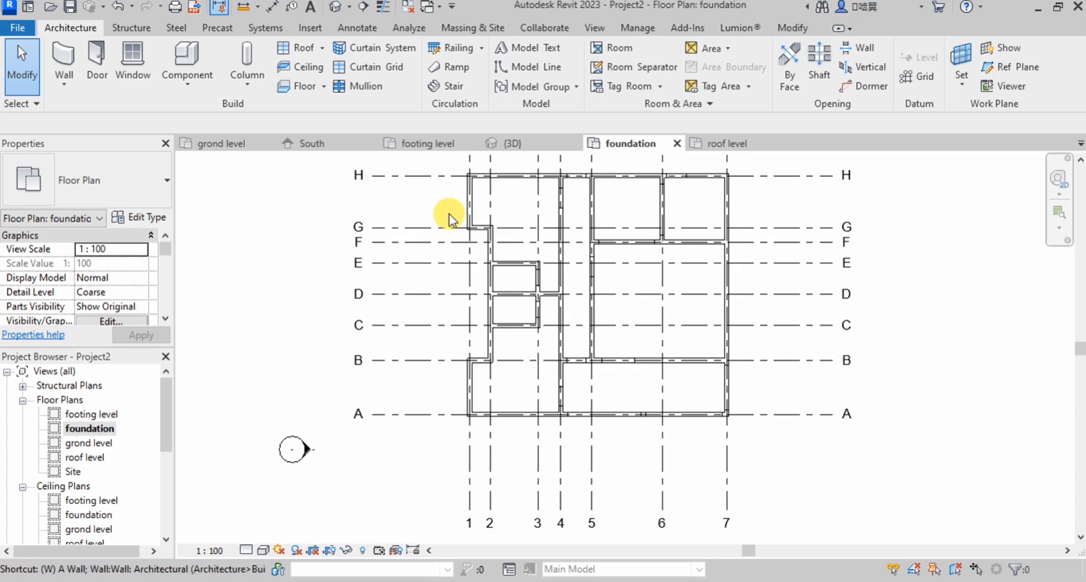
{"action": "key", "text": "w"}
{"action": "key", "text": "a"}
{"action": "scroll", "coordinate": [475, 168], "scroll_direction": "up", "scroll_amount": 5}
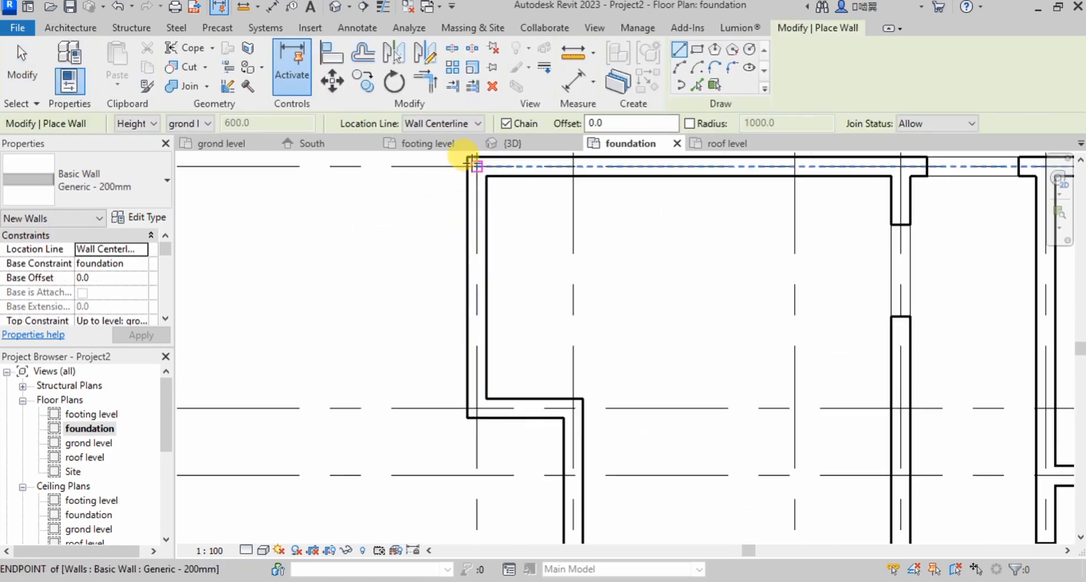
{"action": "scroll", "coordinate": [106, 277], "scroll_direction": "down", "scroll_amount": 3}
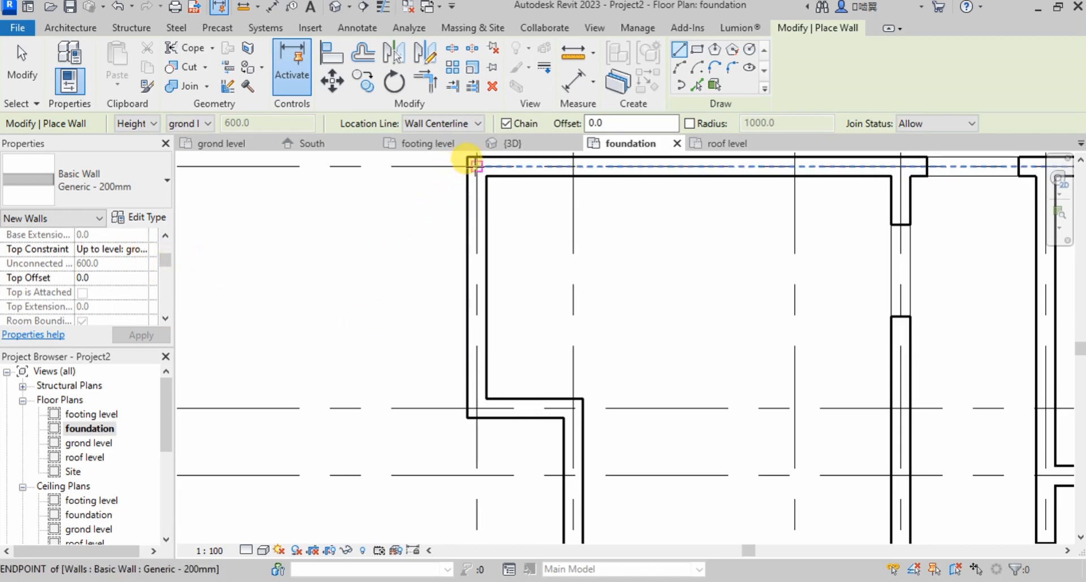
{"action": "left_click", "coordinate": [474, 163]}
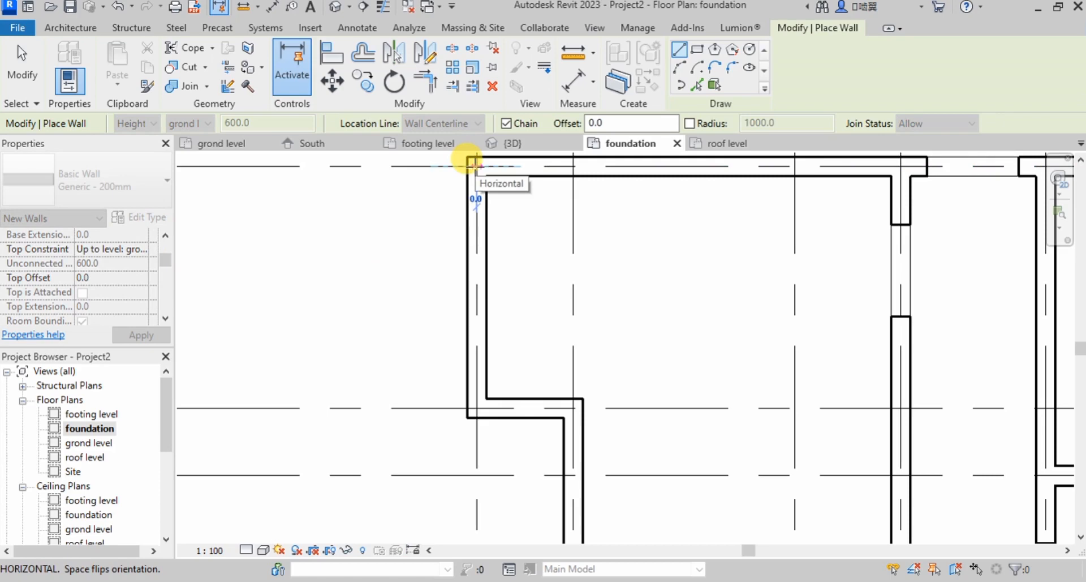
{"action": "key", "text": "Escape"}
{"action": "key", "text": "Escape"}
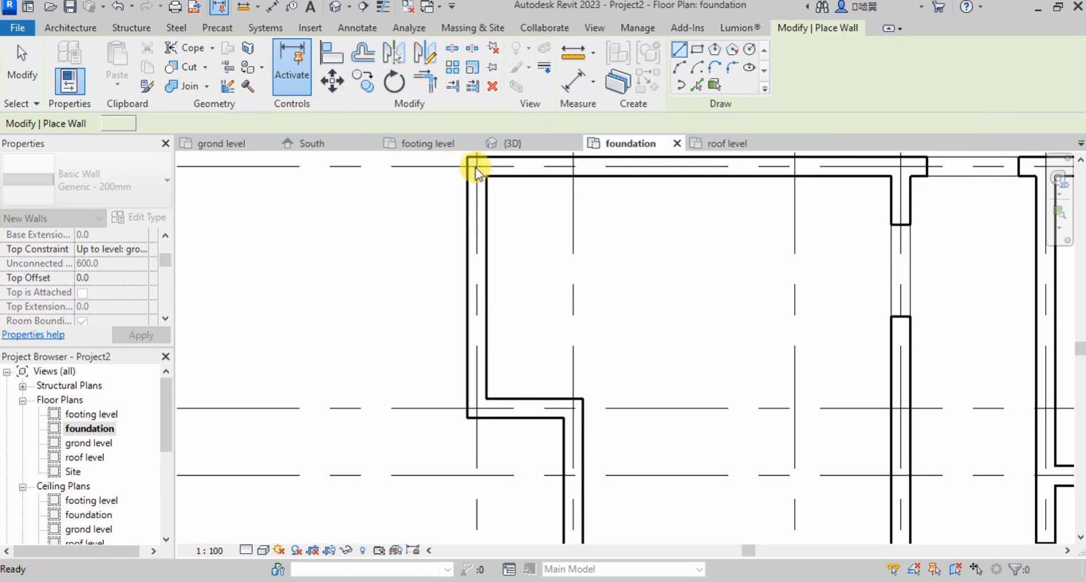
- Check the building levels in the South elevation and return to the foundation plan
{"action": "left_click", "coordinate": [324, 142]}
{"action": "scroll", "coordinate": [522, 253], "scroll_direction": "down", "scroll_amount": 1}
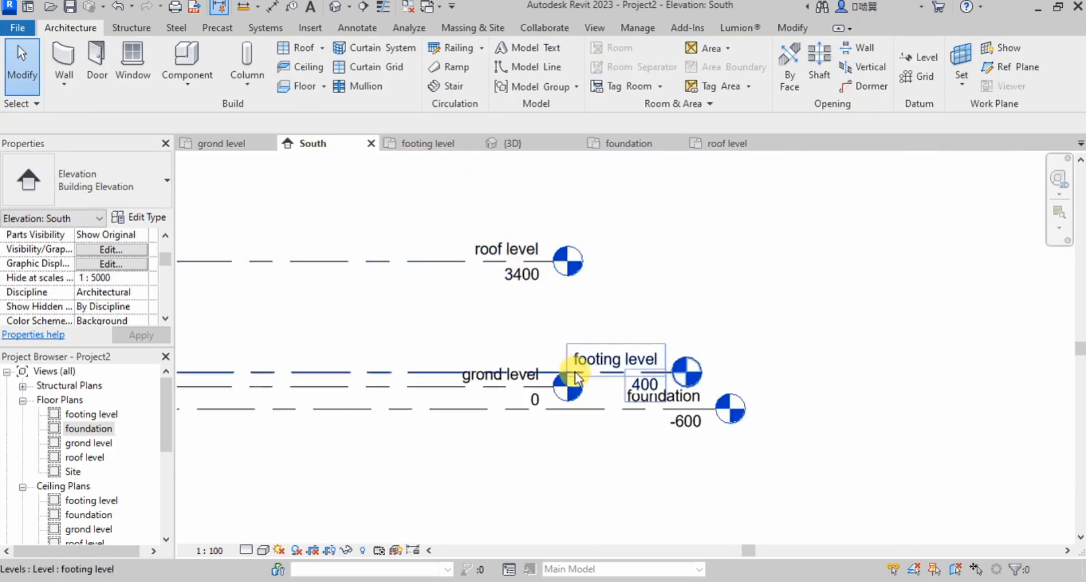
{"action": "scroll", "coordinate": [415, 378], "scroll_direction": "down", "scroll_amount": 2}
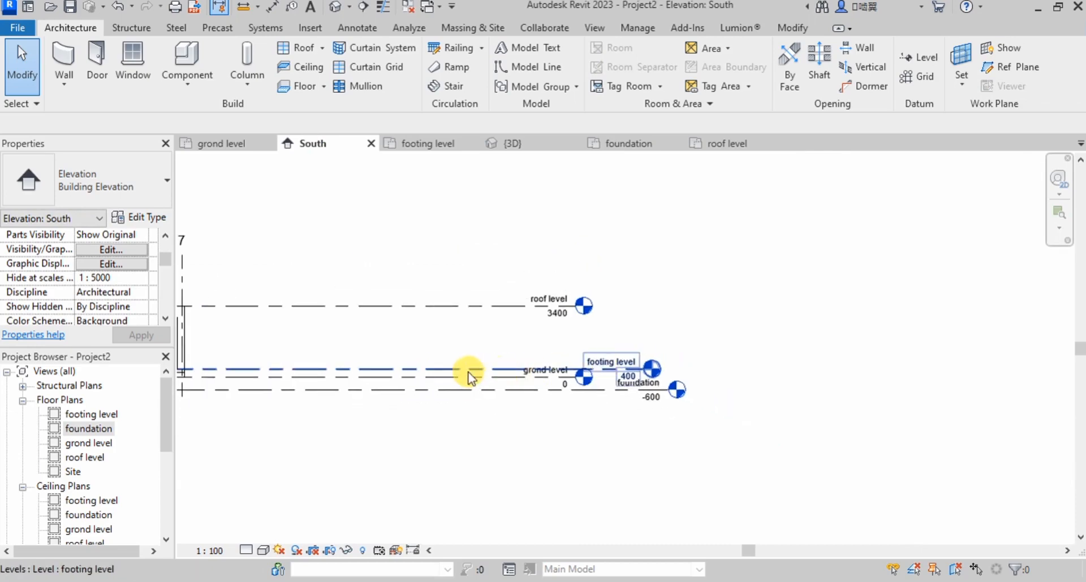
{"action": "left_click", "coordinate": [622, 143]}
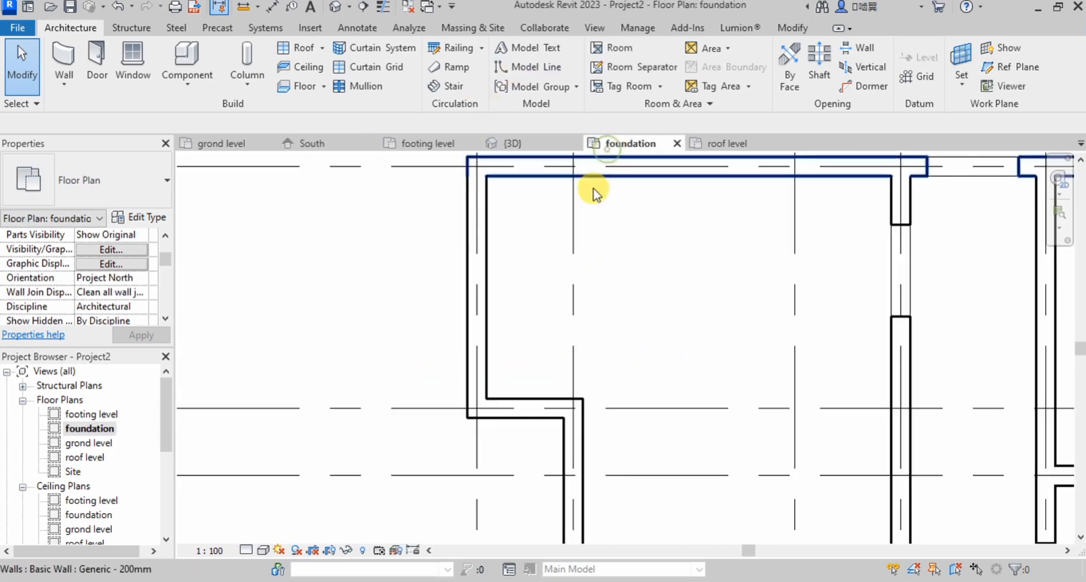
- Draw chained Generic - 200mm walls from grid intersection H-1 to G-1 and across to G-2, following the existing wall centerlines
{"action": "key", "text": "w"}
{"action": "key", "text": "a"}
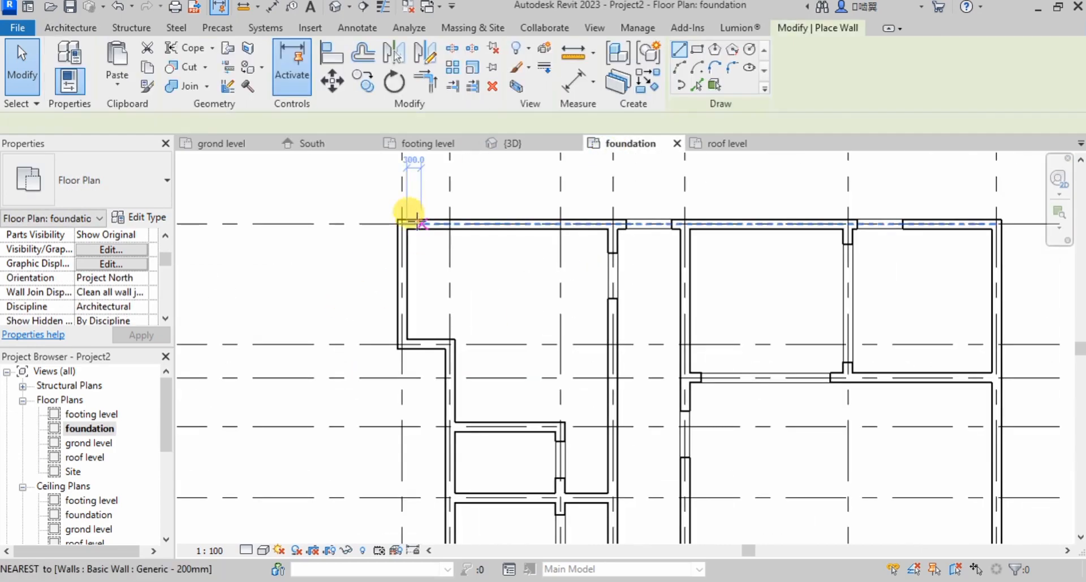
{"action": "scroll", "coordinate": [399, 215], "scroll_direction": "up", "scroll_amount": 4}
{"action": "left_click", "coordinate": [400, 225]}
{"action": "scroll", "coordinate": [395, 226], "scroll_direction": "down", "scroll_amount": 3}
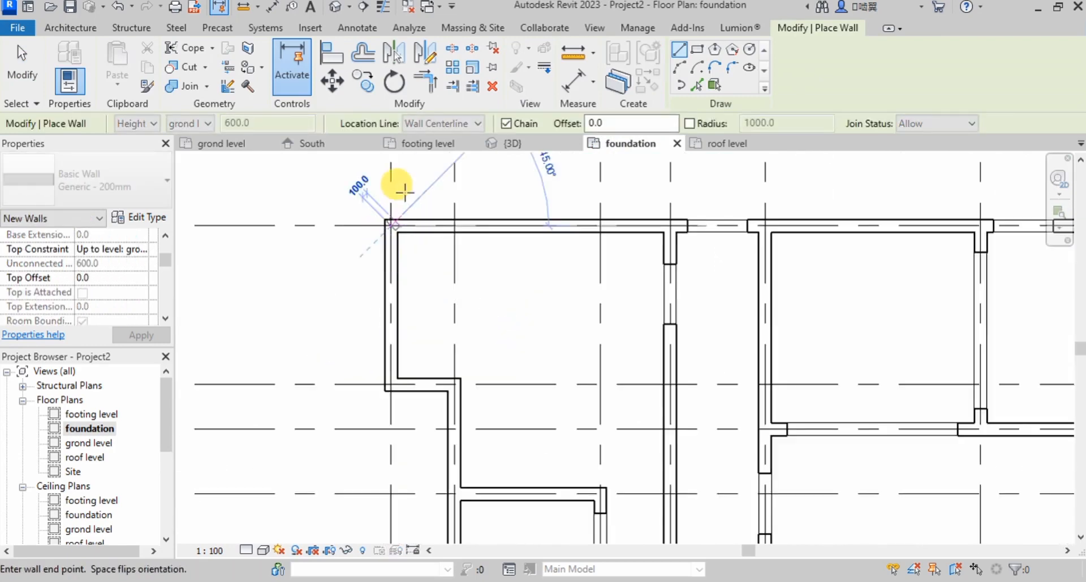
{"action": "scroll", "coordinate": [393, 379], "scroll_direction": "up", "scroll_amount": 4}
{"action": "left_click", "coordinate": [398, 364]}
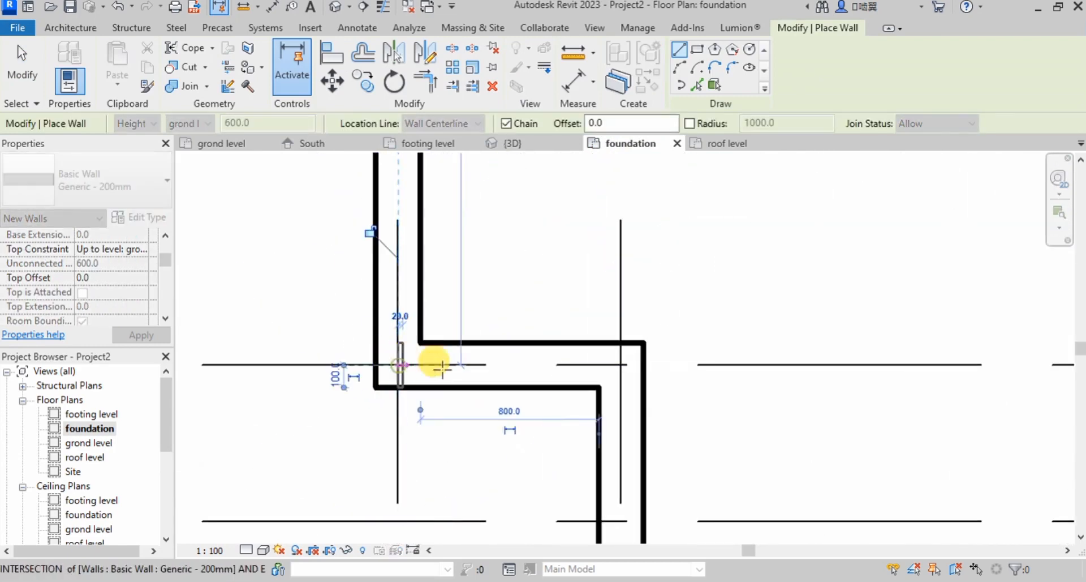
{"action": "left_click", "coordinate": [616, 364]}
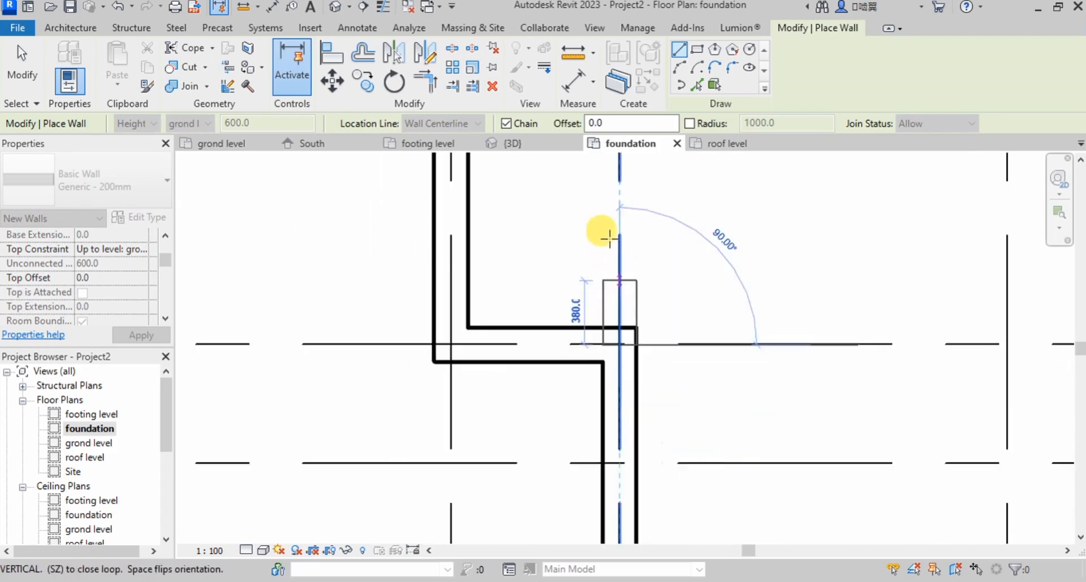
- Continue the foundation wall chain along grid 2 to B-2, across to B-1 and down to A-1
{"action": "scroll", "coordinate": [605, 254], "scroll_direction": "down", "scroll_amount": 3}
{"action": "scroll", "coordinate": [604, 407], "scroll_direction": "down", "scroll_amount": 2}
{"action": "scroll", "coordinate": [598, 439], "scroll_direction": "up", "scroll_amount": 6}
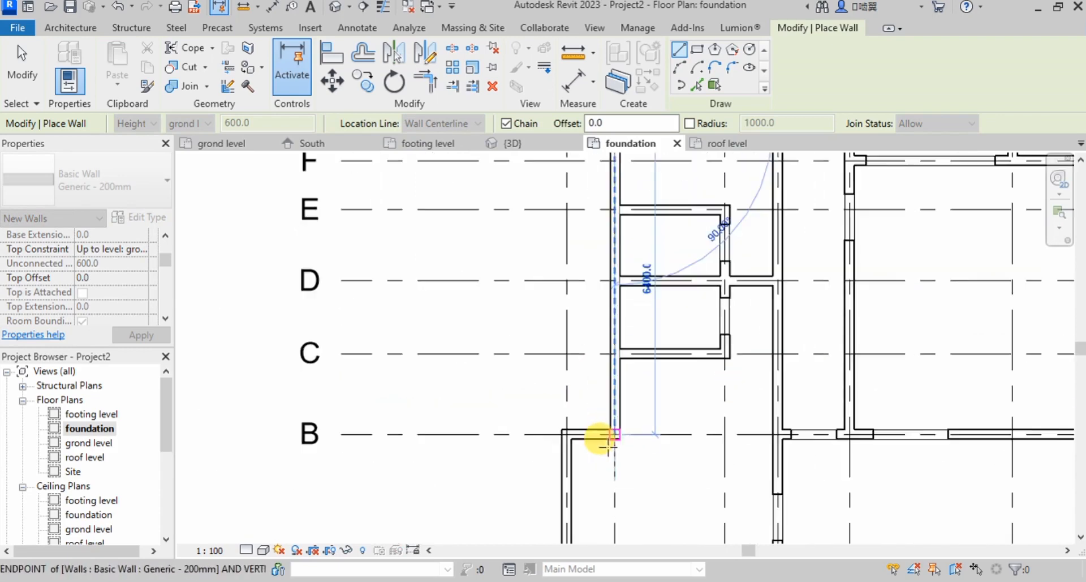
{"action": "left_click", "coordinate": [604, 408]}
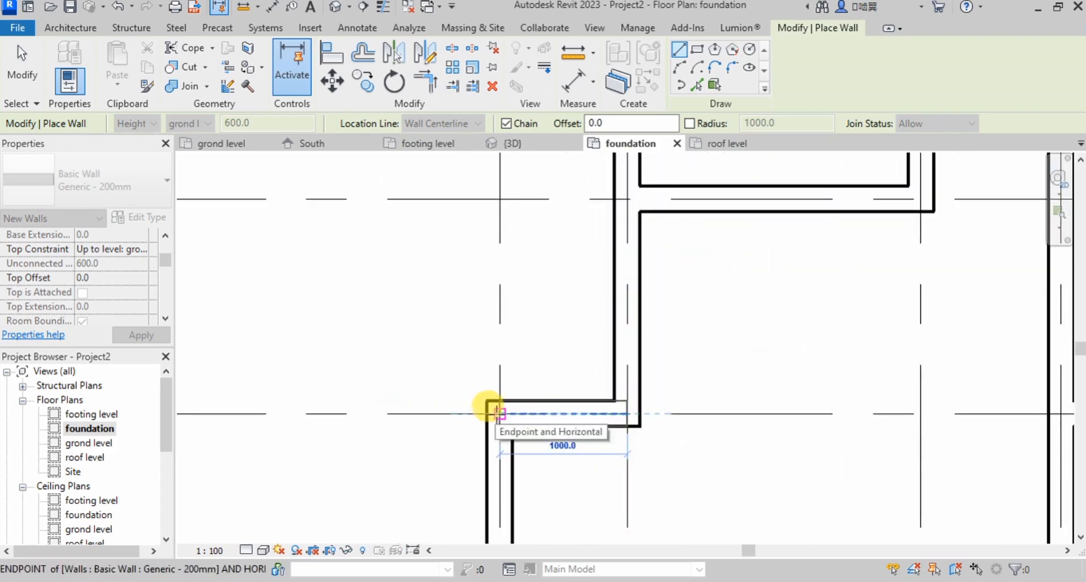
{"action": "left_click", "coordinate": [498, 412]}
{"action": "scroll", "coordinate": [493, 271], "scroll_direction": "down", "scroll_amount": 4}
{"action": "scroll", "coordinate": [497, 358], "scroll_direction": "up", "scroll_amount": 5}
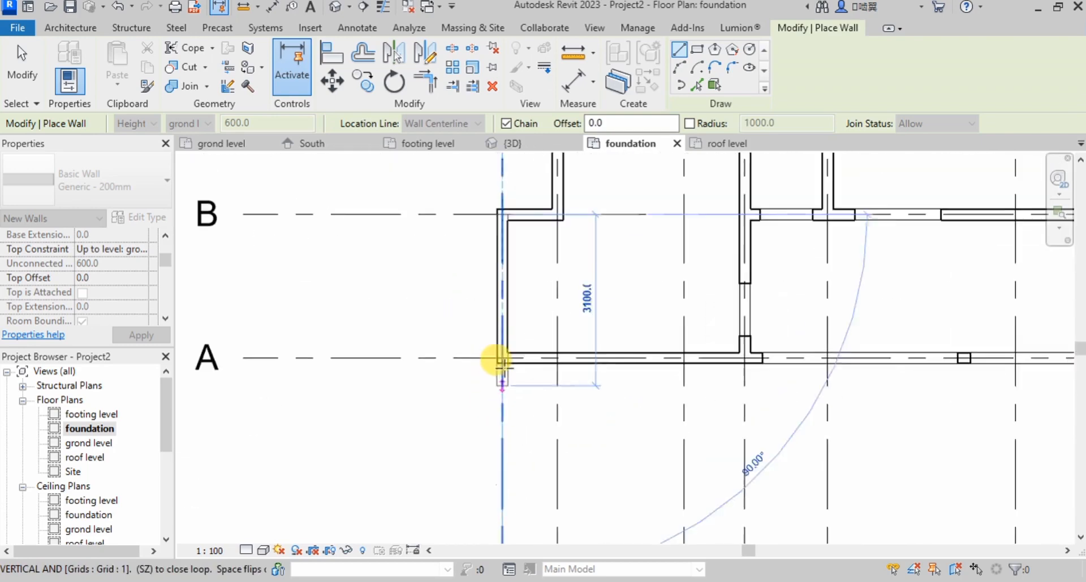
- Extend the foundation wall chain along grid A from grid 1 to the corner at grid 7
{"action": "scroll", "coordinate": [362, 340], "scroll_direction": "down", "scroll_amount": 5}
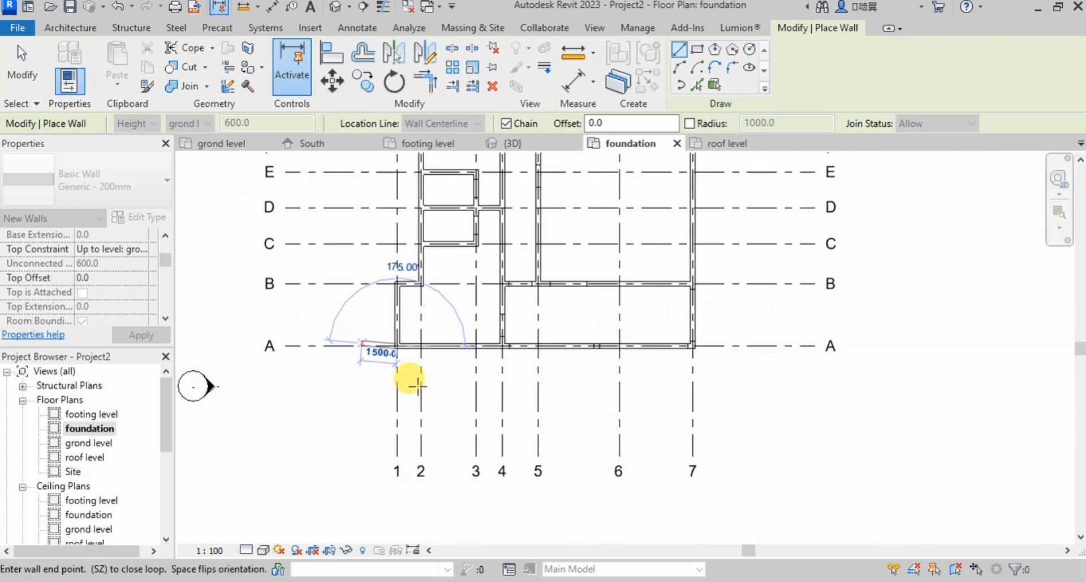
{"action": "scroll", "coordinate": [687, 343], "scroll_direction": "up", "scroll_amount": 4}
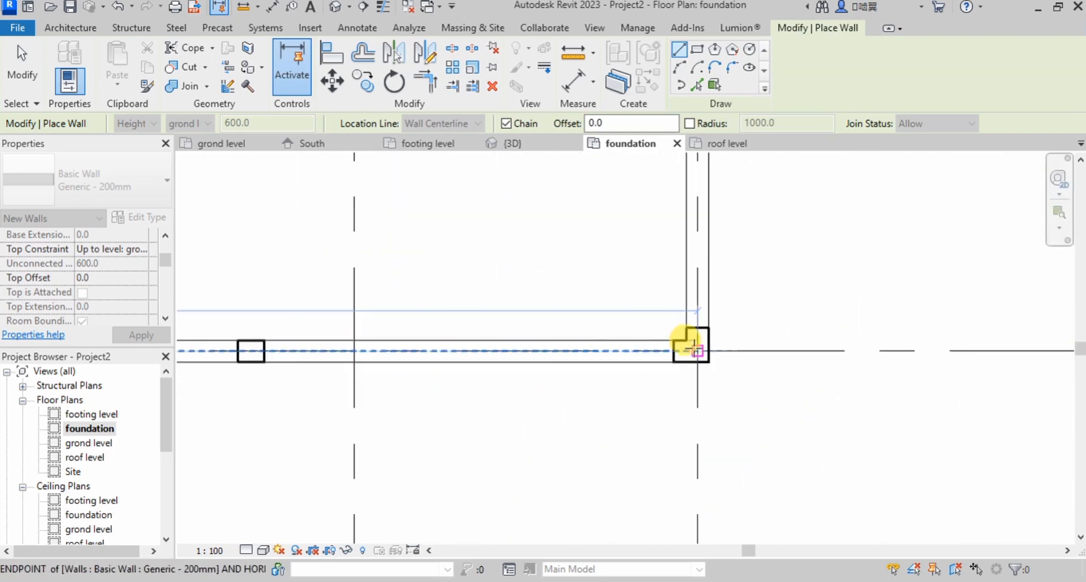
{"action": "left_click", "coordinate": [687, 386]}
{"action": "scroll", "coordinate": [656, 447], "scroll_direction": "down", "scroll_amount": 5}
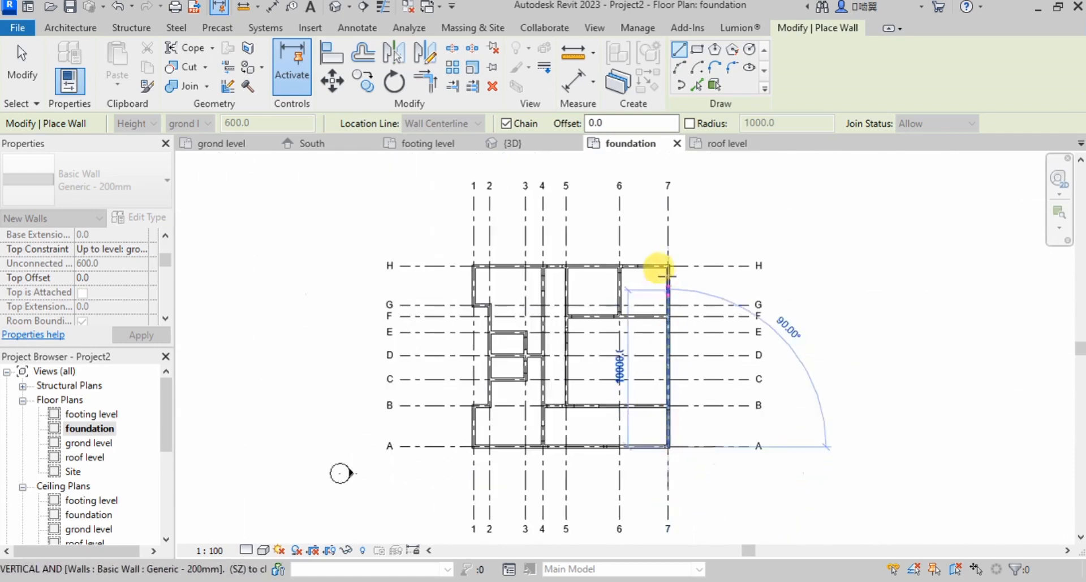
- Close the perimeter foundation walls by running the chain along grid 7 to H-7 and along grid H to H-1
{"action": "scroll", "coordinate": [665, 270], "scroll_direction": "up", "scroll_amount": 4}
{"action": "scroll", "coordinate": [669, 268], "scroll_direction": "up", "scroll_amount": 3}
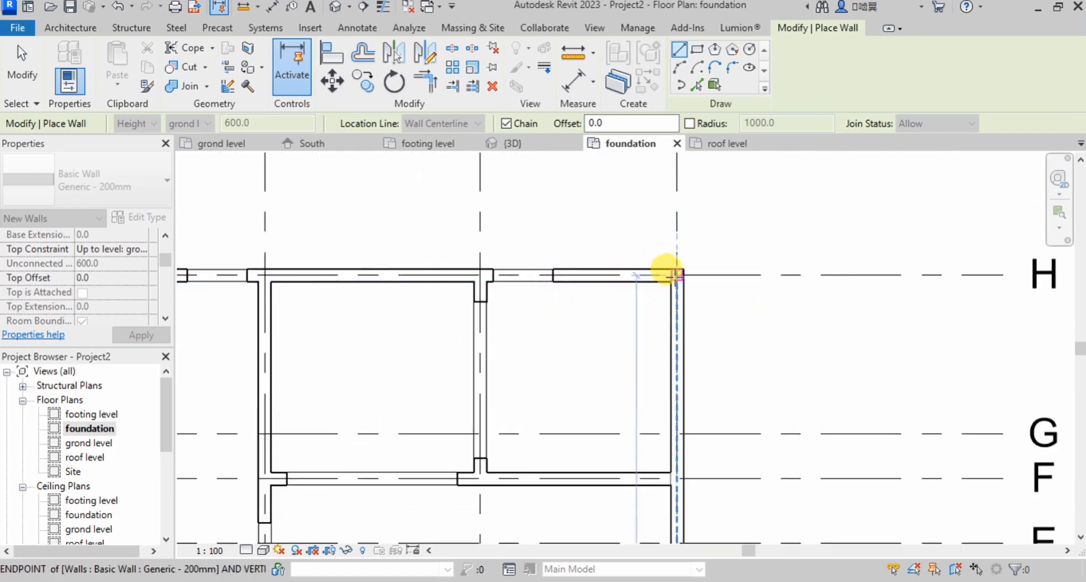
{"action": "left_click", "coordinate": [674, 273]}
{"action": "scroll", "coordinate": [668, 267], "scroll_direction": "down", "scroll_amount": 3}
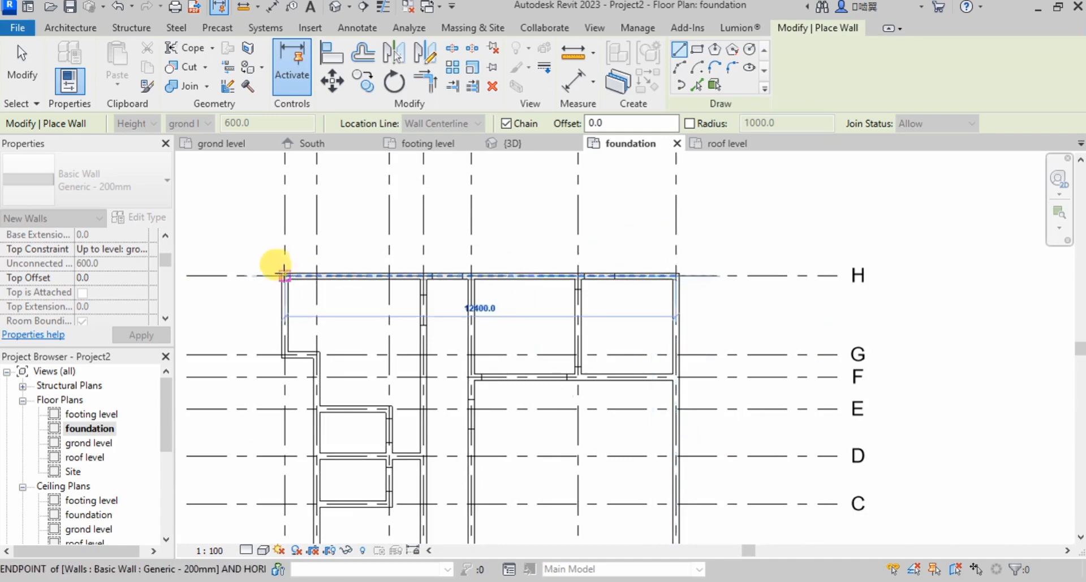
{"action": "scroll", "coordinate": [283, 276], "scroll_direction": "up", "scroll_amount": 3}
{"action": "left_click", "coordinate": [289, 277]}
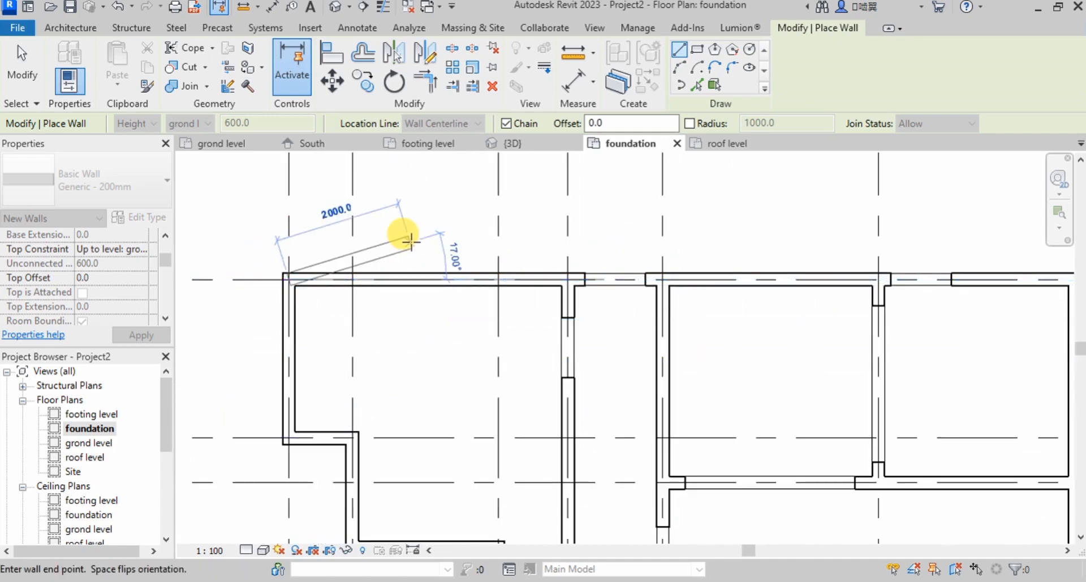
- Draw chained 200 mm foundation walls from E-2 to E-3, along grid 3 to C-3 and back to C-2
{"action": "scroll", "coordinate": [432, 342], "scroll_direction": "down", "scroll_amount": 3}
{"action": "scroll", "coordinate": [424, 354], "scroll_direction": "up", "scroll_amount": 5}
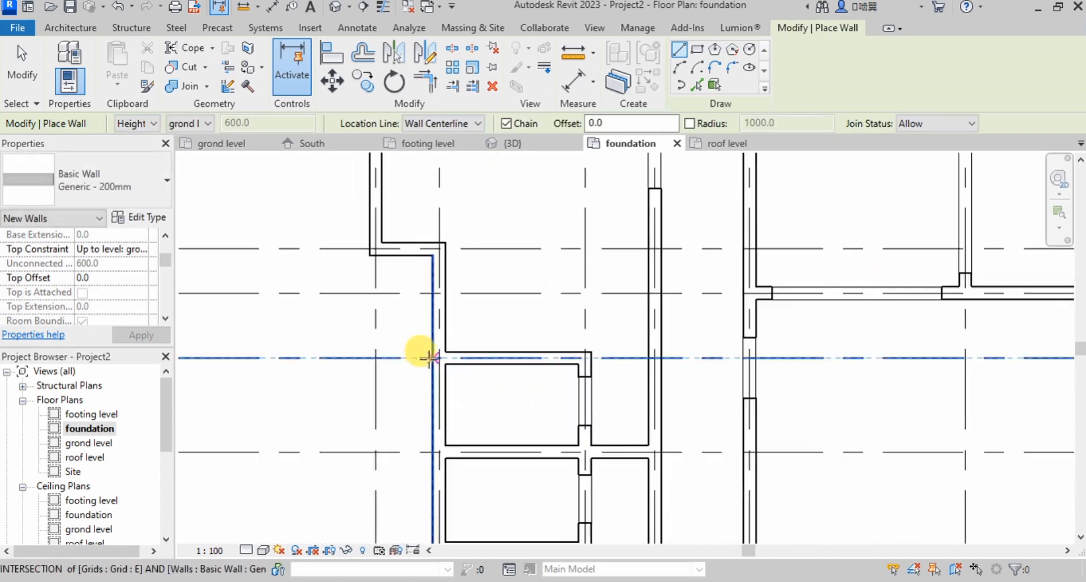
{"action": "left_click", "coordinate": [449, 356]}
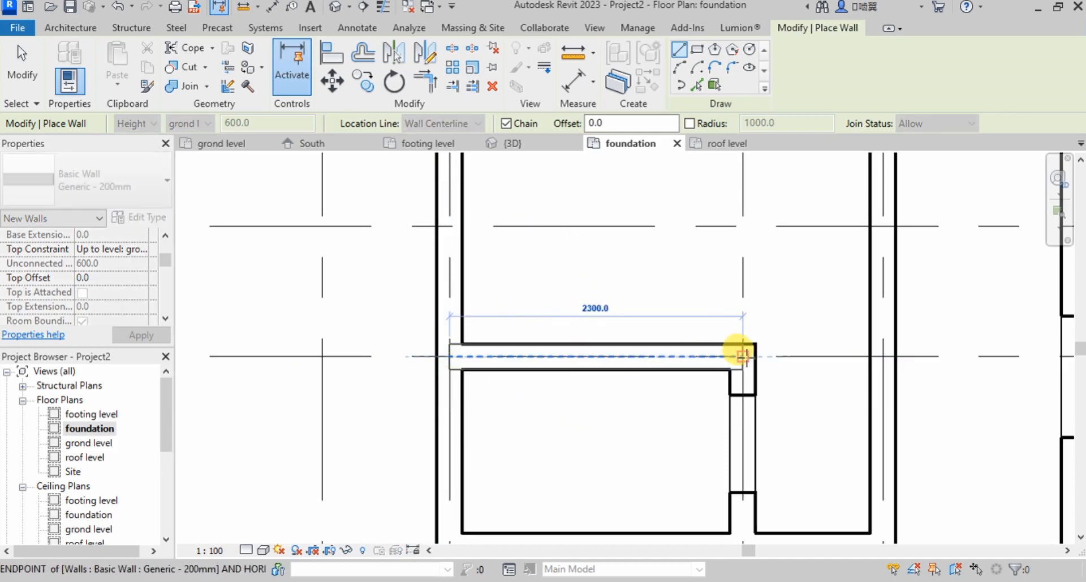
{"action": "left_click", "coordinate": [731, 274]}
{"action": "scroll", "coordinate": [718, 417], "scroll_direction": "down", "scroll_amount": 2}
{"action": "scroll", "coordinate": [735, 503], "scroll_direction": "up", "scroll_amount": 3}
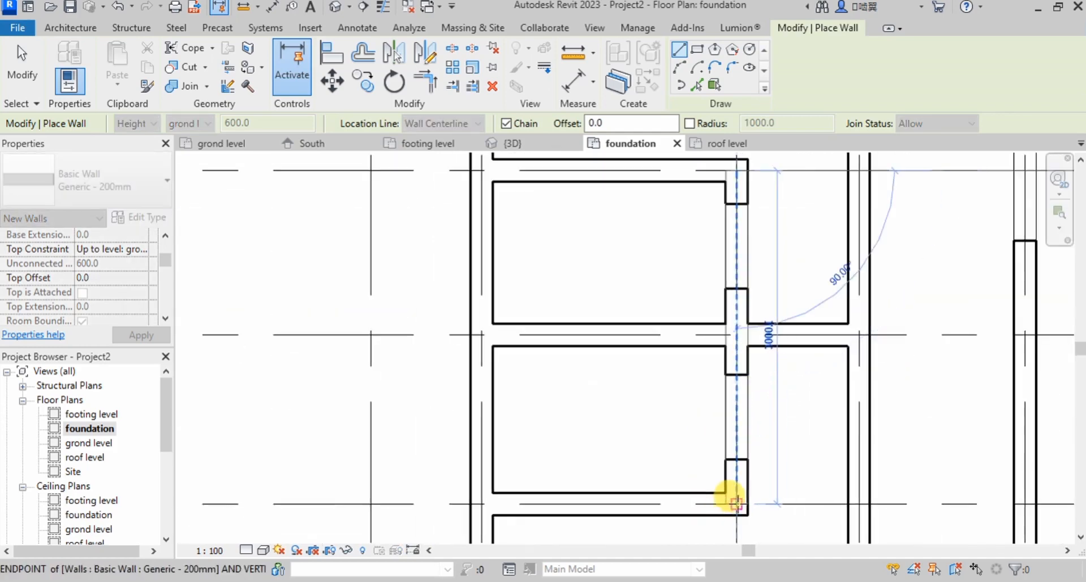
{"action": "left_click", "coordinate": [538, 505]}
{"action": "left_click", "coordinate": [480, 503]}
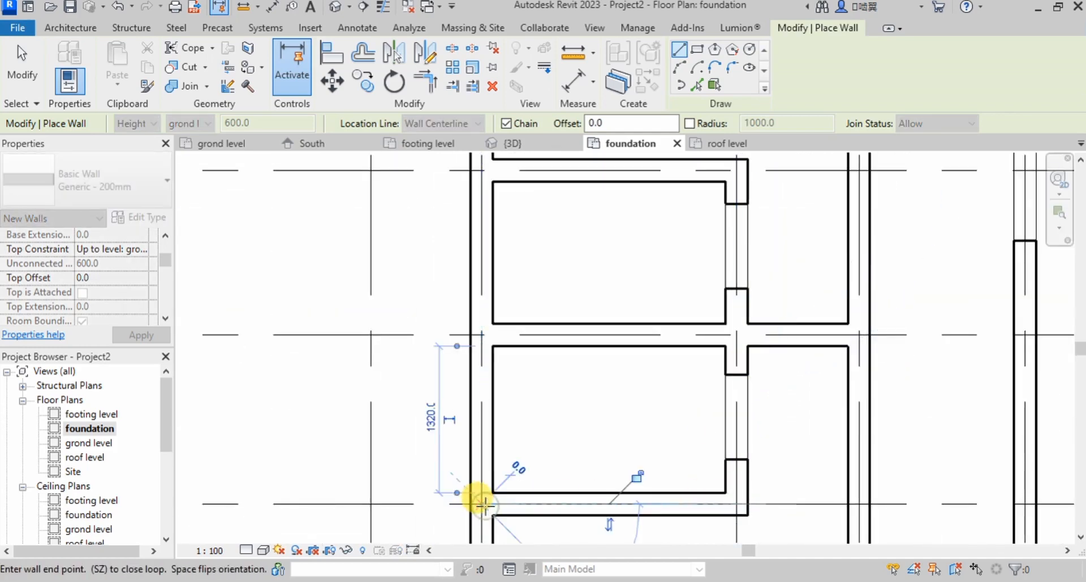
- Draw a 200 mm foundation wall along grid D from grid 2 to grid 4
{"action": "left_click", "coordinate": [482, 334]}
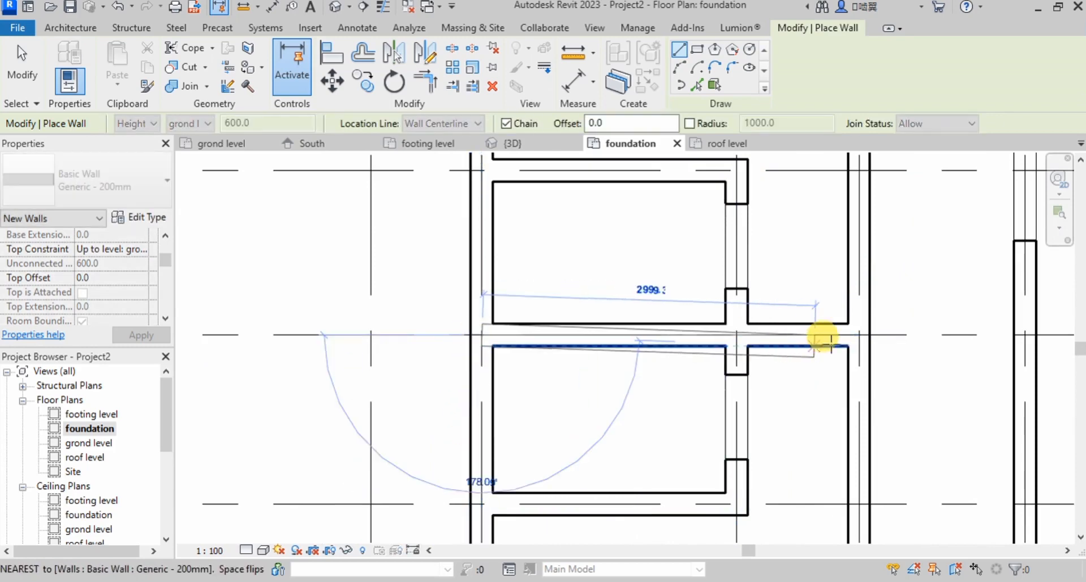
{"action": "key", "text": "Escape"}
{"action": "scroll", "coordinate": [319, 401], "scroll_direction": "down", "scroll_amount": 3}
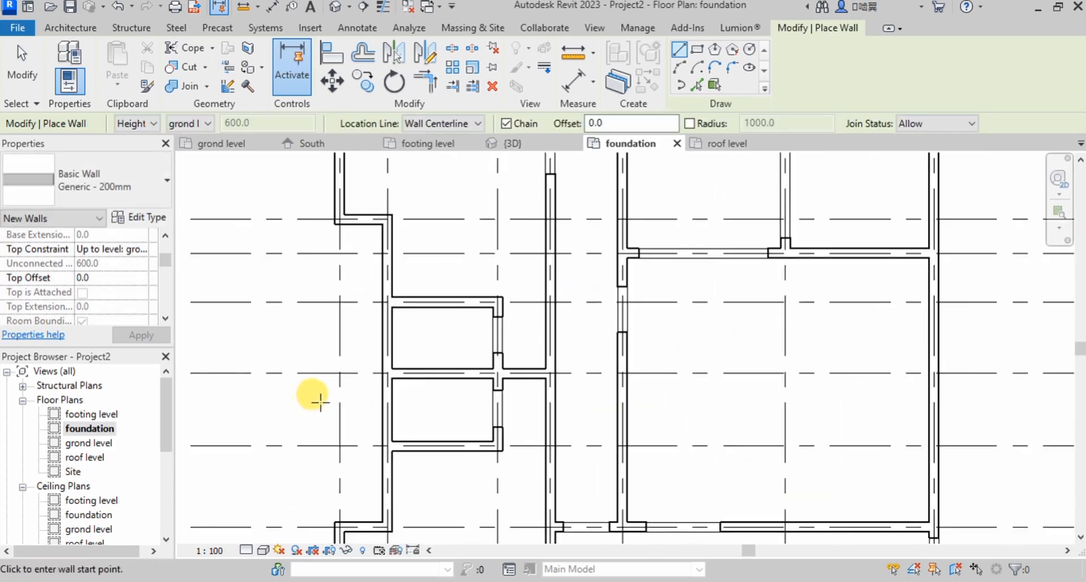
- Draw a 200 mm foundation wall along grid 4 from grid H to grid A
{"action": "scroll", "coordinate": [497, 348], "scroll_direction": "down", "scroll_amount": 3}
{"action": "scroll", "coordinate": [529, 206], "scroll_direction": "up", "scroll_amount": 4}
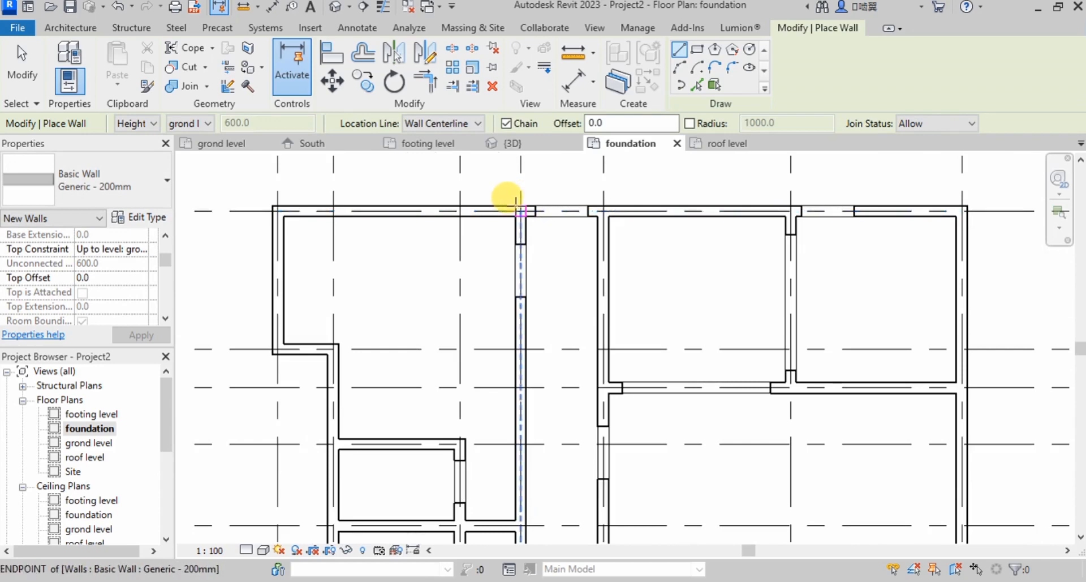
{"action": "left_click", "coordinate": [519, 211]}
{"action": "scroll", "coordinate": [512, 198], "scroll_direction": "down", "scroll_amount": 6}
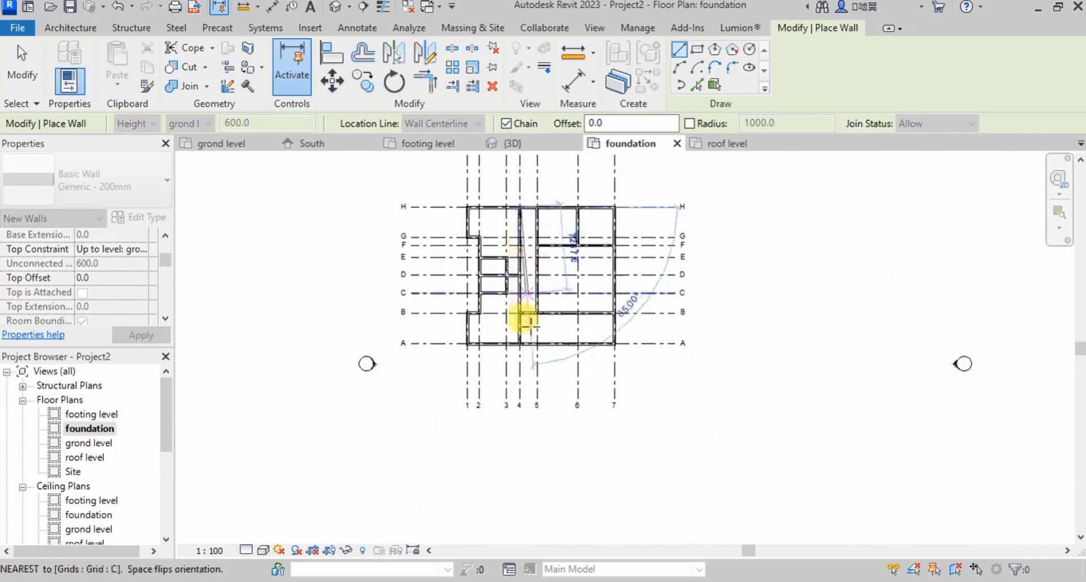
{"action": "scroll", "coordinate": [518, 341], "scroll_direction": "up", "scroll_amount": 10}
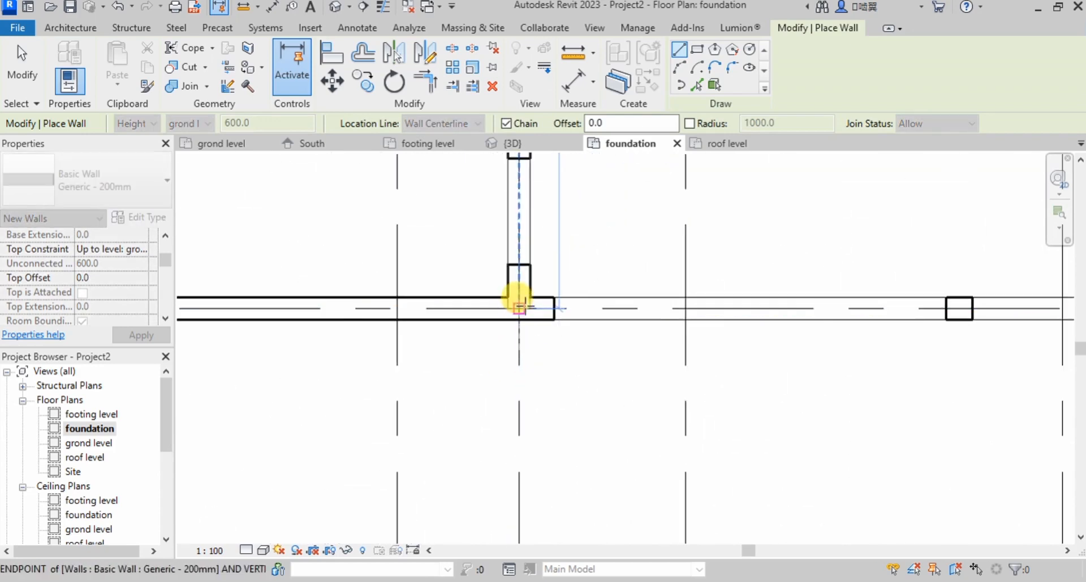
{"action": "key", "text": "Escape"}
{"action": "scroll", "coordinate": [494, 485], "scroll_direction": "down", "scroll_amount": 7}
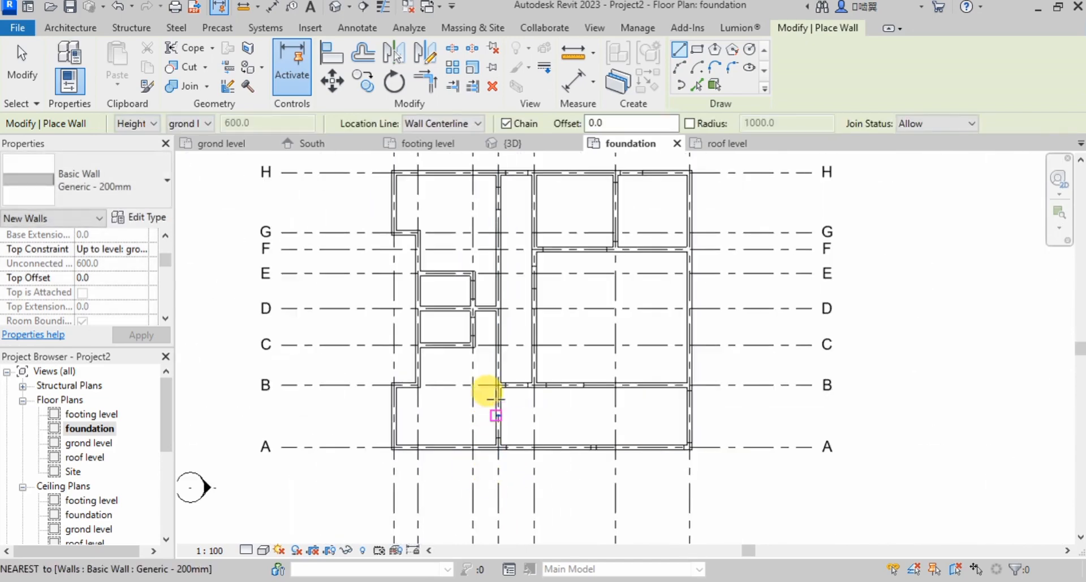
- Draw an 8000 mm long foundation wall along grid B from grid 4 to grid 7
{"action": "scroll", "coordinate": [507, 399], "scroll_direction": "up", "scroll_amount": 4}
{"action": "scroll", "coordinate": [498, 379], "scroll_direction": "up", "scroll_amount": 3}
{"action": "left_click", "coordinate": [474, 345]}
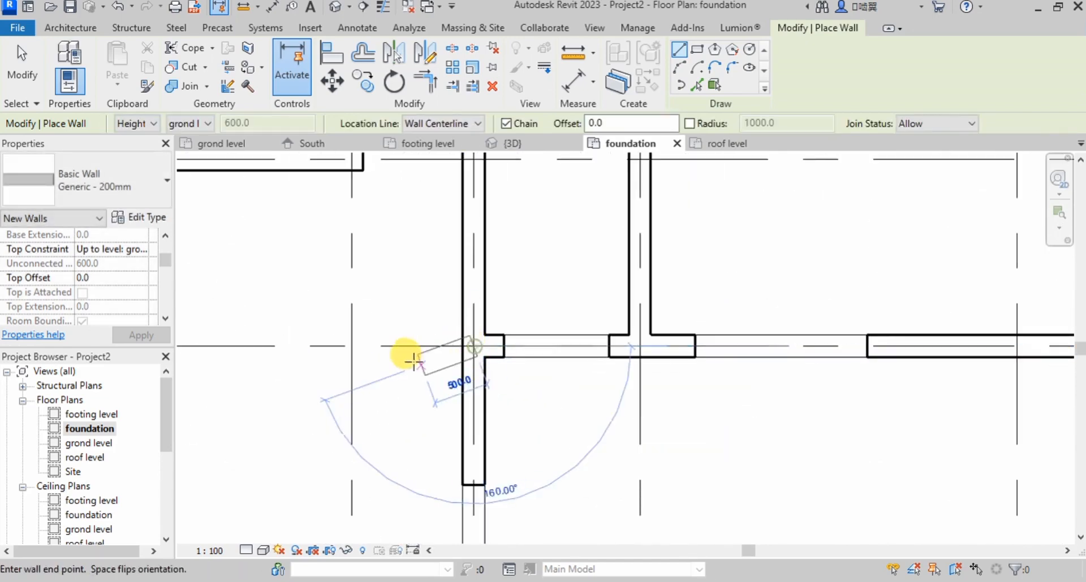
{"action": "scroll", "coordinate": [407, 351], "scroll_direction": "down", "scroll_amount": 3}
{"action": "scroll", "coordinate": [821, 356], "scroll_direction": "up", "scroll_amount": 3}
{"action": "scroll", "coordinate": [820, 355], "scroll_direction": "up", "scroll_amount": 1}
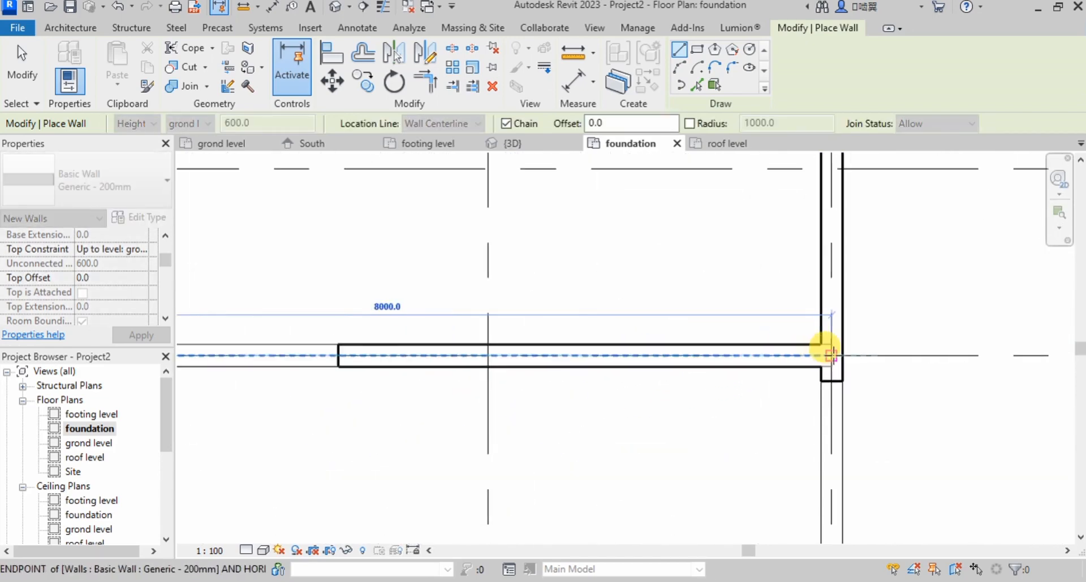
{"action": "left_click", "coordinate": [821, 355]}
{"action": "key", "text": "Escape"}
{"action": "scroll", "coordinate": [681, 485], "scroll_direction": "down", "scroll_amount": 3}
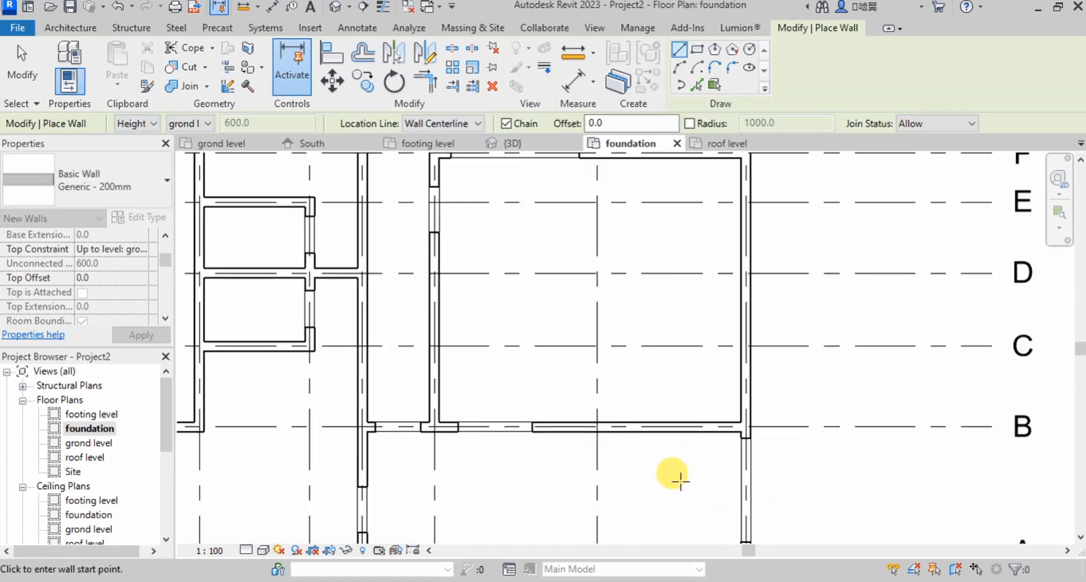
- Draw a 200 mm foundation wall along grid 5 from grid B to grid H
{"action": "scroll", "coordinate": [611, 478], "scroll_direction": "down", "scroll_amount": 1}
{"action": "scroll", "coordinate": [532, 337], "scroll_direction": "down", "scroll_amount": 1}
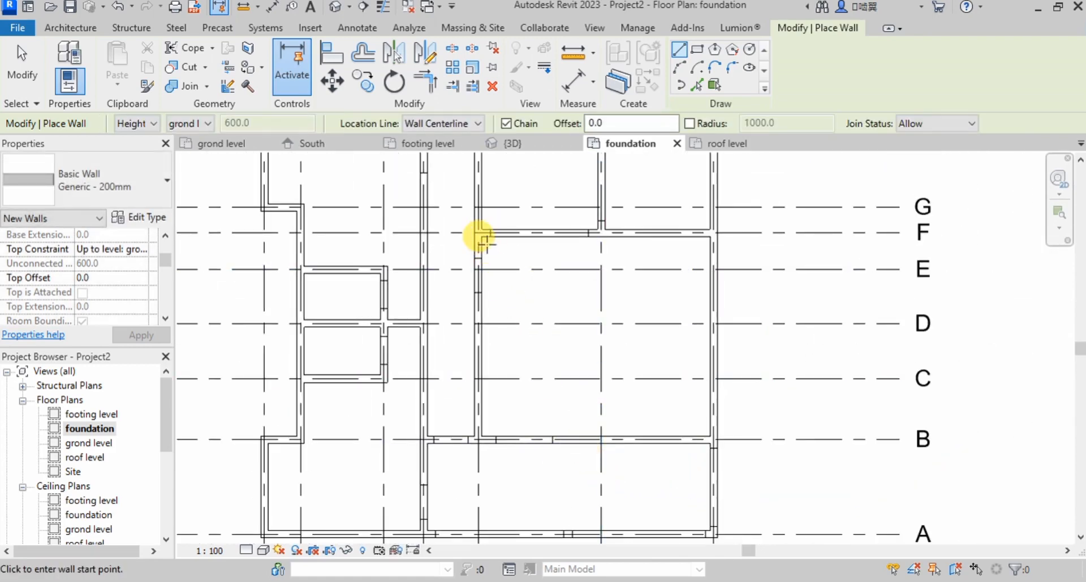
{"action": "left_click", "coordinate": [480, 235]}
{"action": "scroll", "coordinate": [478, 434], "scroll_direction": "up", "scroll_amount": 3}
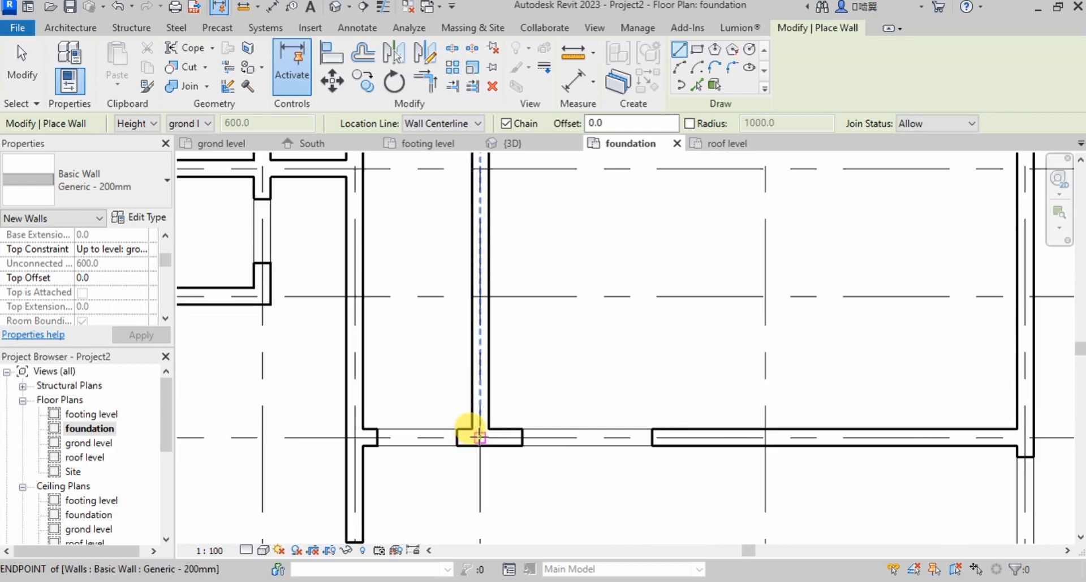
{"action": "left_click", "coordinate": [480, 437]}
{"action": "scroll", "coordinate": [479, 501], "scroll_direction": "down", "scroll_amount": 5}
{"action": "scroll", "coordinate": [479, 298], "scroll_direction": "up", "scroll_amount": 4}
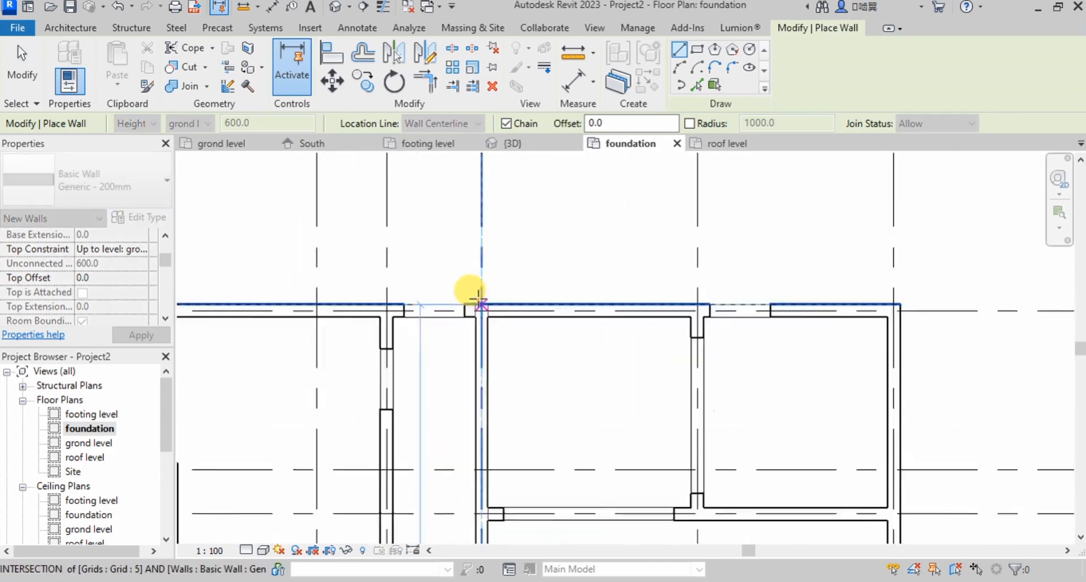
{"action": "scroll", "coordinate": [479, 303], "scroll_direction": "up", "scroll_amount": 1}
{"action": "left_click", "coordinate": [478, 302]}
{"action": "key", "text": "Escape"}
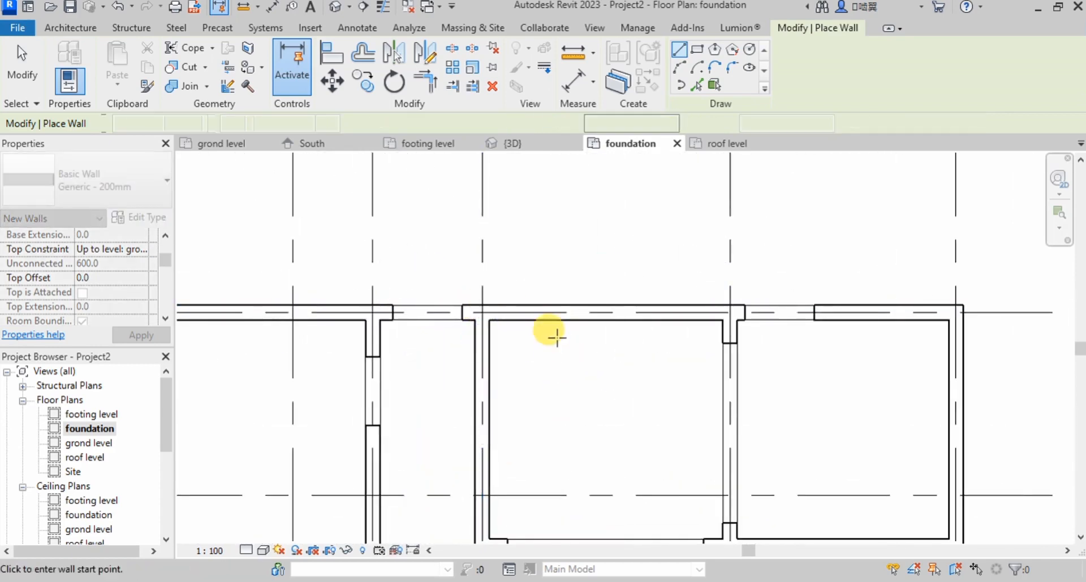
- Draw a 200 mm foundation wall along grid F from grid 5 to grid 7
{"action": "scroll", "coordinate": [504, 436], "scroll_direction": "down", "scroll_amount": 3}
{"action": "scroll", "coordinate": [504, 448], "scroll_direction": "up", "scroll_amount": 4}
{"action": "left_click", "coordinate": [500, 451]}
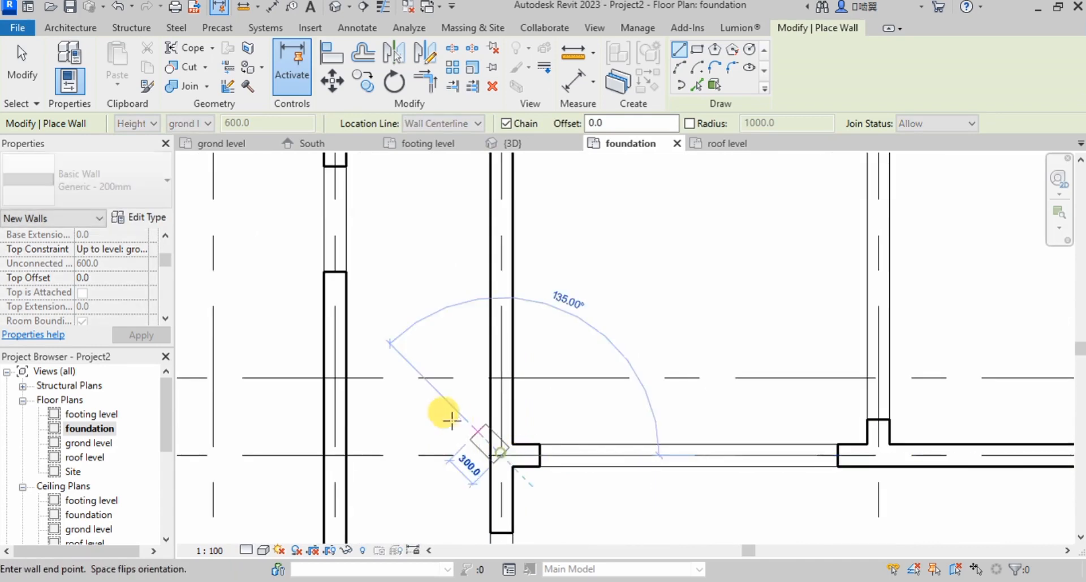
{"action": "scroll", "coordinate": [458, 432], "scroll_direction": "down", "scroll_amount": 3}
{"action": "scroll", "coordinate": [827, 430], "scroll_direction": "up", "scroll_amount": 3}
{"action": "left_click", "coordinate": [833, 439]}
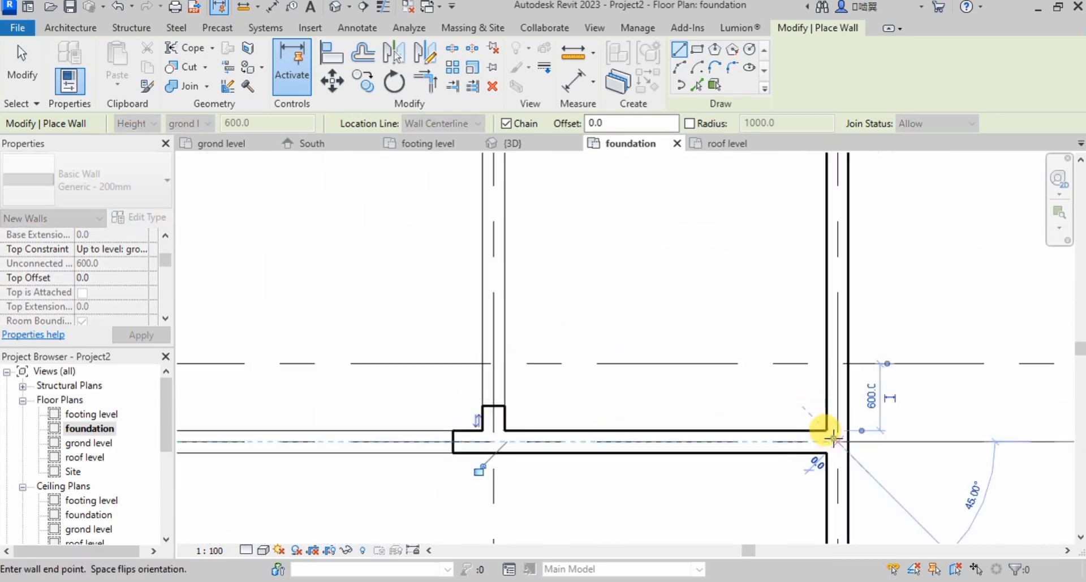
{"action": "key", "text": "Escape"}
- Draw the last interior foundation wall along grid 6 from grid F to grid H and finish the wall command
{"action": "left_click", "coordinate": [476, 439]}
{"action": "scroll", "coordinate": [512, 484], "scroll_direction": "down", "scroll_amount": 3}
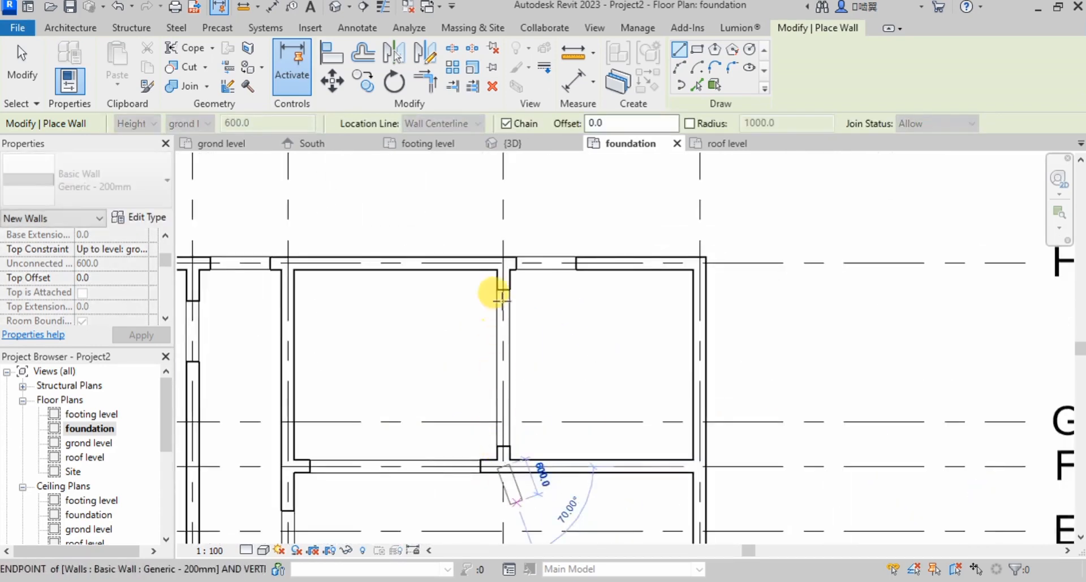
{"action": "scroll", "coordinate": [497, 294], "scroll_direction": "down", "scroll_amount": 2}
{"action": "left_click", "coordinate": [503, 315]}
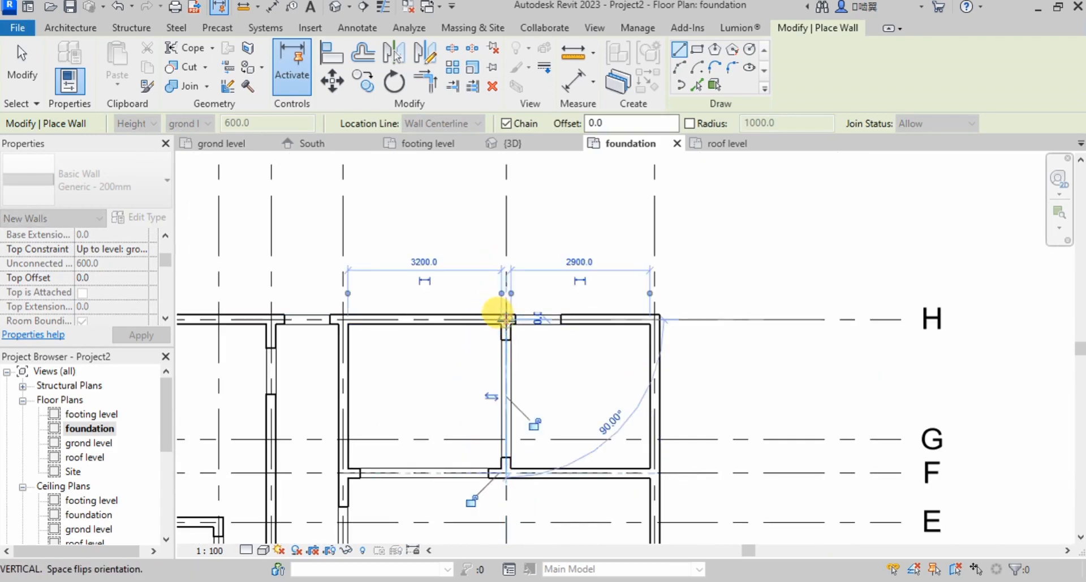
{"action": "key", "text": "Escape"}
{"action": "scroll", "coordinate": [567, 250], "scroll_direction": "down", "scroll_amount": 3}
{"action": "scroll", "coordinate": [523, 422], "scroll_direction": "down", "scroll_amount": 2}
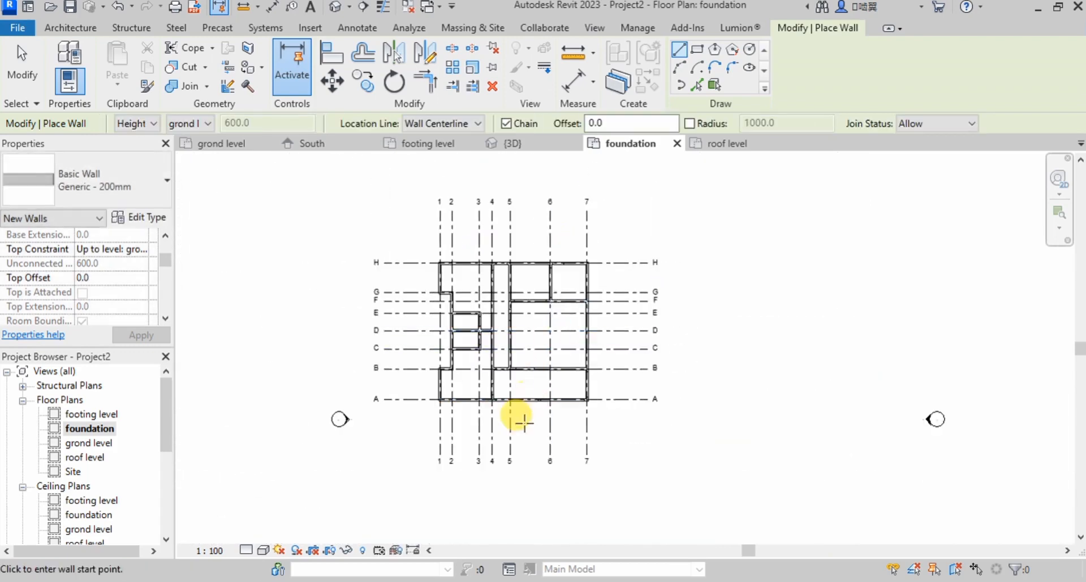
{"action": "scroll", "coordinate": [523, 421], "scroll_direction": "up", "scroll_amount": 2}
{"action": "key", "text": "Escape"}
{"action": "scroll", "coordinate": [521, 364], "scroll_direction": "down", "scroll_amount": 2}
{"action": "scroll", "coordinate": [453, 283], "scroll_direction": "up", "scroll_amount": 3}
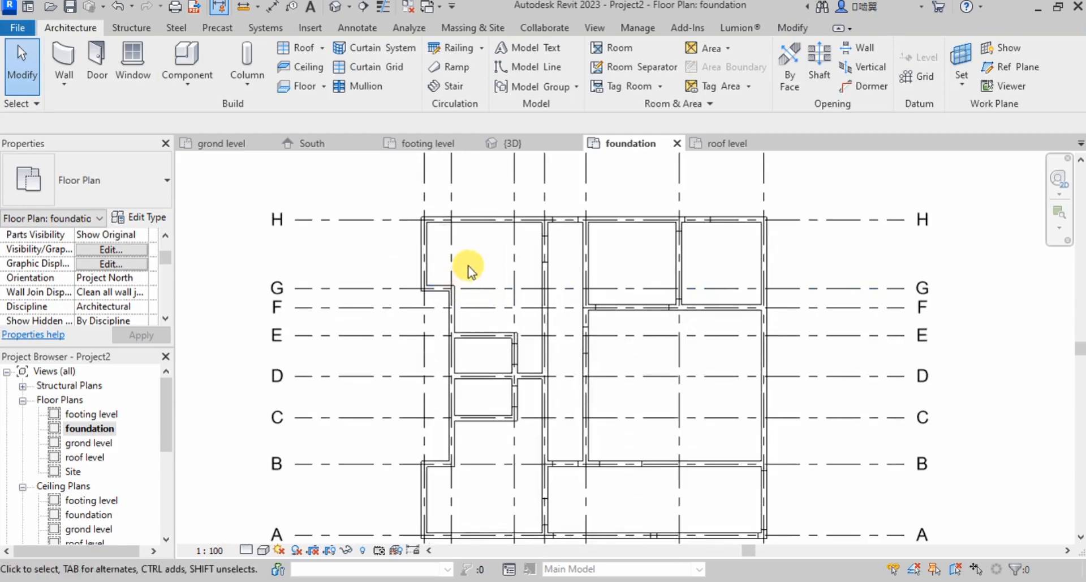
{"action": "scroll", "coordinate": [468, 270], "scroll_direction": "down", "scroll_amount": 2}
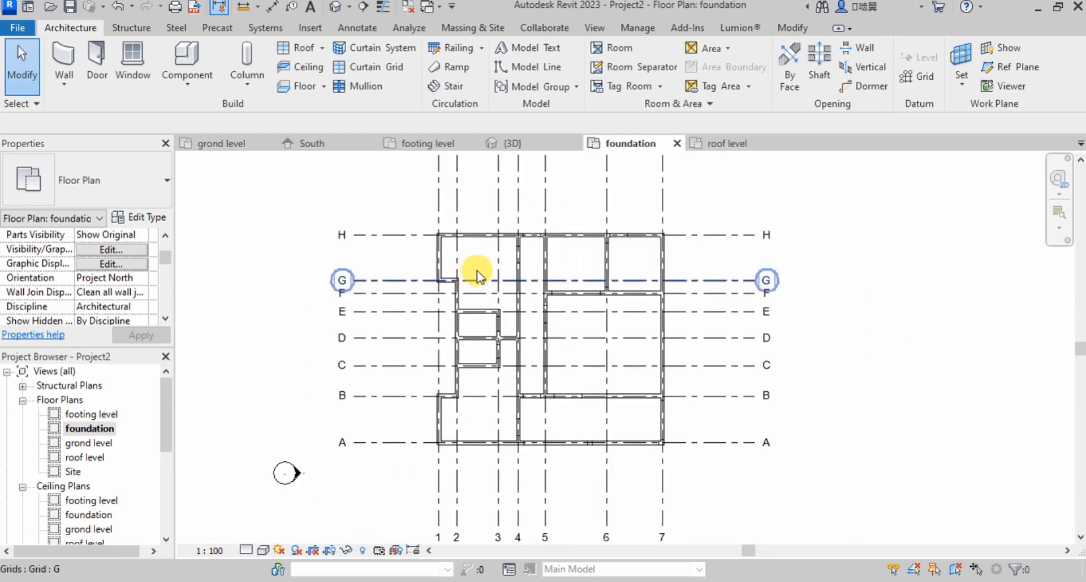
{"action": "middle_click_drag", "start_coordinate": [477, 271], "coordinate": [496, 253]}
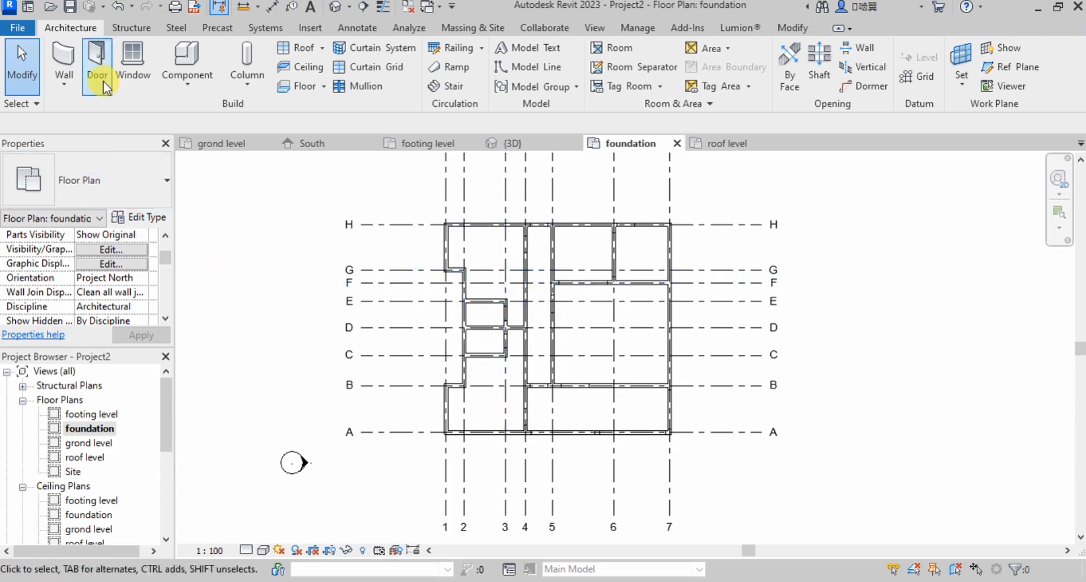
- Start an isolated foundation and load the M_Footing-Rectangular family from the US Metric Structural Foundations folder
{"action": "left_click", "coordinate": [133, 29]}
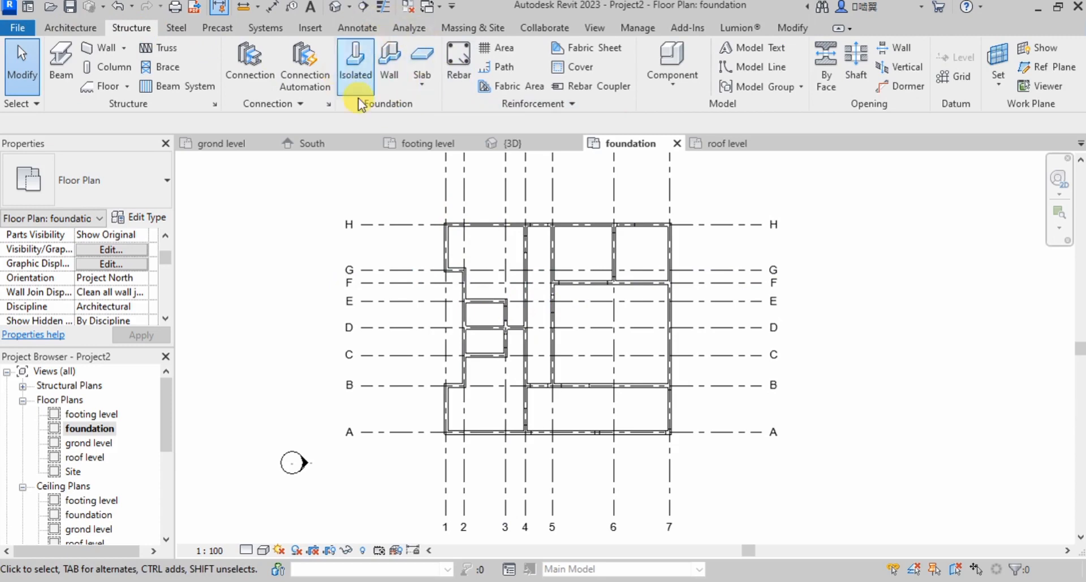
{"action": "left_click", "coordinate": [354, 56]}
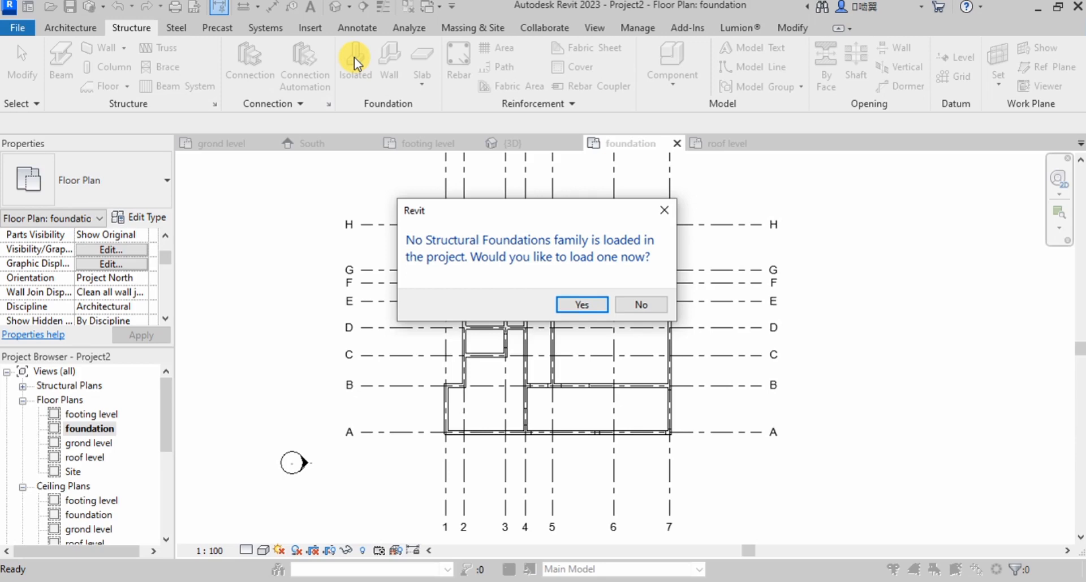
{"action": "left_click", "coordinate": [582, 305]}
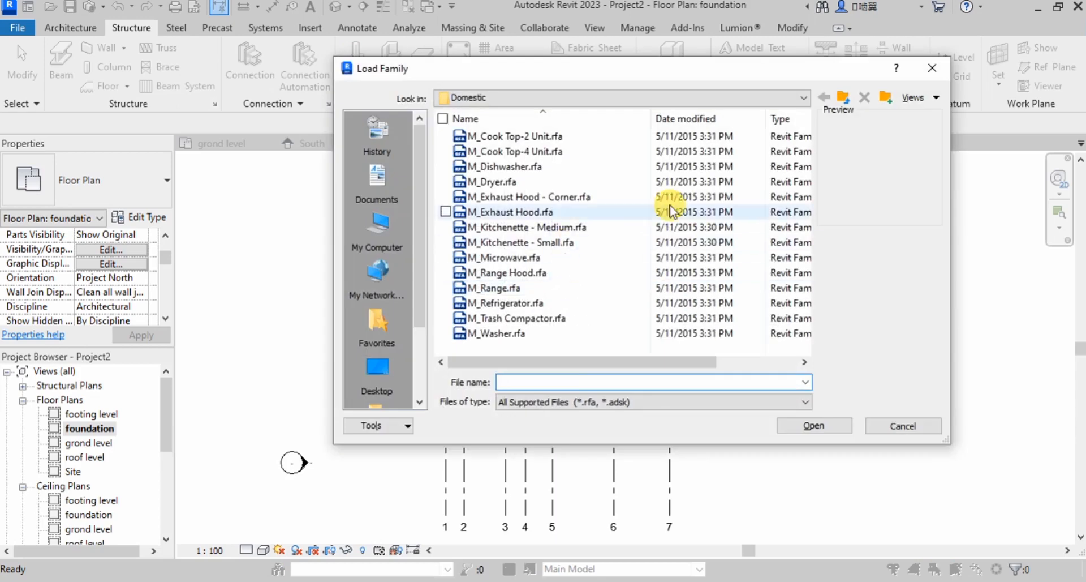
{"action": "left_click", "coordinate": [846, 98]}
{"action": "left_click", "coordinate": [845, 98]}
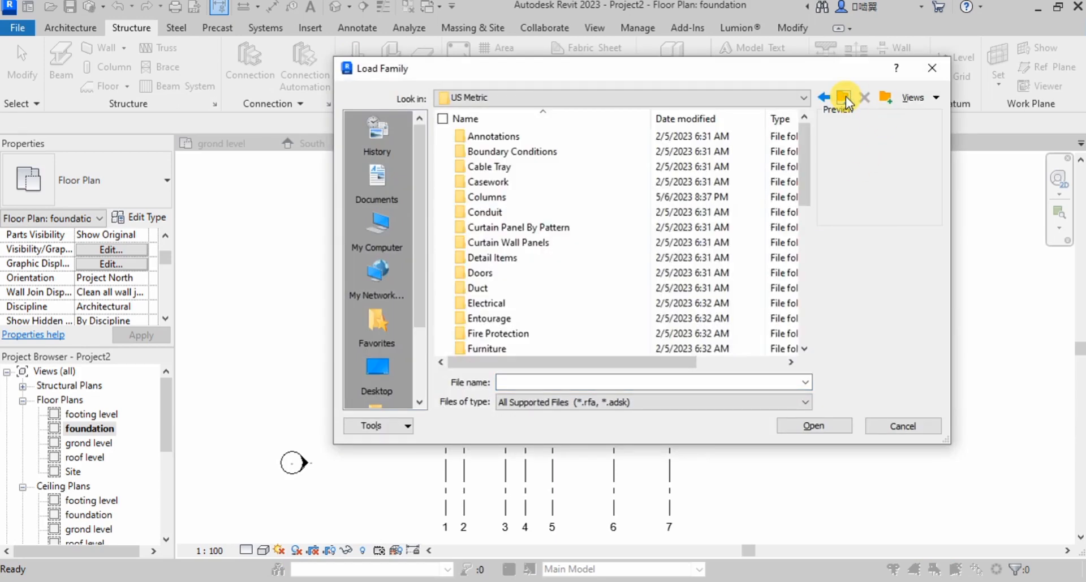
{"action": "scroll", "coordinate": [660, 271], "scroll_direction": "down", "scroll_amount": 6}
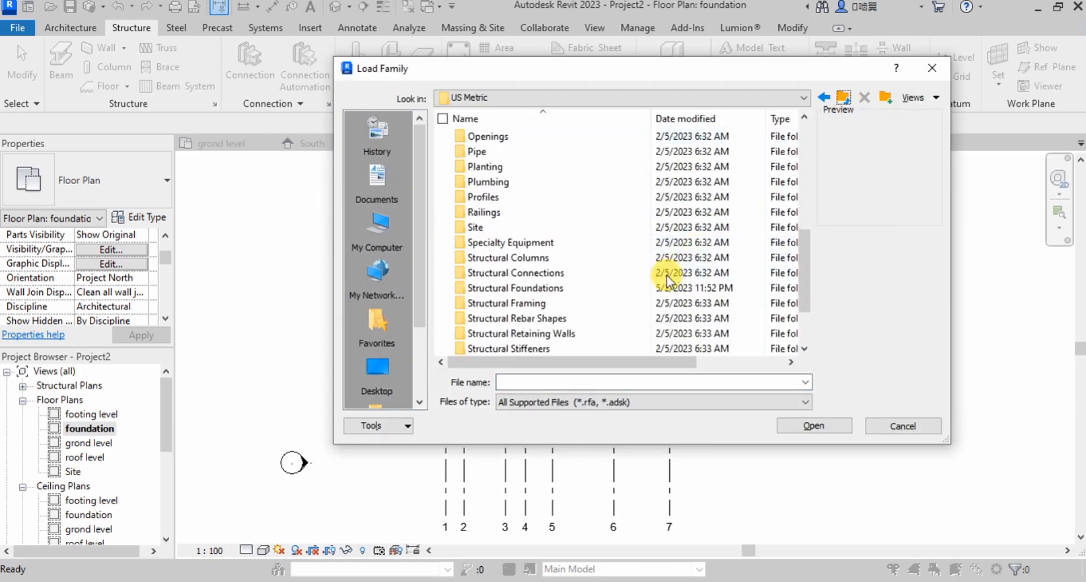
{"action": "double_click", "coordinate": [537, 288]}
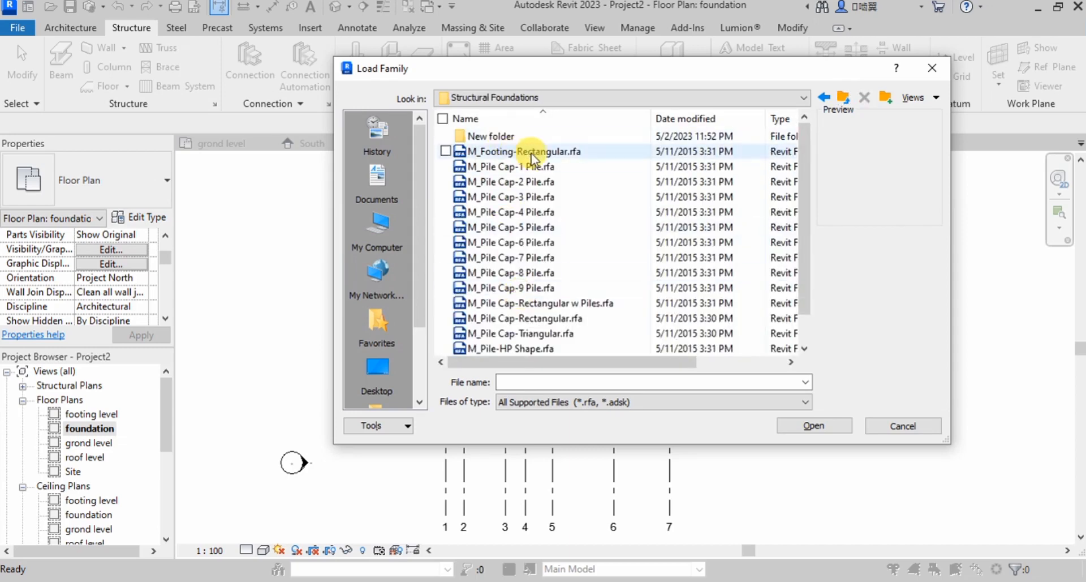
{"action": "left_click", "coordinate": [506, 152]}
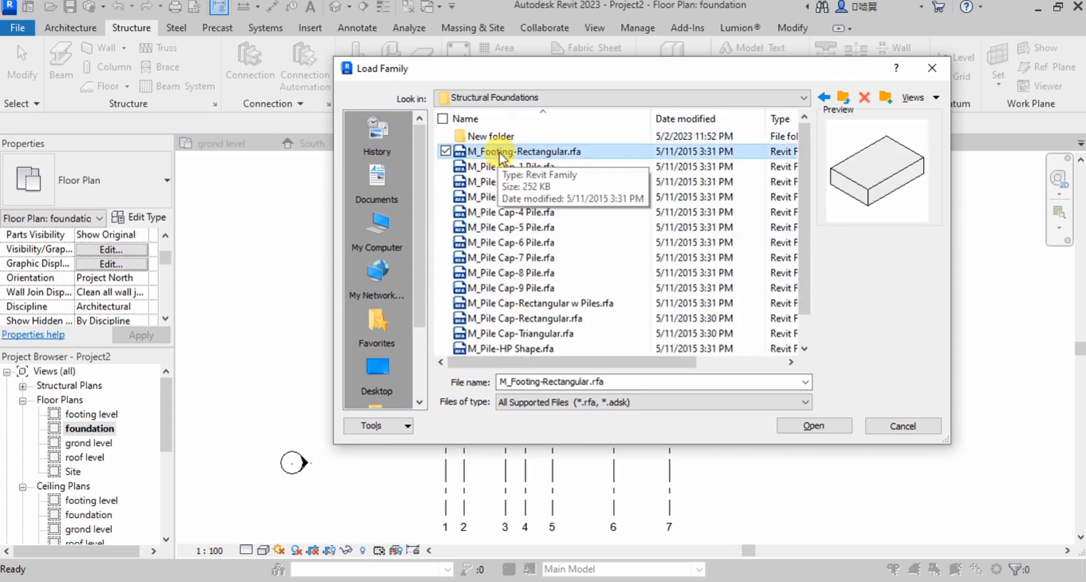
{"action": "left_click", "coordinate": [815, 426]}
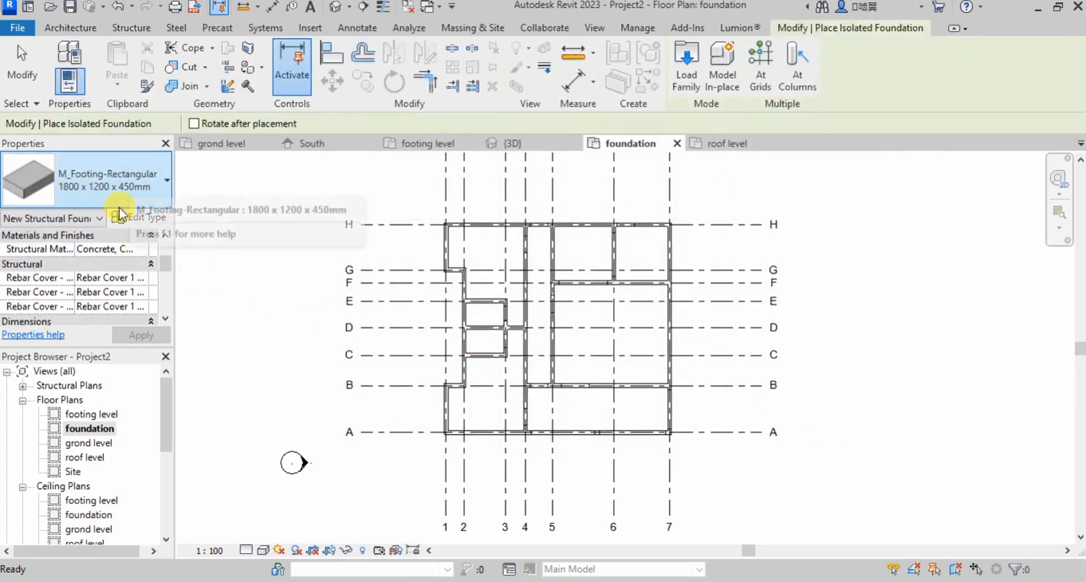
- Edit the rectangular footing type, setting both its width and its length to 750 mm
{"action": "left_click", "coordinate": [120, 215]}
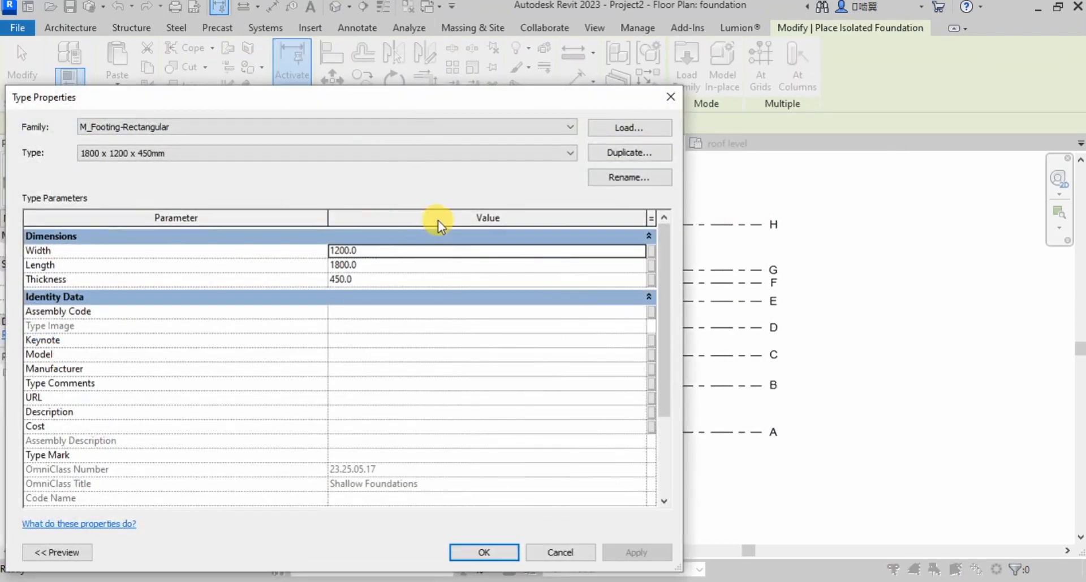
{"action": "left_click", "coordinate": [371, 250]}
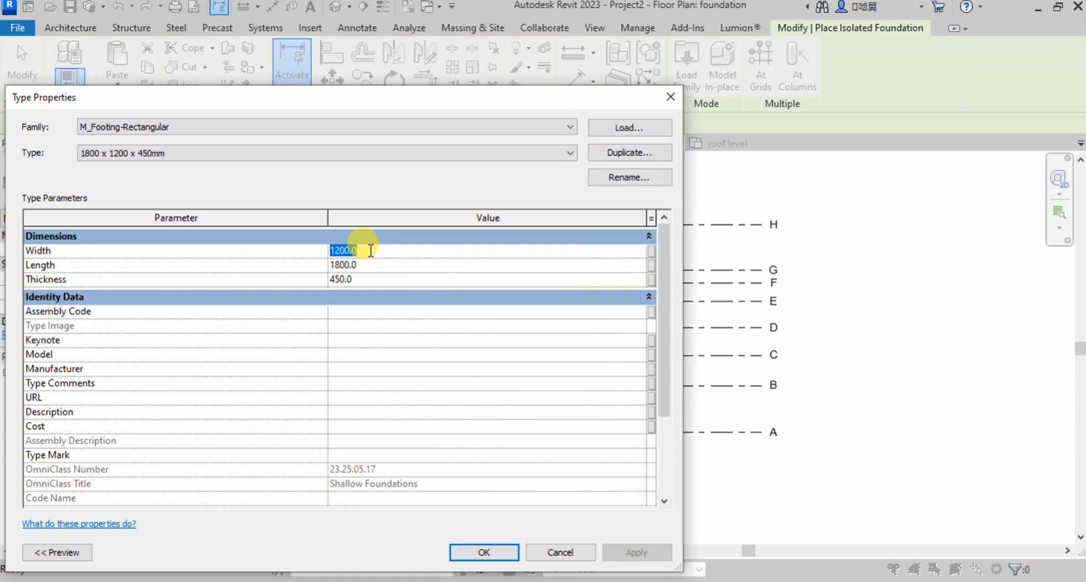
{"action": "type", "text": "750"}
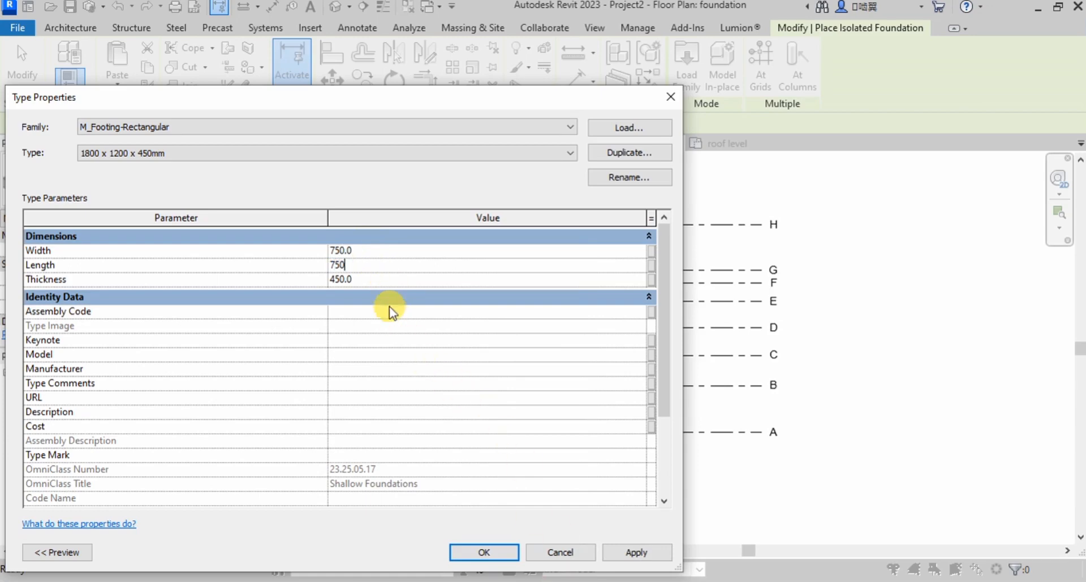
{"action": "left_click", "coordinate": [358, 280]}
{"action": "left_click", "coordinate": [495, 556]}
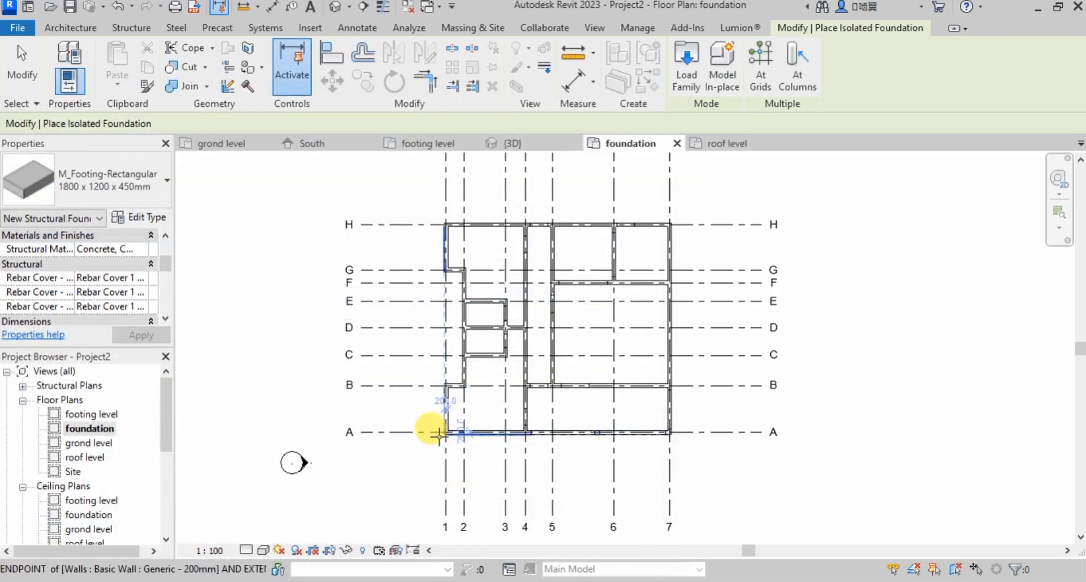
- Set the view depth level of the foundation plan's view range to Unlimited
{"action": "scroll", "coordinate": [435, 421], "scroll_direction": "up", "scroll_amount": 5}
{"action": "scroll", "coordinate": [444, 436], "scroll_direction": "up", "scroll_amount": 1}
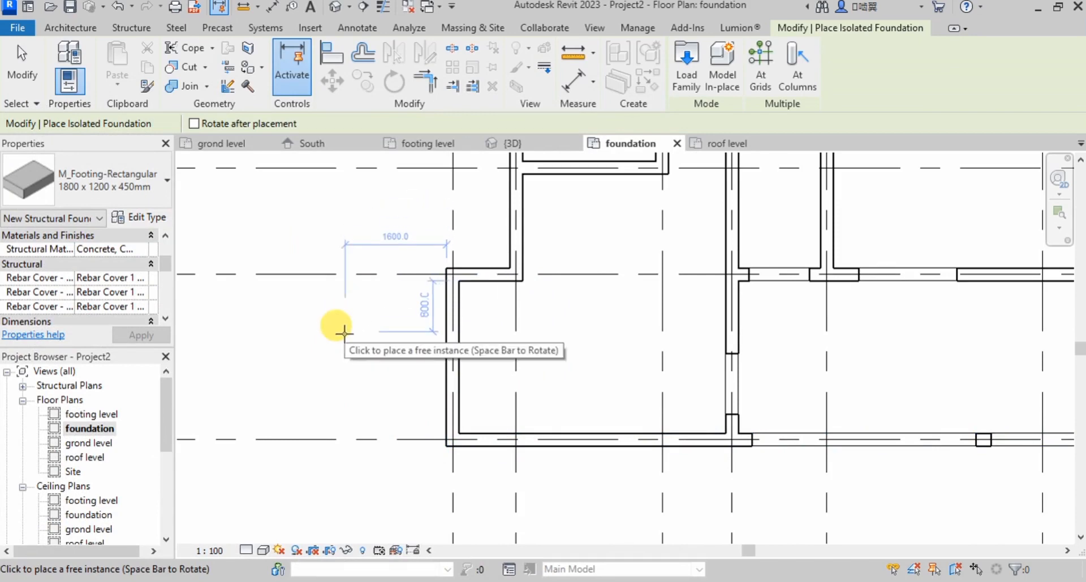
{"action": "key", "text": "v"}
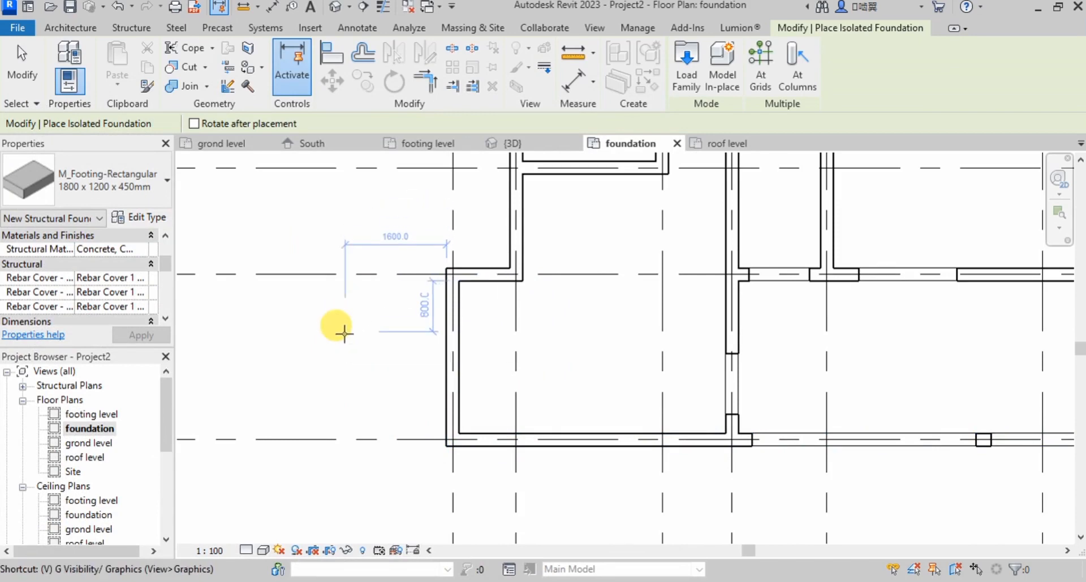
{"action": "key", "text": "r"}
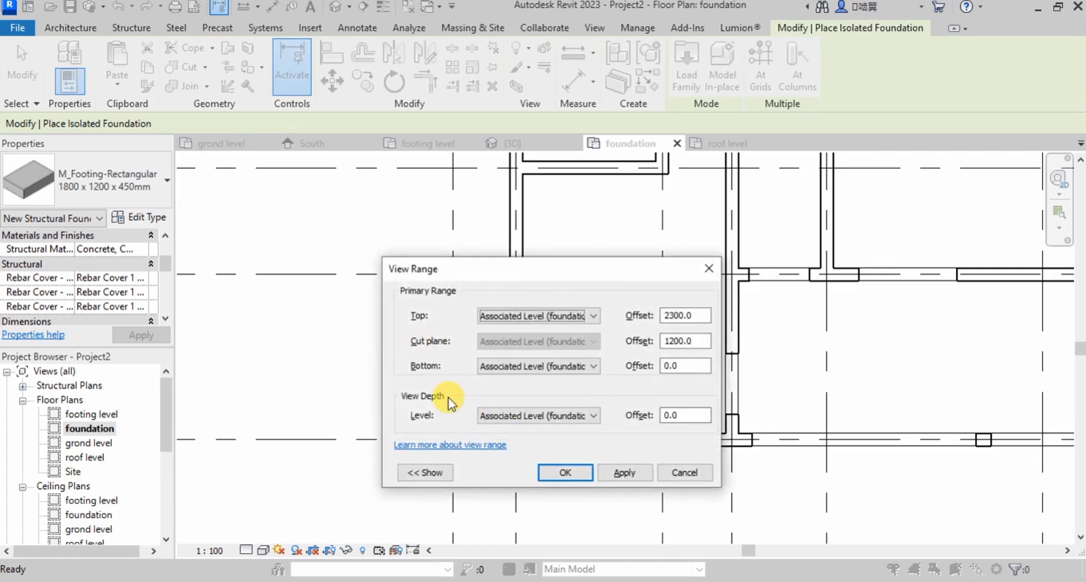
{"action": "left_click", "coordinate": [499, 415]}
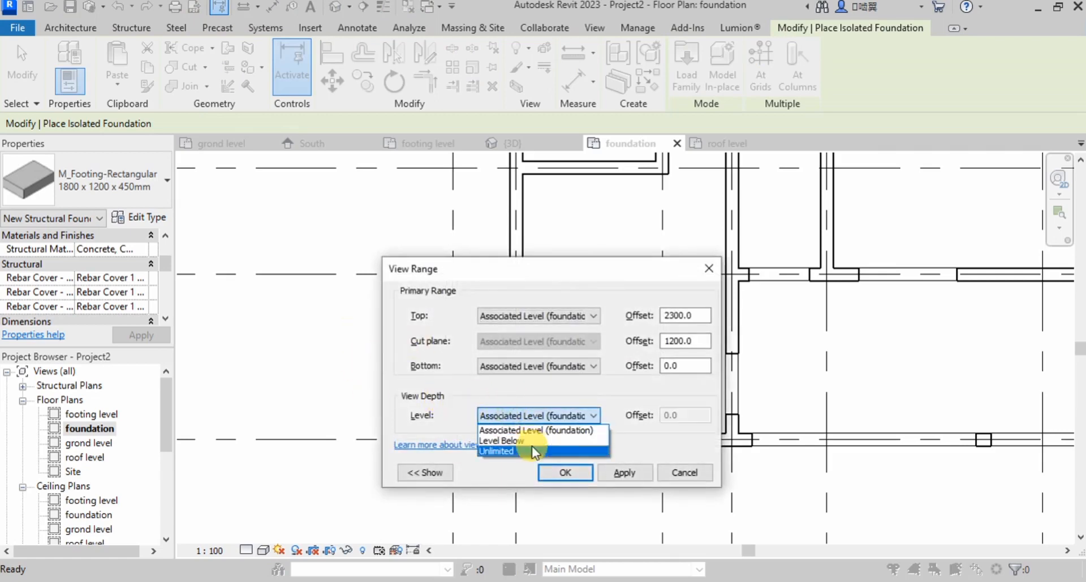
{"action": "left_click", "coordinate": [533, 447]}
{"action": "left_click", "coordinate": [586, 476]}
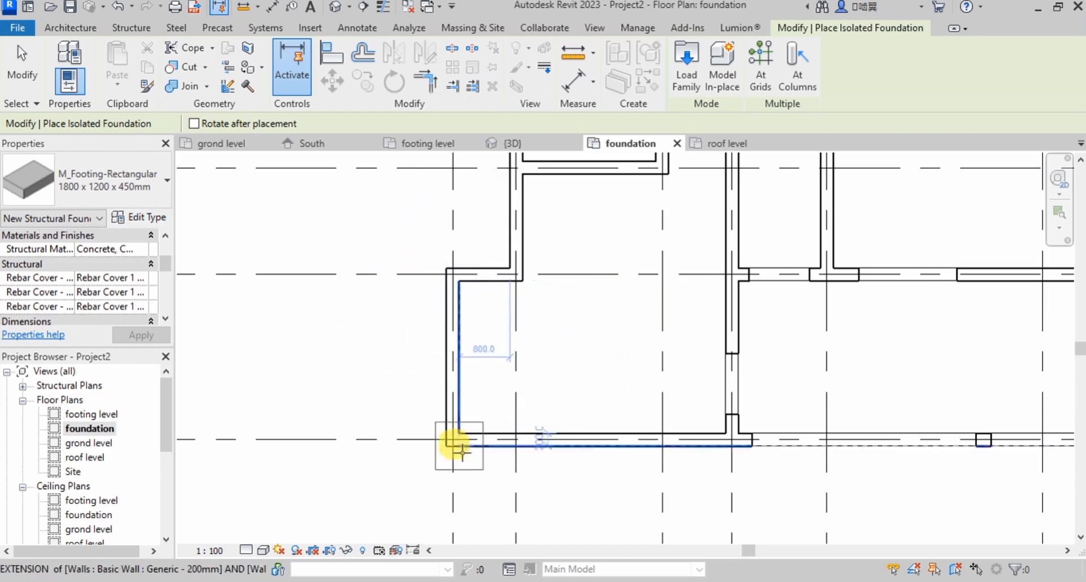
- Place isolated footings on grid A at its intersections with grid 1 and grid 4
{"action": "scroll", "coordinate": [450, 440], "scroll_direction": "up", "scroll_amount": 3}
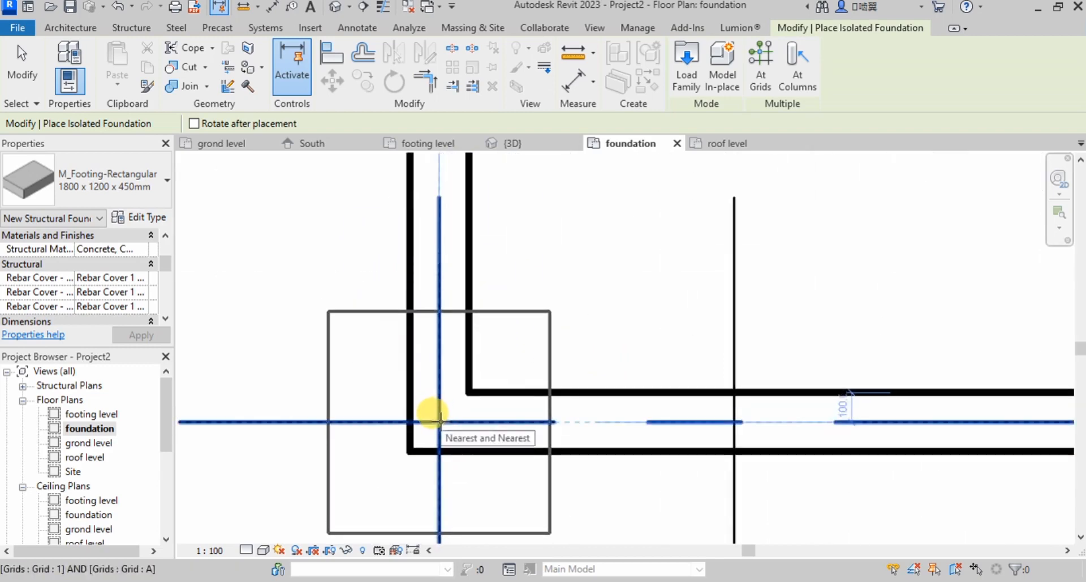
{"action": "left_click", "coordinate": [444, 425]}
{"action": "scroll", "coordinate": [441, 425], "scroll_direction": "up", "scroll_amount": 2}
{"action": "scroll", "coordinate": [327, 341], "scroll_direction": "down", "scroll_amount": 3}
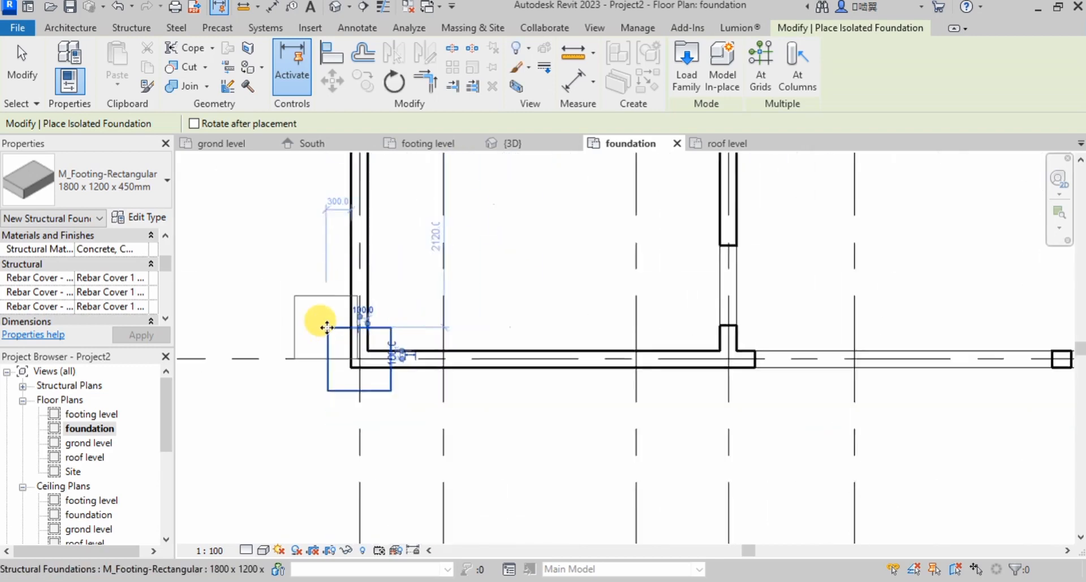
{"action": "scroll", "coordinate": [594, 339], "scroll_direction": "up", "scroll_amount": 3}
{"action": "left_click", "coordinate": [598, 345]}
{"action": "scroll", "coordinate": [416, 306], "scroll_direction": "down", "scroll_amount": 4}
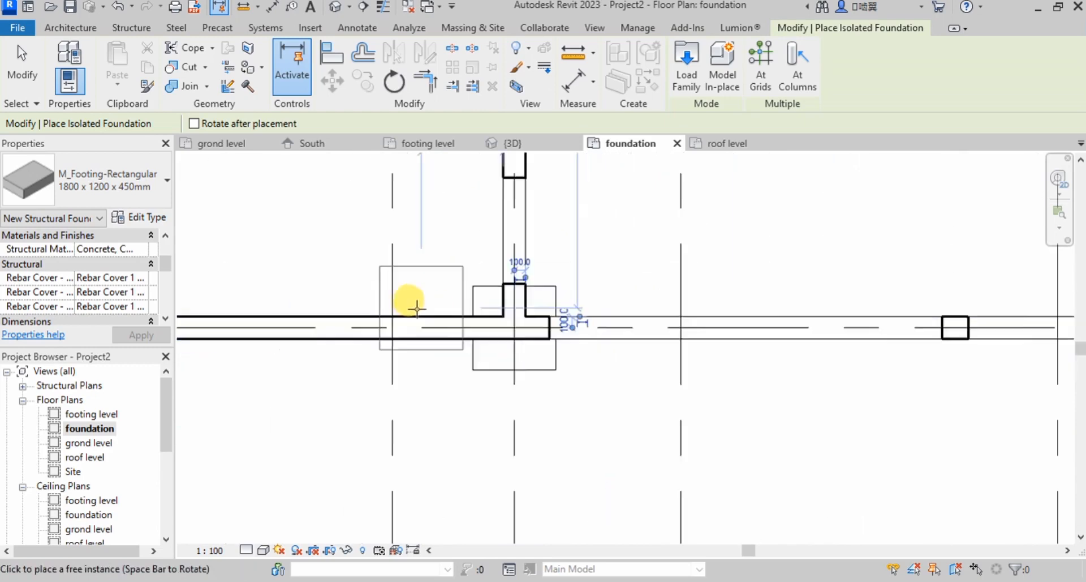
- Place footings on grid A at the short wall piece between grids 5 and 6 and at the intersection with grid 7
{"action": "scroll", "coordinate": [672, 315], "scroll_direction": "up", "scroll_amount": 5}
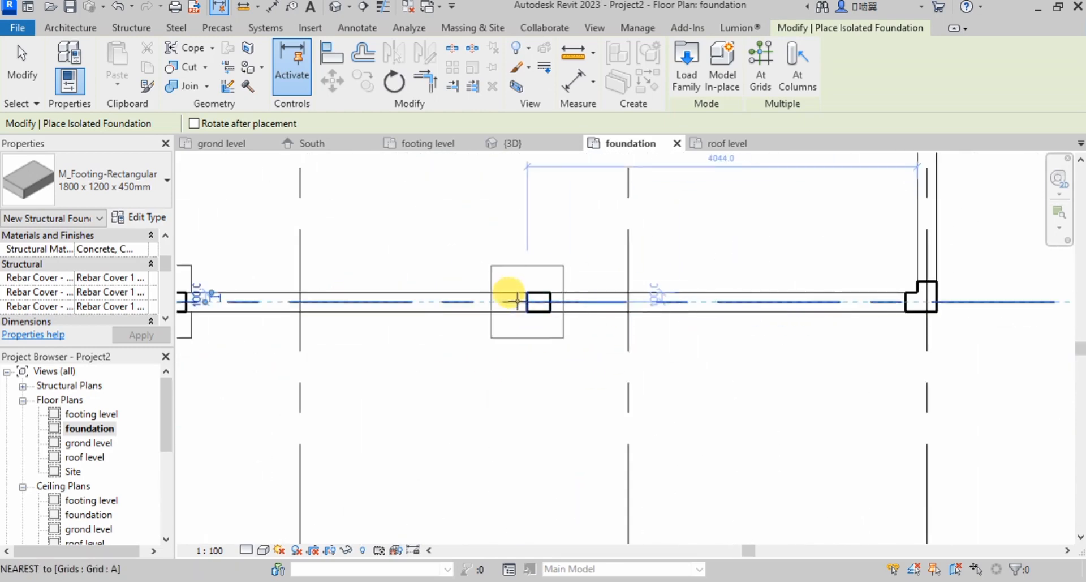
{"action": "left_click", "coordinate": [566, 301]}
{"action": "scroll", "coordinate": [436, 332], "scroll_direction": "down", "scroll_amount": 4}
{"action": "scroll", "coordinate": [654, 322], "scroll_direction": "up", "scroll_amount": 2}
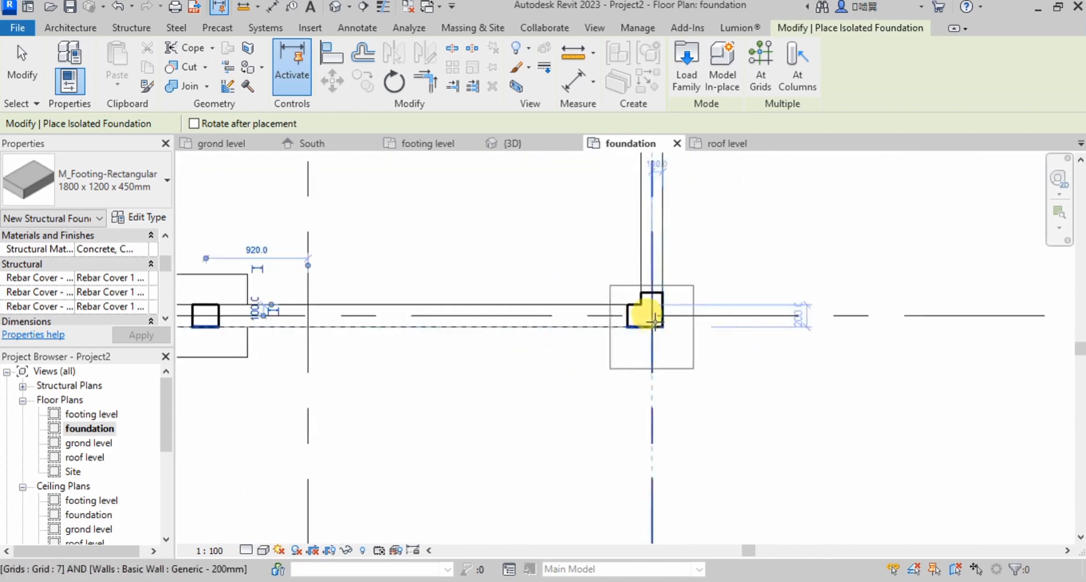
{"action": "scroll", "coordinate": [654, 321], "scroll_direction": "up", "scroll_amount": 2}
{"action": "left_click", "coordinate": [641, 307]}
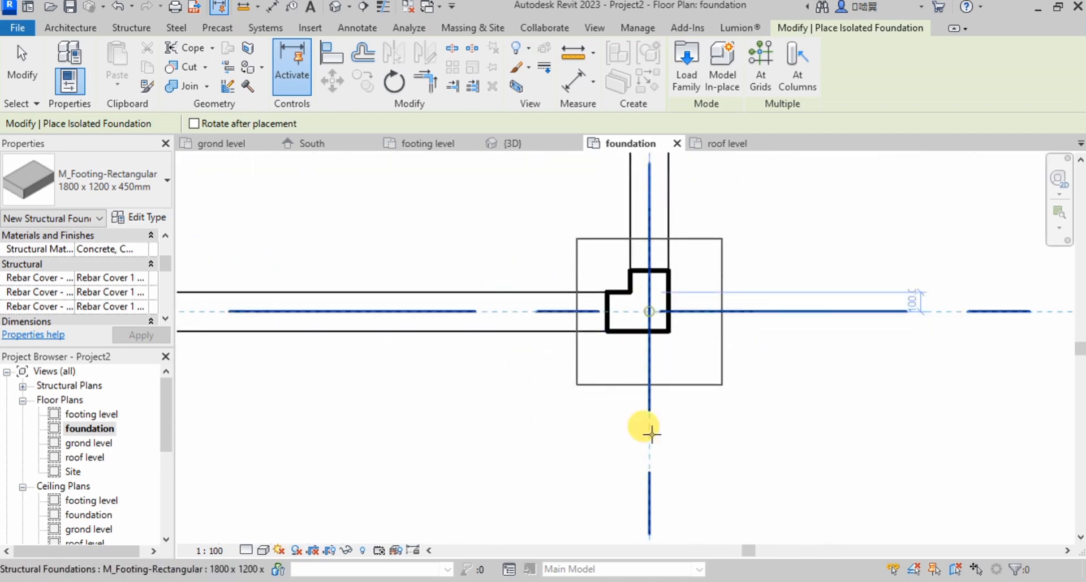
{"action": "scroll", "coordinate": [645, 429], "scroll_direction": "down", "scroll_amount": 4}
{"action": "scroll", "coordinate": [652, 436], "scroll_direction": "down", "scroll_amount": 1}
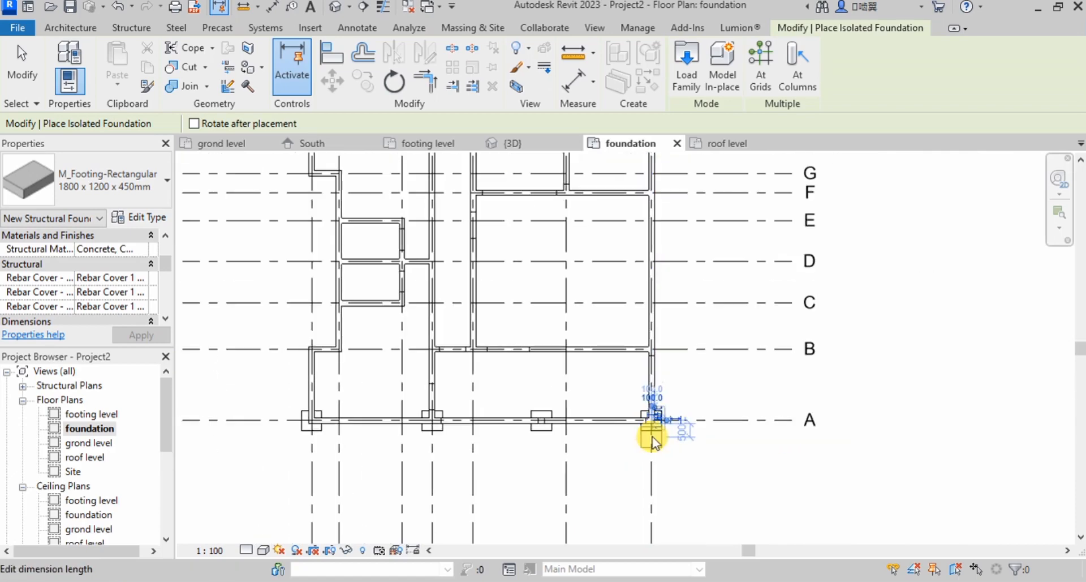
- Place isolated footings at the intersection of grids 2 and D and at the corner of grids 1 and H
{"action": "scroll", "coordinate": [334, 249], "scroll_direction": "up", "scroll_amount": 4}
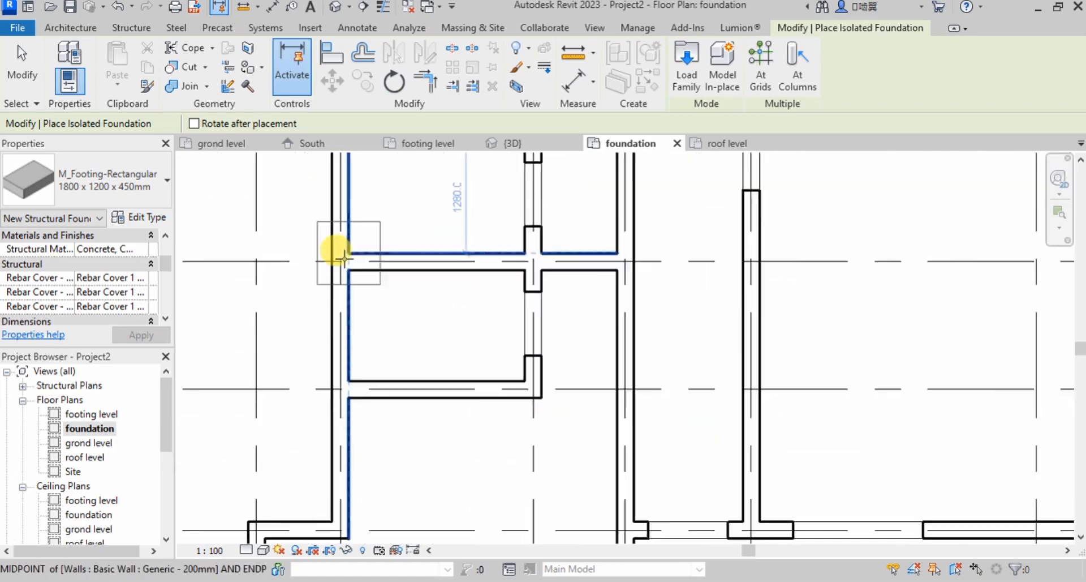
{"action": "left_click", "coordinate": [338, 262]}
{"action": "scroll", "coordinate": [364, 430], "scroll_direction": "down", "scroll_amount": 4}
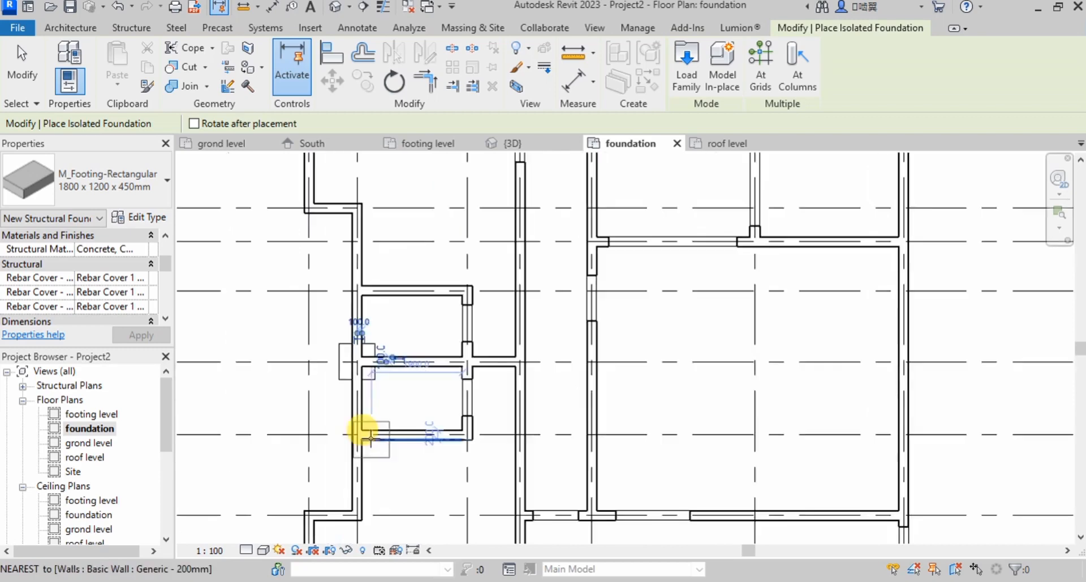
{"action": "scroll", "coordinate": [318, 200], "scroll_direction": "up", "scroll_amount": 3}
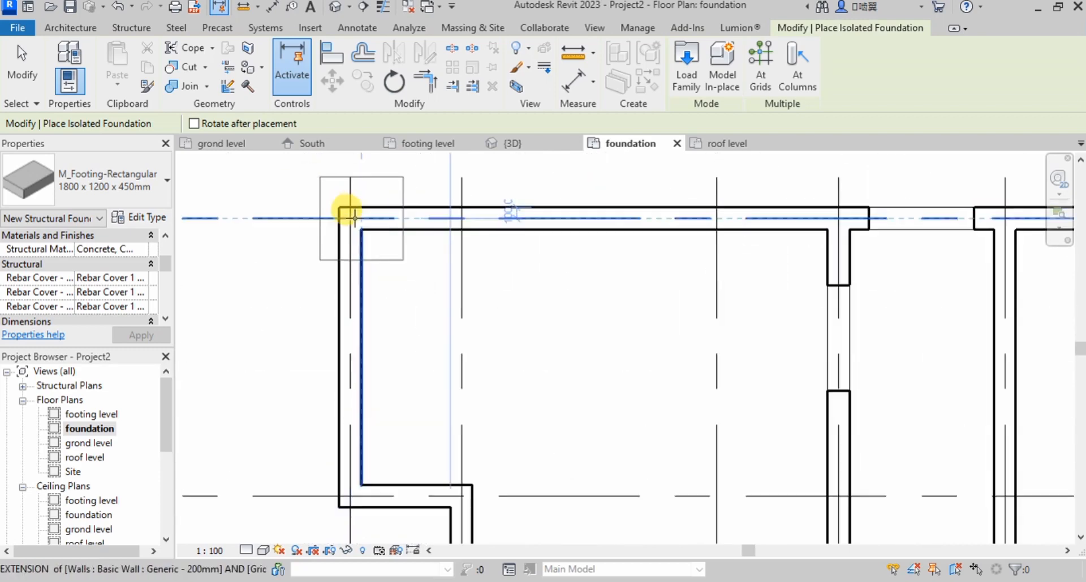
{"action": "left_click", "coordinate": [347, 212]}
{"action": "scroll", "coordinate": [334, 221], "scroll_direction": "down", "scroll_amount": 1}
{"action": "scroll", "coordinate": [316, 225], "scroll_direction": "down", "scroll_amount": 1}
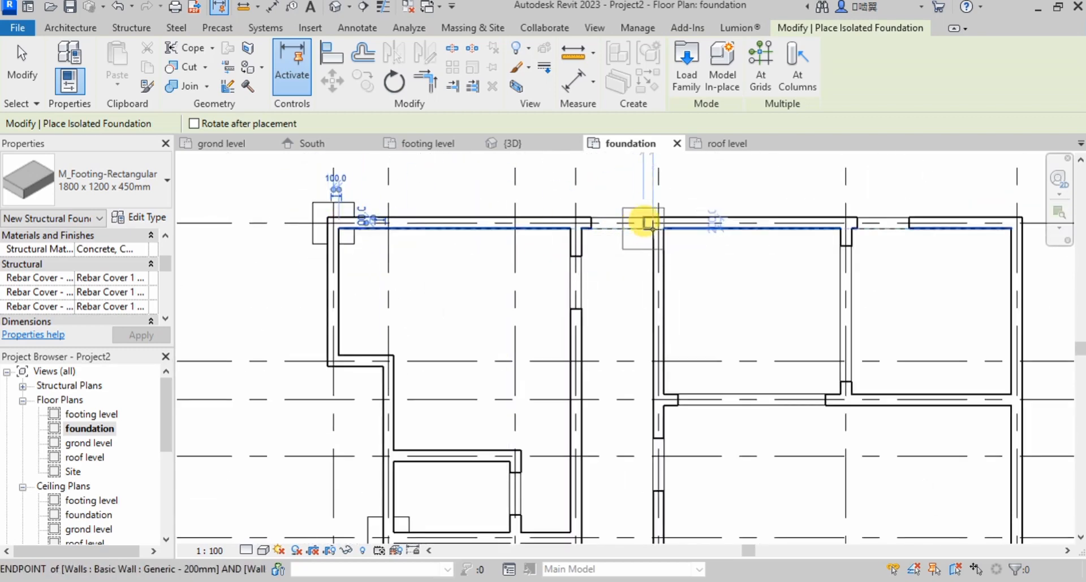
- Place isolated footings along grid H at its intersections with grids 5, 6 and 7
{"action": "scroll", "coordinate": [659, 221], "scroll_direction": "up", "scroll_amount": 5}
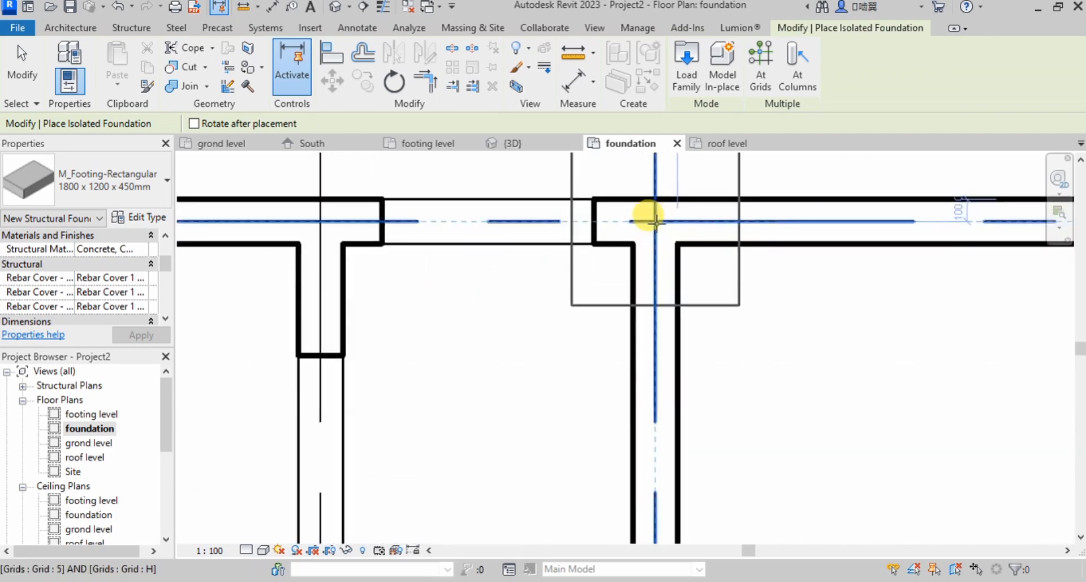
{"action": "left_click", "coordinate": [656, 221]}
{"action": "scroll", "coordinate": [453, 277], "scroll_direction": "down", "scroll_amount": 3}
{"action": "scroll", "coordinate": [668, 273], "scroll_direction": "up", "scroll_amount": 1}
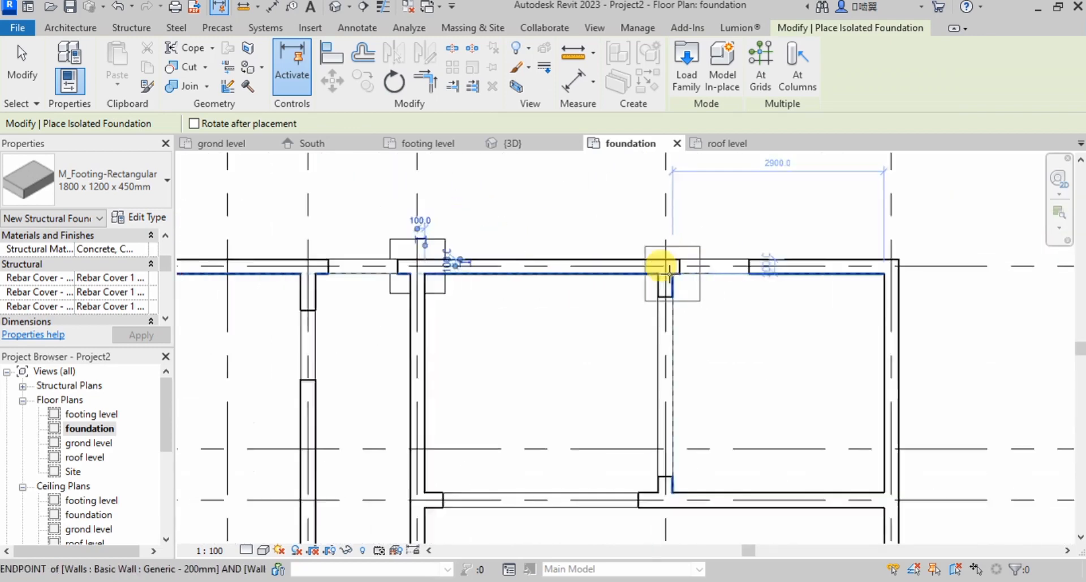
{"action": "scroll", "coordinate": [668, 273], "scroll_direction": "up", "scroll_amount": 1}
{"action": "left_click", "coordinate": [663, 262]}
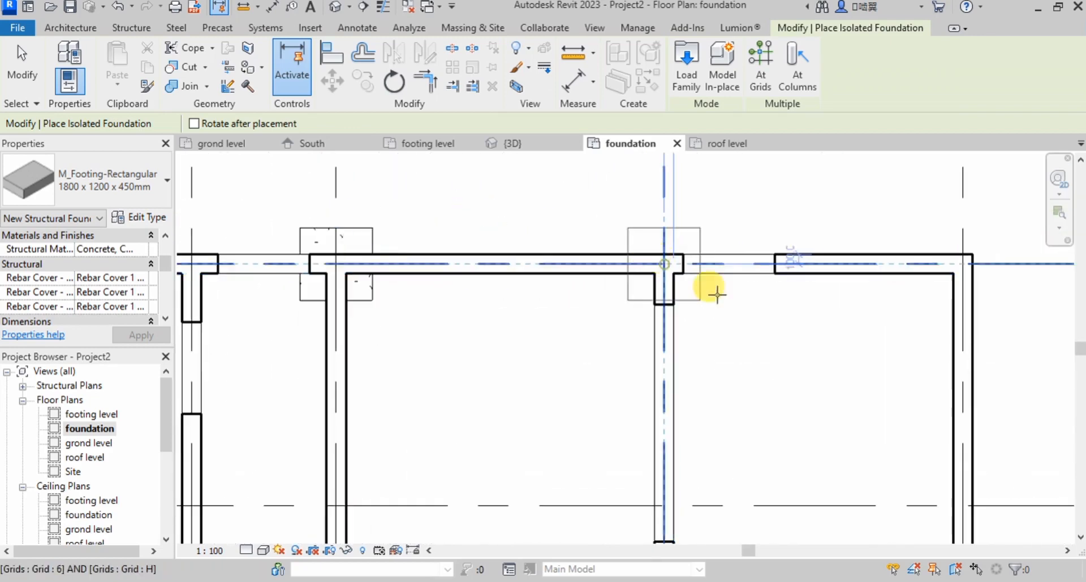
{"action": "left_click", "coordinate": [960, 263]}
{"action": "scroll", "coordinate": [735, 206], "scroll_direction": "down", "scroll_amount": 4}
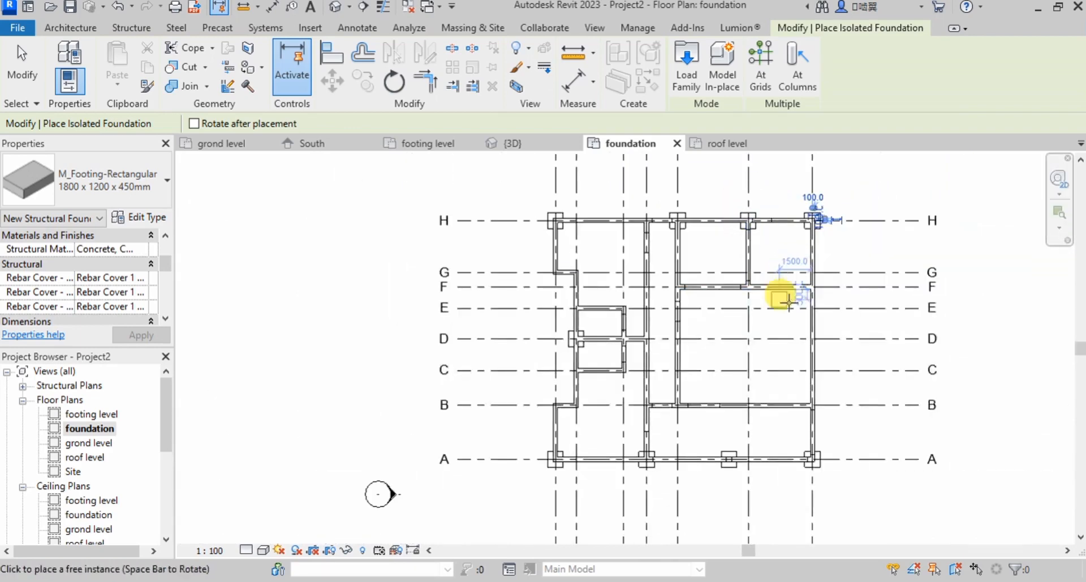
- Place isolated footings along grid F at its intersections with grids 7 and 5
{"action": "scroll", "coordinate": [813, 284], "scroll_direction": "up", "scroll_amount": 3}
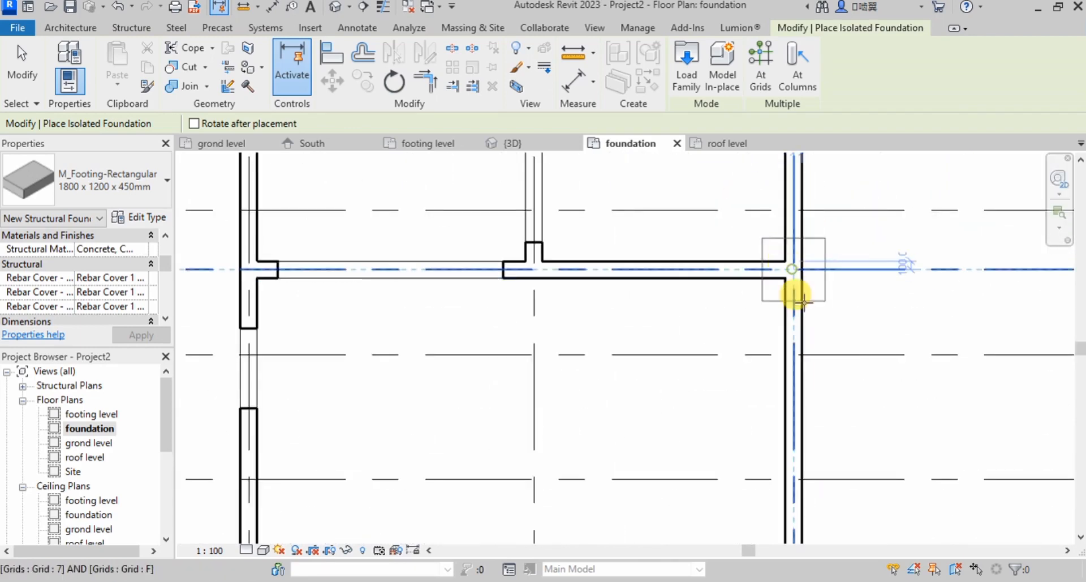
{"action": "left_click", "coordinate": [795, 272]}
{"action": "scroll", "coordinate": [781, 242], "scroll_direction": "down", "scroll_amount": 3}
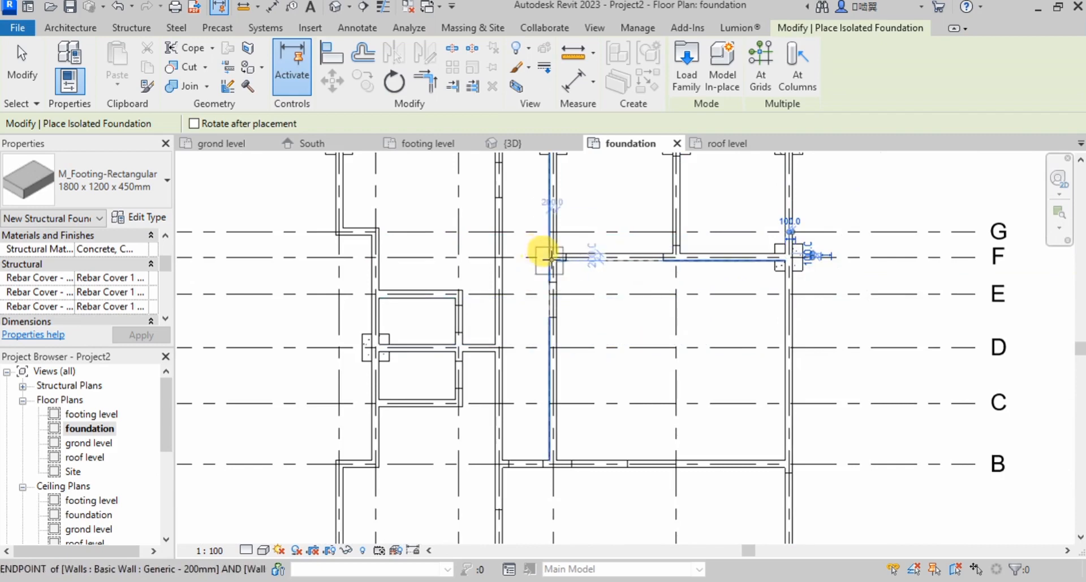
{"action": "scroll", "coordinate": [552, 259], "scroll_direction": "up", "scroll_amount": 3}
{"action": "left_click", "coordinate": [555, 252]}
{"action": "scroll", "coordinate": [570, 232], "scroll_direction": "down", "scroll_amount": 3}
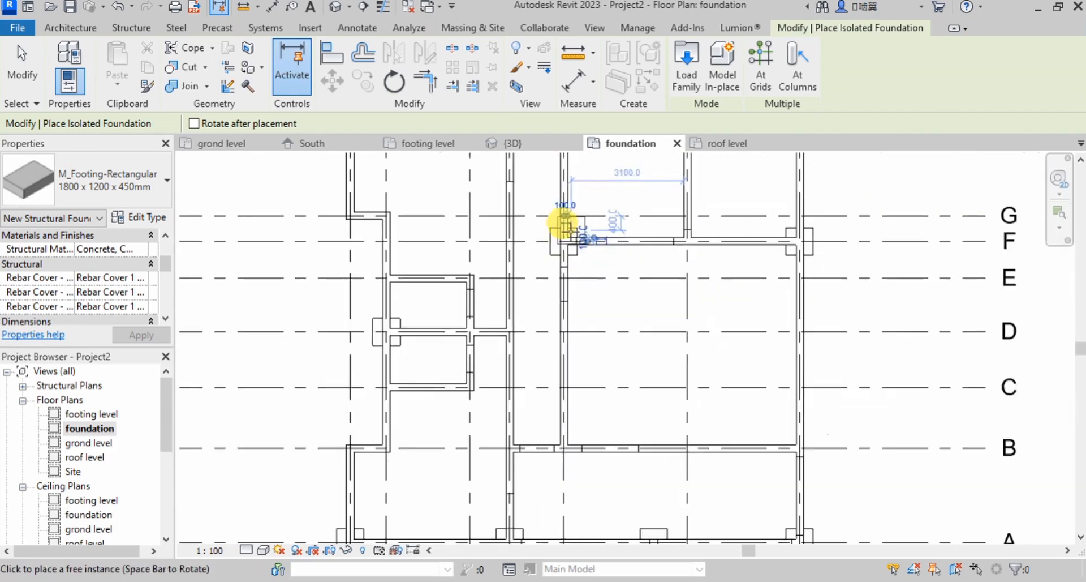
- Place an isolated footing at the intersection of grids 4 and D
{"action": "scroll", "coordinate": [510, 329], "scroll_direction": "up", "scroll_amount": 4}
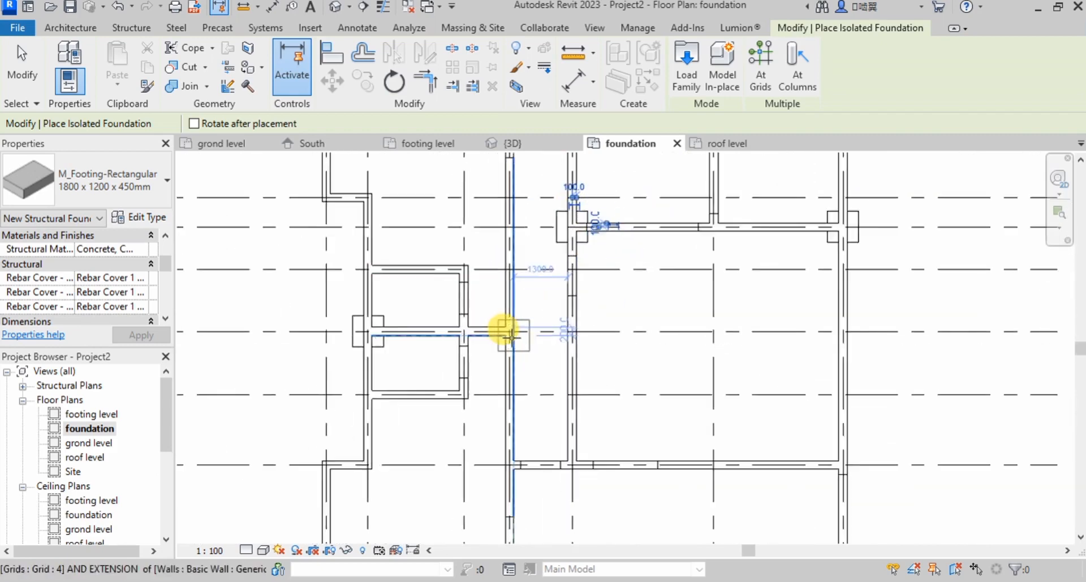
{"action": "left_click", "coordinate": [507, 322]}
{"action": "scroll", "coordinate": [512, 305], "scroll_direction": "down", "scroll_amount": 5}
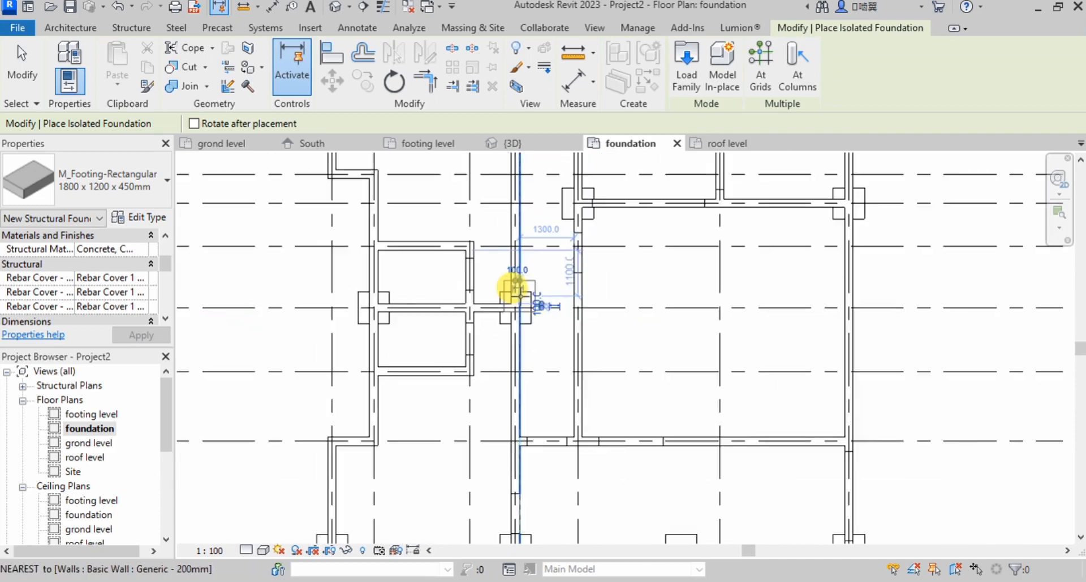
{"action": "scroll", "coordinate": [509, 373], "scroll_direction": "up", "scroll_amount": 2}
{"action": "scroll", "coordinate": [532, 391], "scroll_direction": "down", "scroll_amount": 2}
{"action": "scroll", "coordinate": [536, 399], "scroll_direction": "down", "scroll_amount": 1}
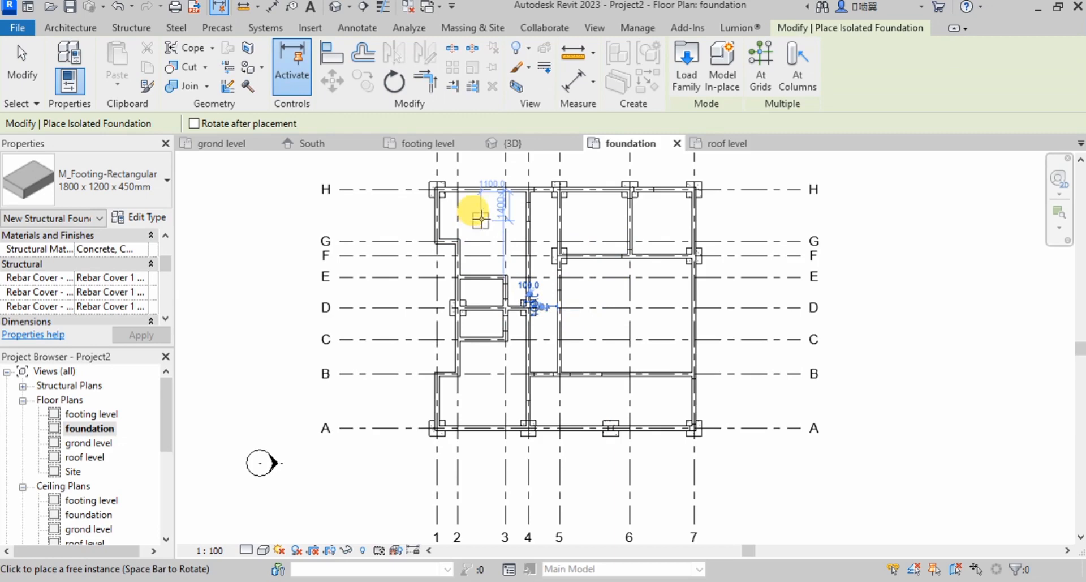
{"action": "scroll", "coordinate": [480, 217], "scroll_direction": "up", "scroll_amount": 3}
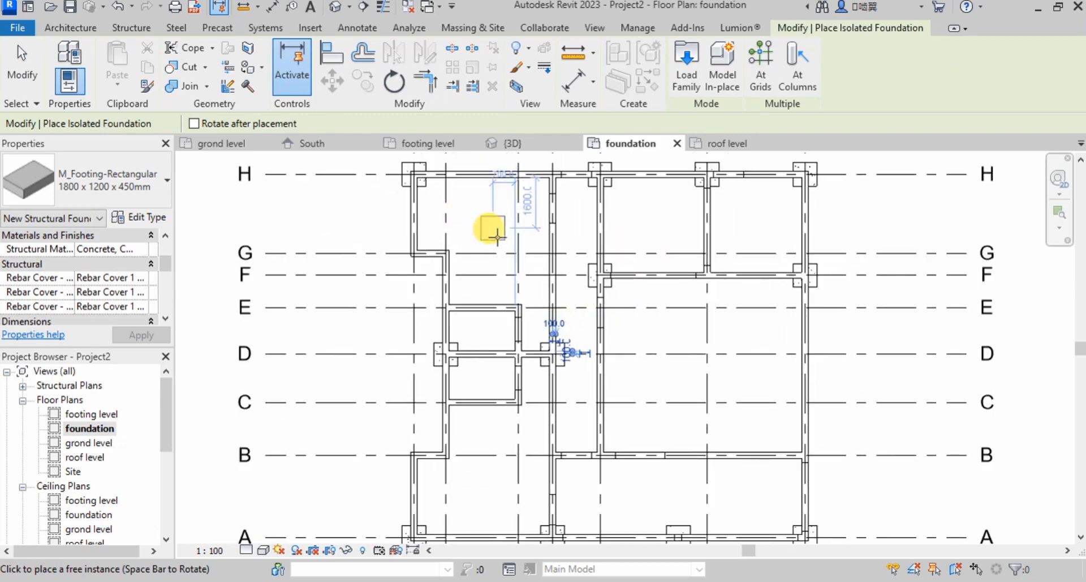
{"action": "left_click", "coordinate": [515, 272]}
{"action": "scroll", "coordinate": [515, 272], "scroll_direction": "down", "scroll_amount": 1}
{"action": "scroll", "coordinate": [540, 495], "scroll_direction": "down", "scroll_amount": 3}
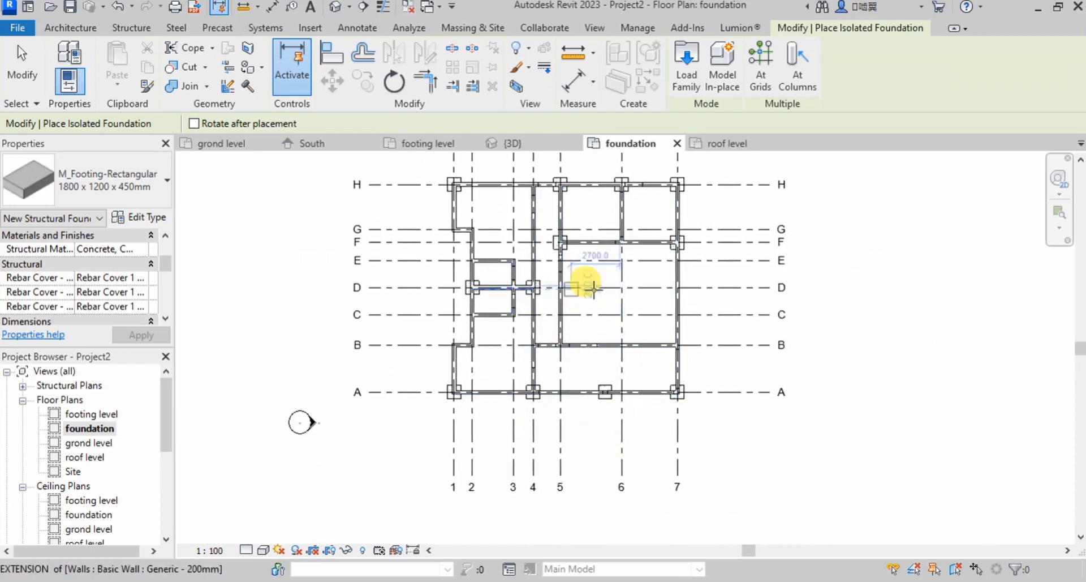
- Place an isolated footing at the intersection of grids 5 and B, dismiss the save reminder without saving and end footing placement
{"action": "scroll", "coordinate": [558, 343], "scroll_direction": "up", "scroll_amount": 5}
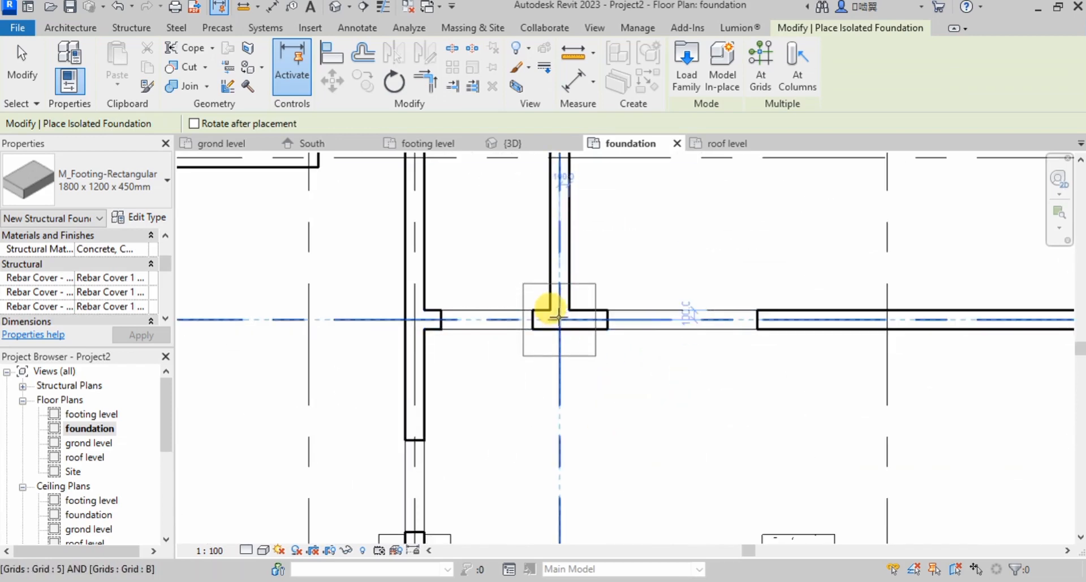
{"action": "left_click", "coordinate": [557, 320]}
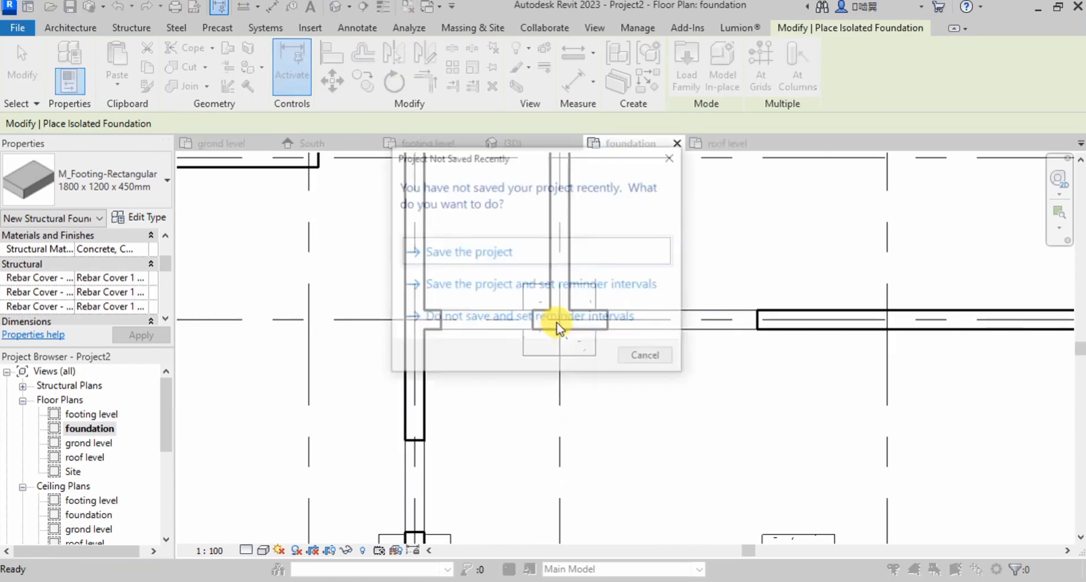
{"action": "left_click", "coordinate": [673, 156]}
{"action": "key", "text": "Escape"}
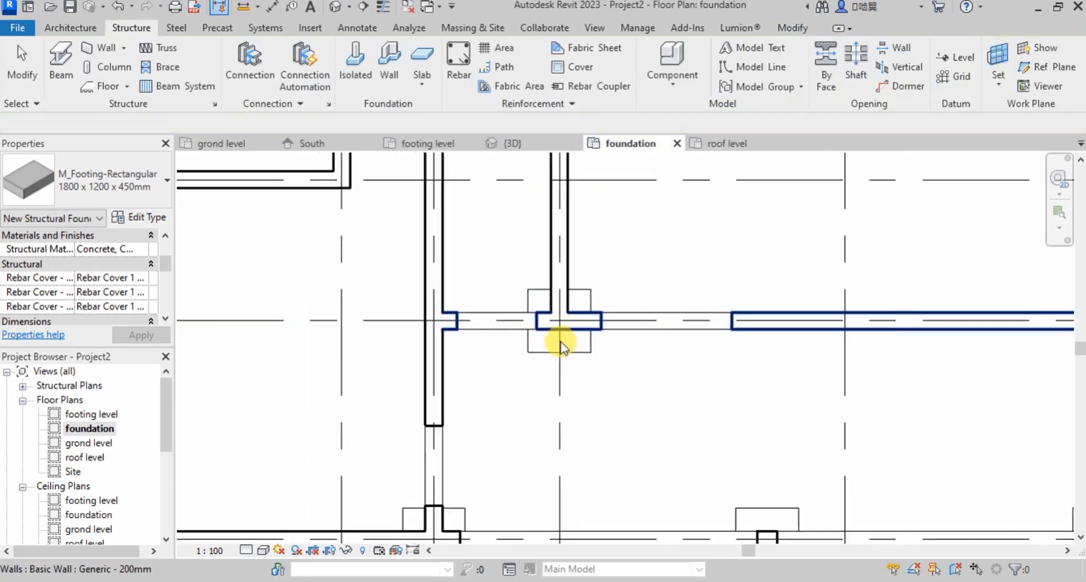
{"action": "scroll", "coordinate": [560, 340], "scroll_direction": "down", "scroll_amount": 4}
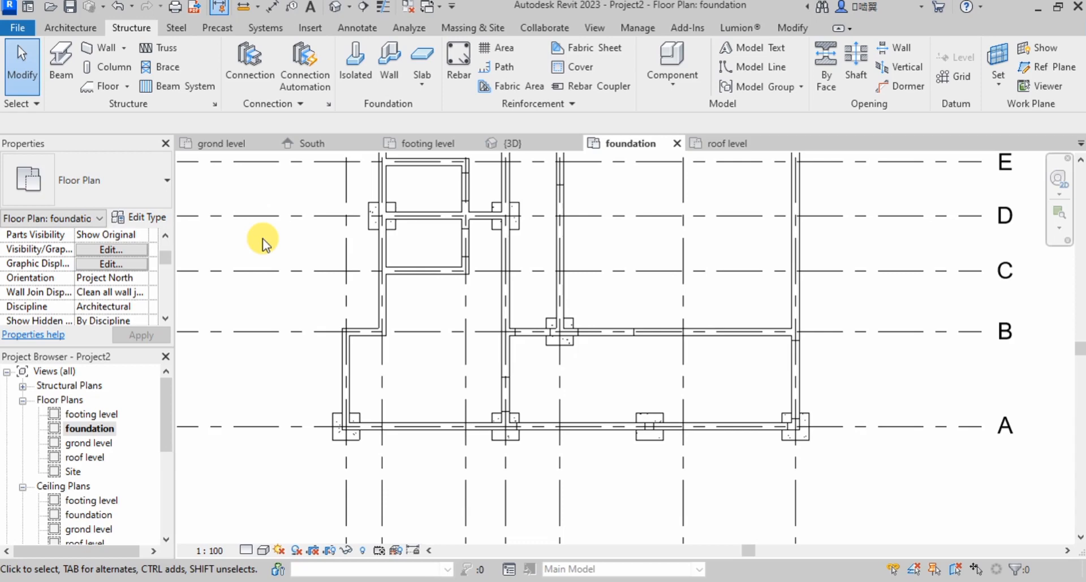
- Check the type properties of the foundation wall on grid 2 without changing them
{"action": "left_click", "coordinate": [385, 306]}
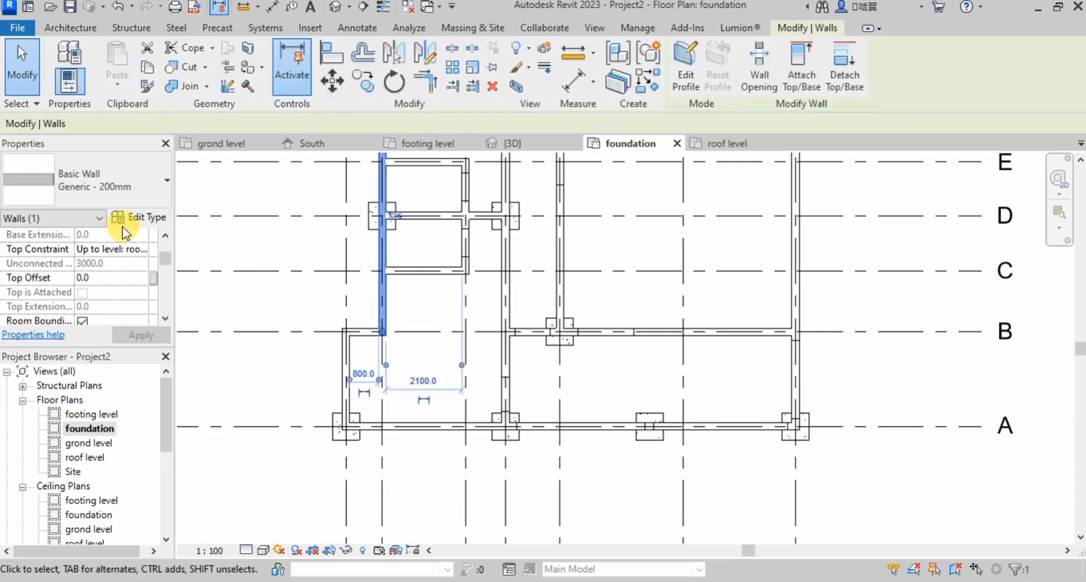
{"action": "left_click", "coordinate": [136, 214]}
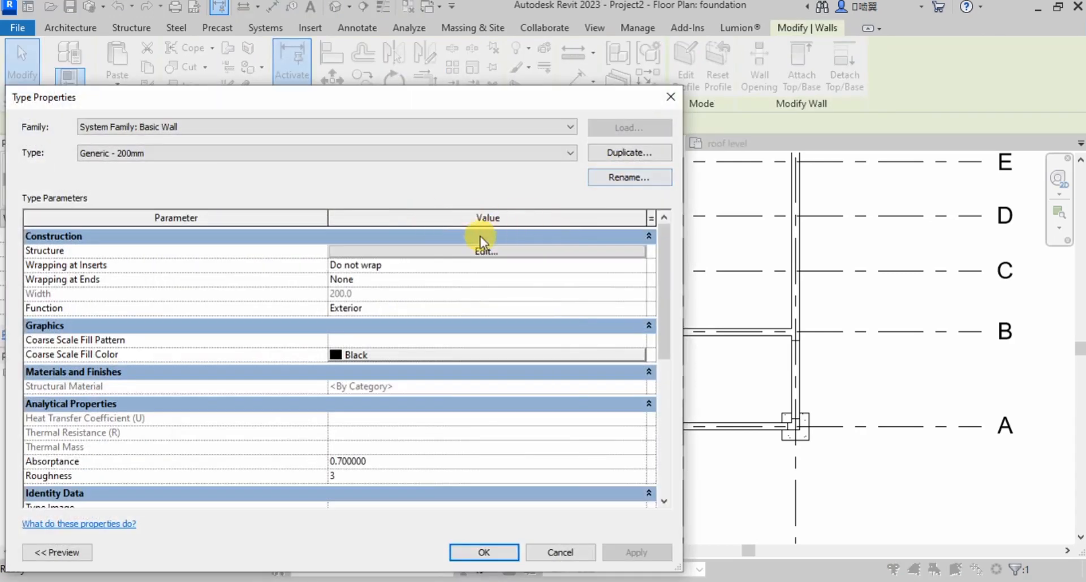
{"action": "left_click", "coordinate": [558, 552]}
{"action": "left_click", "coordinate": [399, 453]}
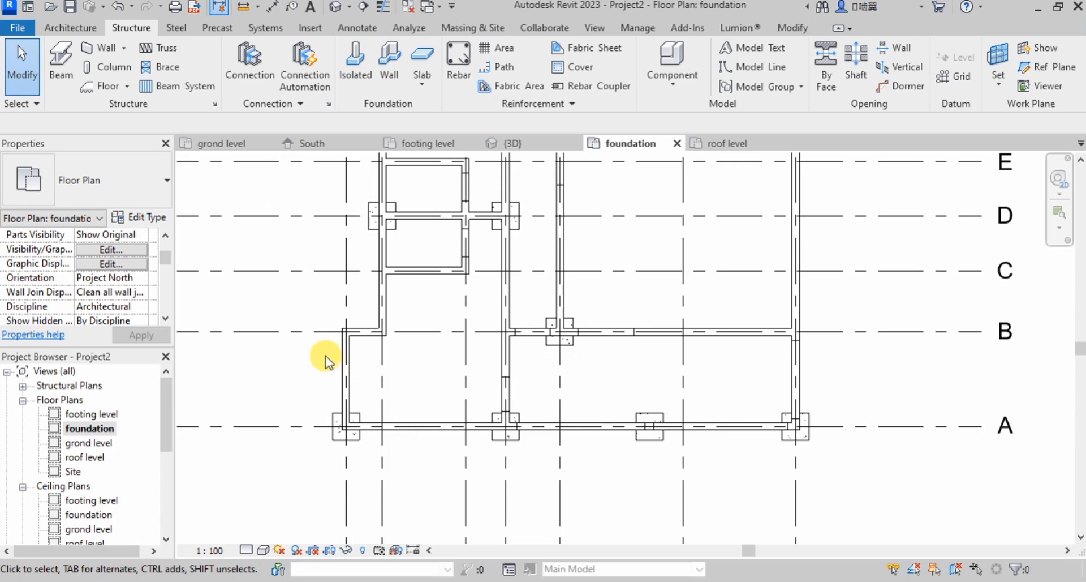
{"action": "left_click", "coordinate": [60, 30]}
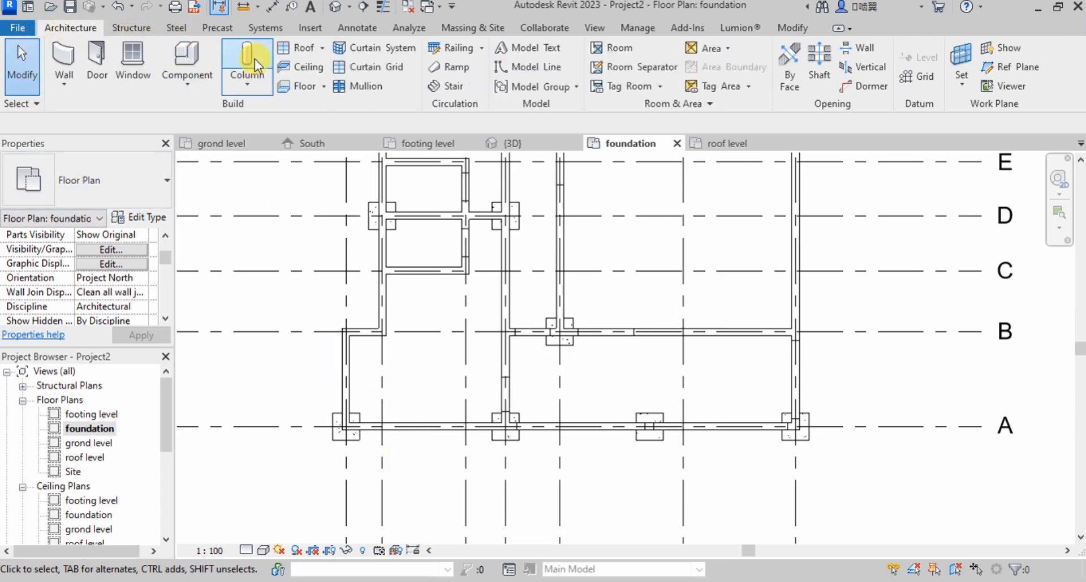
{"action": "left_click", "coordinate": [249, 85]}
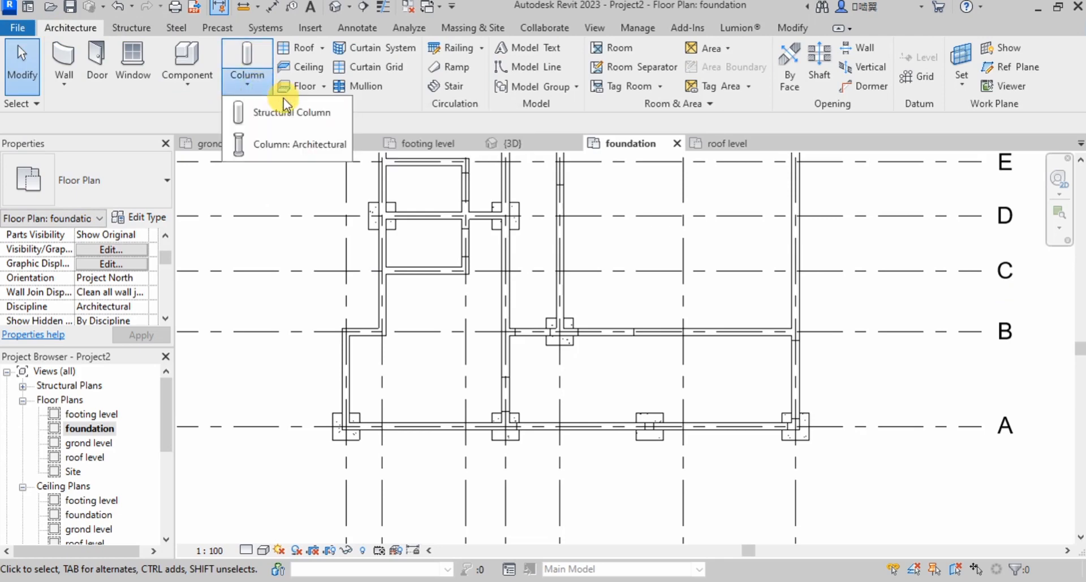
{"action": "left_click", "coordinate": [307, 143]}
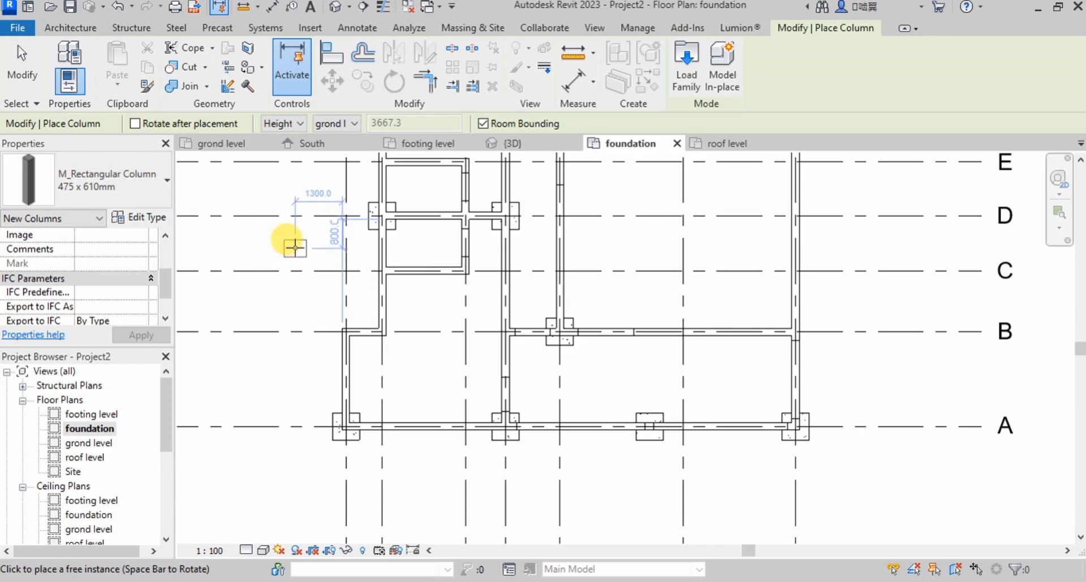
{"action": "key", "text": "Escape"}
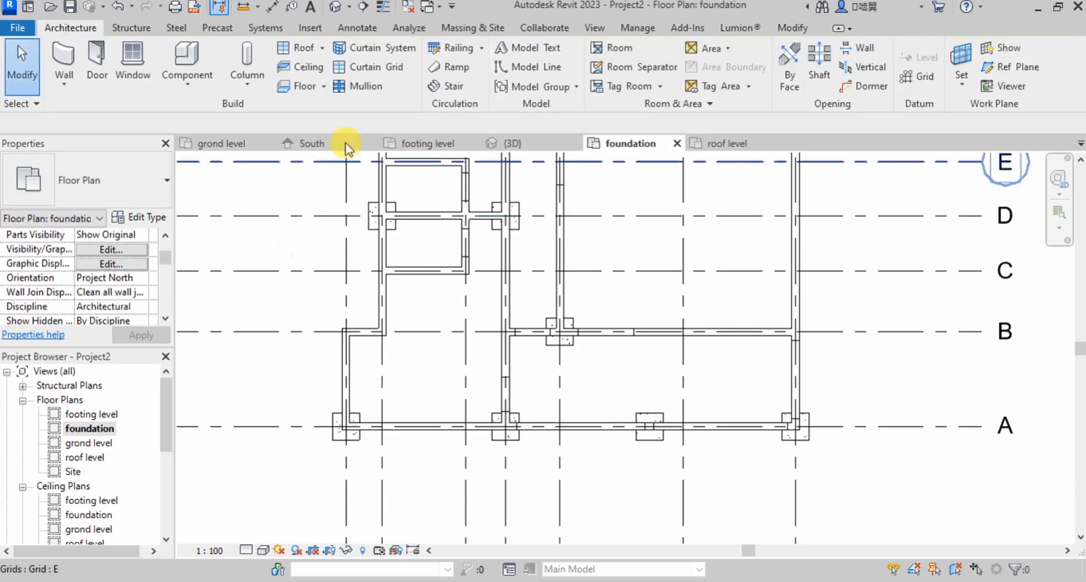
- Draw a rectangle of detail lines in the Medium Lines style over the wall corner at grids 7 and A
{"action": "left_click", "coordinate": [372, 29]}
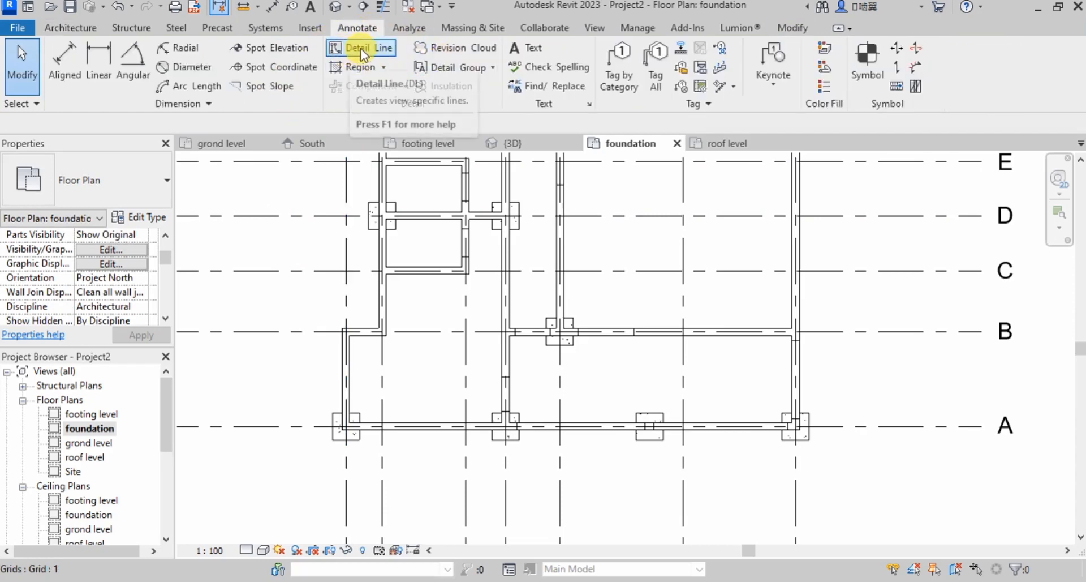
{"action": "left_click", "coordinate": [362, 51]}
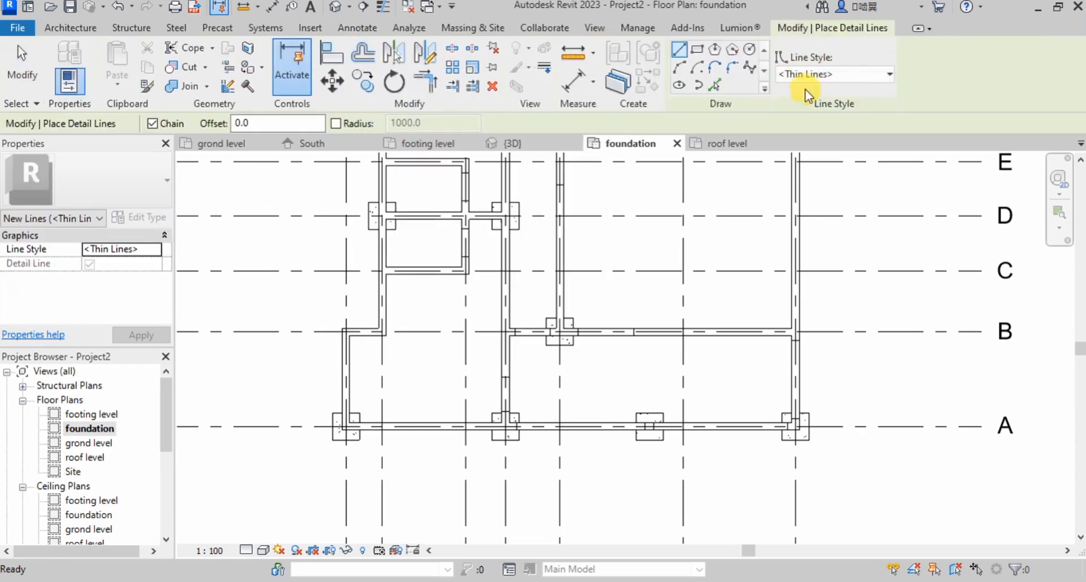
{"action": "left_click", "coordinate": [861, 75]}
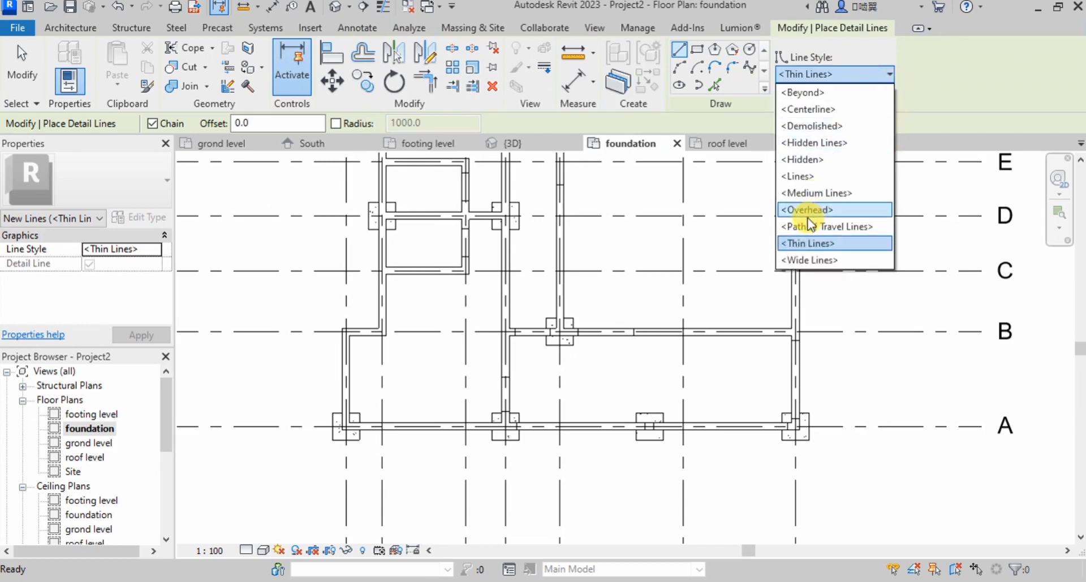
{"action": "left_click", "coordinate": [816, 193]}
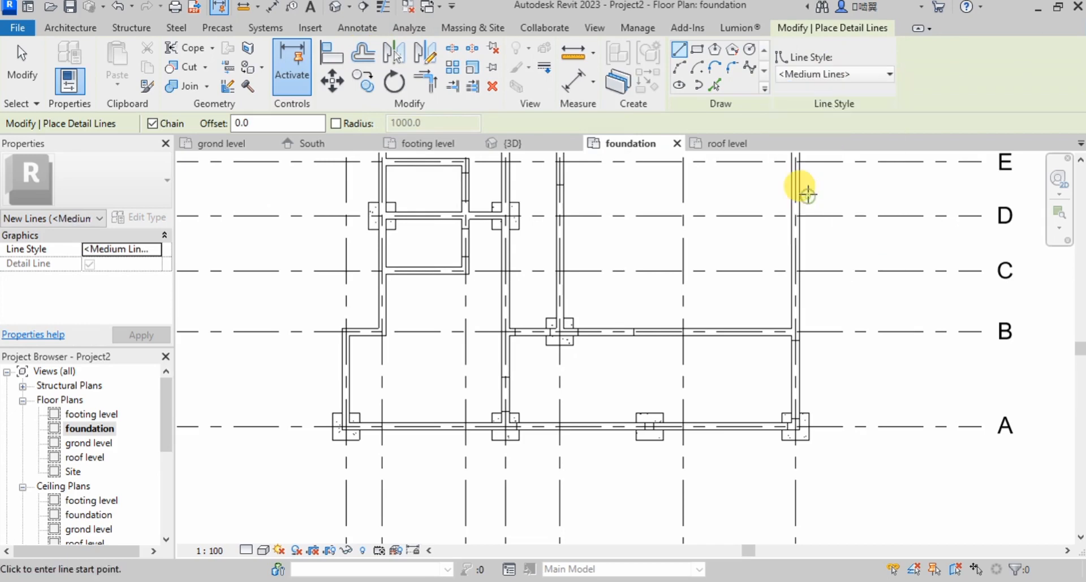
{"action": "left_click", "coordinate": [697, 52]}
{"action": "scroll", "coordinate": [815, 437], "scroll_direction": "up", "scroll_amount": 5}
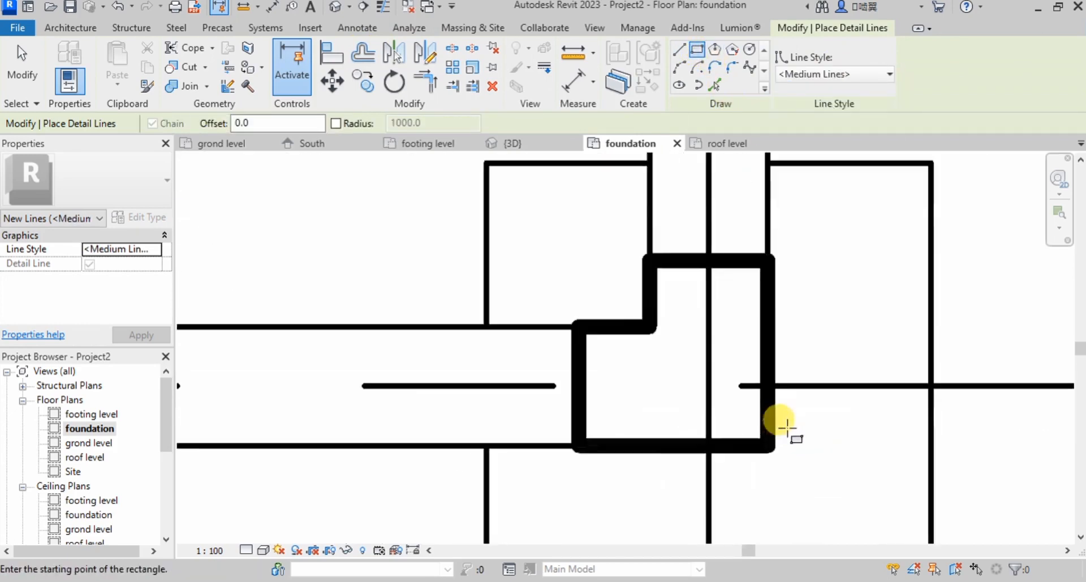
{"action": "left_click", "coordinate": [766, 444]}
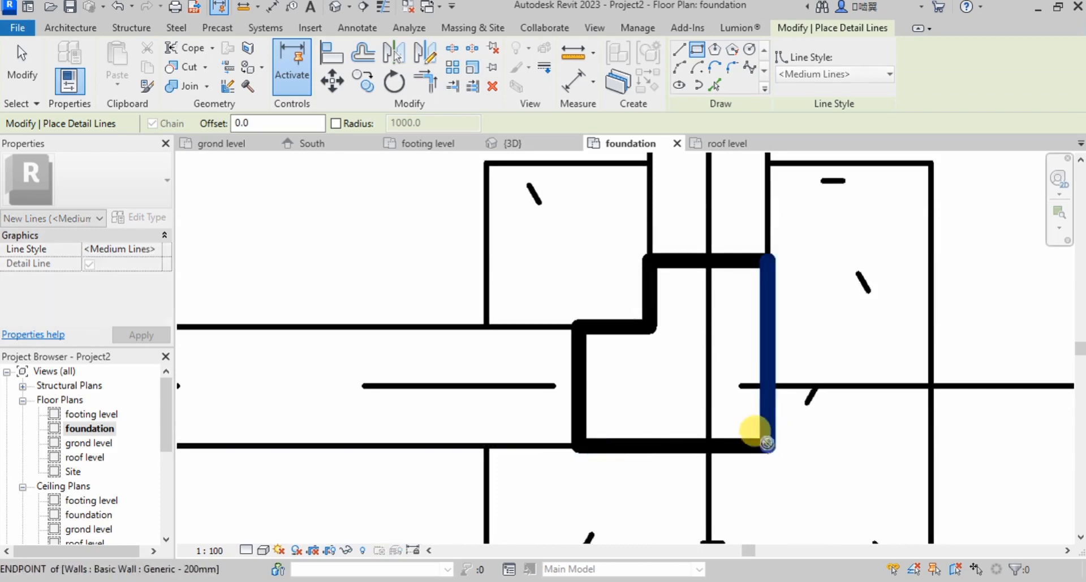
{"action": "left_click", "coordinate": [647, 323]}
{"action": "scroll", "coordinate": [807, 310], "scroll_direction": "down", "scroll_amount": 5}
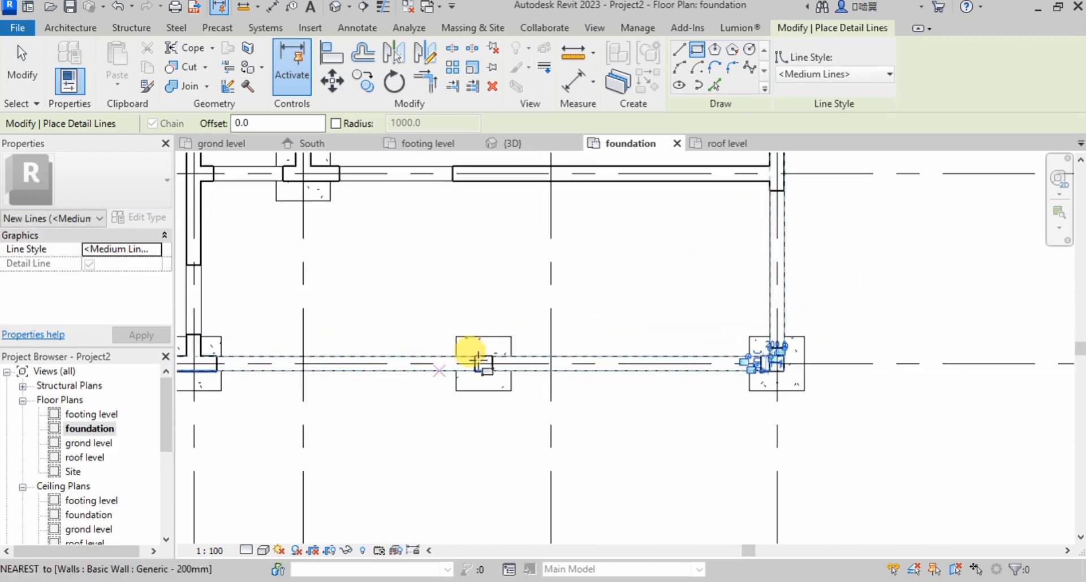
- Draw a 200 x 200 mm detail line rectangle over the wall junction at grids 4 and A
{"action": "scroll", "coordinate": [478, 359], "scroll_direction": "up", "scroll_amount": 5}
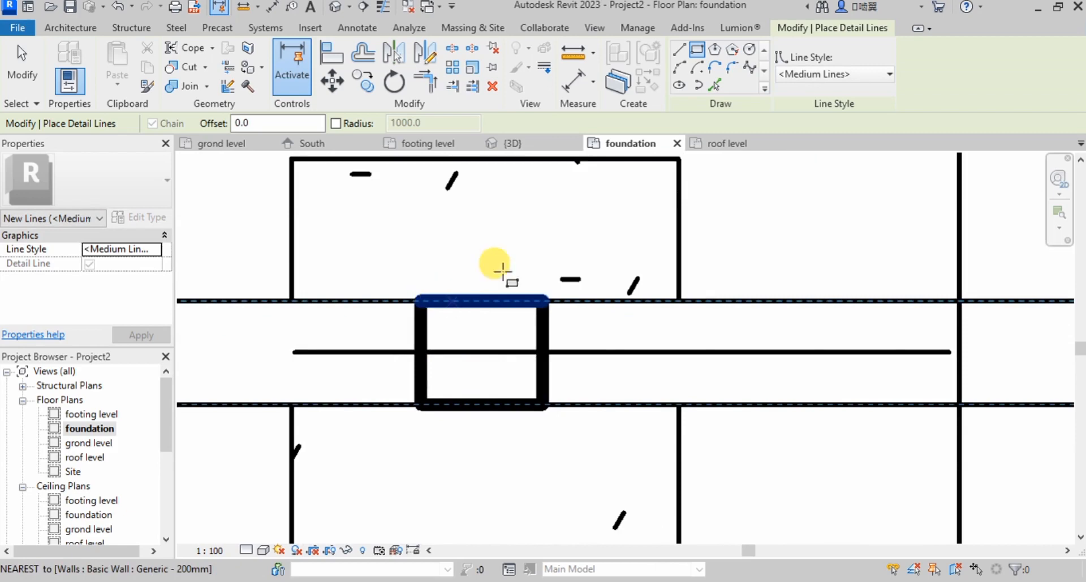
{"action": "scroll", "coordinate": [812, 380], "scroll_direction": "down", "scroll_amount": 6}
{"action": "scroll", "coordinate": [776, 333], "scroll_direction": "up", "scroll_amount": 5}
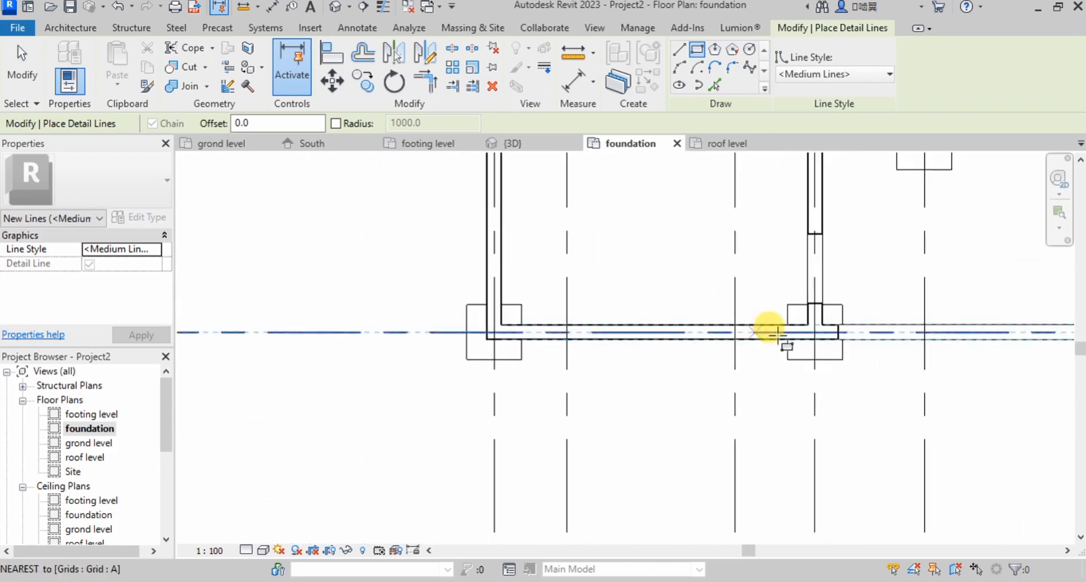
{"action": "scroll", "coordinate": [776, 334], "scroll_direction": "up", "scroll_amount": 5}
{"action": "left_click", "coordinate": [793, 317]}
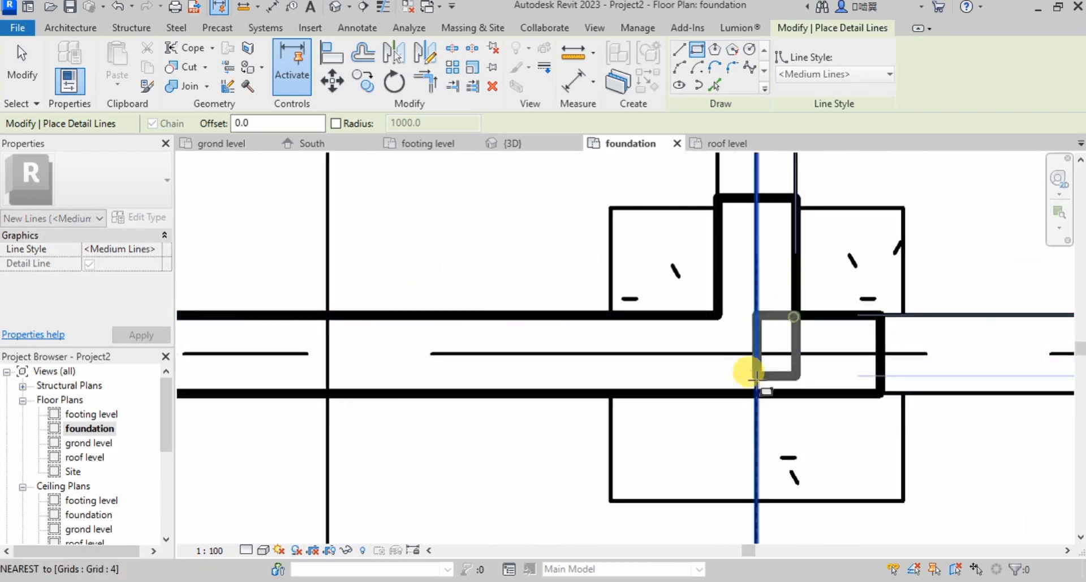
{"action": "left_click", "coordinate": [716, 391]}
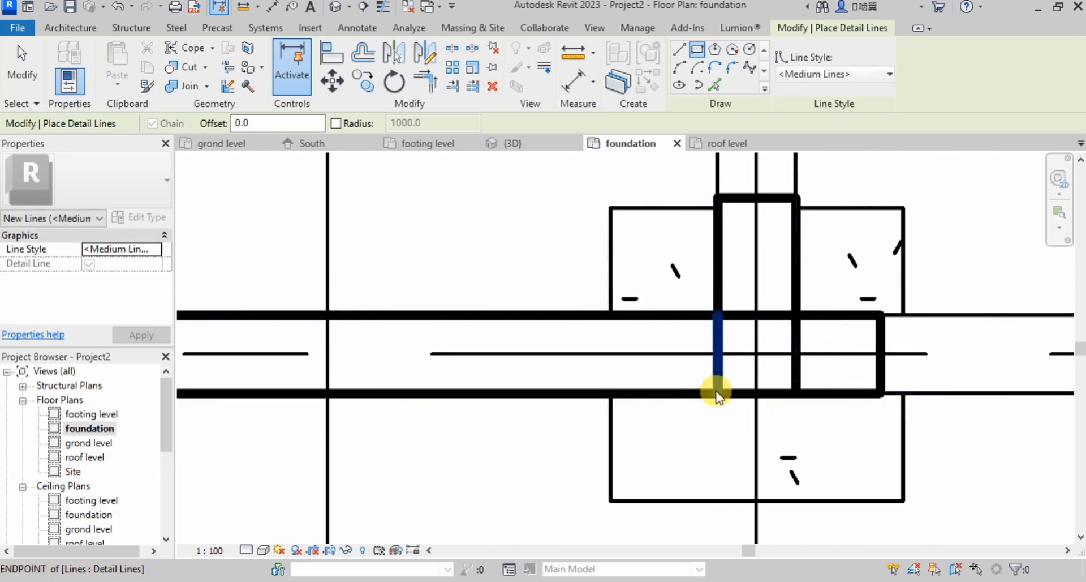
{"action": "key", "text": "Escape"}
{"action": "key", "text": "Escape"}
- Copy the four lines of the grid 4/A rectangle by its centre, with Multiple enabled, onto the footing between grids 5 and 6 on grid A
{"action": "left_click", "coordinate": [718, 340]}
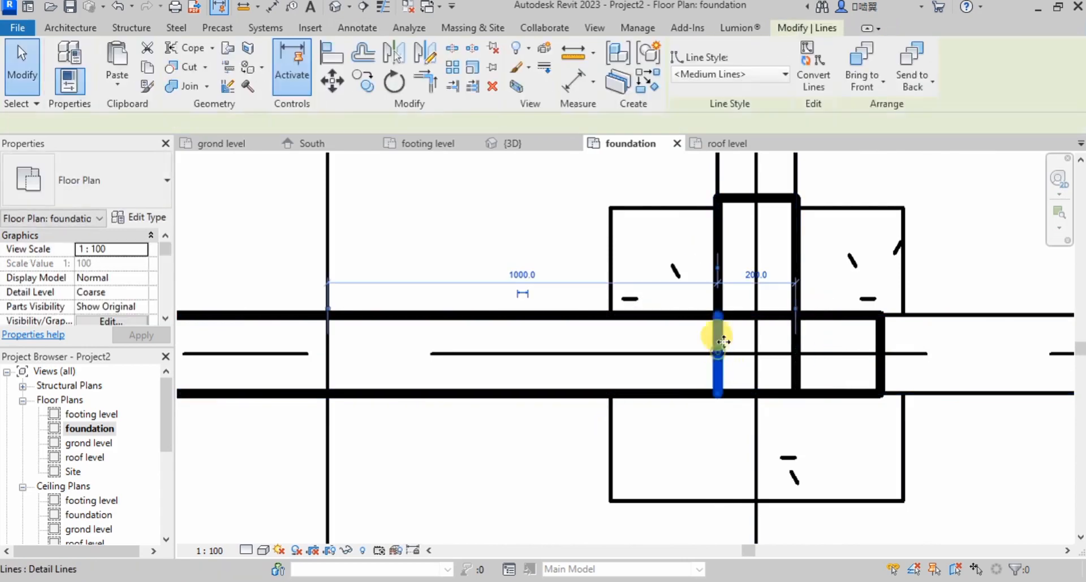
{"action": "left_click", "coordinate": [737, 316], "text": "ctrl"}
{"action": "left_click", "coordinate": [796, 362], "text": "ctrl"}
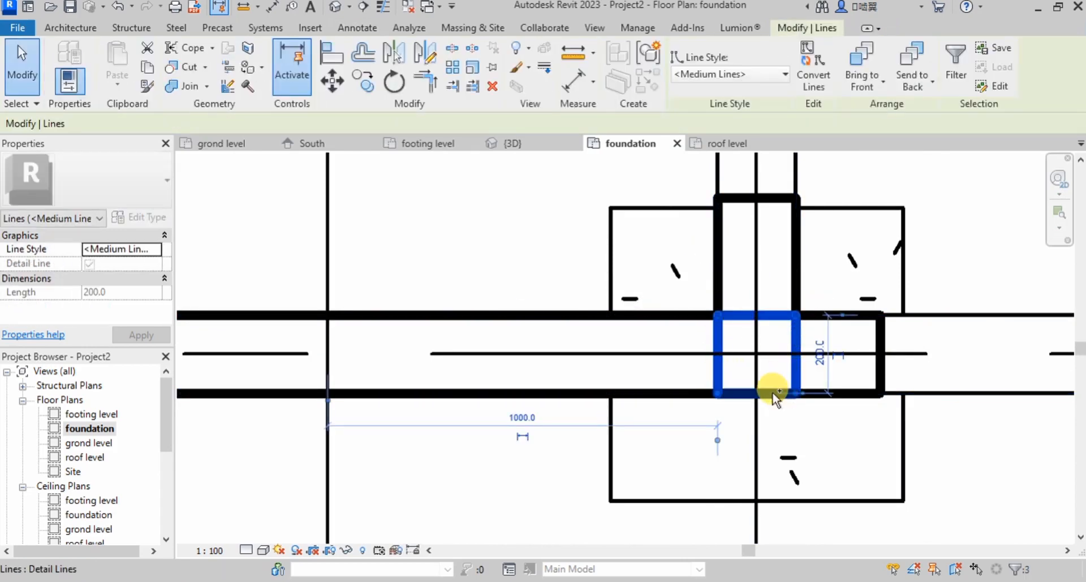
{"action": "left_click", "coordinate": [776, 394], "text": "ctrl"}
{"action": "left_click", "coordinate": [363, 80]}
{"action": "left_click", "coordinate": [756, 354]}
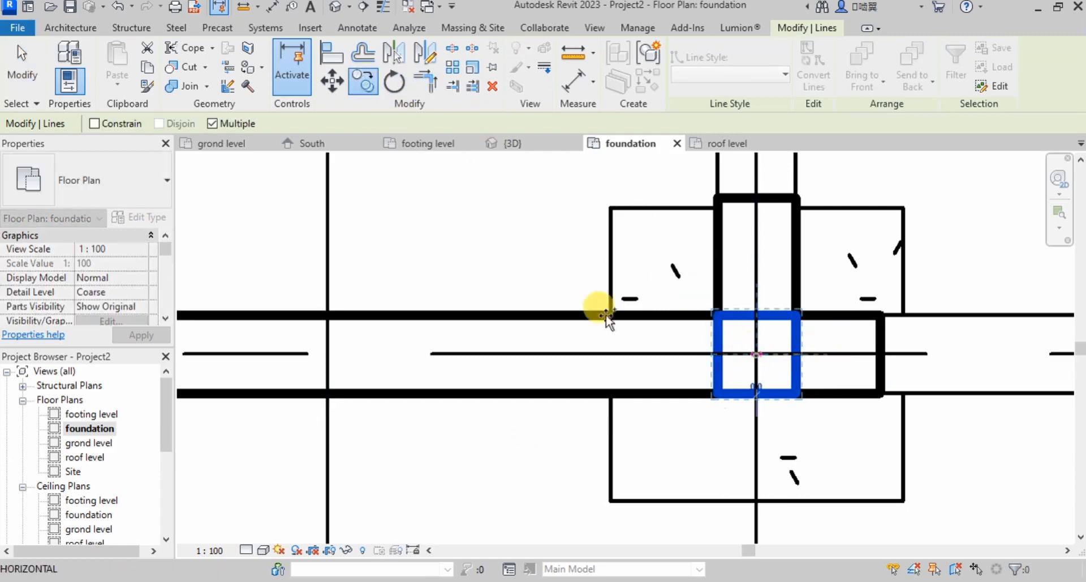
{"action": "scroll", "coordinate": [607, 317], "scroll_direction": "down", "scroll_amount": 5}
{"action": "scroll", "coordinate": [705, 296], "scroll_direction": "up", "scroll_amount": 3}
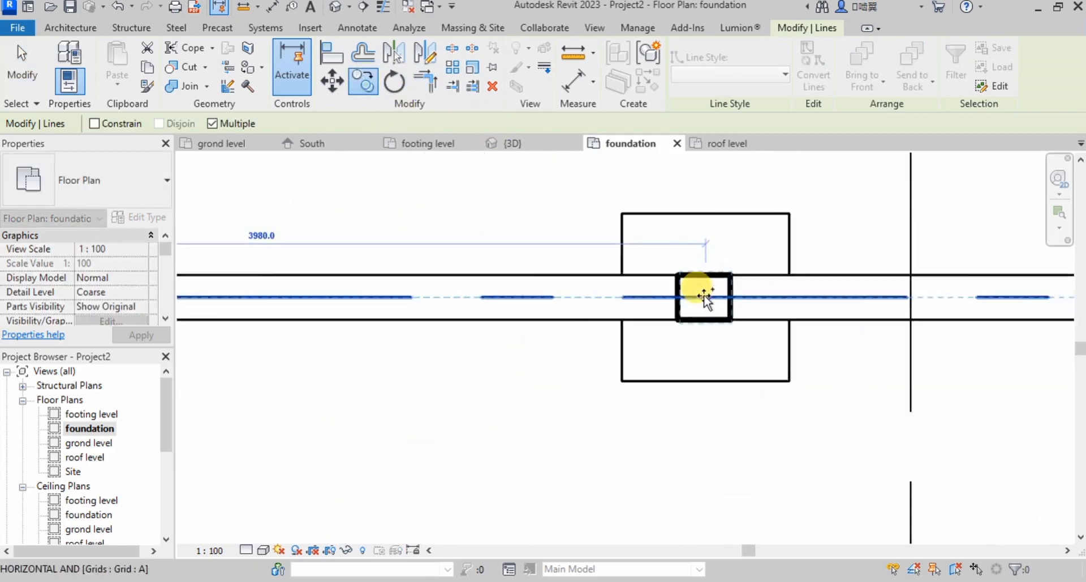
{"action": "left_click", "coordinate": [704, 295]}
- Place further copies of the rectangle centred on the footings at grids 1 and A and grids 2 and D
{"action": "scroll", "coordinate": [808, 315], "scroll_direction": "down", "scroll_amount": 5}
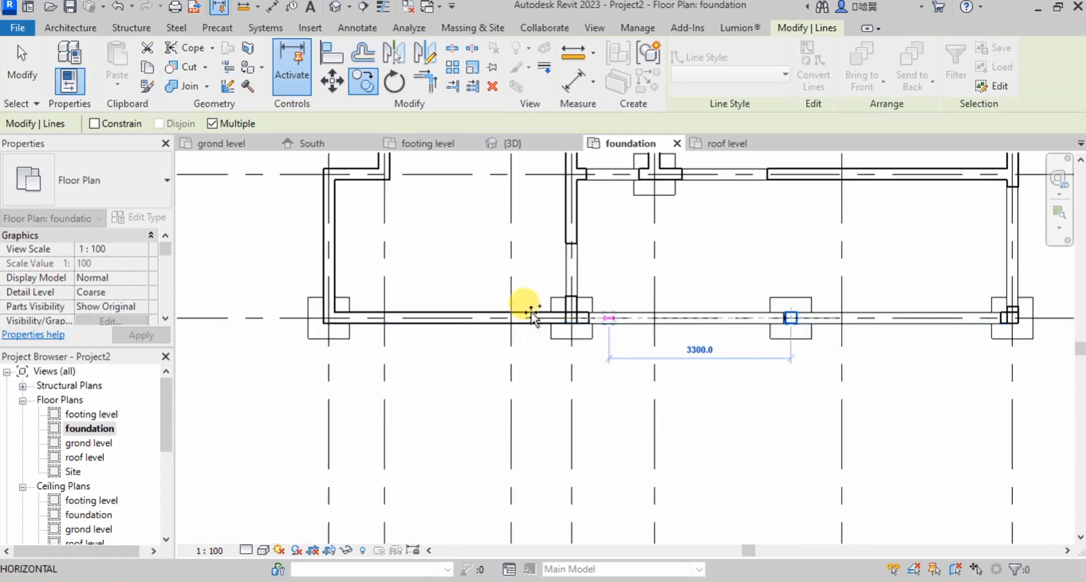
{"action": "scroll", "coordinate": [320, 311], "scroll_direction": "up", "scroll_amount": 4}
{"action": "scroll", "coordinate": [352, 396], "scroll_direction": "down", "scroll_amount": 2}
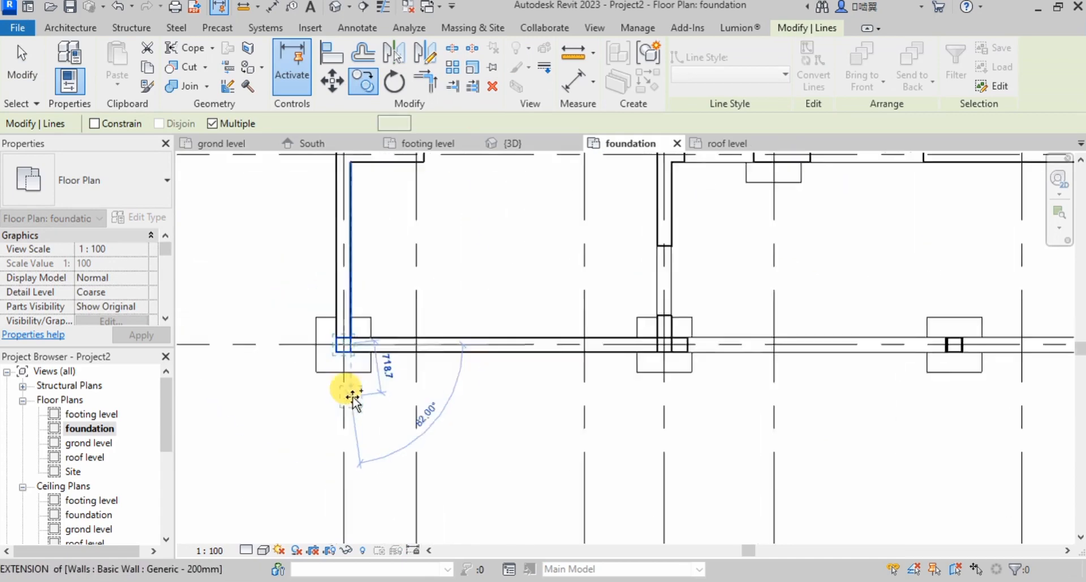
{"action": "scroll", "coordinate": [352, 396], "scroll_direction": "down", "scroll_amount": 2}
{"action": "scroll", "coordinate": [388, 407], "scroll_direction": "down", "scroll_amount": 3}
{"action": "scroll", "coordinate": [390, 293], "scroll_direction": "up", "scroll_amount": 5}
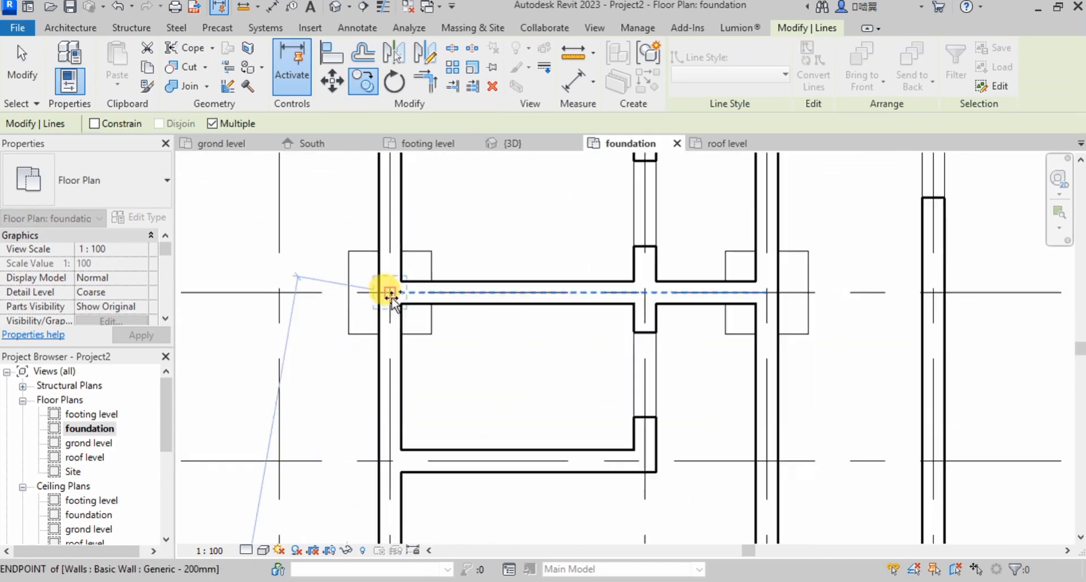
{"action": "scroll", "coordinate": [388, 363], "scroll_direction": "down", "scroll_amount": 3}
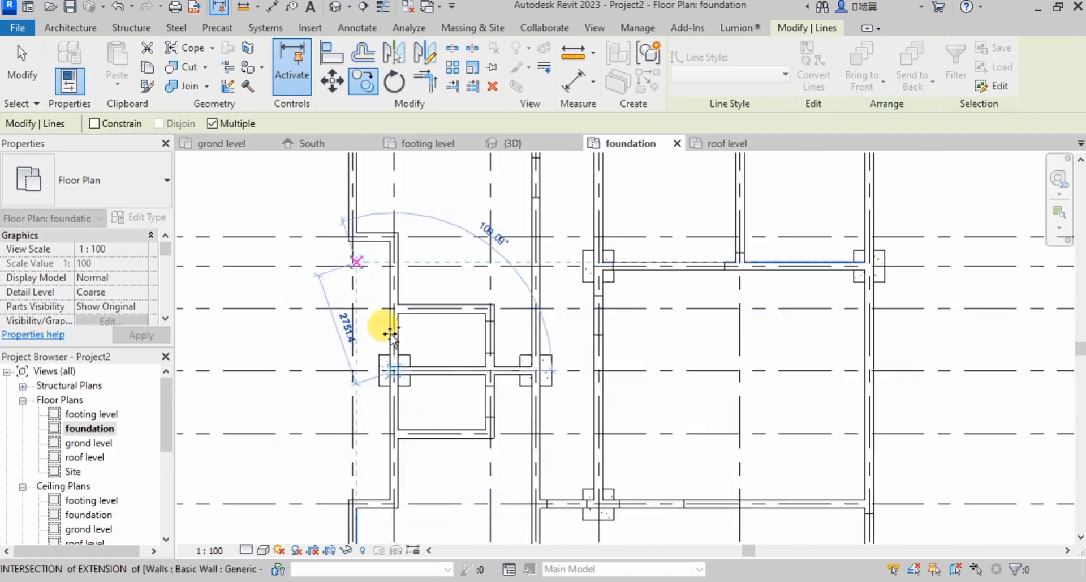
- Place further copies of the rectangle centred on the footings along grid H at grids 1, 5, 6 and 7
{"action": "scroll", "coordinate": [352, 274], "scroll_direction": "down", "scroll_amount": 2}
{"action": "scroll", "coordinate": [358, 242], "scroll_direction": "up", "scroll_amount": 6}
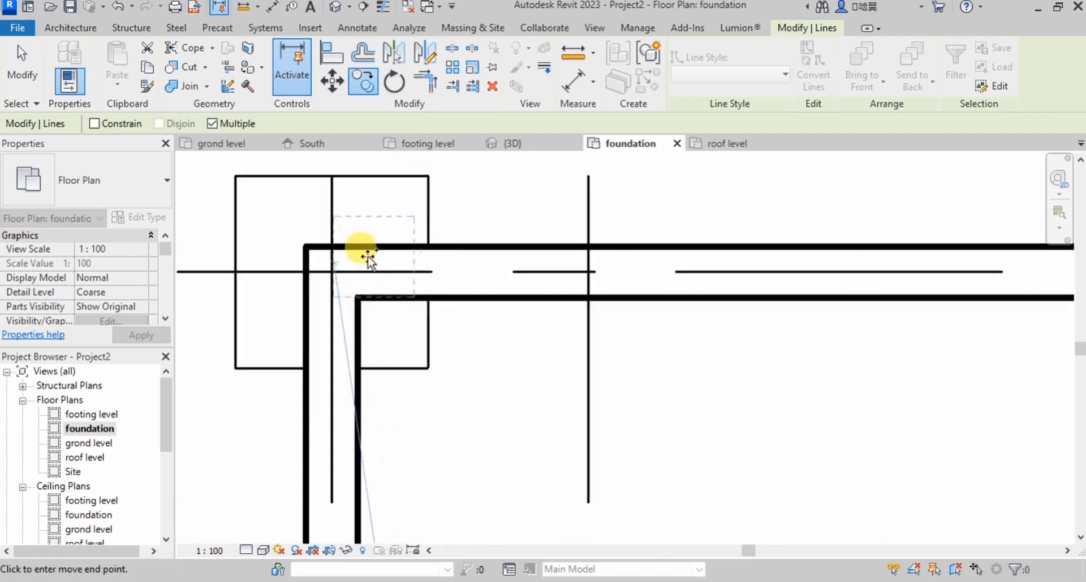
{"action": "scroll", "coordinate": [305, 260], "scroll_direction": "down", "scroll_amount": 5}
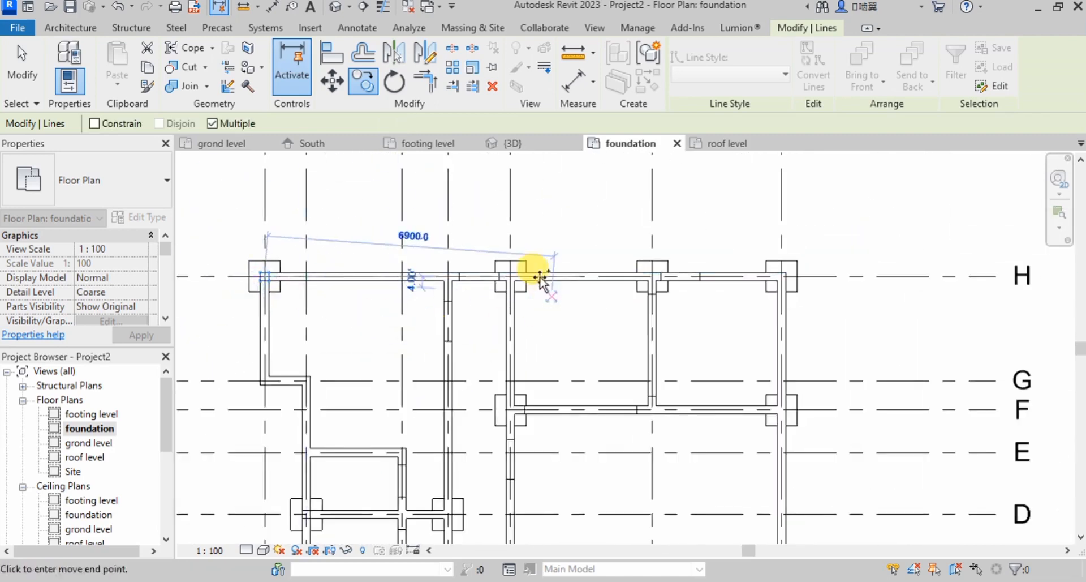
{"action": "scroll", "coordinate": [540, 278], "scroll_direction": "up", "scroll_amount": 5}
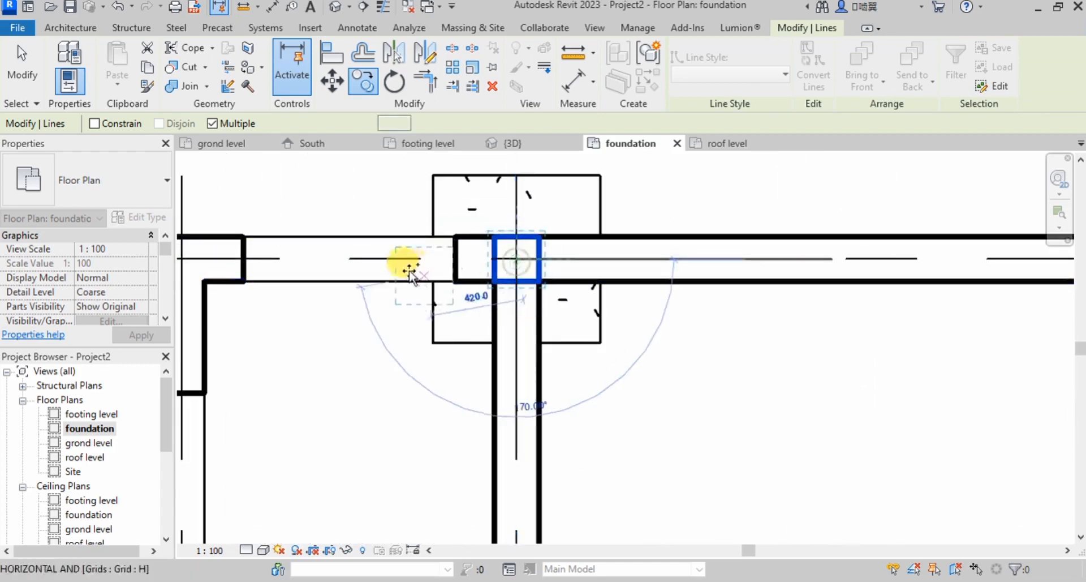
{"action": "scroll", "coordinate": [412, 272], "scroll_direction": "down", "scroll_amount": 3}
{"action": "scroll", "coordinate": [784, 269], "scroll_direction": "up", "scroll_amount": 3}
{"action": "left_click", "coordinate": [795, 266]}
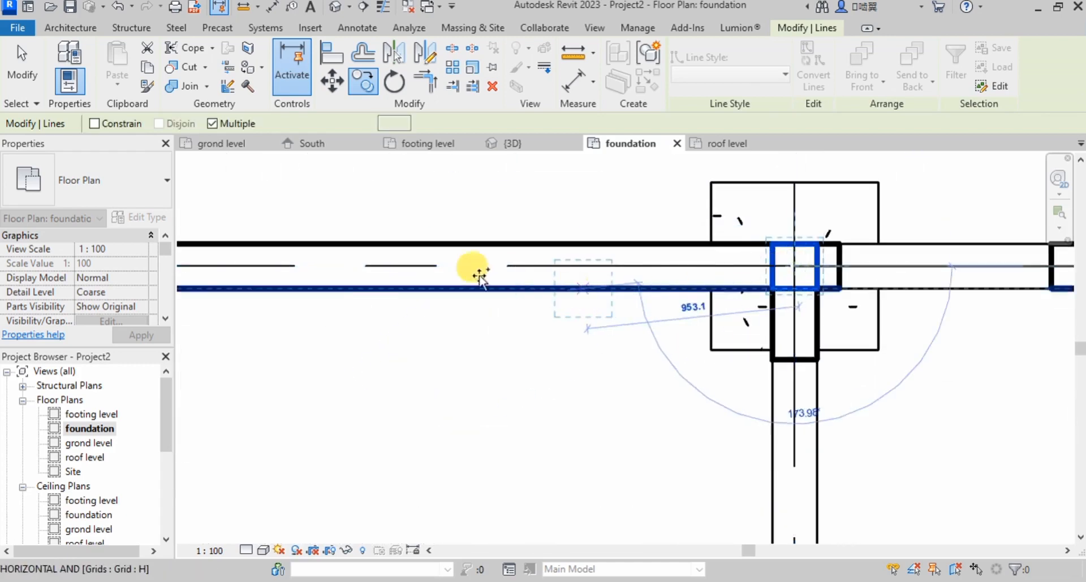
{"action": "scroll", "coordinate": [480, 274], "scroll_direction": "down", "scroll_amount": 3}
{"action": "scroll", "coordinate": [662, 274], "scroll_direction": "up", "scroll_amount": 5}
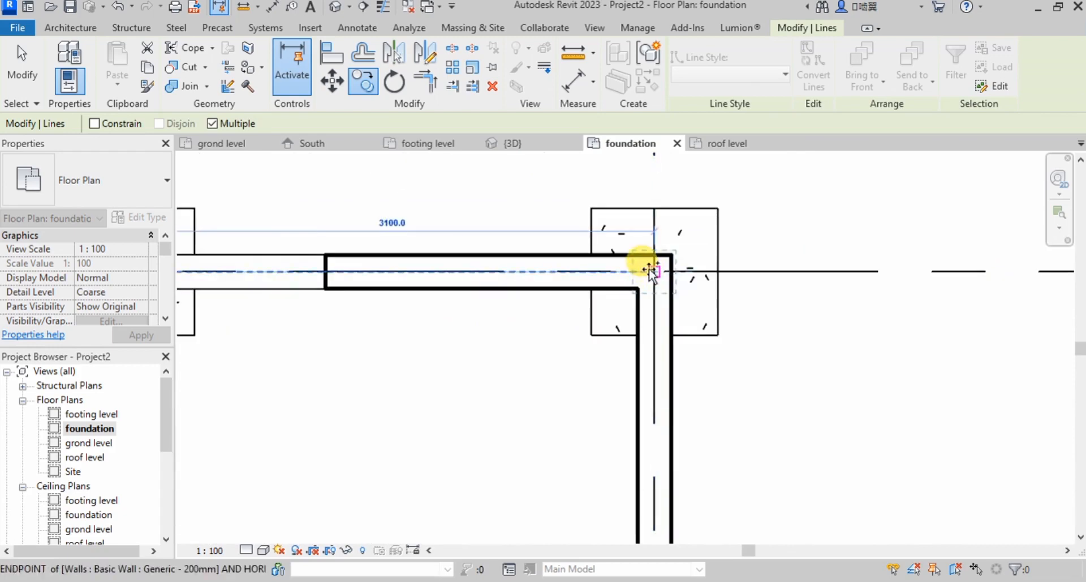
{"action": "left_click", "coordinate": [652, 271]}
- Place copies of the rectangle centred on the footings along grid F at grids 7 and 5
{"action": "scroll", "coordinate": [659, 443], "scroll_direction": "down", "scroll_amount": 3}
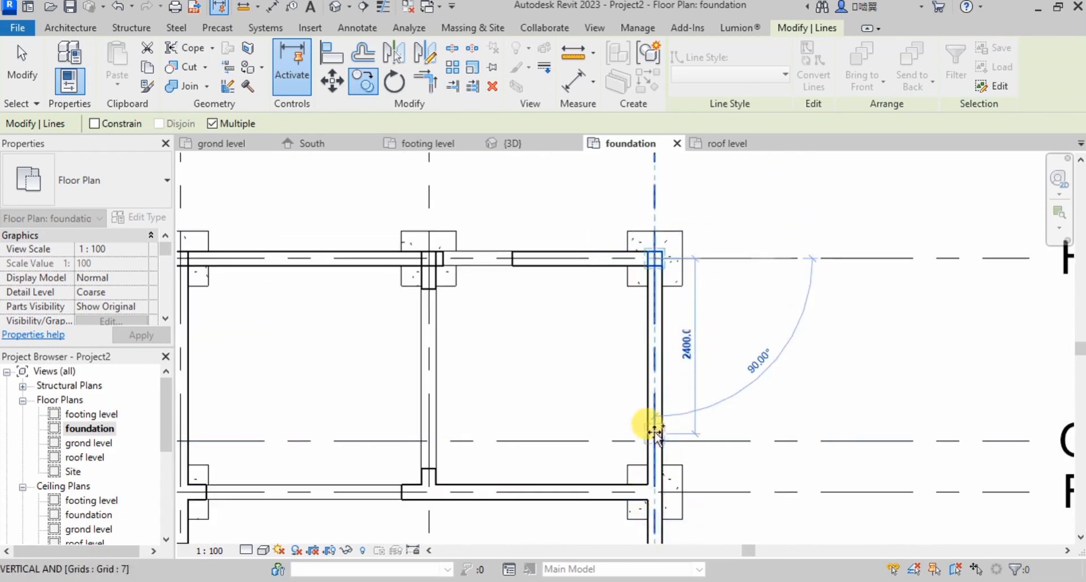
{"action": "scroll", "coordinate": [650, 425], "scroll_direction": "up", "scroll_amount": 4}
{"action": "scroll", "coordinate": [726, 347], "scroll_direction": "up", "scroll_amount": 3}
{"action": "left_click", "coordinate": [746, 301]}
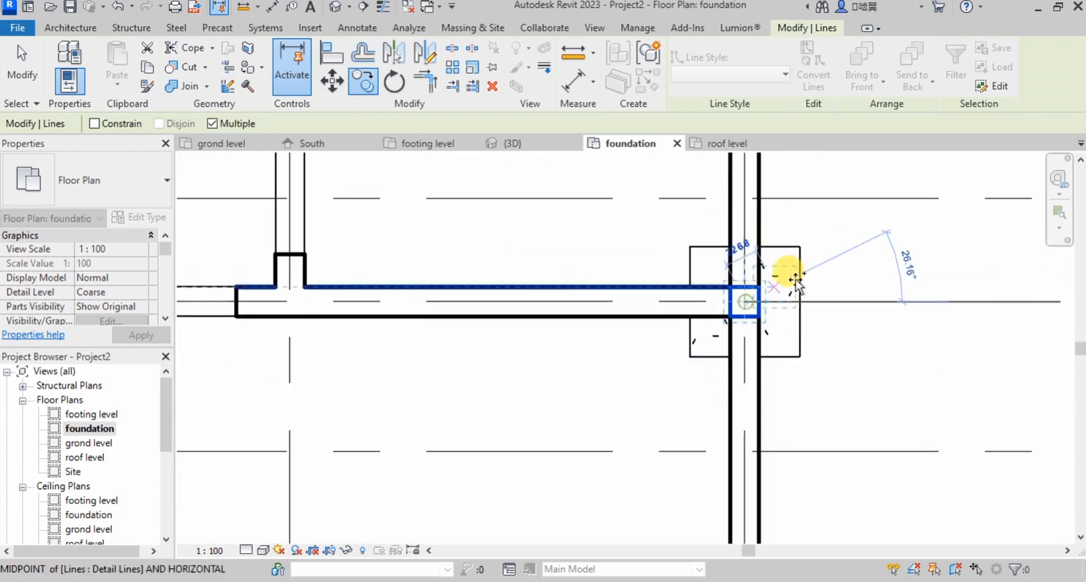
{"action": "scroll", "coordinate": [806, 272], "scroll_direction": "down", "scroll_amount": 3}
{"action": "scroll", "coordinate": [363, 282], "scroll_direction": "up", "scroll_amount": 3}
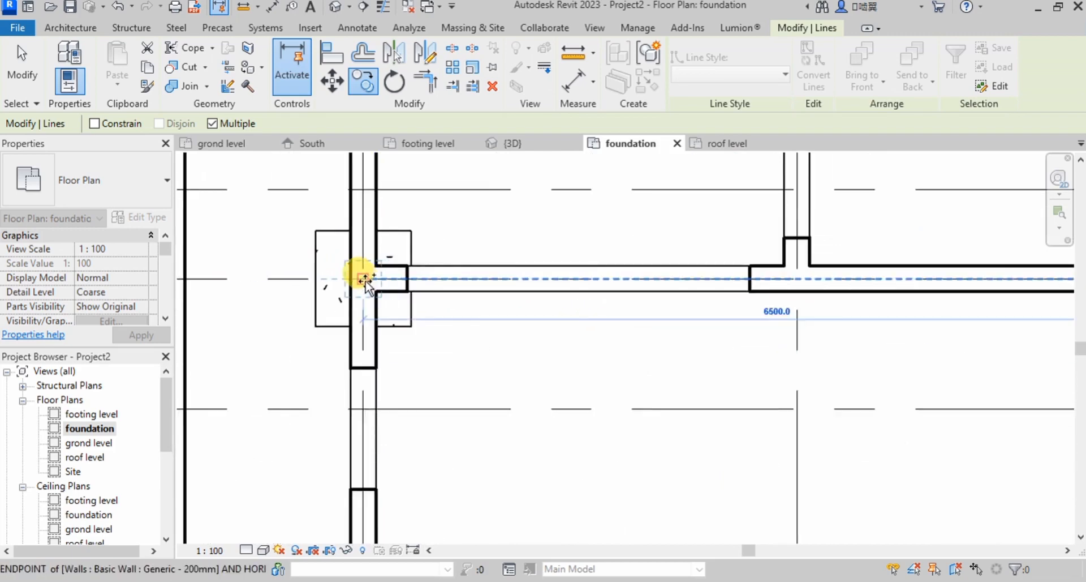
- Place the remaining rectangle copies on the footings at grids 4 and D and grids 5 and B, and end the copying
{"action": "scroll", "coordinate": [453, 255], "scroll_direction": "down", "scroll_amount": 3}
{"action": "scroll", "coordinate": [357, 362], "scroll_direction": "up", "scroll_amount": 4}
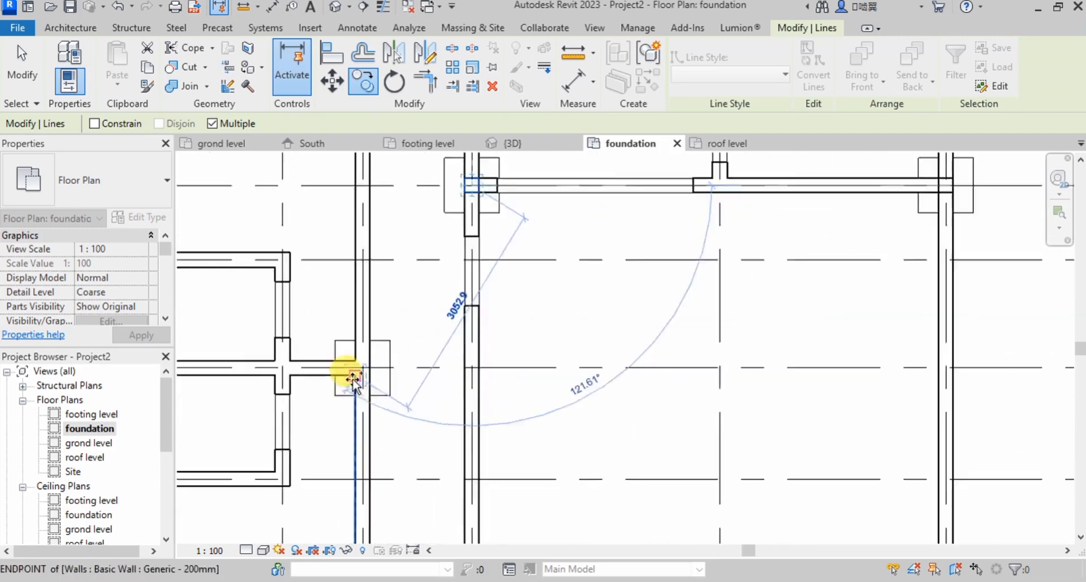
{"action": "left_click", "coordinate": [366, 358]}
{"action": "scroll", "coordinate": [419, 283], "scroll_direction": "down", "scroll_amount": 3}
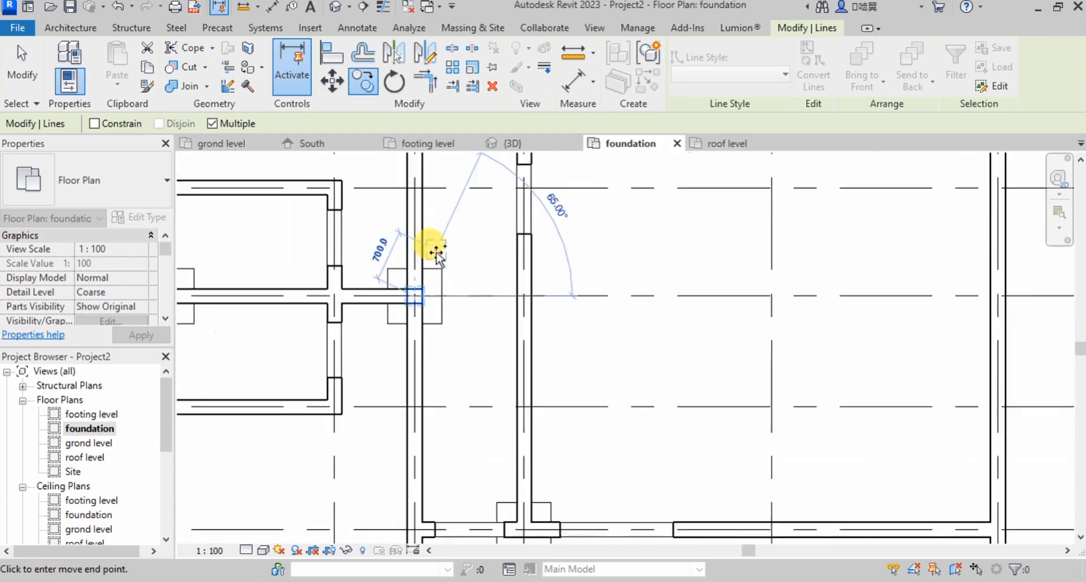
{"action": "scroll", "coordinate": [495, 424], "scroll_direction": "up", "scroll_amount": 4}
{"action": "left_click", "coordinate": [494, 434]}
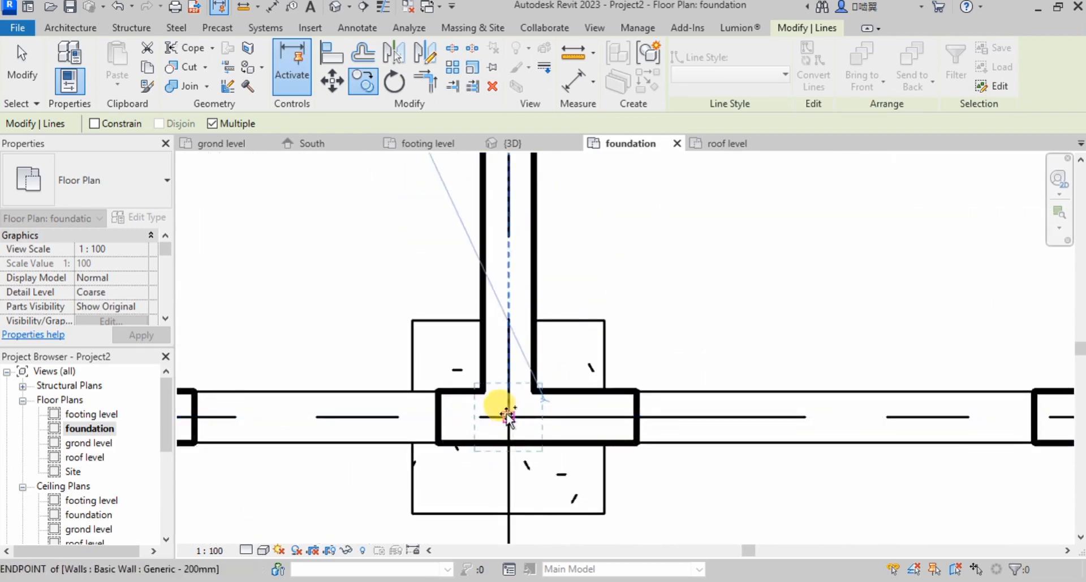
{"action": "scroll", "coordinate": [572, 323], "scroll_direction": "down", "scroll_amount": 3}
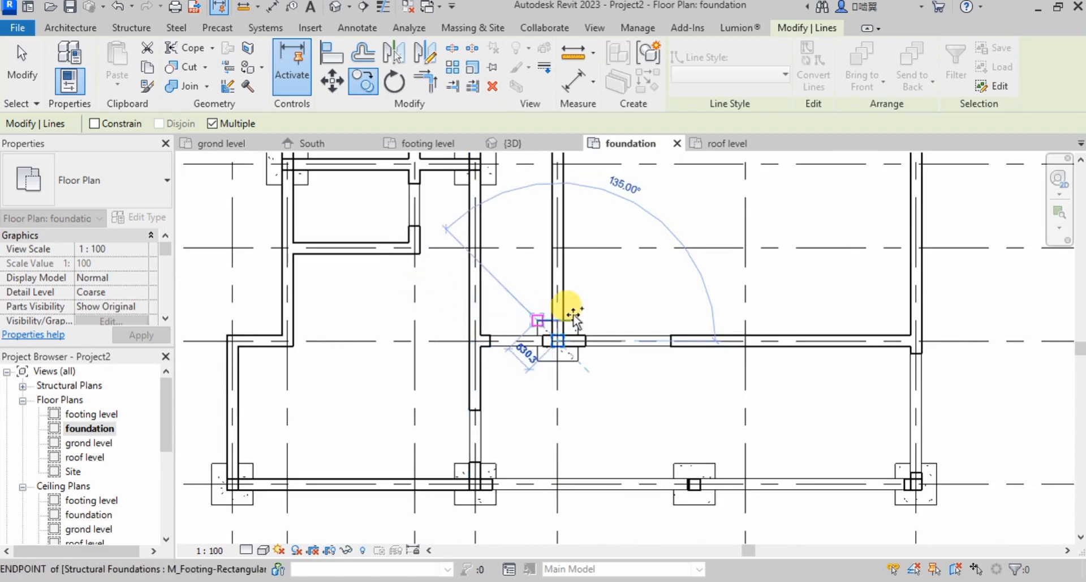
{"action": "key", "text": "Escape"}
{"action": "key", "text": "Escape"}
- Start a wall foundation and set its Bearing Footing type to a width of 450 and a foundation thickness of 225
{"action": "scroll", "coordinate": [610, 387], "scroll_direction": "down", "scroll_amount": 3}
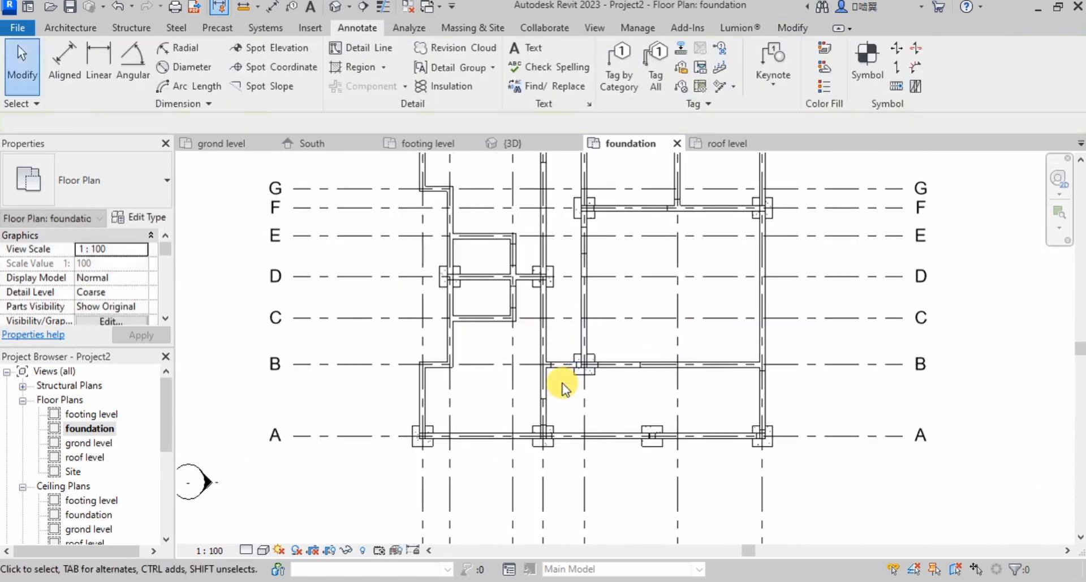
{"action": "scroll", "coordinate": [508, 325], "scroll_direction": "down", "scroll_amount": 3}
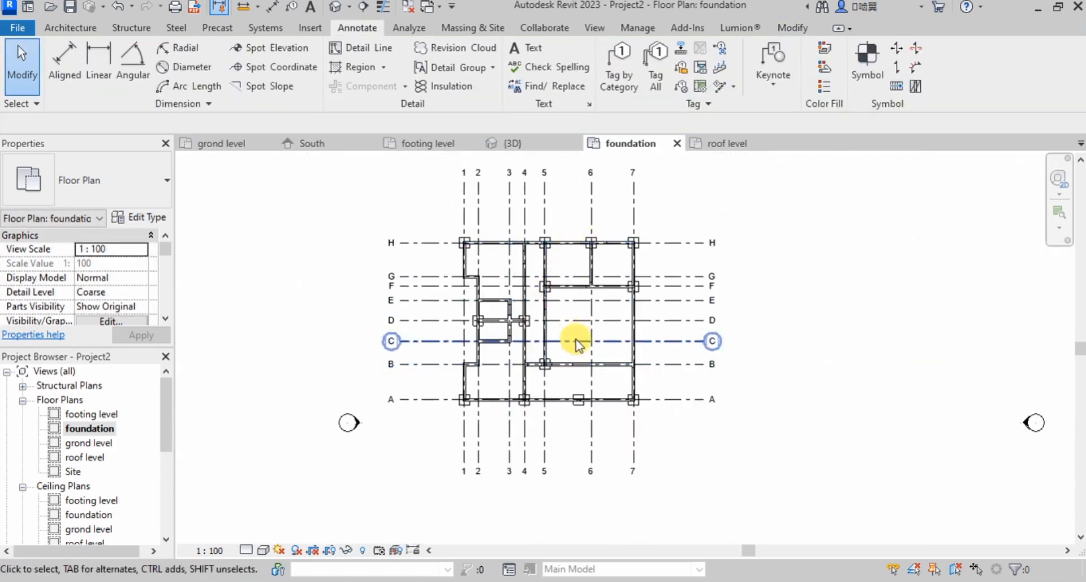
{"action": "scroll", "coordinate": [587, 339], "scroll_direction": "up", "scroll_amount": 2}
{"action": "scroll", "coordinate": [587, 340], "scroll_direction": "up", "scroll_amount": 1}
{"action": "middle_click_drag", "start_coordinate": [575, 307], "coordinate": [630, 322]}
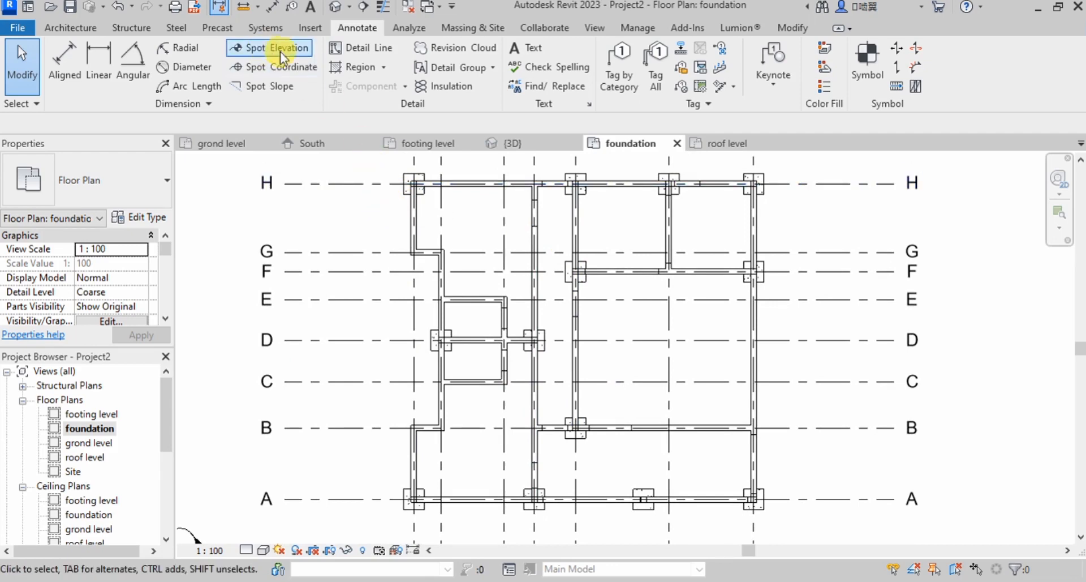
{"action": "left_click", "coordinate": [70, 27]}
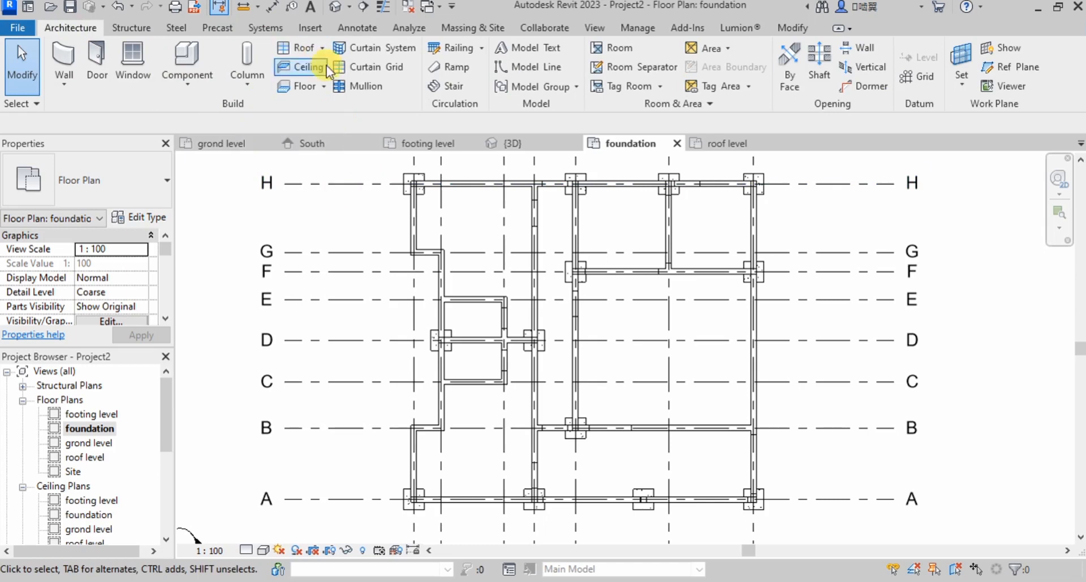
{"action": "left_click", "coordinate": [131, 34]}
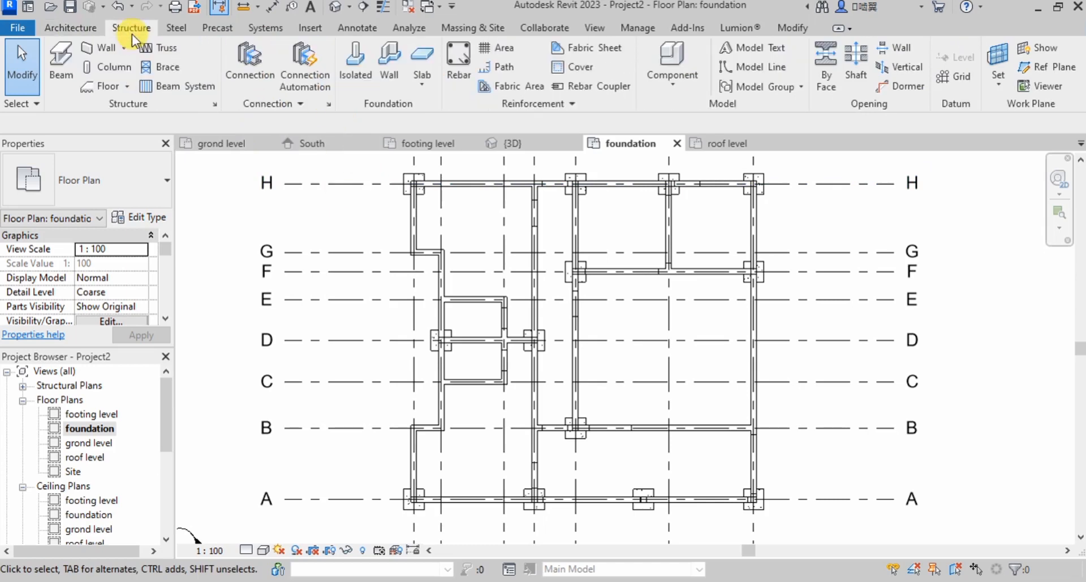
{"action": "left_click", "coordinate": [390, 63]}
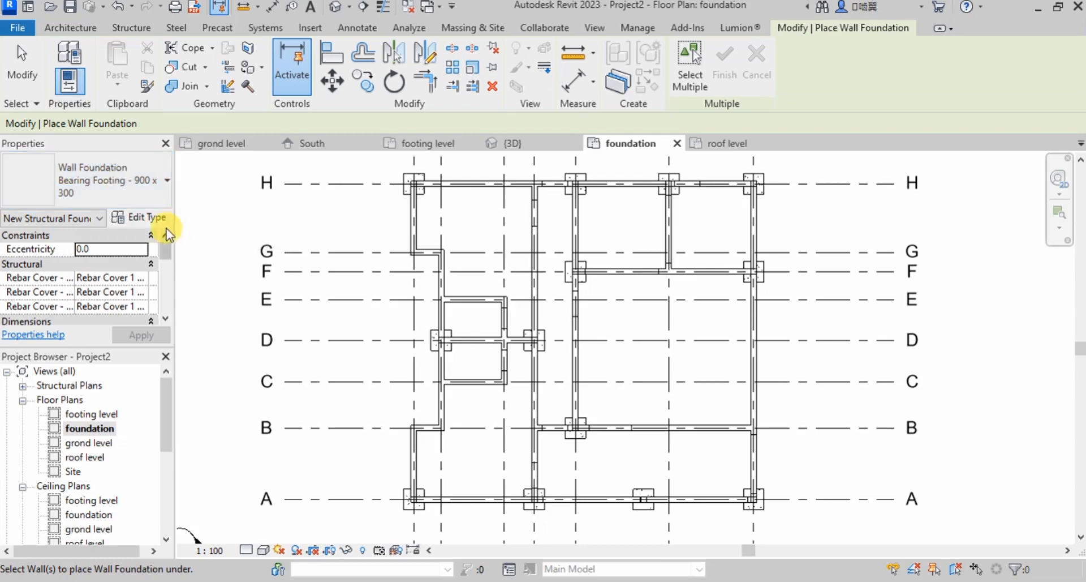
{"action": "left_click", "coordinate": [150, 218]}
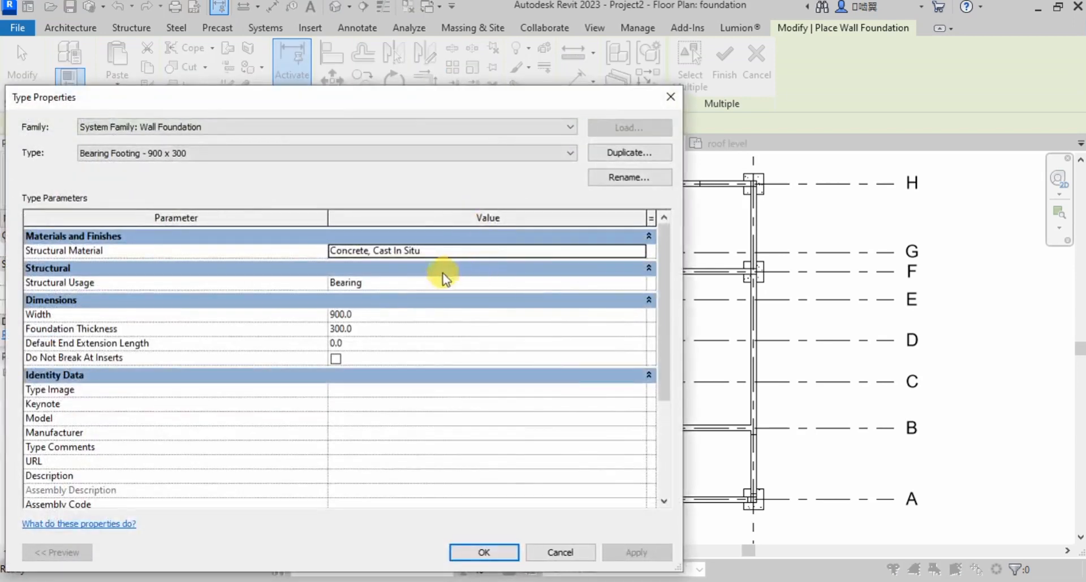
{"action": "left_click", "coordinate": [374, 312]}
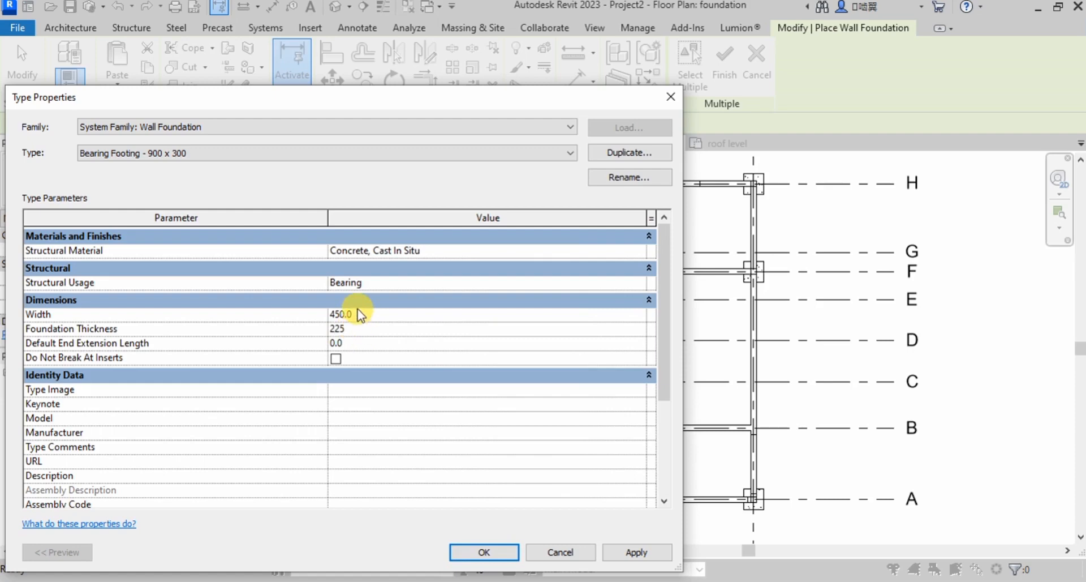
{"action": "left_click", "coordinate": [341, 329]}
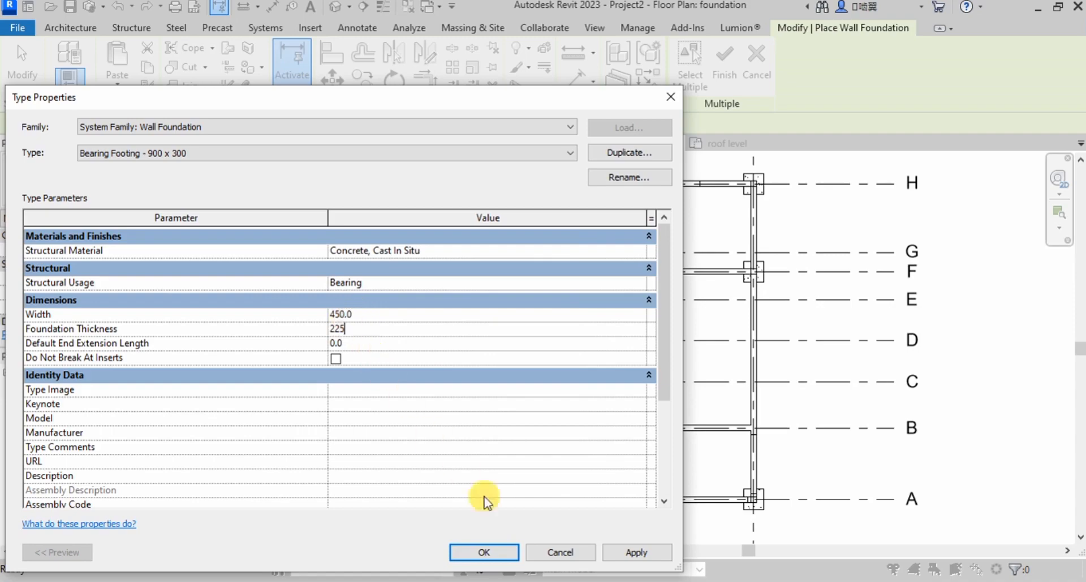
{"action": "left_click", "coordinate": [498, 554]}
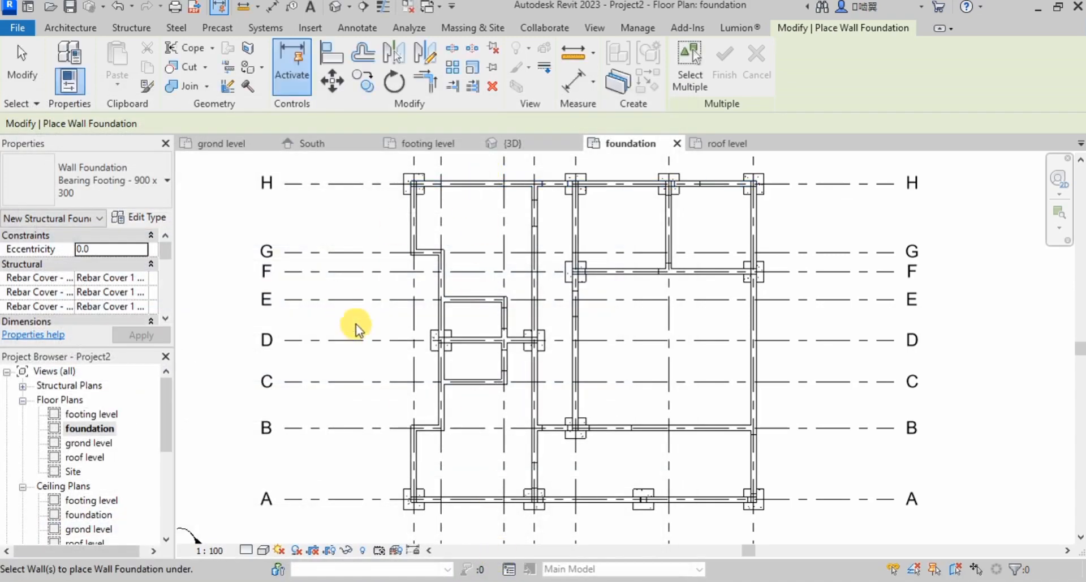
- Place wall foundations under the grid H wall, the grid 1 wall from H to G, the short grid G wall and the grid 2 wall
{"action": "scroll", "coordinate": [455, 266], "scroll_direction": "down", "scroll_amount": 2}
{"action": "scroll", "coordinate": [427, 205], "scroll_direction": "up", "scroll_amount": 2}
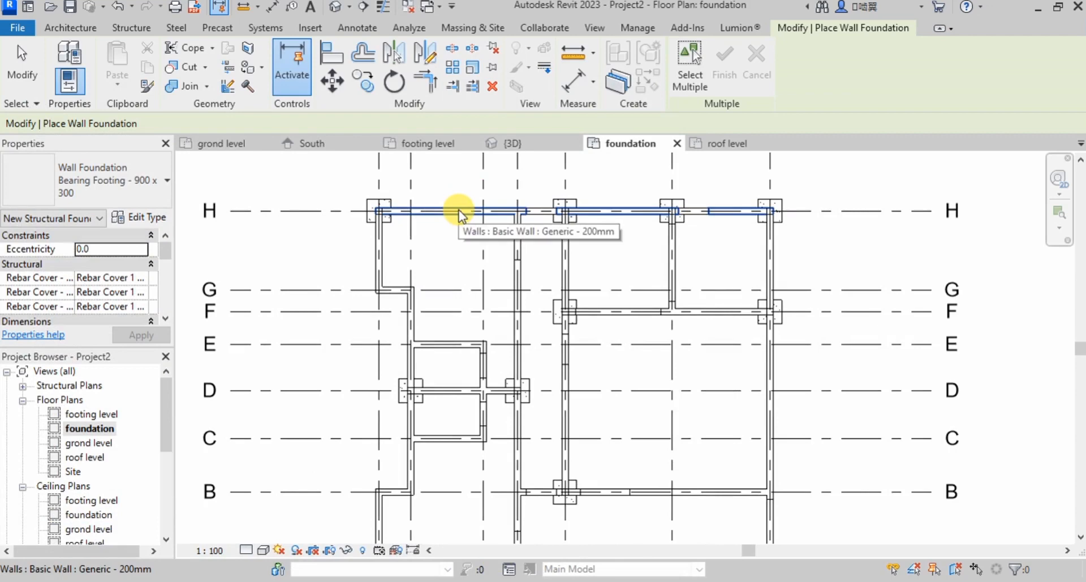
{"action": "left_click", "coordinate": [459, 215]}
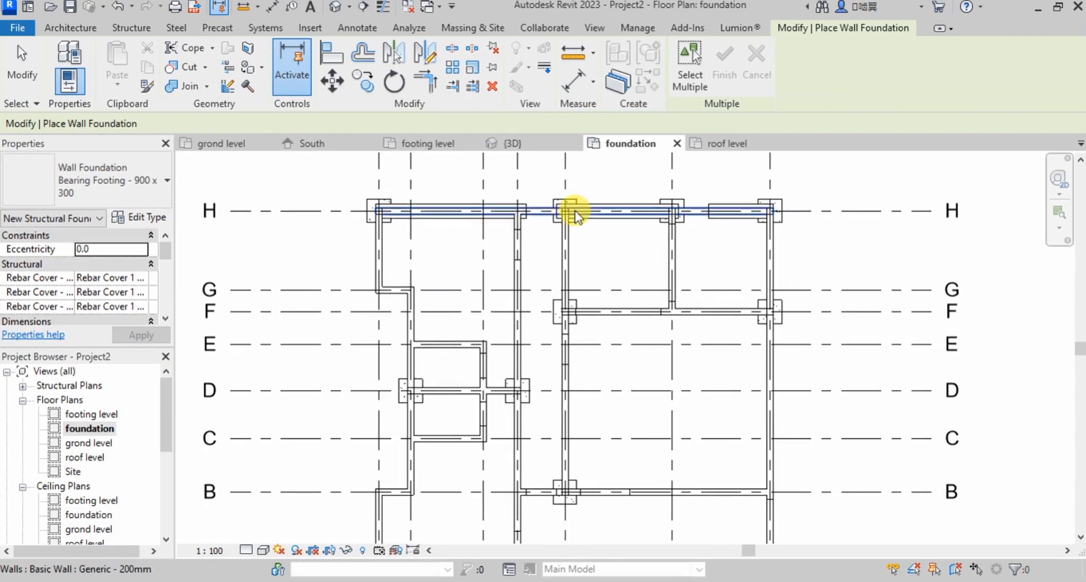
{"action": "scroll", "coordinate": [572, 215], "scroll_direction": "up", "scroll_amount": 3}
{"action": "scroll", "coordinate": [478, 223], "scroll_direction": "down", "scroll_amount": 3}
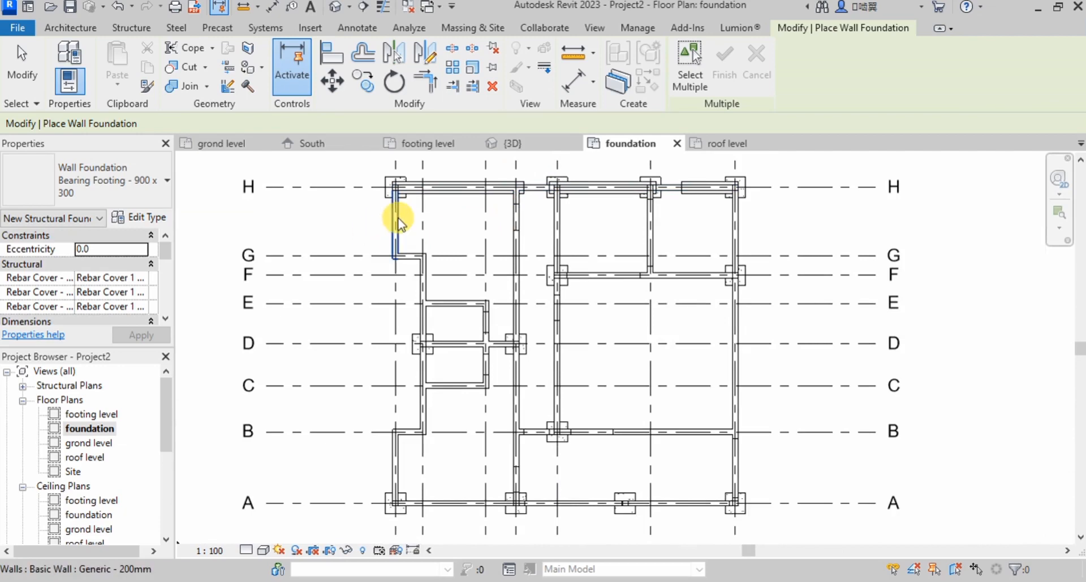
{"action": "scroll", "coordinate": [401, 232], "scroll_direction": "up", "scroll_amount": 3}
{"action": "left_click", "coordinate": [454, 306]}
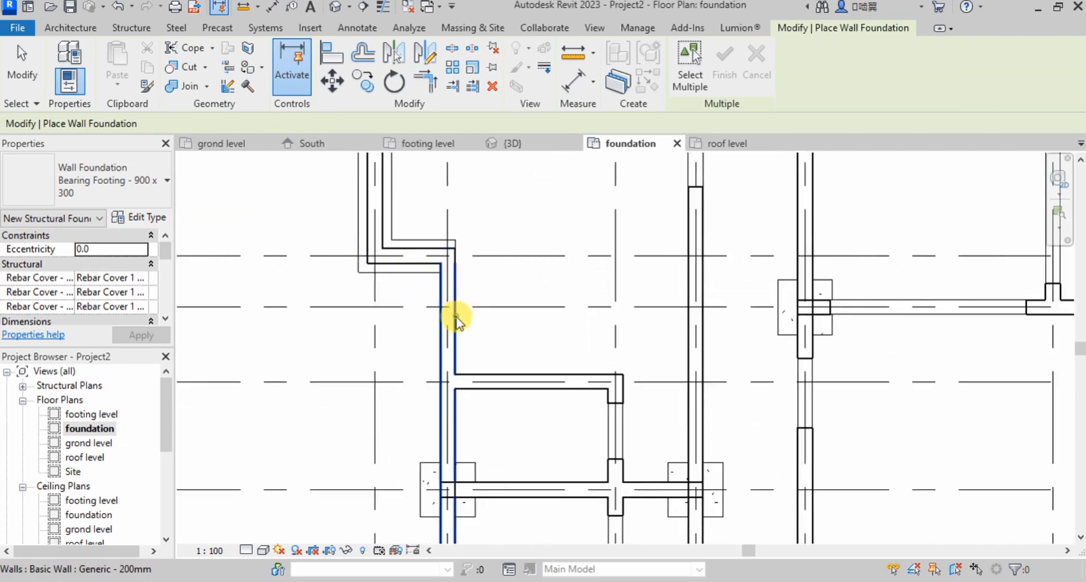
- Place wall foundations under the short grid B wall between grids 1 and 2, the grid 1 wall below it and the grid A wall
{"action": "scroll", "coordinate": [463, 228], "scroll_direction": "down", "scroll_amount": 3}
{"action": "scroll", "coordinate": [449, 417], "scroll_direction": "up", "scroll_amount": 3}
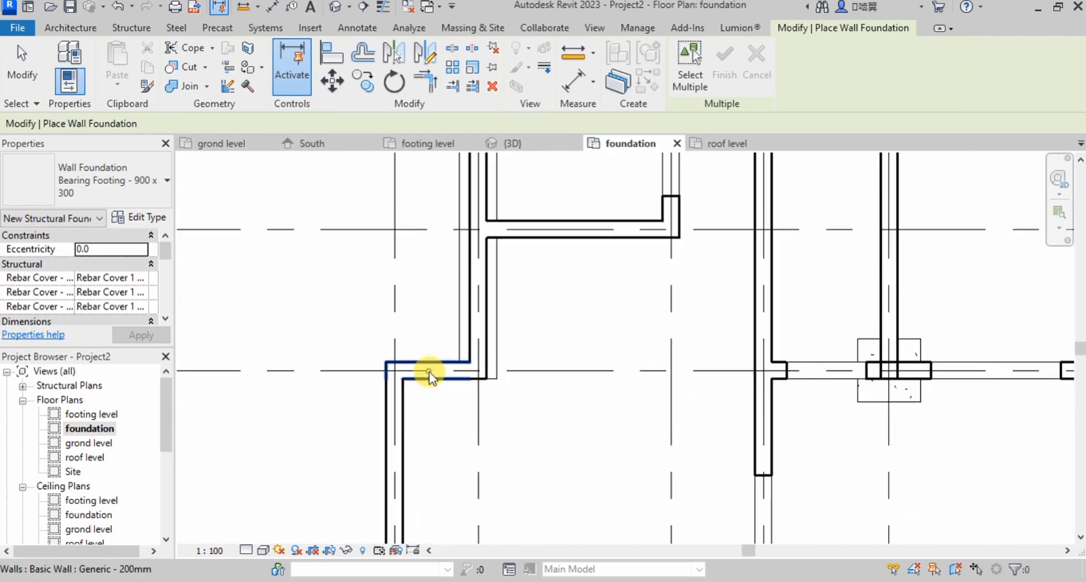
{"action": "left_click", "coordinate": [403, 424]}
{"action": "scroll", "coordinate": [424, 274], "scroll_direction": "down", "scroll_amount": 3}
{"action": "scroll", "coordinate": [473, 368], "scroll_direction": "up", "scroll_amount": 3}
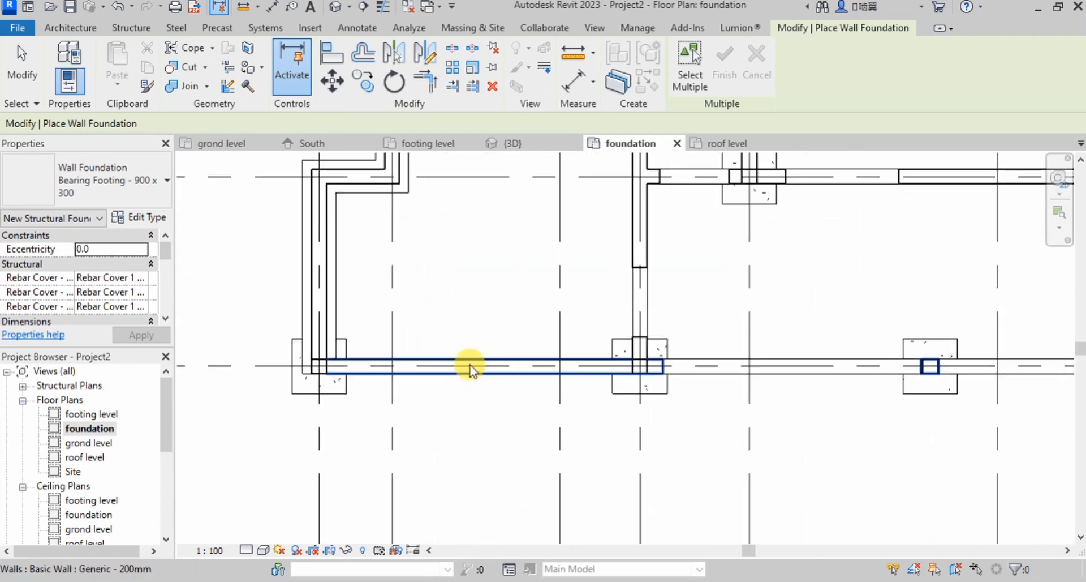
{"action": "left_click", "coordinate": [468, 367]}
{"action": "left_click", "coordinate": [696, 376]}
{"action": "scroll", "coordinate": [412, 339], "scroll_direction": "down", "scroll_amount": 3}
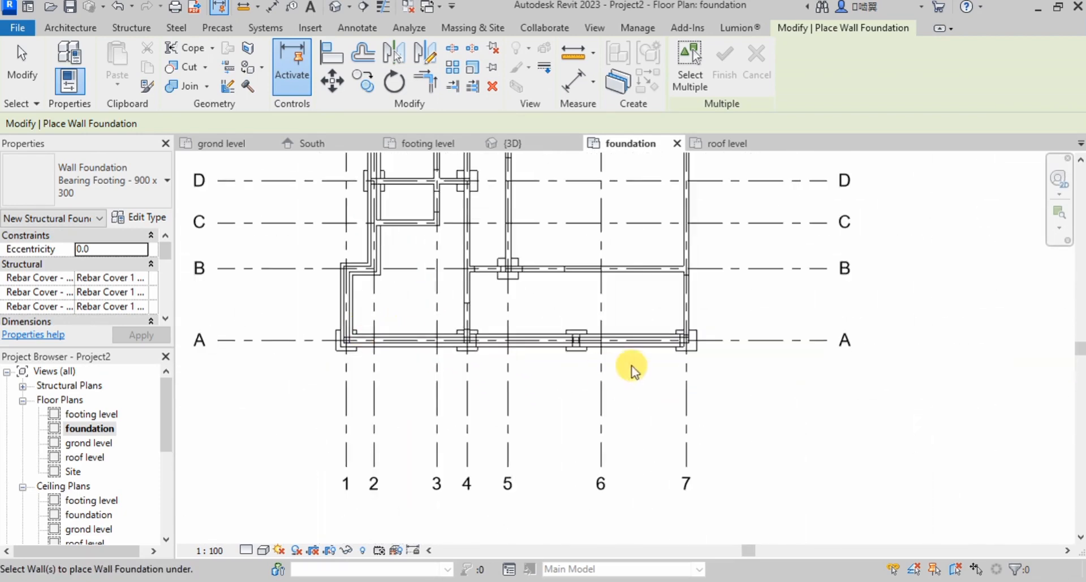
- Place wall foundations under the grid 7 wall, the grid B wall between grids 4 and 7, and the grid 4 wall
{"action": "scroll", "coordinate": [689, 306], "scroll_direction": "up", "scroll_amount": 2}
{"action": "left_click", "coordinate": [688, 310]}
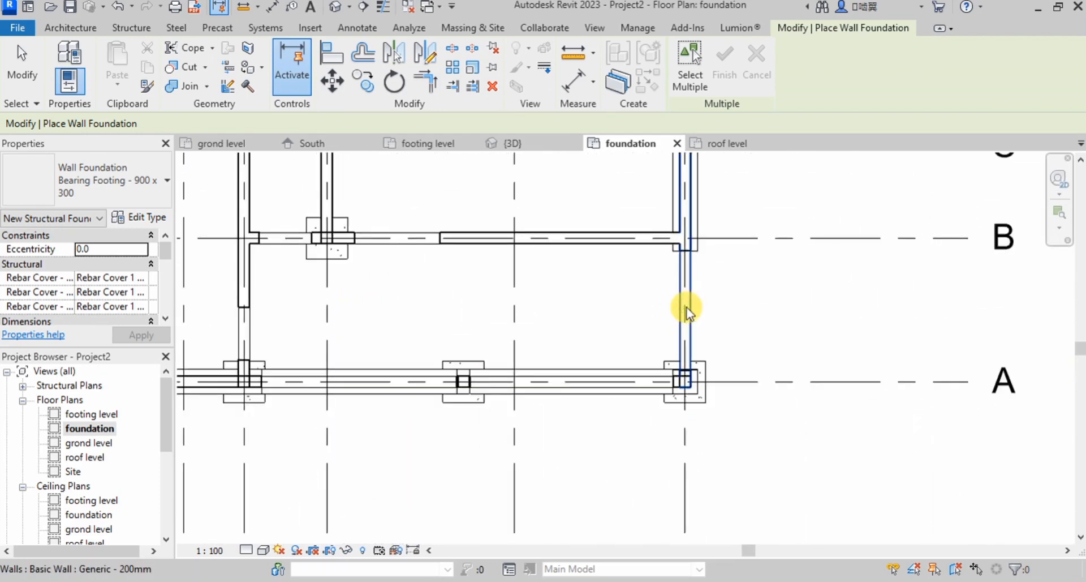
{"action": "left_click", "coordinate": [494, 235]}
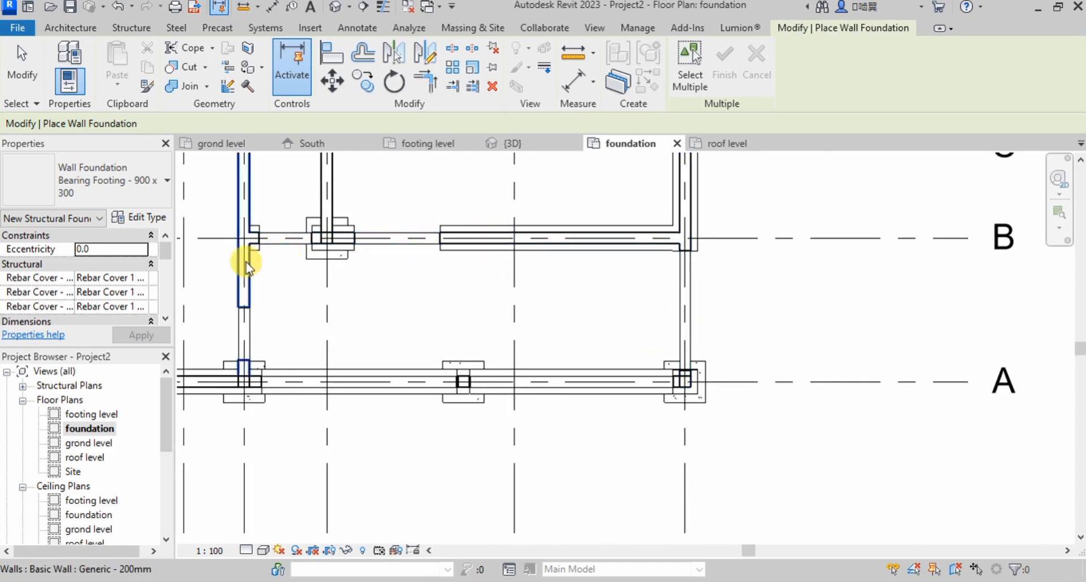
{"action": "left_click", "coordinate": [246, 303]}
{"action": "scroll", "coordinate": [301, 358], "scroll_direction": "down", "scroll_amount": 2}
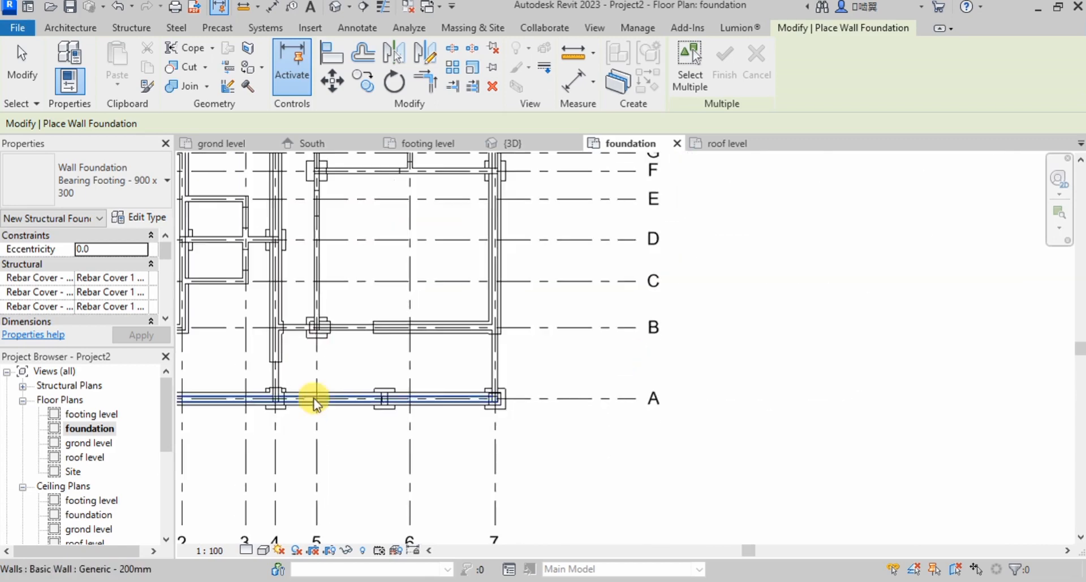
- Place wall foundations under the grid 5 wall, the grid F wall and the grid 6 wall between F and H
{"action": "left_click", "coordinate": [316, 260]}
{"action": "scroll", "coordinate": [351, 327], "scroll_direction": "down", "scroll_amount": 4}
{"action": "scroll", "coordinate": [358, 240], "scroll_direction": "up", "scroll_amount": 5}
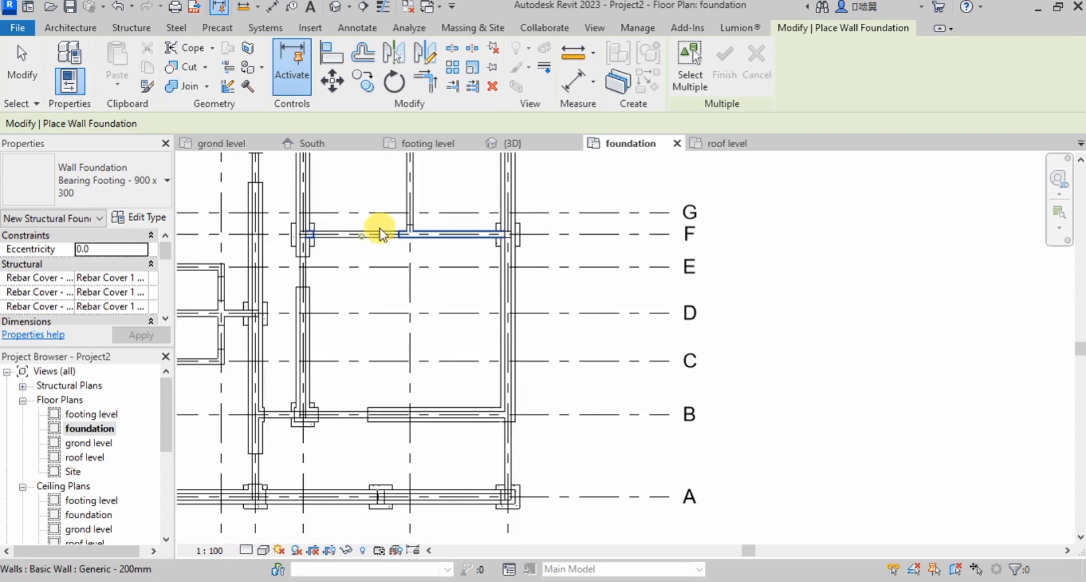
{"action": "left_click", "coordinate": [414, 191]}
{"action": "left_click", "coordinate": [414, 193]}
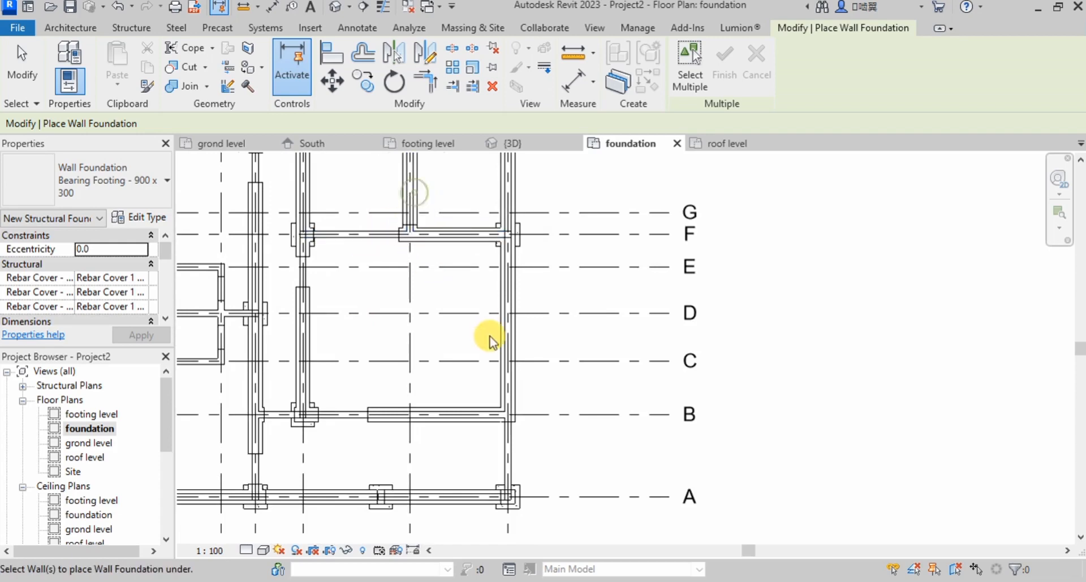
- Place a wall foundation under the grid D wall between grids 2 and 4
{"action": "scroll", "coordinate": [490, 341], "scroll_direction": "down", "scroll_amount": 3}
{"action": "scroll", "coordinate": [363, 315], "scroll_direction": "up", "scroll_amount": 4}
{"action": "left_click", "coordinate": [403, 362]}
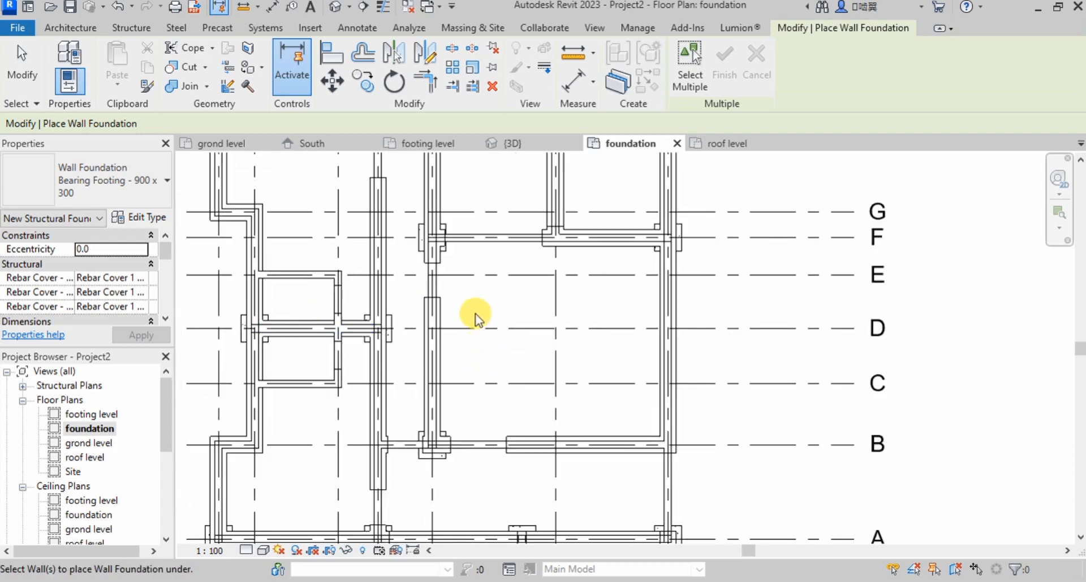
- Place wall foundations under the grid E wall and the grid 3 wall between C and E
{"action": "scroll", "coordinate": [458, 349], "scroll_direction": "down", "scroll_amount": 4}
{"action": "scroll", "coordinate": [373, 310], "scroll_direction": "up", "scroll_amount": 4}
{"action": "left_click", "coordinate": [393, 306]}
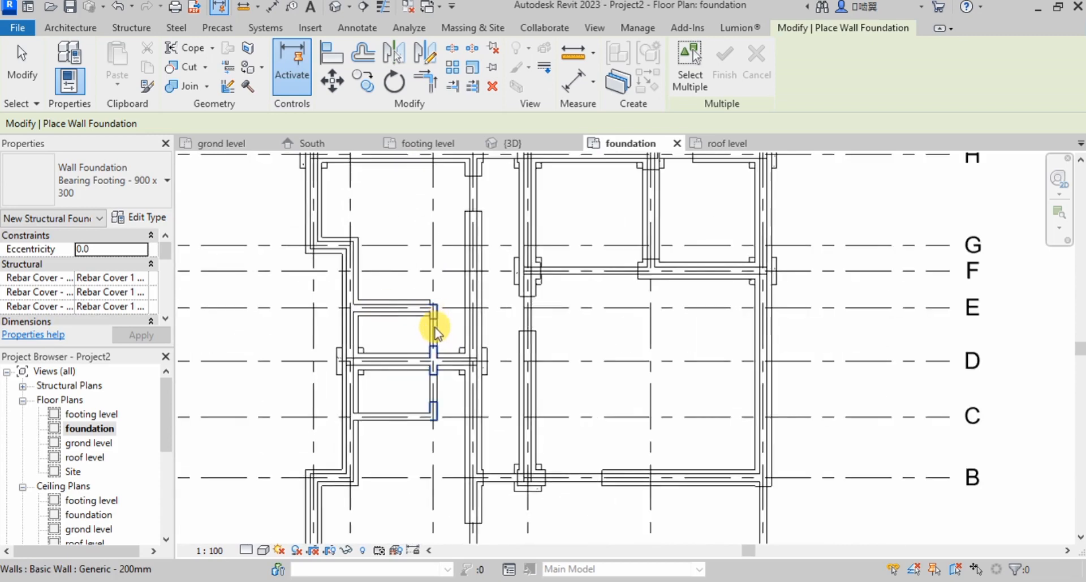
{"action": "left_click", "coordinate": [434, 332]}
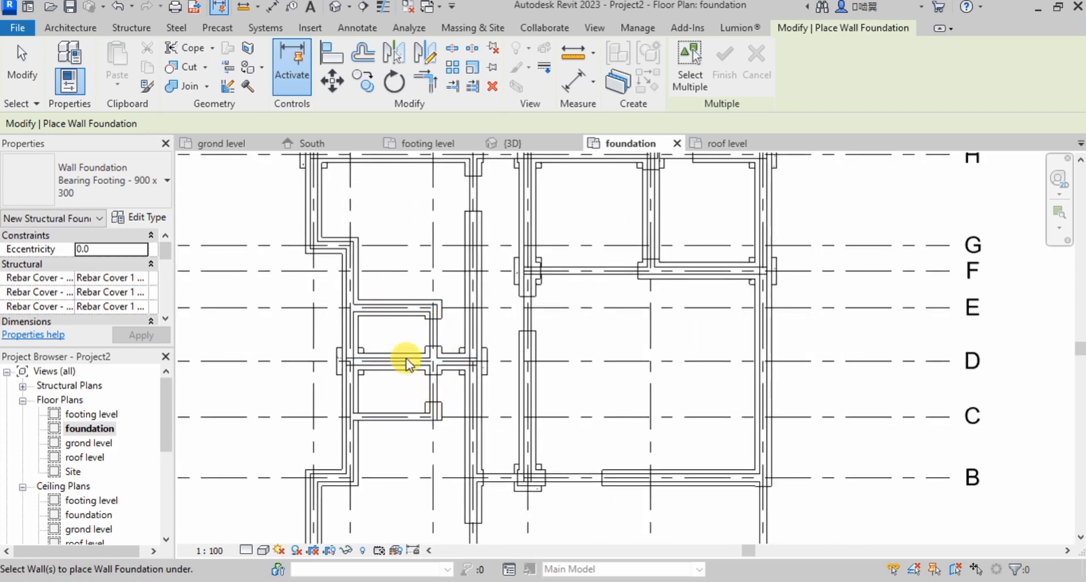
- Hide the overlapping ground-level and foundation-level walls on grid 3 and select the footing-level wall and its wall foundation beneath
{"action": "scroll", "coordinate": [437, 340], "scroll_direction": "up", "scroll_amount": 3}
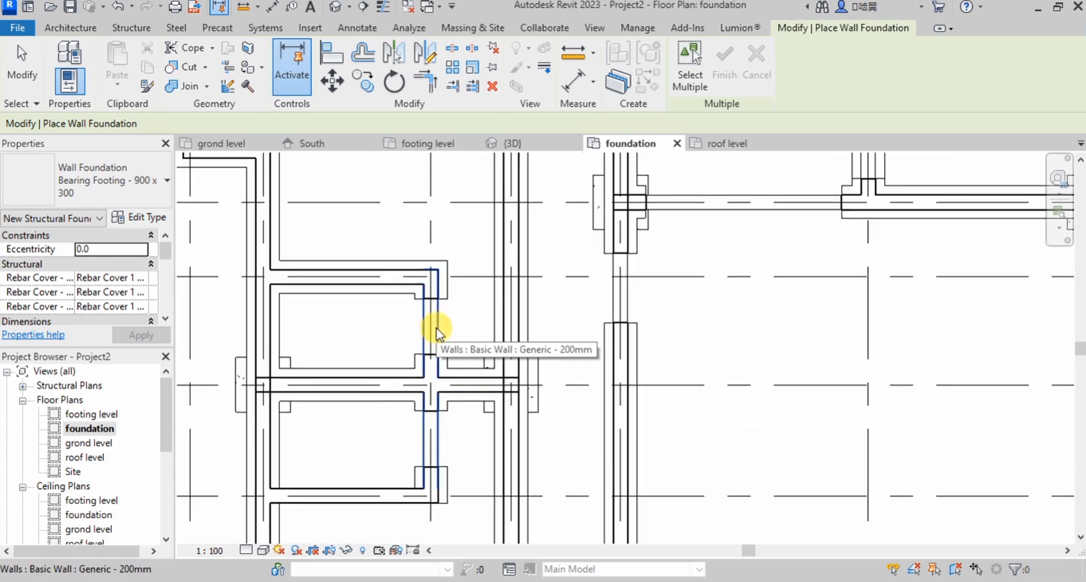
{"action": "key", "text": "Escape"}
{"action": "right_click", "coordinate": [440, 329]}
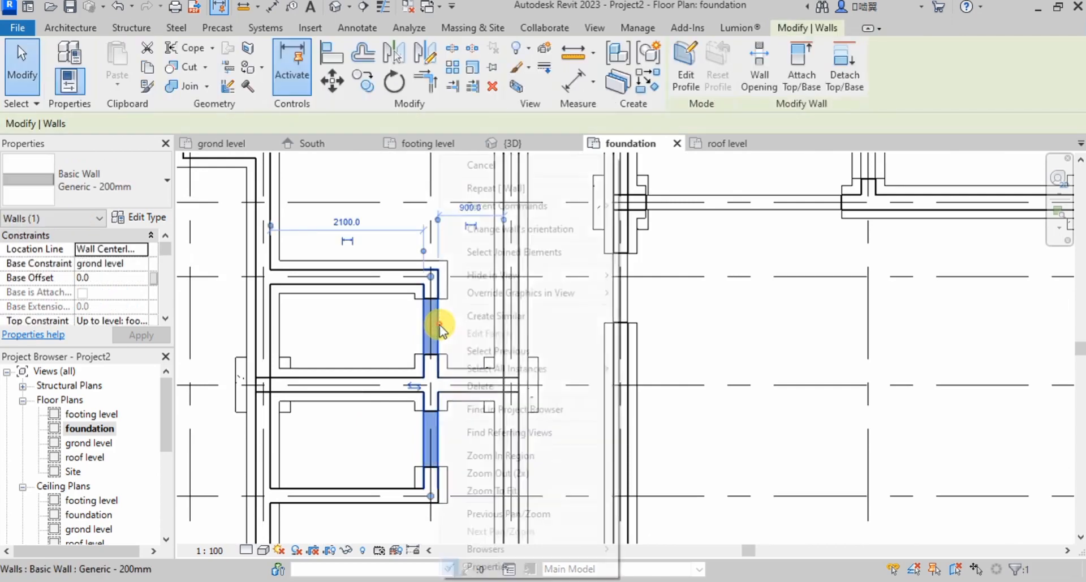
{"action": "left_click", "coordinate": [622, 277]}
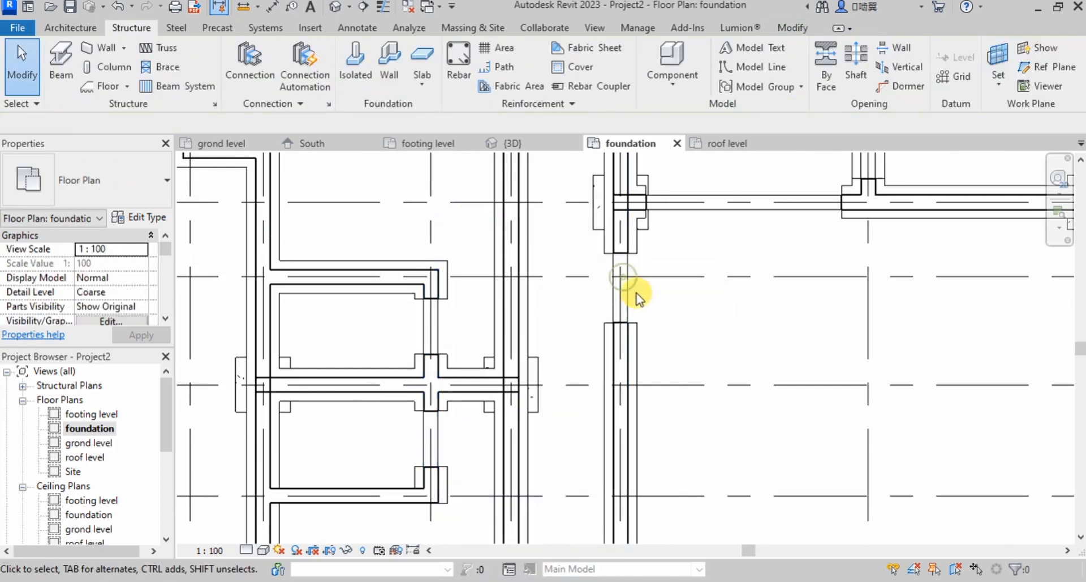
{"action": "right_click", "coordinate": [438, 318]}
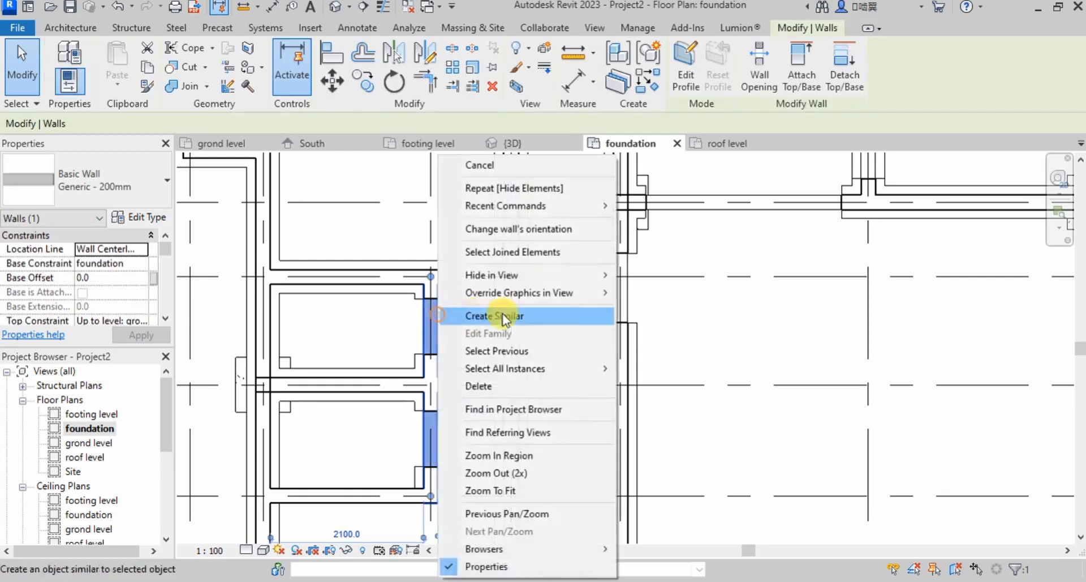
{"action": "mouse_move", "coordinate": [602, 276]}
{"action": "left_click", "coordinate": [642, 279]}
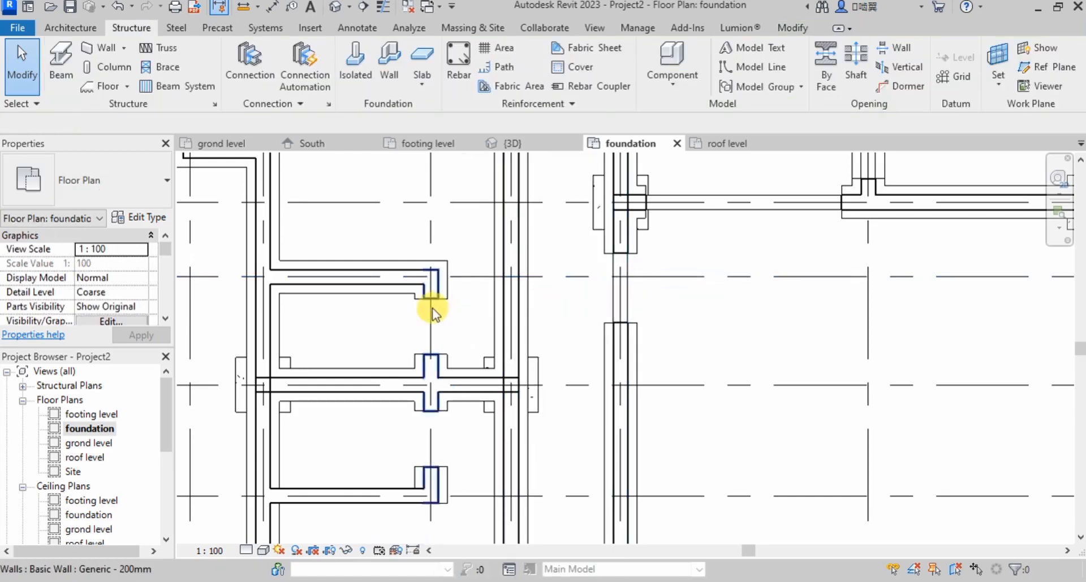
{"action": "left_click", "coordinate": [440, 294]}
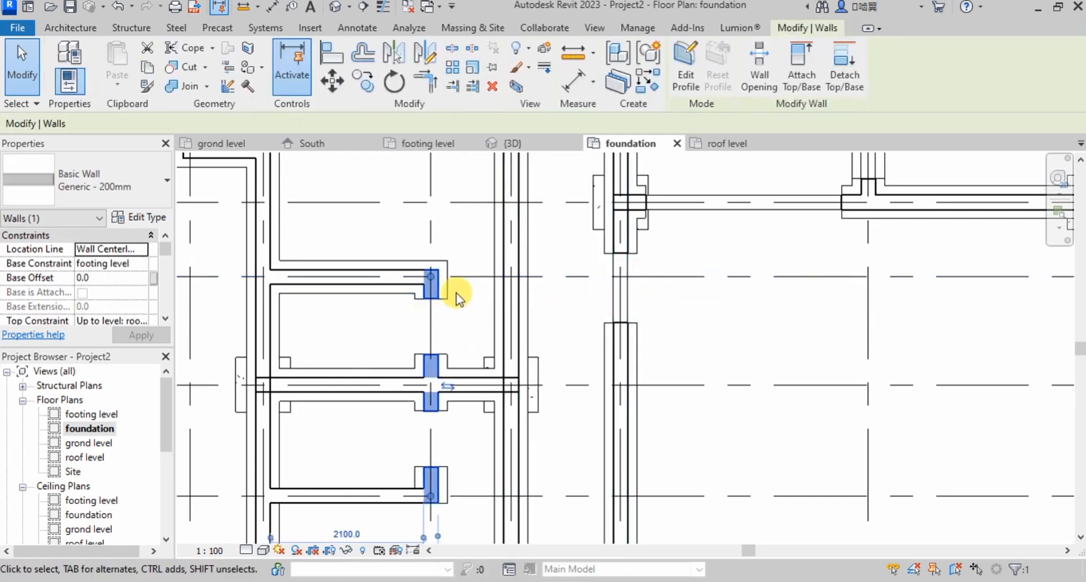
{"action": "left_click", "coordinate": [446, 296]}
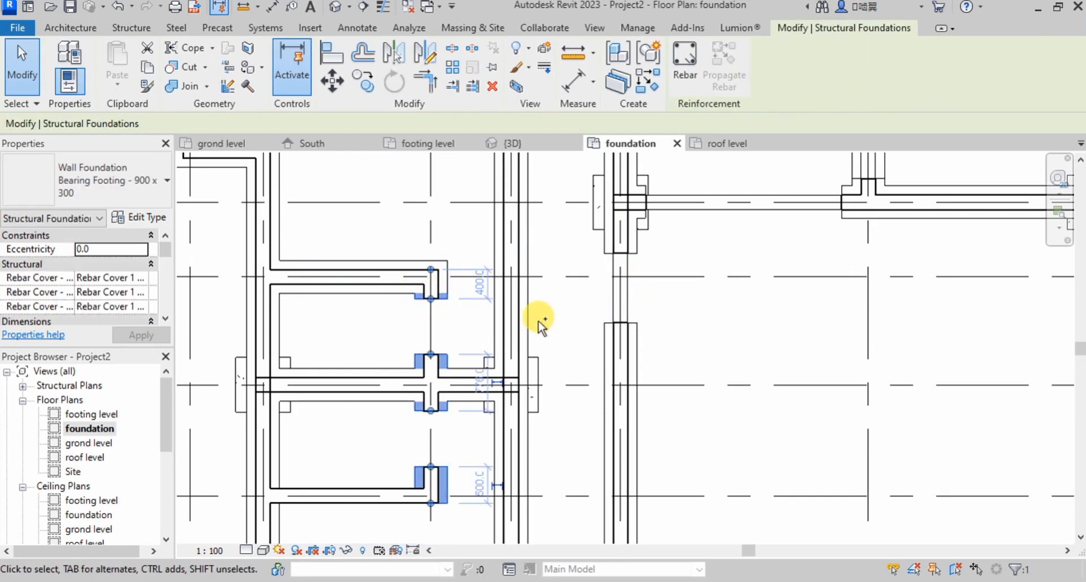
- Undo the hidden walls and all the wall foundations placed in the foundation plan
{"action": "key", "text": "ctrl+z"}
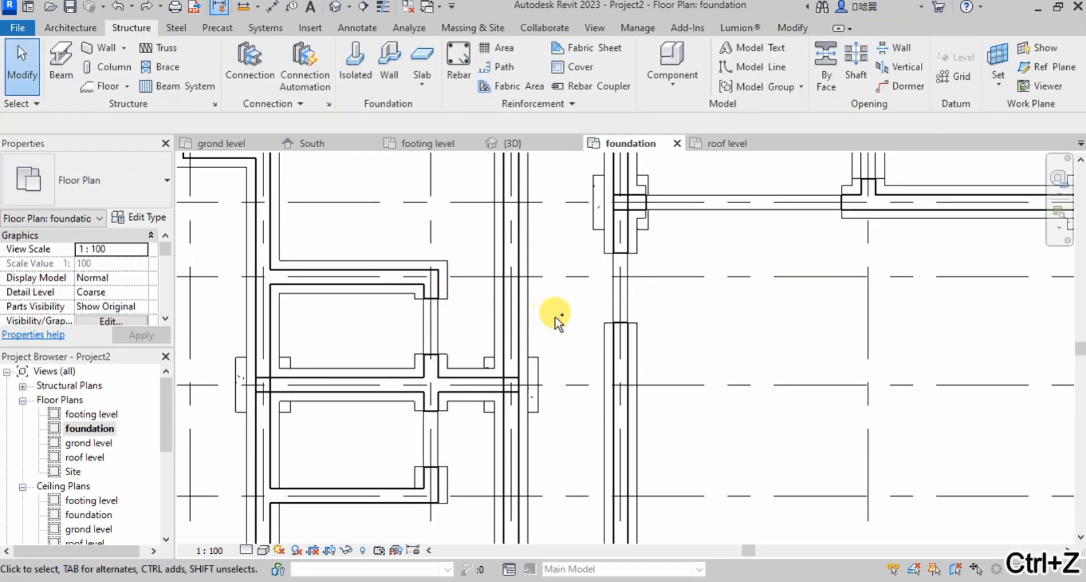
{"action": "scroll", "coordinate": [526, 290], "scroll_direction": "down", "scroll_amount": 3}
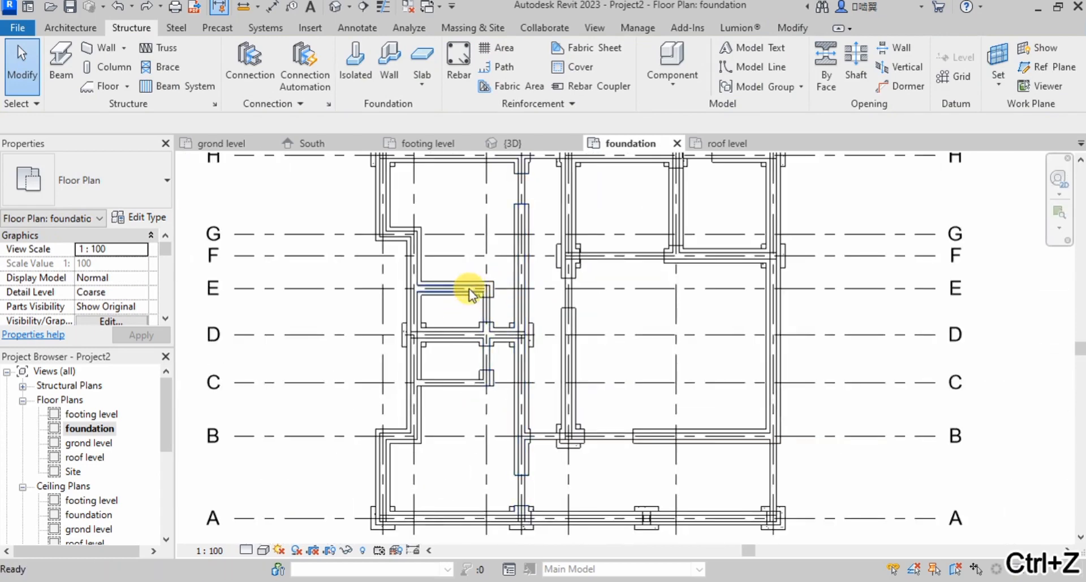
{"action": "scroll", "coordinate": [470, 289], "scroll_direction": "up", "scroll_amount": 1}
{"action": "middle_click_drag", "start_coordinate": [599, 337], "coordinate": [506, 303]}
{"action": "scroll", "coordinate": [507, 303], "scroll_direction": "down", "scroll_amount": 1}
{"action": "middle_click_drag", "start_coordinate": [643, 313], "coordinate": [505, 302]}
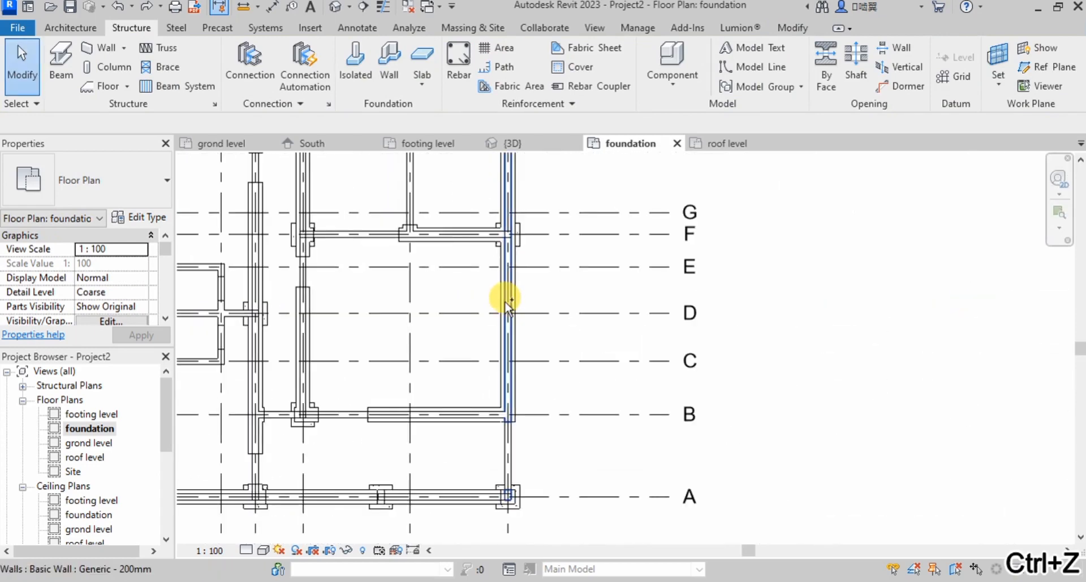
{"action": "scroll", "coordinate": [505, 301], "scroll_direction": "down", "scroll_amount": 1}
{"action": "middle_click_drag", "start_coordinate": [516, 374], "coordinate": [505, 301]}
{"action": "middle_click_drag", "start_coordinate": [406, 358], "coordinate": [505, 301]}
{"action": "scroll", "coordinate": [505, 301], "scroll_direction": "up", "scroll_amount": 3}
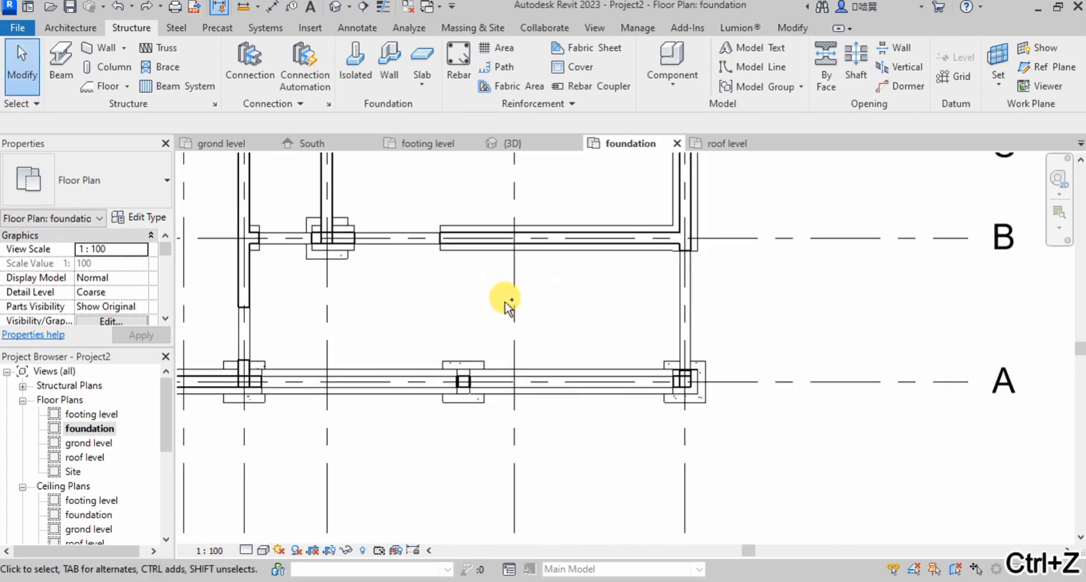
{"action": "key", "text": "ctrl+z"}
{"action": "middle_click_drag", "start_coordinate": [276, 396], "coordinate": [681, 385]}
{"action": "scroll", "coordinate": [681, 386], "scroll_direction": "up", "scroll_amount": 2}
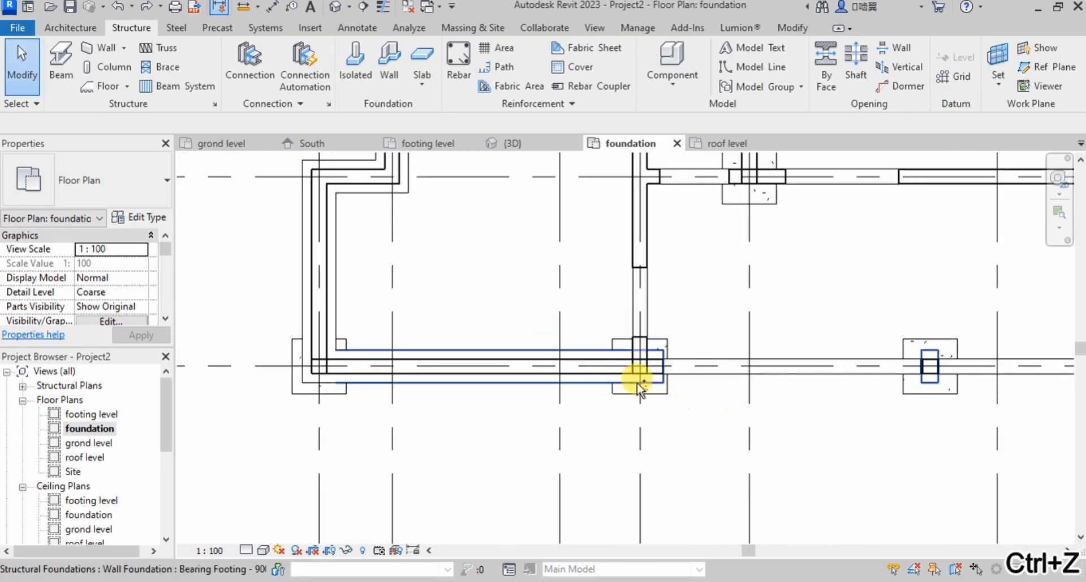
{"action": "middle_click_drag", "start_coordinate": [525, 187], "coordinate": [633, 383]}
{"action": "scroll", "coordinate": [633, 383], "scroll_direction": "up", "scroll_amount": 1}
{"action": "scroll", "coordinate": [633, 383], "scroll_direction": "down", "scroll_amount": 2}
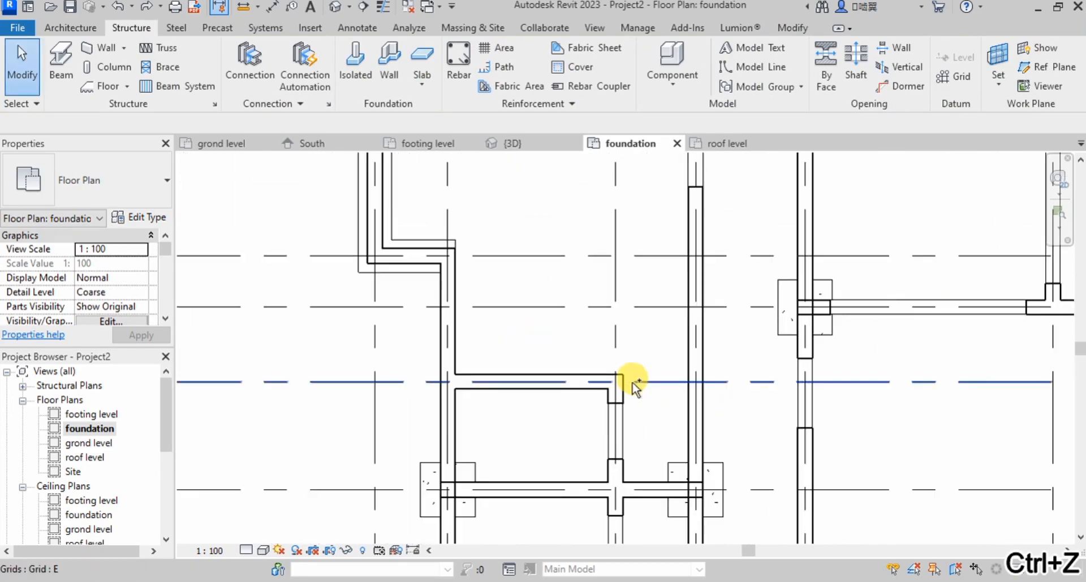
{"action": "scroll", "coordinate": [633, 382], "scroll_direction": "down", "scroll_amount": 2}
{"action": "scroll", "coordinate": [633, 383], "scroll_direction": "up", "scroll_amount": 1}
{"action": "scroll", "coordinate": [634, 385], "scroll_direction": "down", "scroll_amount": 1}
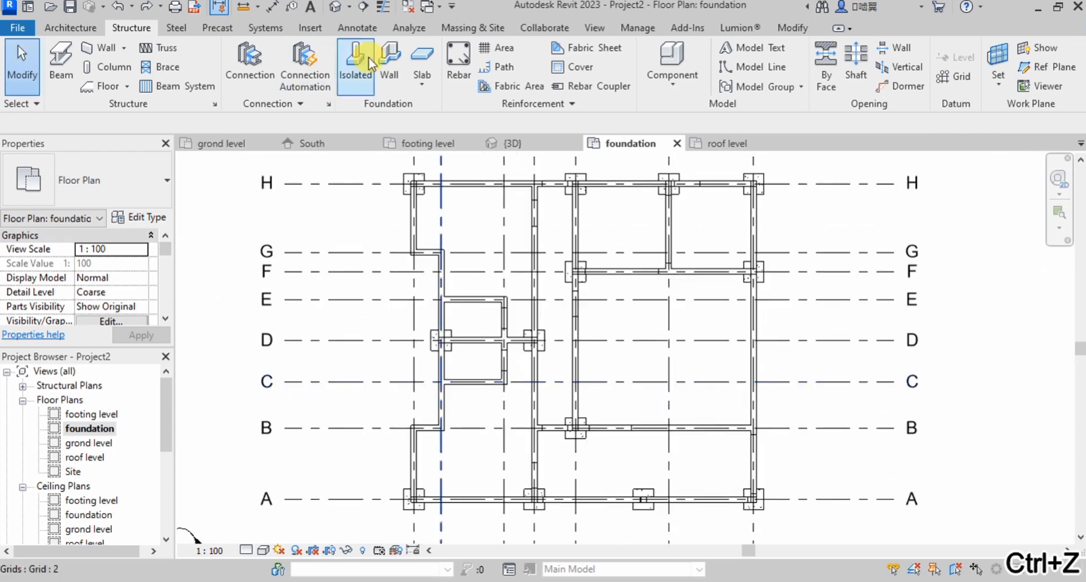
- Start a Bearing Footing - 900 x 300 wall foundation, check its type properties, and view the underside of the building in 3D
{"action": "left_click", "coordinate": [390, 53]}
{"action": "left_click", "coordinate": [148, 219]}
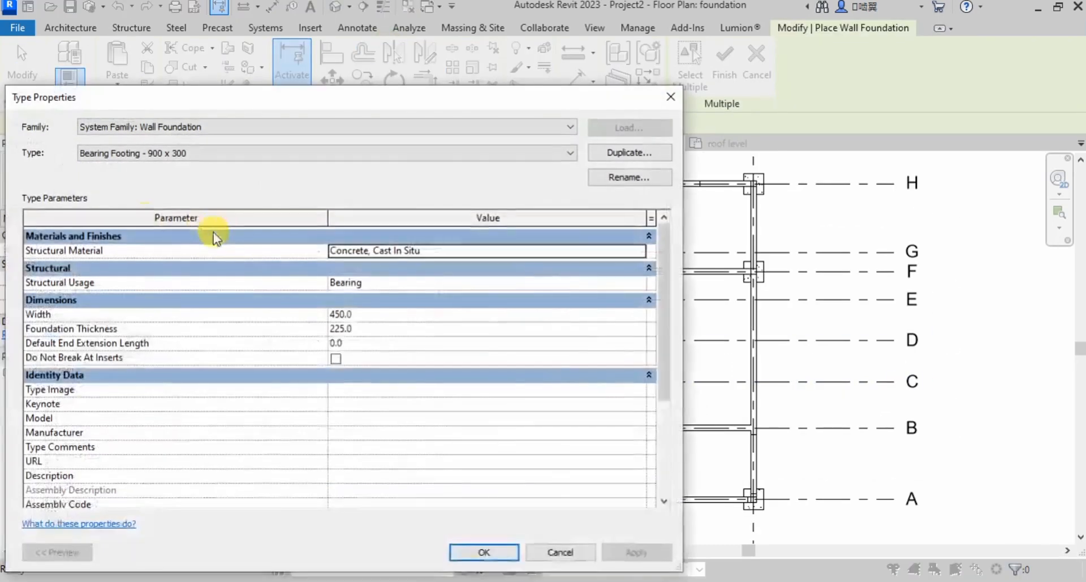
{"action": "left_click", "coordinate": [485, 552]}
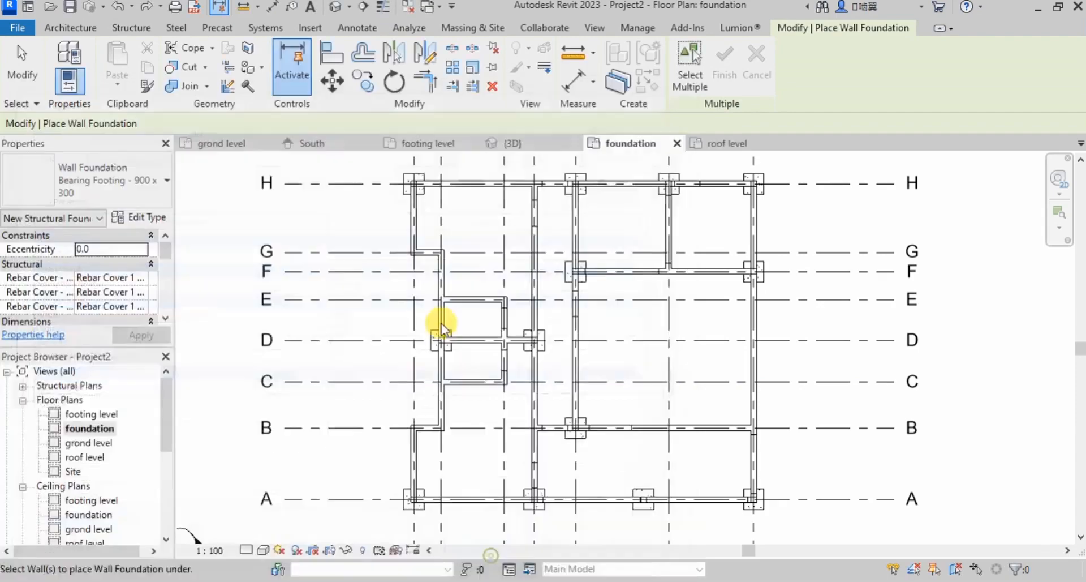
{"action": "left_click", "coordinate": [515, 143]}
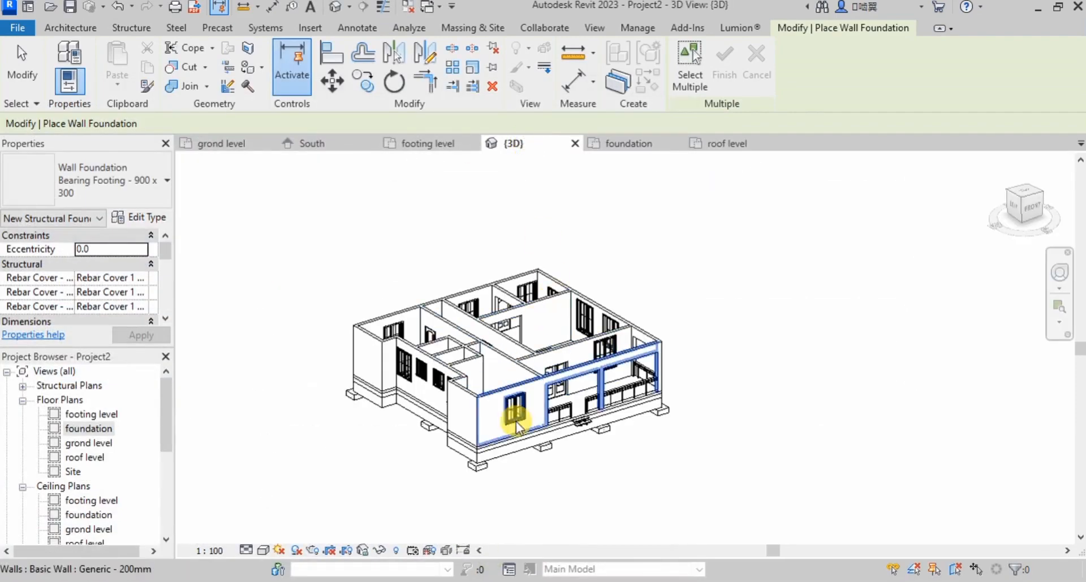
{"action": "middle_click_drag", "start_coordinate": [562, 451], "coordinate": [419, 365], "text": "shift"}
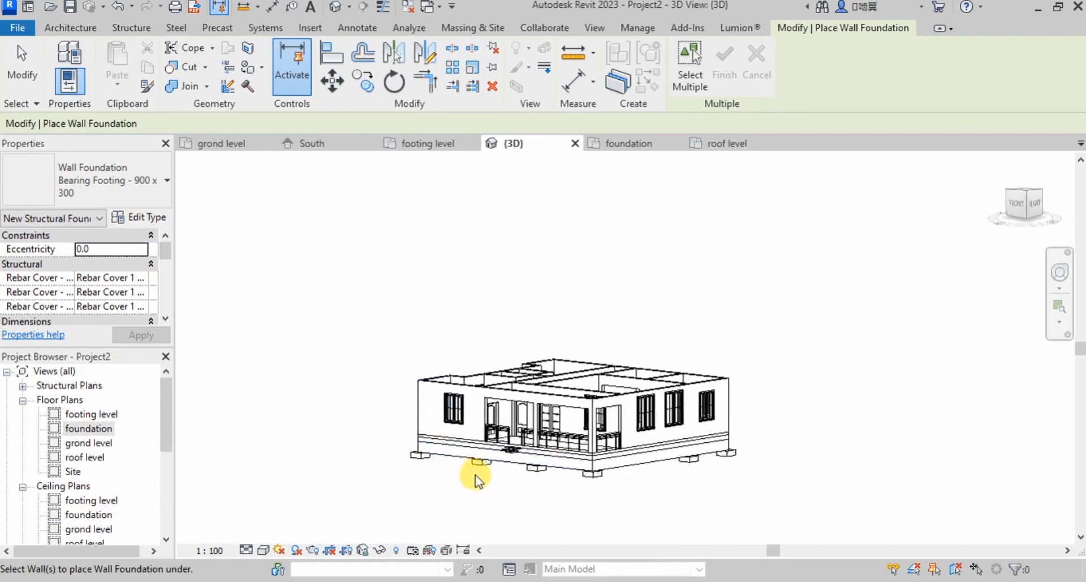
{"action": "scroll", "coordinate": [436, 441], "scroll_direction": "up", "scroll_amount": 3}
{"action": "middle_click_drag", "start_coordinate": [423, 494], "coordinate": [543, 229], "text": "shift"}
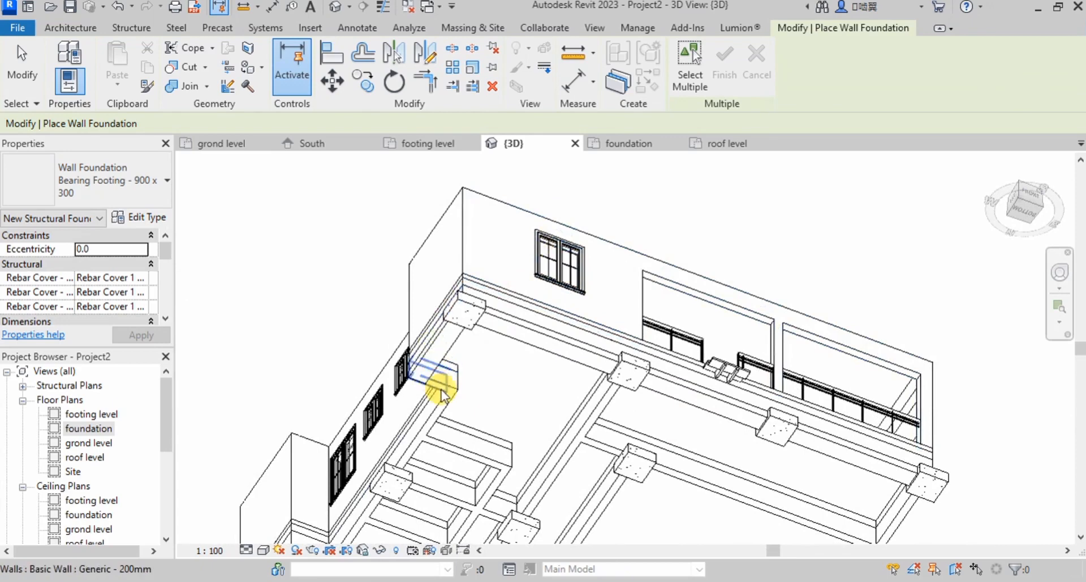
{"action": "scroll", "coordinate": [545, 369], "scroll_direction": "down", "scroll_amount": 3}
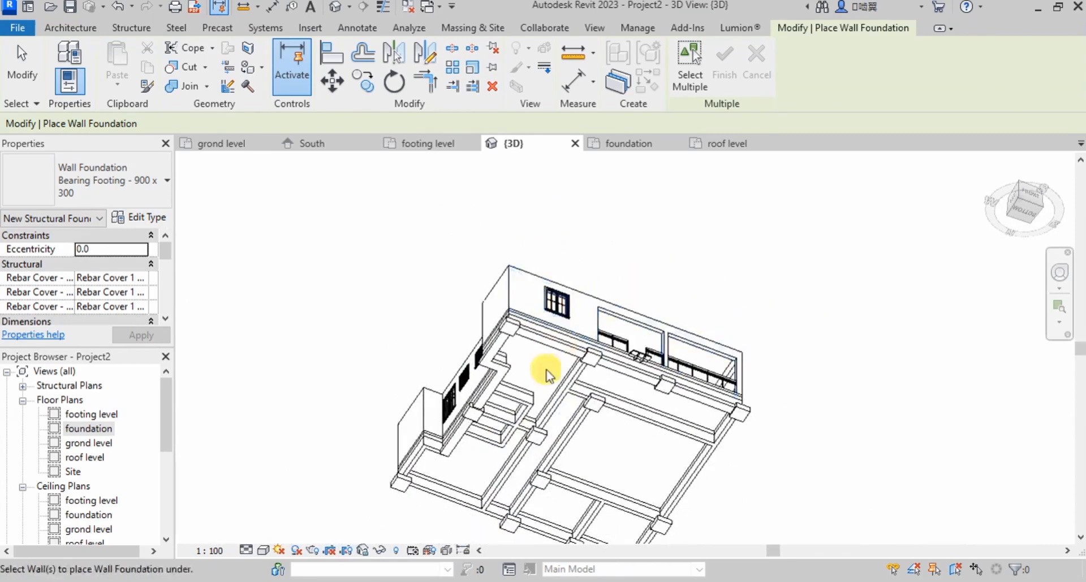
- Place wall foundations under the walls on grids H, 7, 6, F and 5 from beneath the 3D model
{"action": "scroll", "coordinate": [430, 467], "scroll_direction": "up", "scroll_amount": 5}
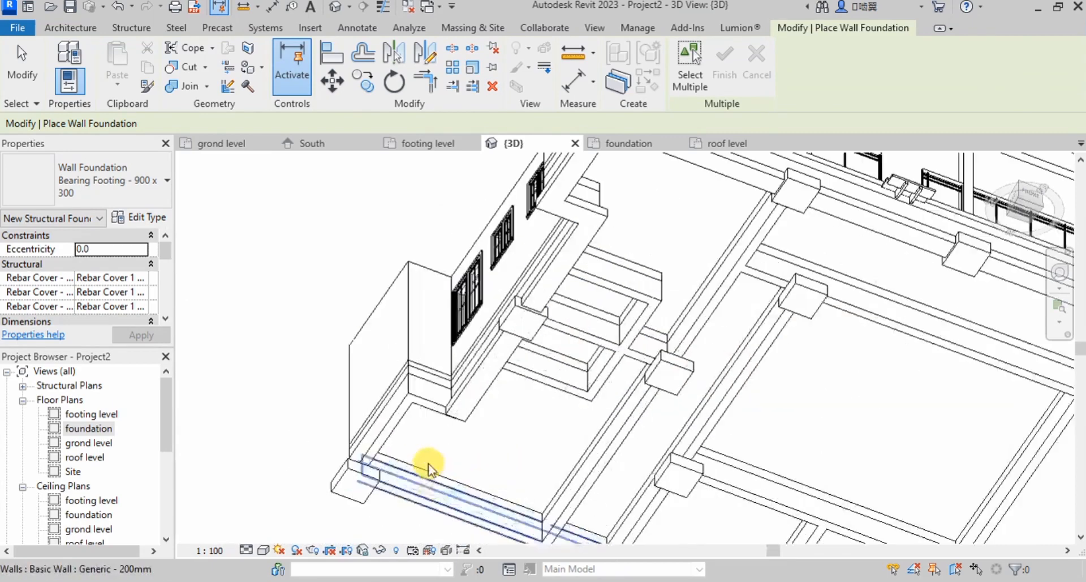
{"action": "left_click", "coordinate": [417, 497]}
{"action": "scroll", "coordinate": [431, 385], "scroll_direction": "down", "scroll_amount": 3}
{"action": "scroll", "coordinate": [529, 496], "scroll_direction": "up", "scroll_amount": 5}
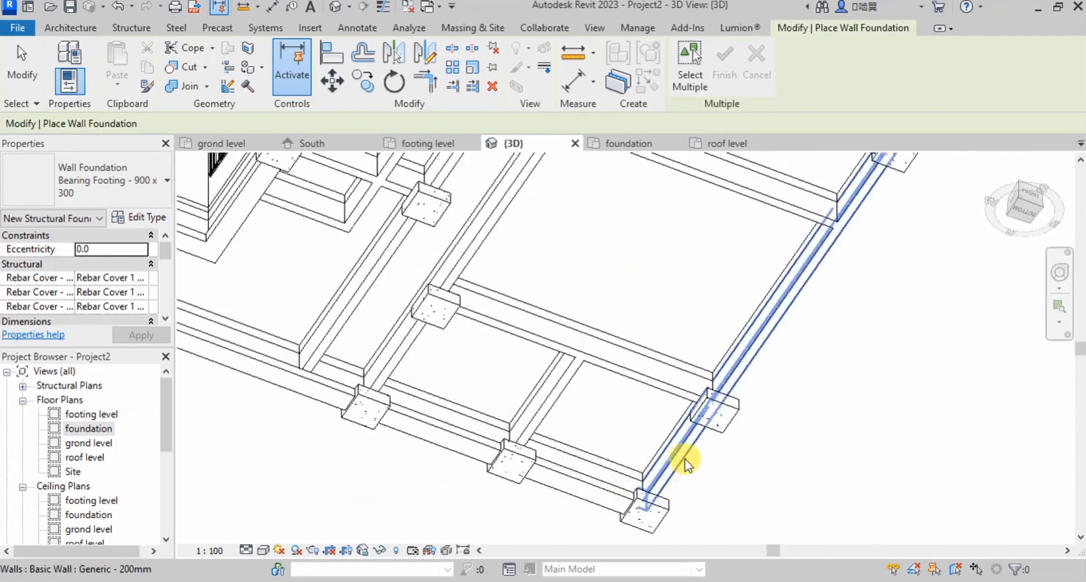
{"action": "left_click", "coordinate": [681, 457]}
{"action": "left_click", "coordinate": [551, 408]}
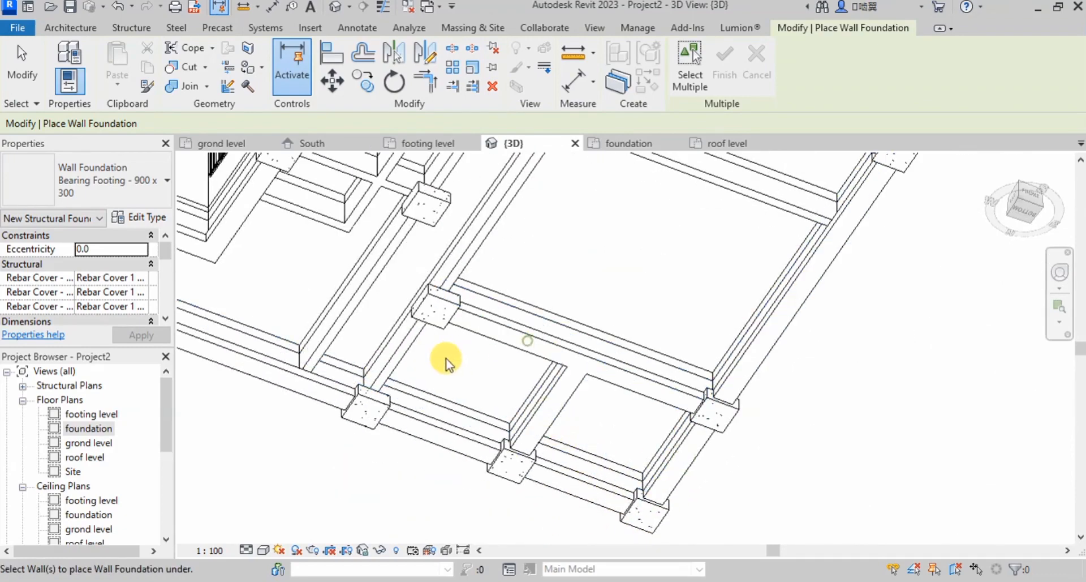
{"action": "left_click", "coordinate": [408, 361]}
- Place wall foundations under the small-room walls on grids E, D and C from beneath the 3D model
{"action": "scroll", "coordinate": [332, 388], "scroll_direction": "down", "scroll_amount": 3}
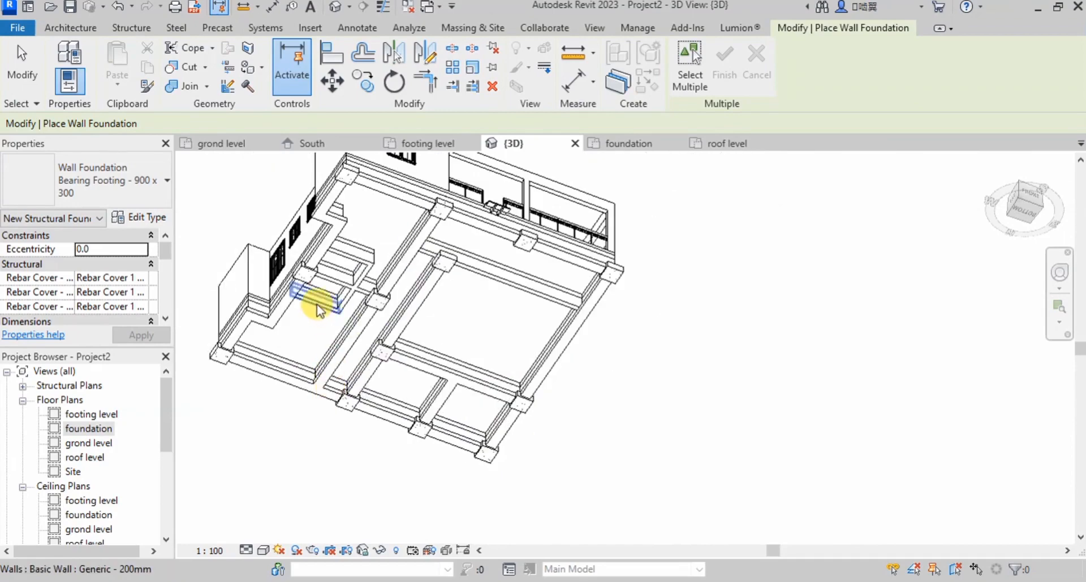
{"action": "scroll", "coordinate": [311, 303], "scroll_direction": "up", "scroll_amount": 5}
{"action": "left_click", "coordinate": [310, 303]}
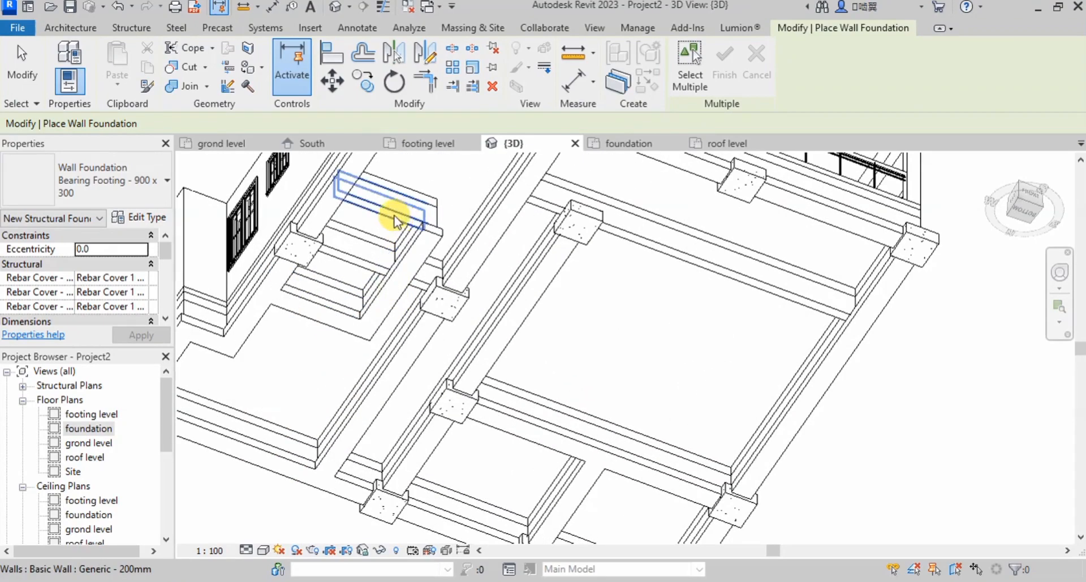
{"action": "left_click", "coordinate": [364, 258]}
{"action": "scroll", "coordinate": [366, 314], "scroll_direction": "down", "scroll_amount": 2}
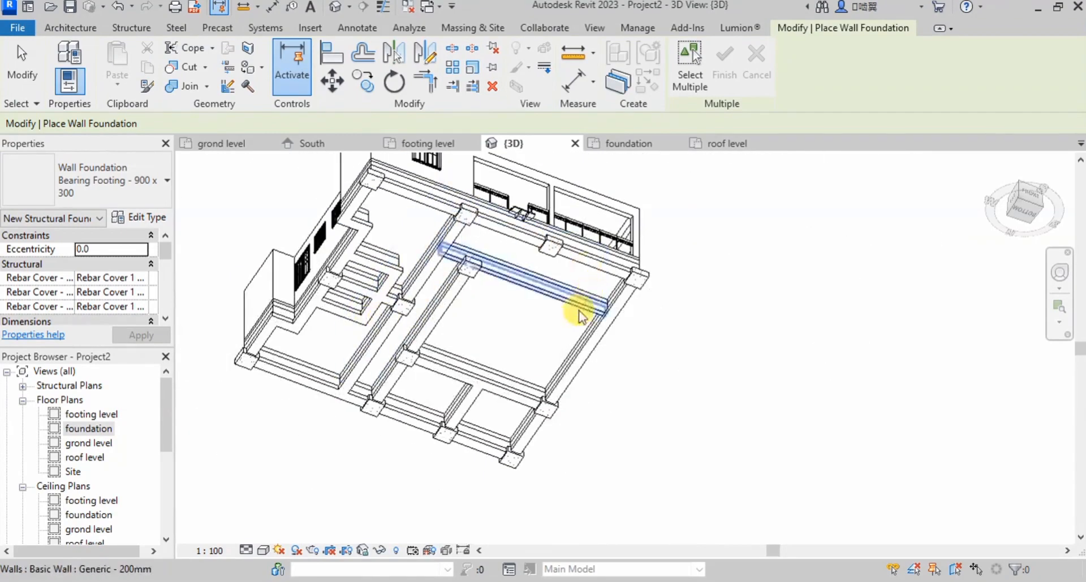
- Examine the wall foundations from all sides in the 3D view and compare them with the foundation floor plan
{"action": "middle_click_drag", "start_coordinate": [575, 312], "coordinate": [468, 356], "text": "shift"}
{"action": "scroll", "coordinate": [485, 267], "scroll_direction": "down", "scroll_amount": 3}
{"action": "middle_click_drag", "start_coordinate": [485, 266], "coordinate": [447, 215], "text": "shift"}
{"action": "scroll", "coordinate": [472, 227], "scroll_direction": "up", "scroll_amount": 3}
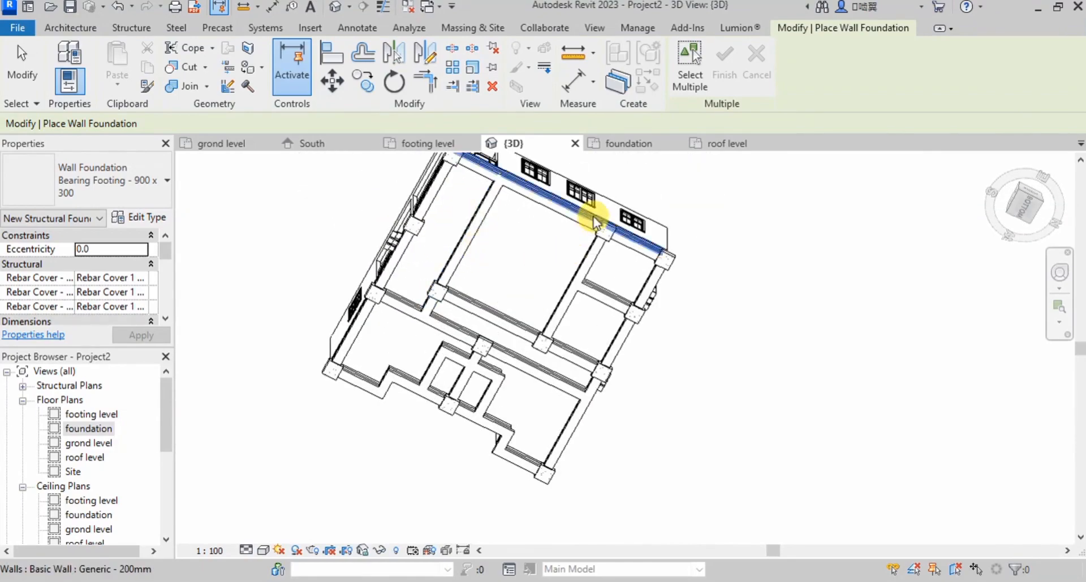
{"action": "middle_click_drag", "start_coordinate": [534, 286], "coordinate": [333, 381], "text": "shift"}
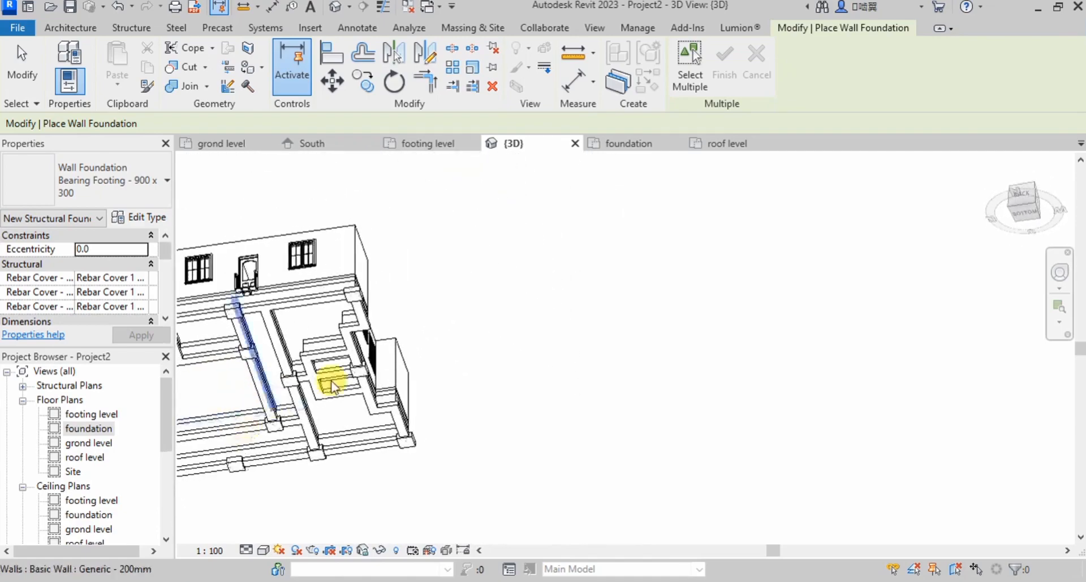
{"action": "scroll", "coordinate": [745, 345], "scroll_direction": "down", "scroll_amount": 2}
{"action": "middle_click_drag", "start_coordinate": [638, 352], "coordinate": [485, 432], "text": "shift"}
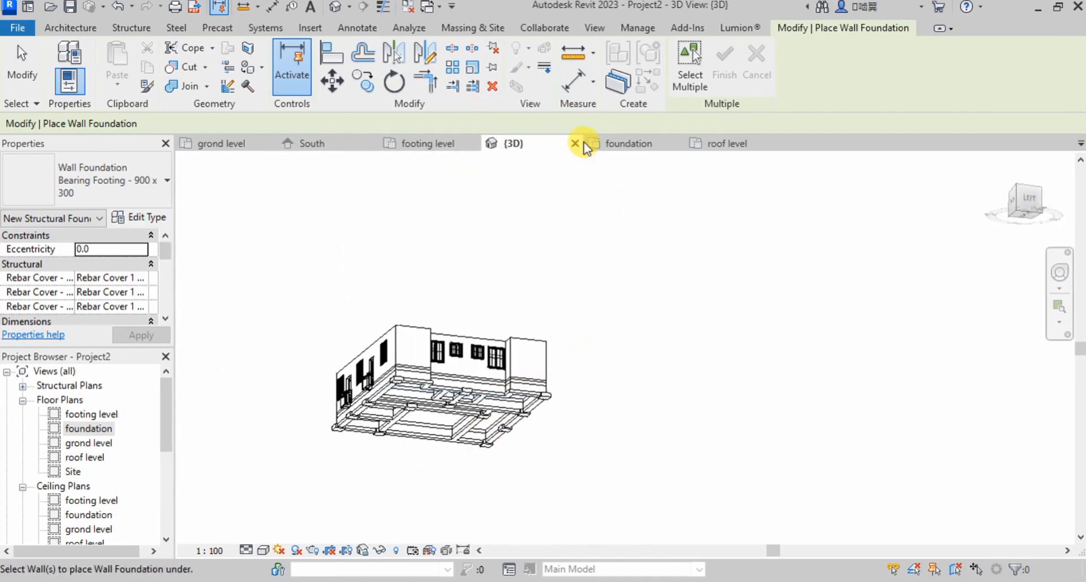
{"action": "left_click", "coordinate": [606, 145]}
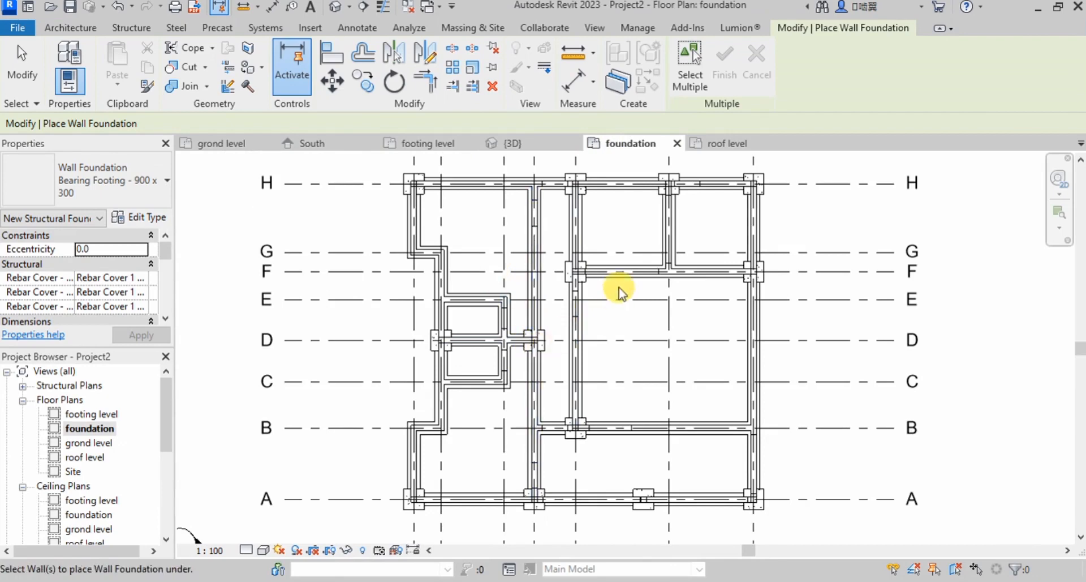
{"action": "scroll", "coordinate": [692, 214], "scroll_direction": "up", "scroll_amount": 2}
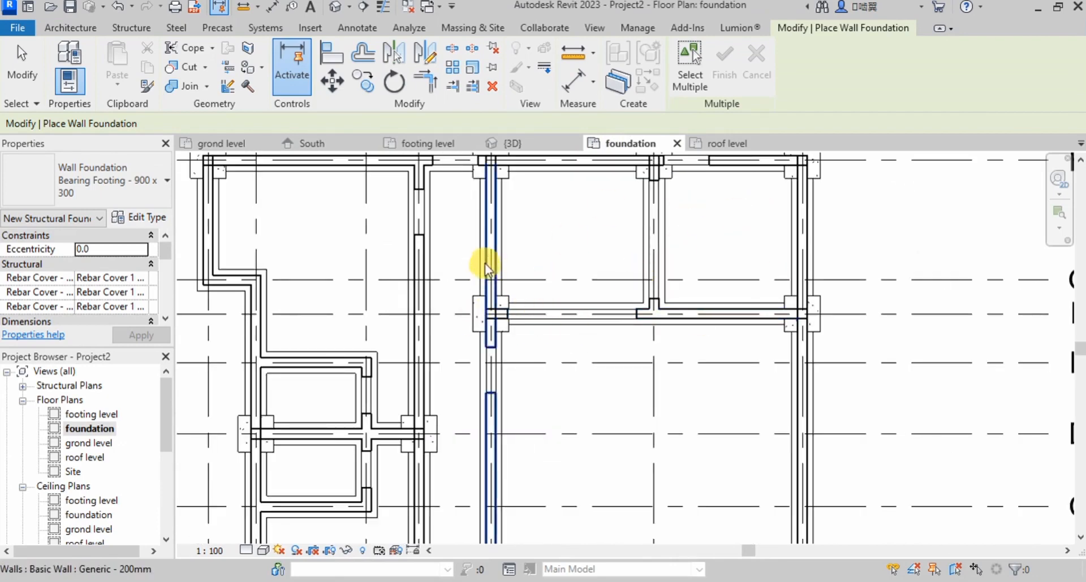
{"action": "scroll", "coordinate": [485, 262], "scroll_direction": "down", "scroll_amount": 2}
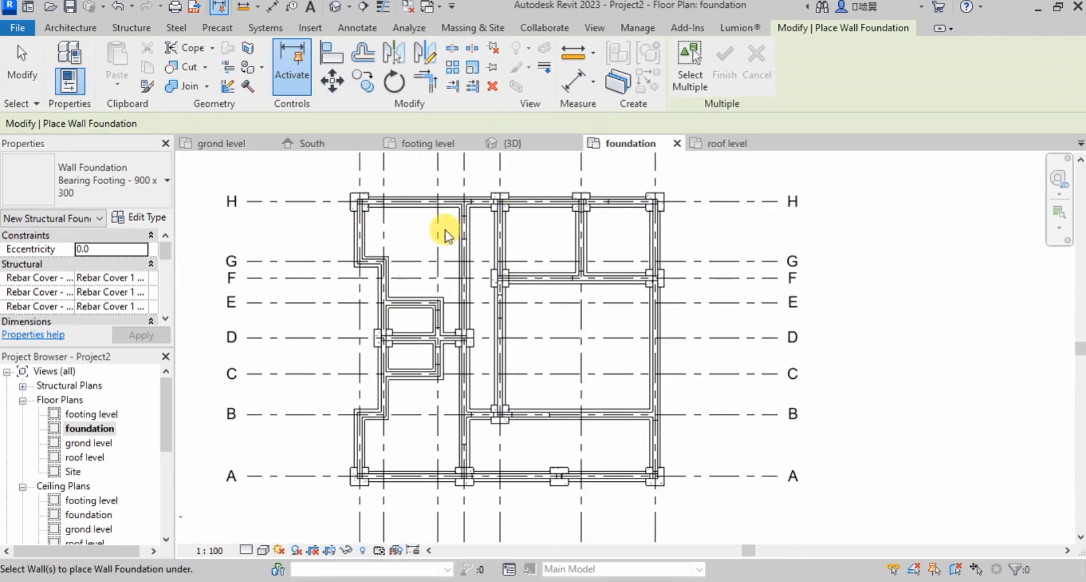
{"action": "left_click", "coordinate": [511, 144]}
{"action": "middle_click_drag", "start_coordinate": [501, 349], "coordinate": [611, 383], "text": "shift"}
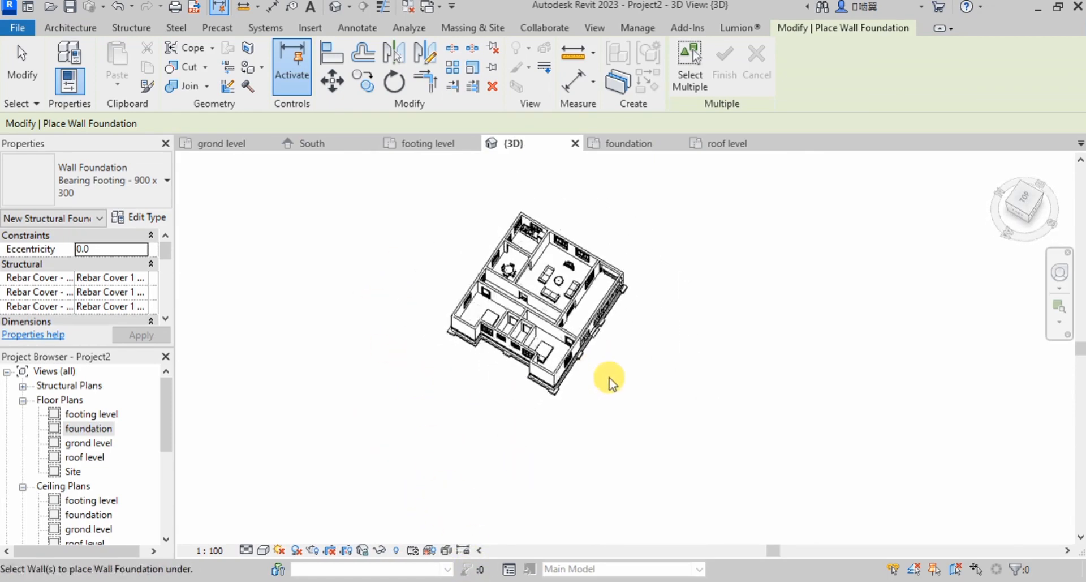
- Place a bold text note reading FILLING in the room between grids H and G on the foundation floor plan
{"action": "left_click", "coordinate": [627, 142]}
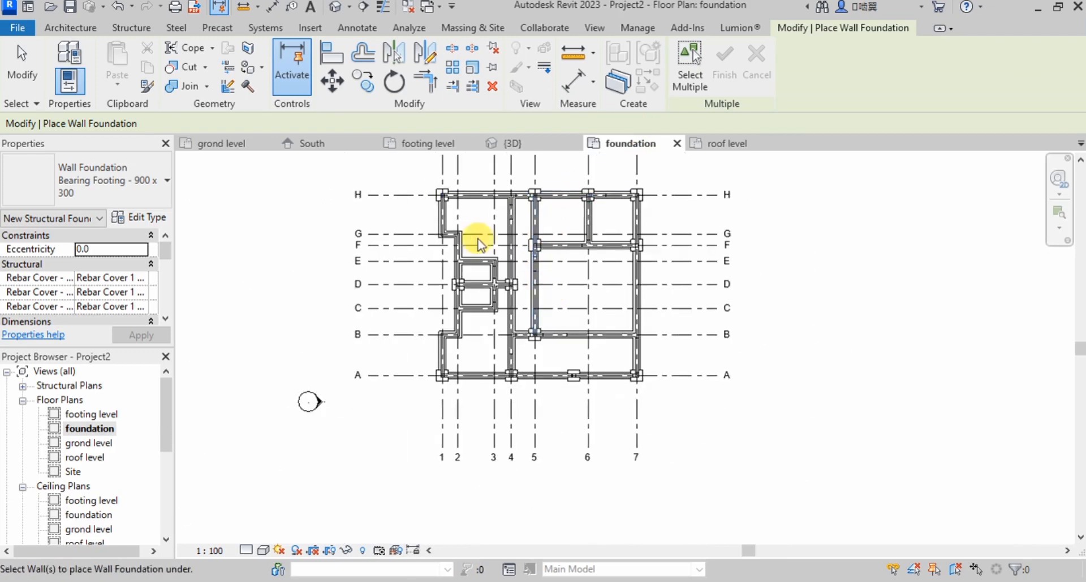
{"action": "scroll", "coordinate": [553, 208], "scroll_direction": "down", "scroll_amount": 1}
{"action": "scroll", "coordinate": [599, 236], "scroll_direction": "up", "scroll_amount": 2}
{"action": "scroll", "coordinate": [562, 310], "scroll_direction": "down", "scroll_amount": 1}
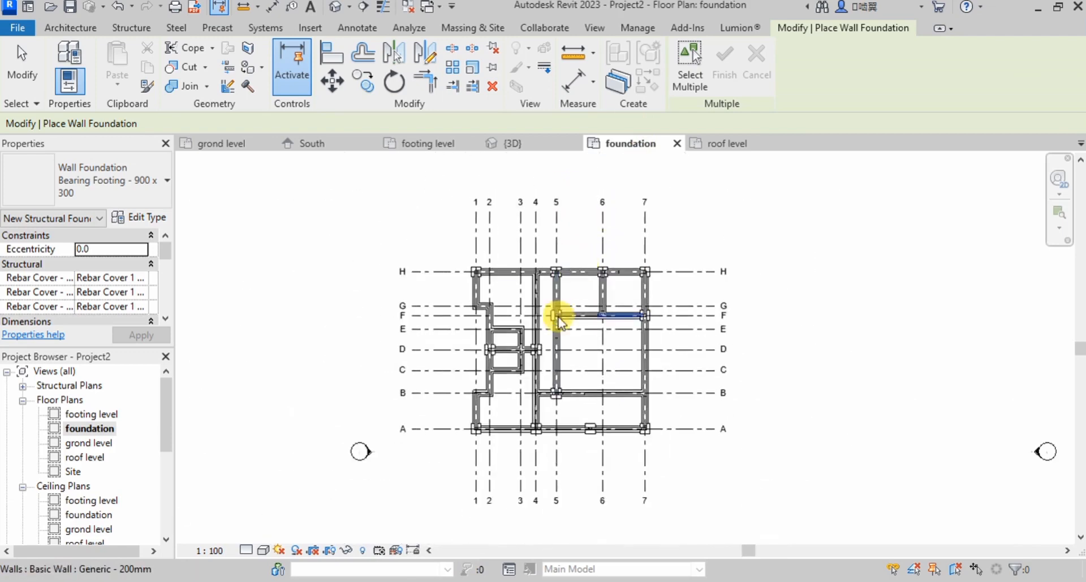
{"action": "scroll", "coordinate": [583, 246], "scroll_direction": "up", "scroll_amount": 4}
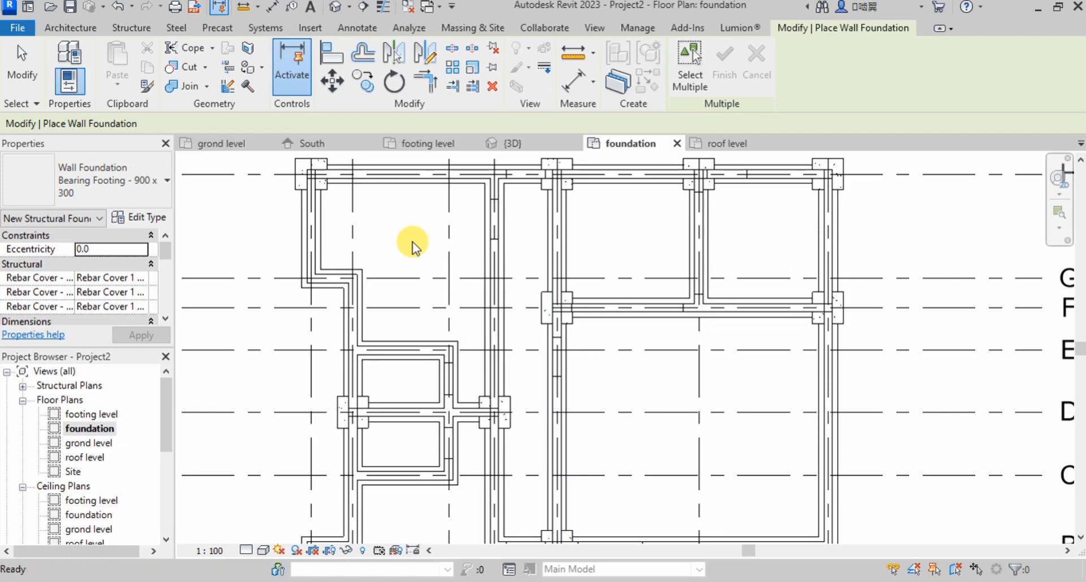
{"action": "key", "text": "t"}
{"action": "key", "text": "x"}
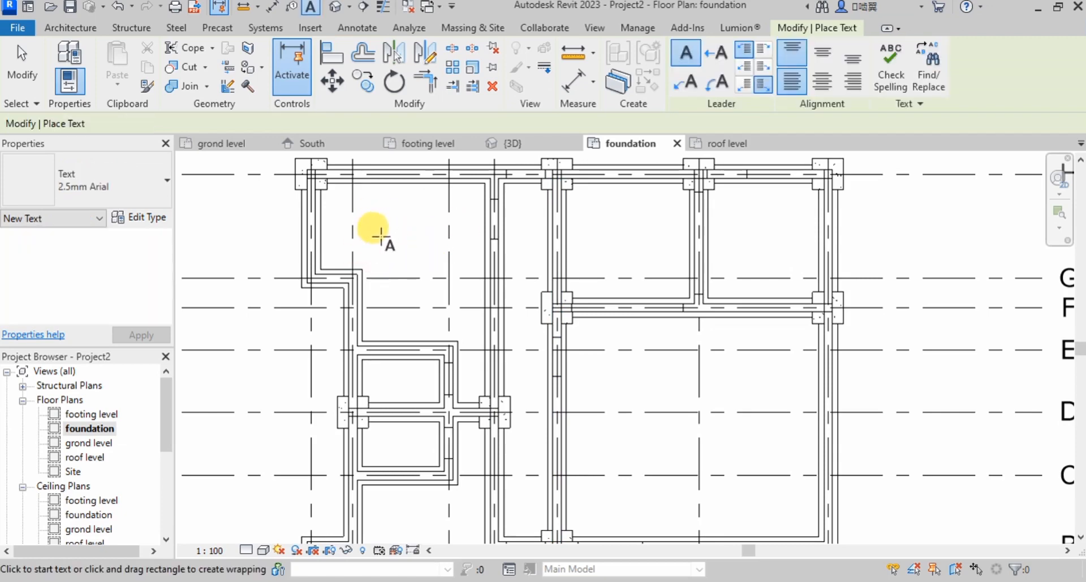
{"action": "left_click", "coordinate": [380, 236]}
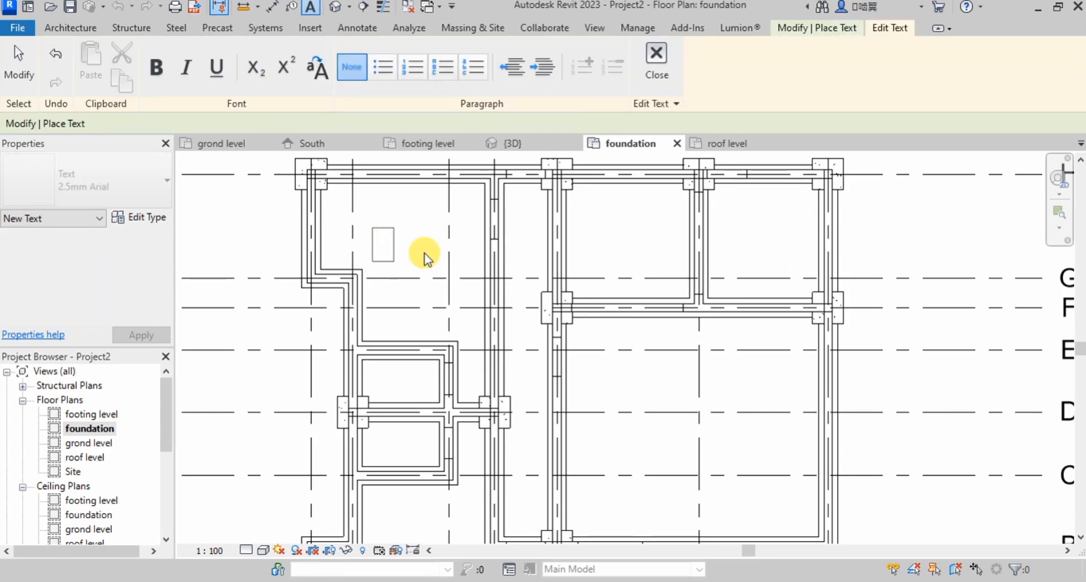
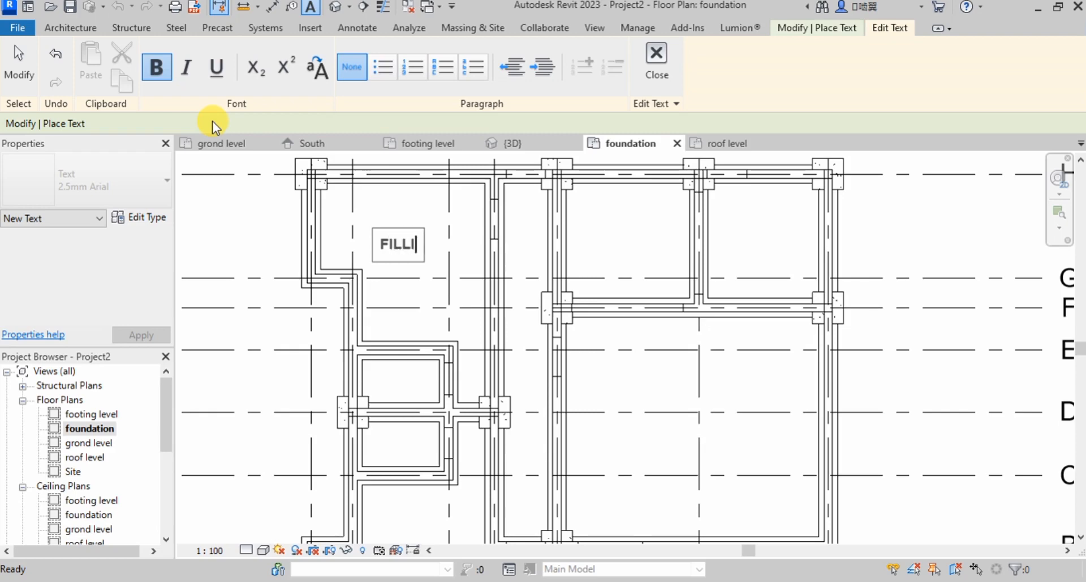
{"action": "left_click", "coordinate": [343, 226]}
{"action": "key", "text": "Escape"}
- Copy the FILLING note into the two rooms below grid H, the large room, and the two rooms between grids B and A
{"action": "left_click", "coordinate": [404, 249]}
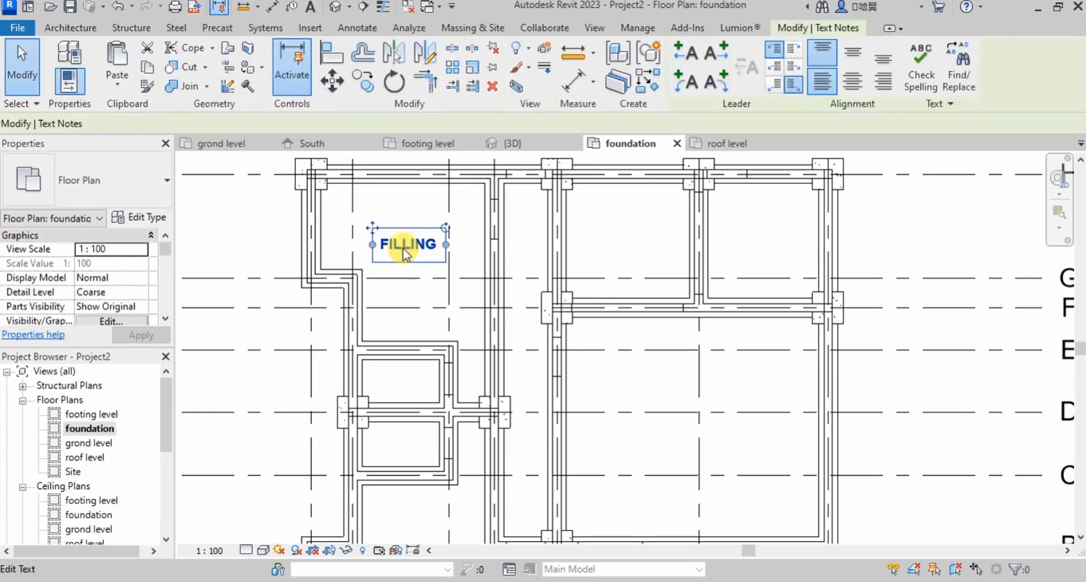
{"action": "key", "text": "c"}
{"action": "key", "text": "o"}
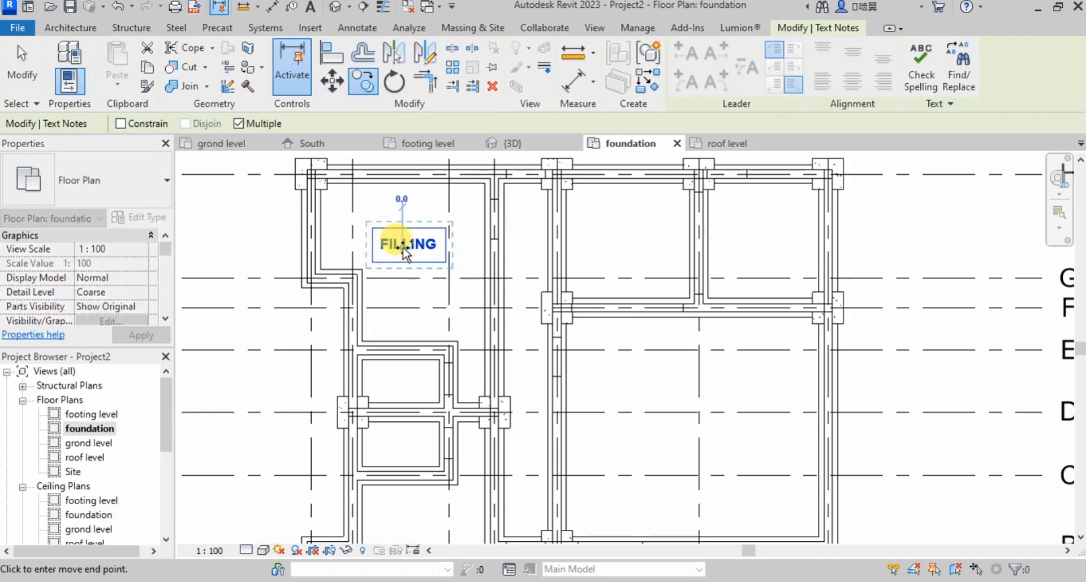
{"action": "left_click", "coordinate": [400, 206]}
{"action": "left_click", "coordinate": [625, 236]}
{"action": "left_click", "coordinate": [746, 237]}
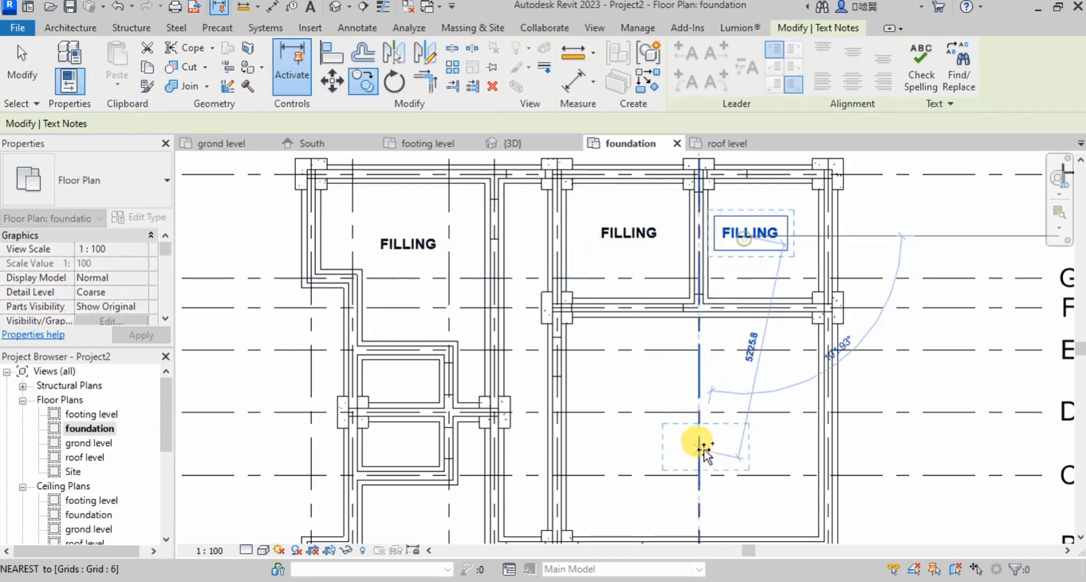
{"action": "left_click", "coordinate": [702, 439]}
{"action": "scroll", "coordinate": [542, 292], "scroll_direction": "down", "scroll_amount": 2}
{"action": "left_click", "coordinate": [456, 491]}
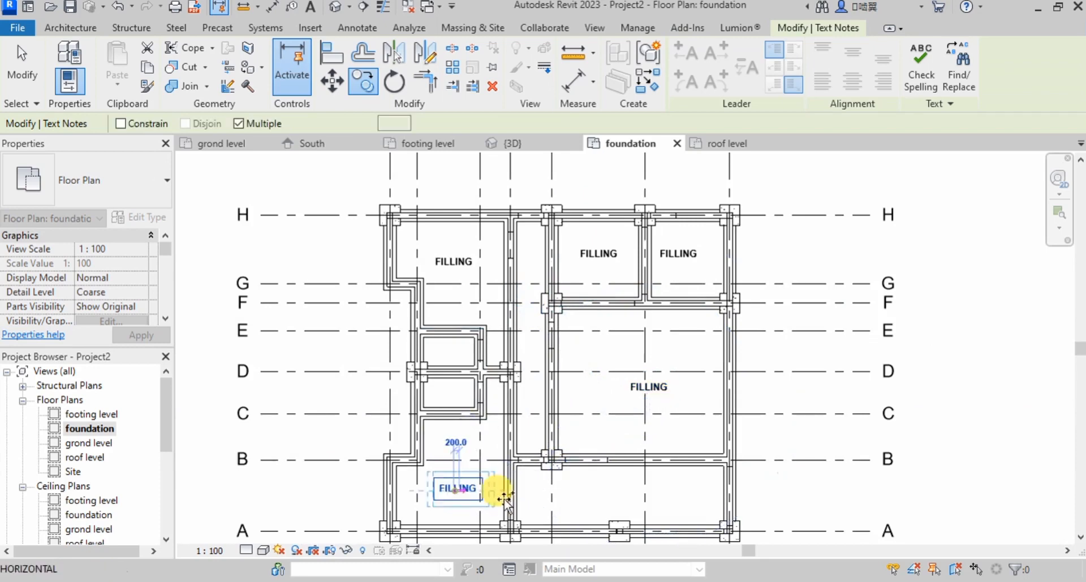
{"action": "left_click", "coordinate": [625, 491]}
- Copy the FILLING note into the two small rooms between grids E and C and the corridor between grids 4 and 5
{"action": "scroll", "coordinate": [461, 371], "scroll_direction": "up", "scroll_amount": 3}
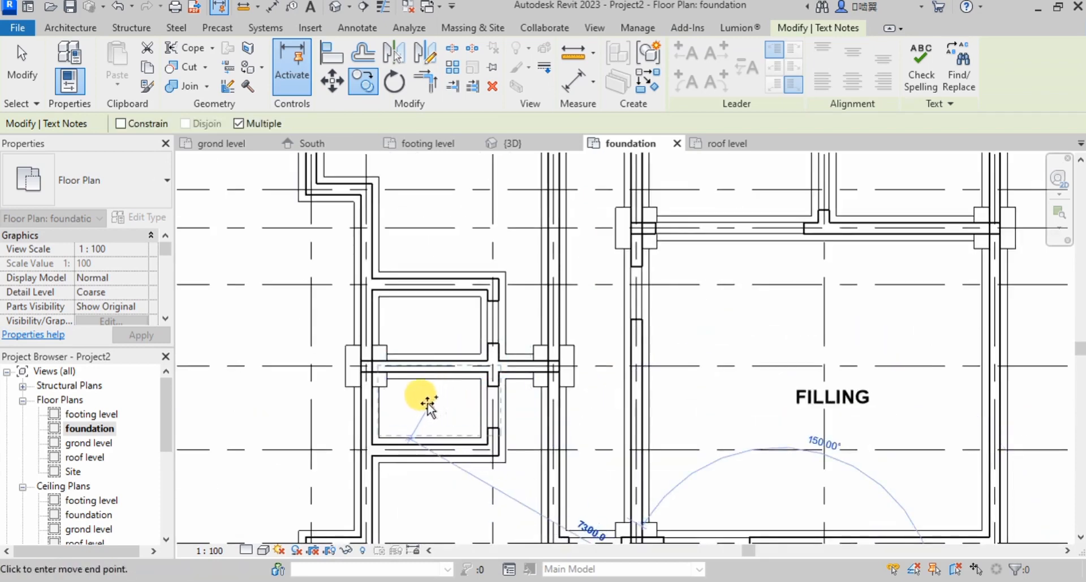
{"action": "left_click", "coordinate": [431, 408]}
{"action": "left_click", "coordinate": [430, 326]}
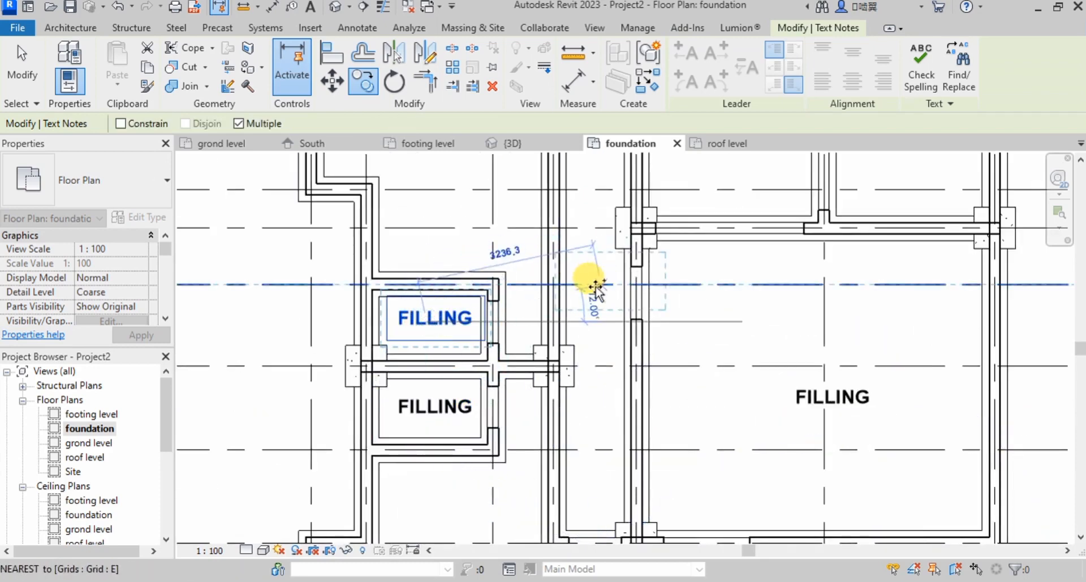
{"action": "scroll", "coordinate": [589, 283], "scroll_direction": "up", "scroll_amount": 2}
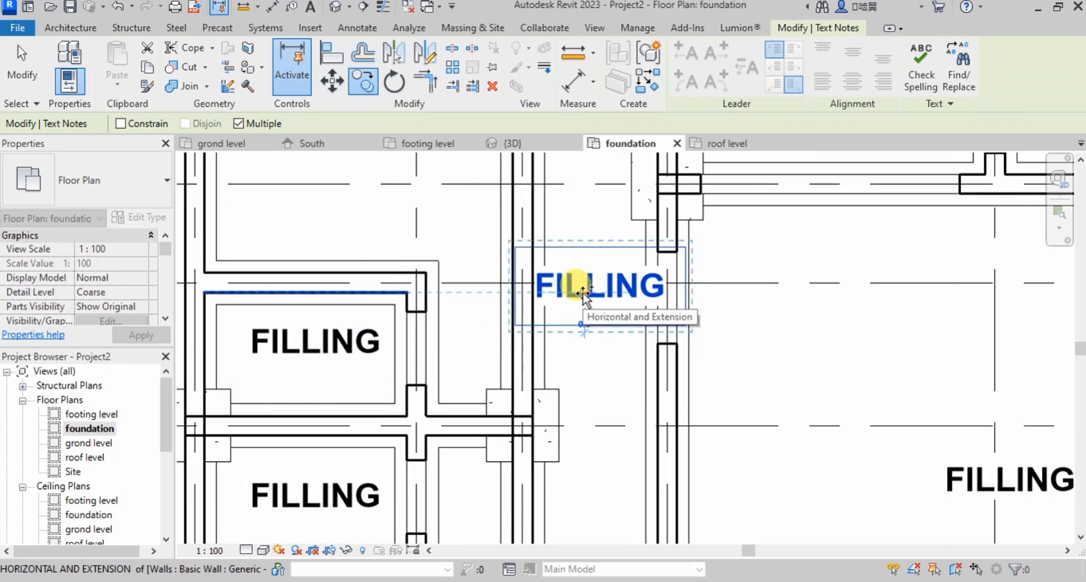
{"action": "left_click", "coordinate": [582, 291]}
{"action": "key", "text": "Escape"}
{"action": "key", "text": "Escape"}
- Rotate the corridor's FILLING note so it runs vertically between grids 4 and 5
{"action": "left_click", "coordinate": [545, 279]}
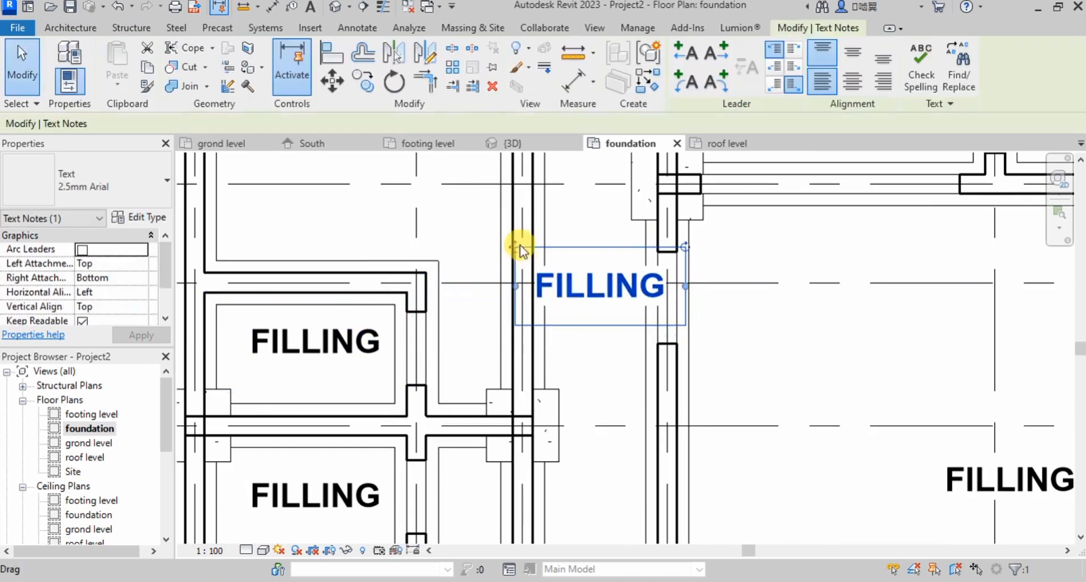
{"action": "left_click_drag", "start_coordinate": [684, 254], "coordinate": [629, 357]}
{"action": "left_click", "coordinate": [758, 308]}
{"action": "scroll", "coordinate": [467, 303], "scroll_direction": "down", "scroll_amount": 5}
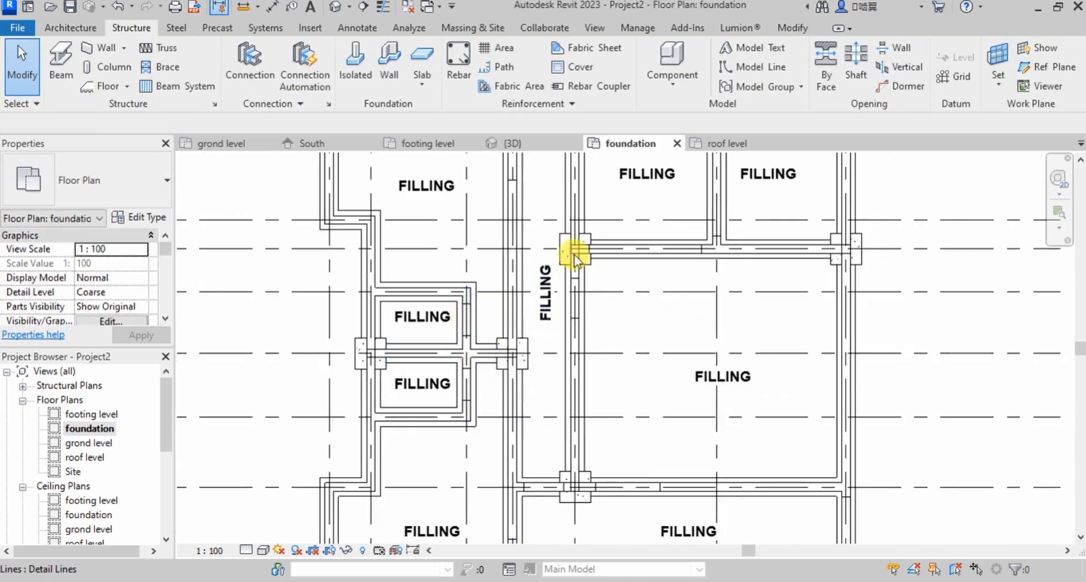
- Add an aligned dimension above the isolated footing at grids H and 1 for its horizontal width
{"action": "scroll", "coordinate": [595, 352], "scroll_direction": "up", "scroll_amount": 2}
{"action": "scroll", "coordinate": [600, 357], "scroll_direction": "down", "scroll_amount": 3}
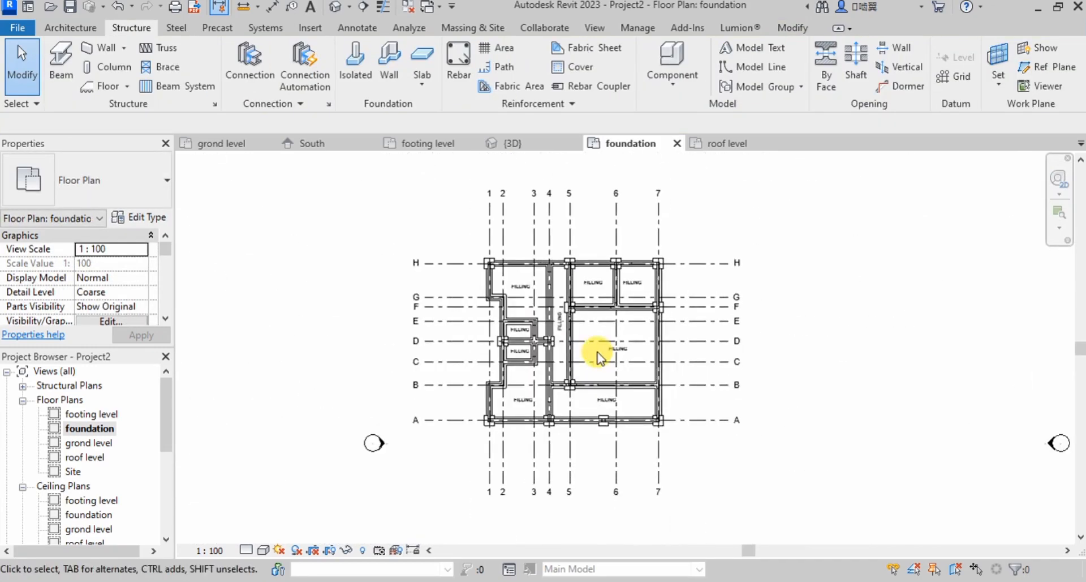
{"action": "key", "text": "d"}
{"action": "key", "text": "i"}
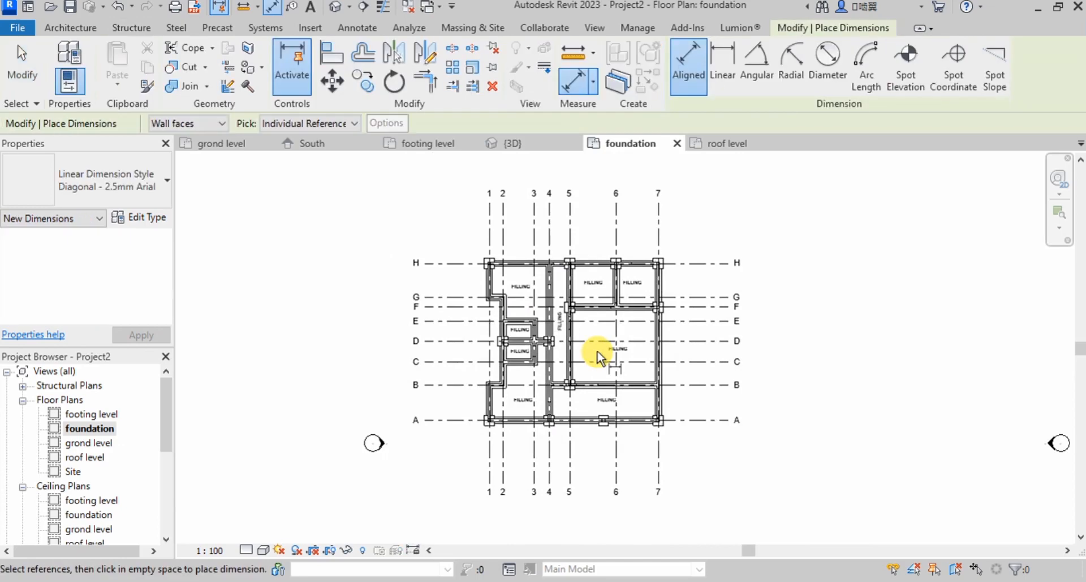
{"action": "scroll", "coordinate": [493, 263], "scroll_direction": "up", "scroll_amount": 4}
{"action": "scroll", "coordinate": [496, 272], "scroll_direction": "up", "scroll_amount": 3}
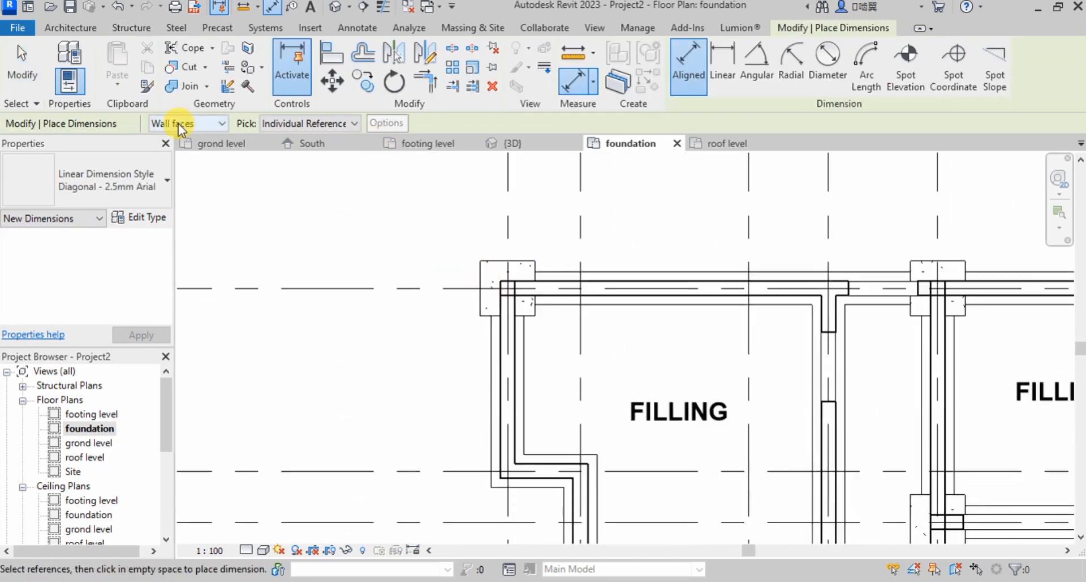
{"action": "left_click", "coordinate": [480, 276]}
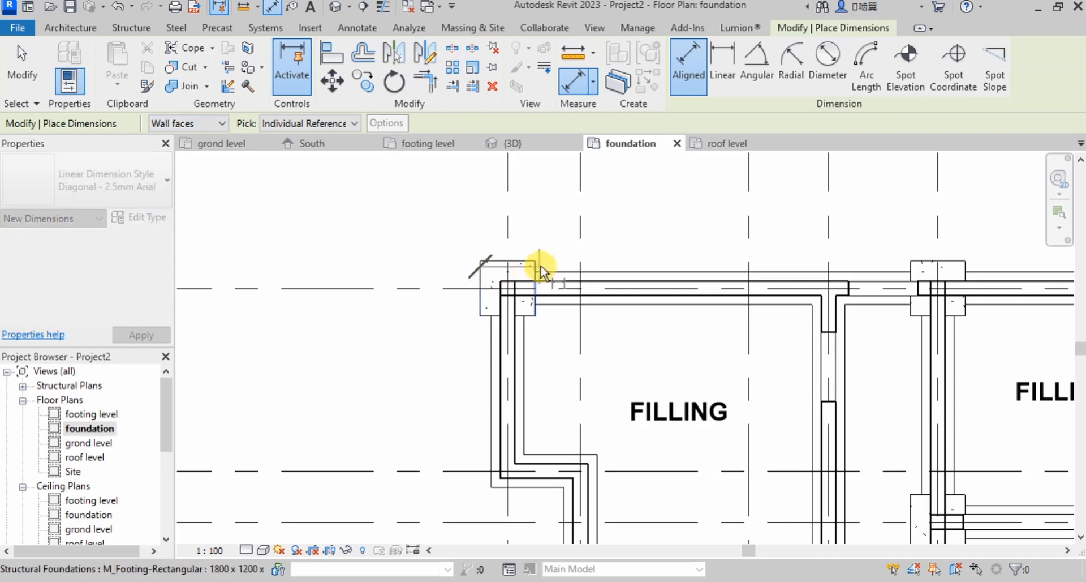
{"action": "left_click", "coordinate": [537, 268]}
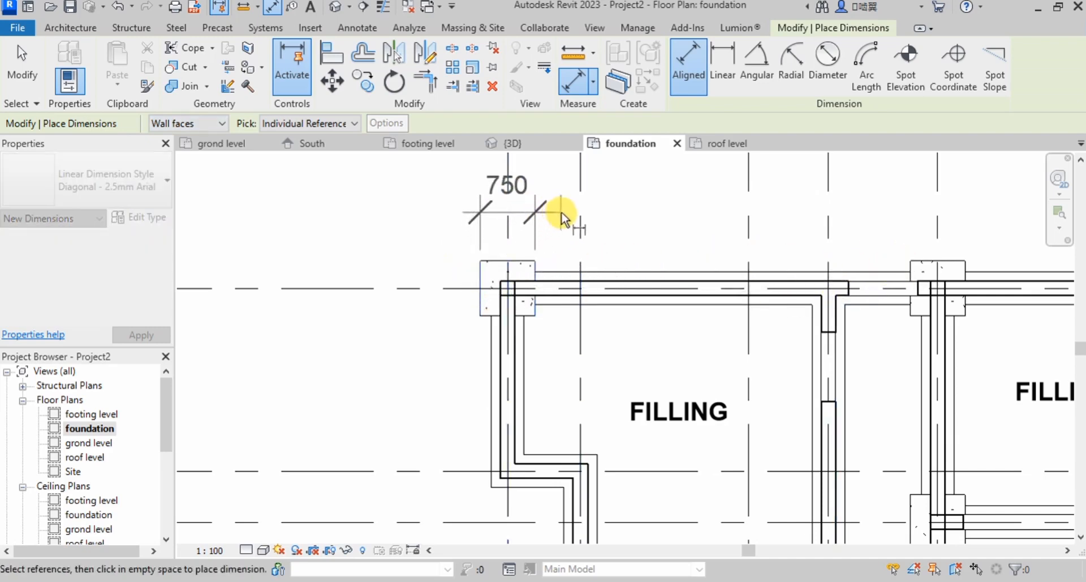
{"action": "left_click", "coordinate": [560, 213]}
- Dimension the vertical side of the isolated footing at grids H and 1, placing the dimension outside the building
{"action": "scroll", "coordinate": [492, 303], "scroll_direction": "up", "scroll_amount": 3}
{"action": "left_click", "coordinate": [486, 315]}
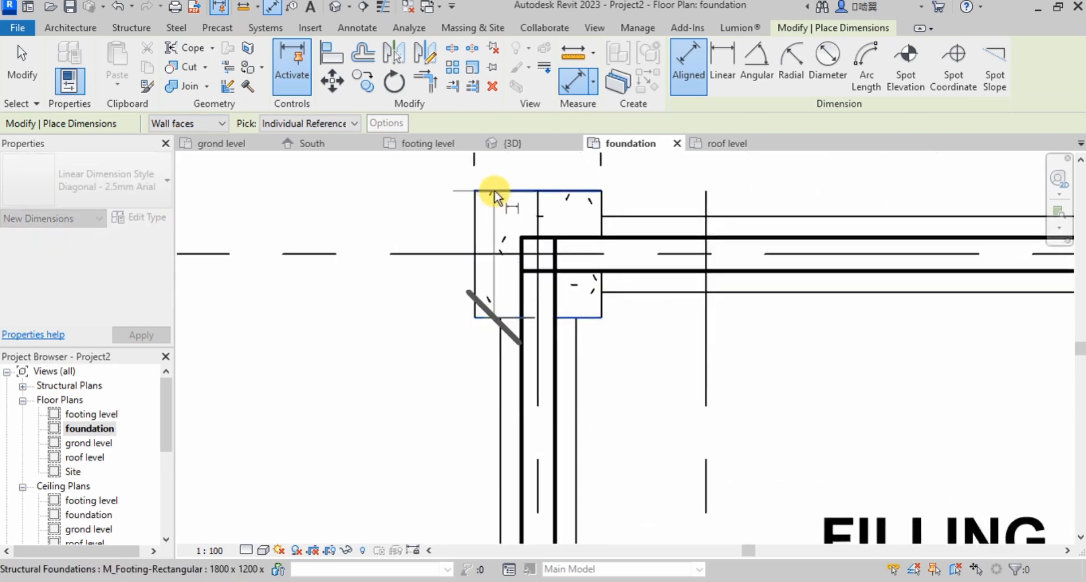
{"action": "left_click", "coordinate": [494, 191]}
{"action": "left_click", "coordinate": [383, 204]}
{"action": "scroll", "coordinate": [334, 220], "scroll_direction": "down", "scroll_amount": 3}
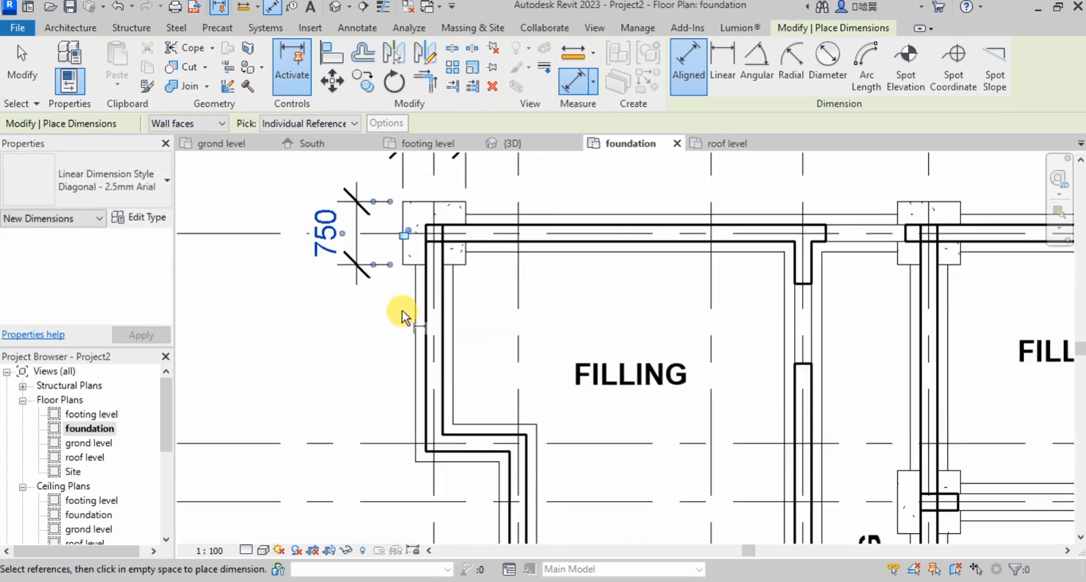
- Dimension the width of the wall foundation and the thickness of the wall on grid 1, below the corner footing
{"action": "scroll", "coordinate": [396, 312], "scroll_direction": "up", "scroll_amount": 2}
{"action": "left_click", "coordinate": [426, 300]}
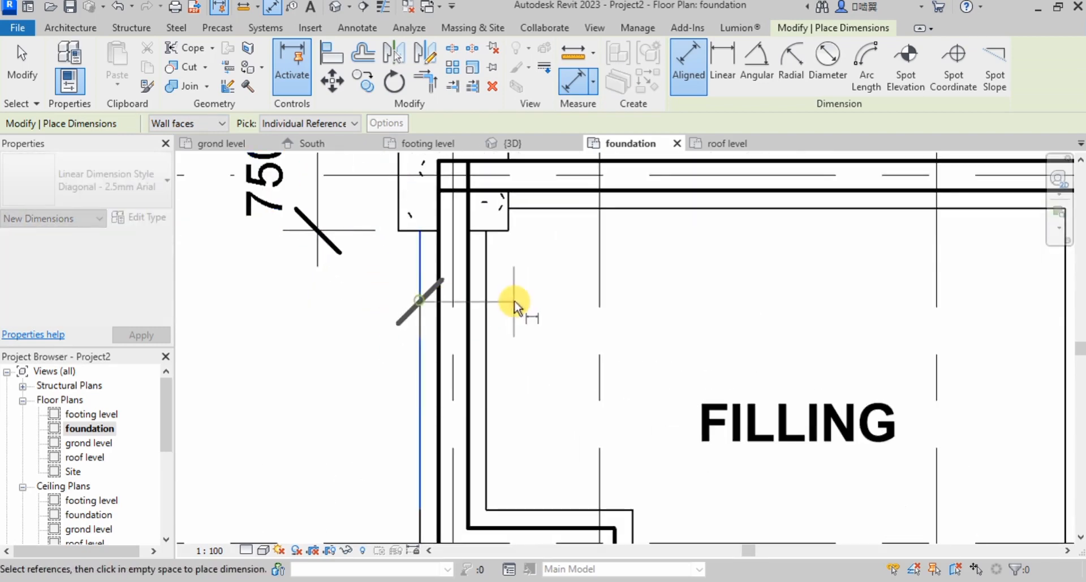
{"action": "left_click", "coordinate": [482, 289]}
{"action": "scroll", "coordinate": [486, 299], "scroll_direction": "down", "scroll_amount": 3}
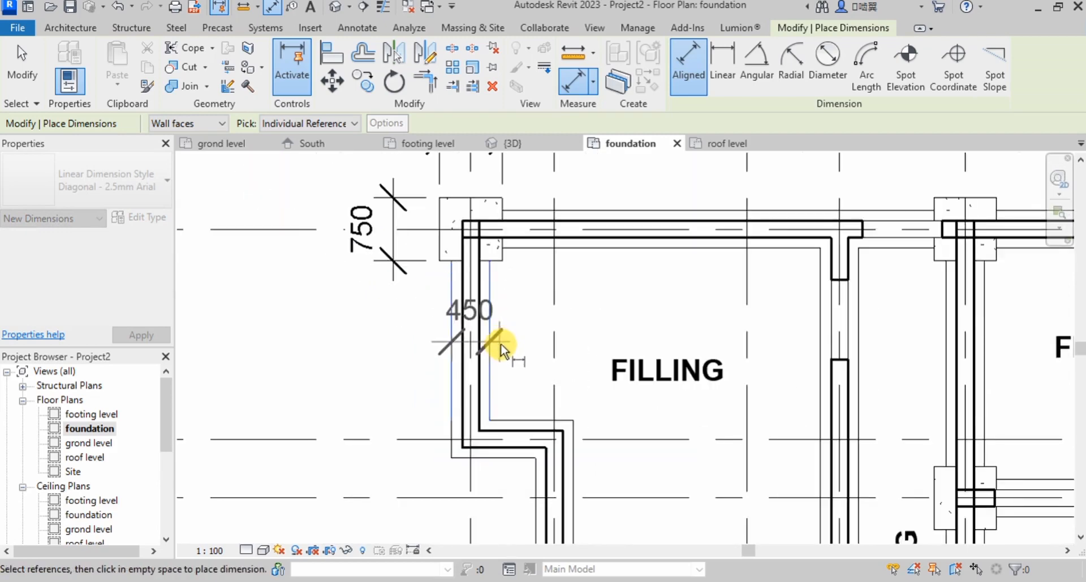
{"action": "left_click", "coordinate": [501, 364]}
{"action": "left_click", "coordinate": [462, 286]}
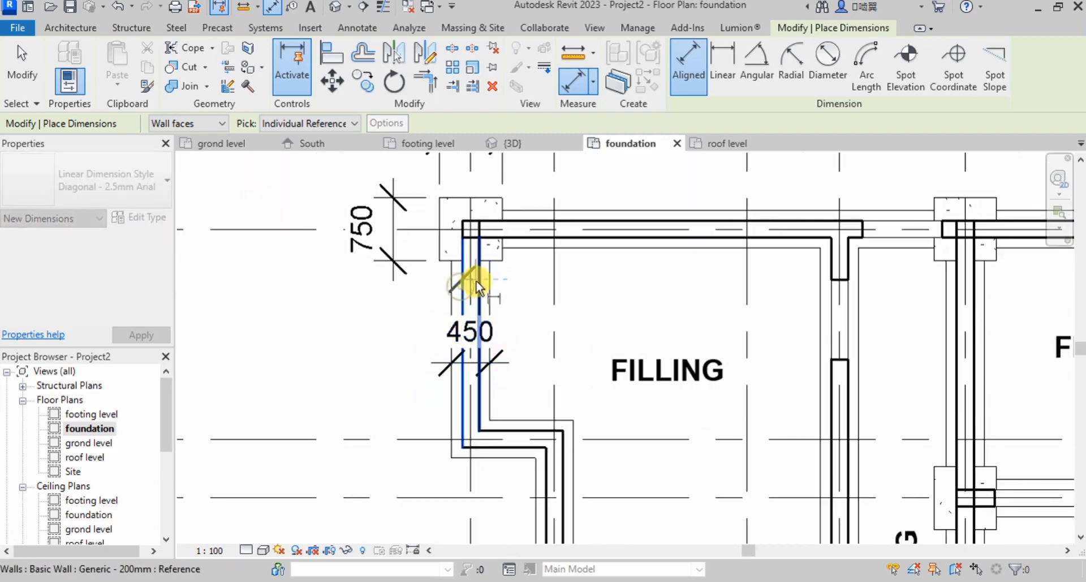
{"action": "left_click", "coordinate": [479, 286]}
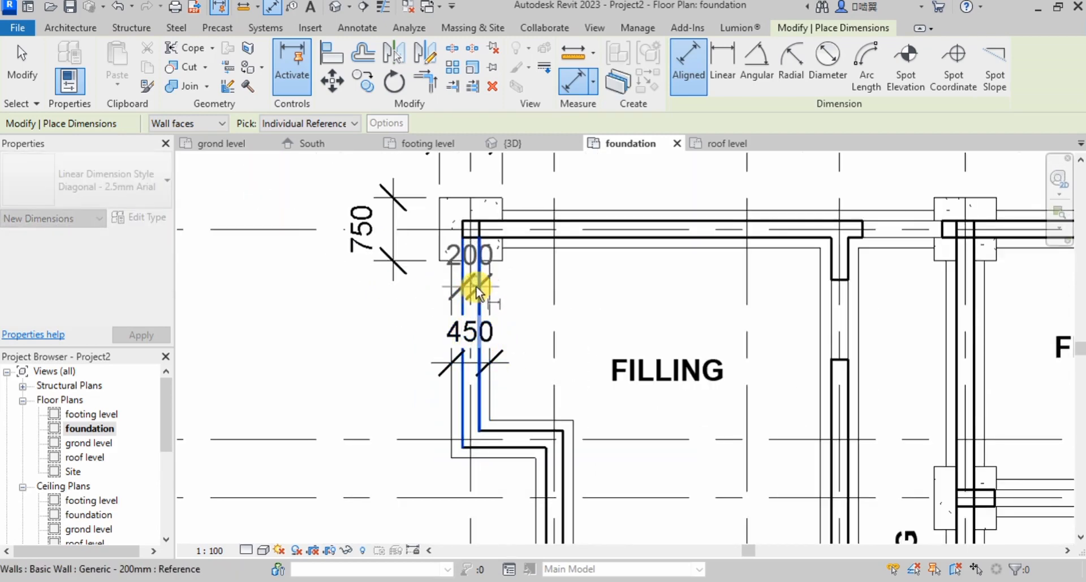
{"action": "left_click", "coordinate": [544, 317]}
- Add a continuous aligned dimension chain across grids 1 to 7 above the plan
{"action": "scroll", "coordinate": [461, 301], "scroll_direction": "down", "scroll_amount": 4}
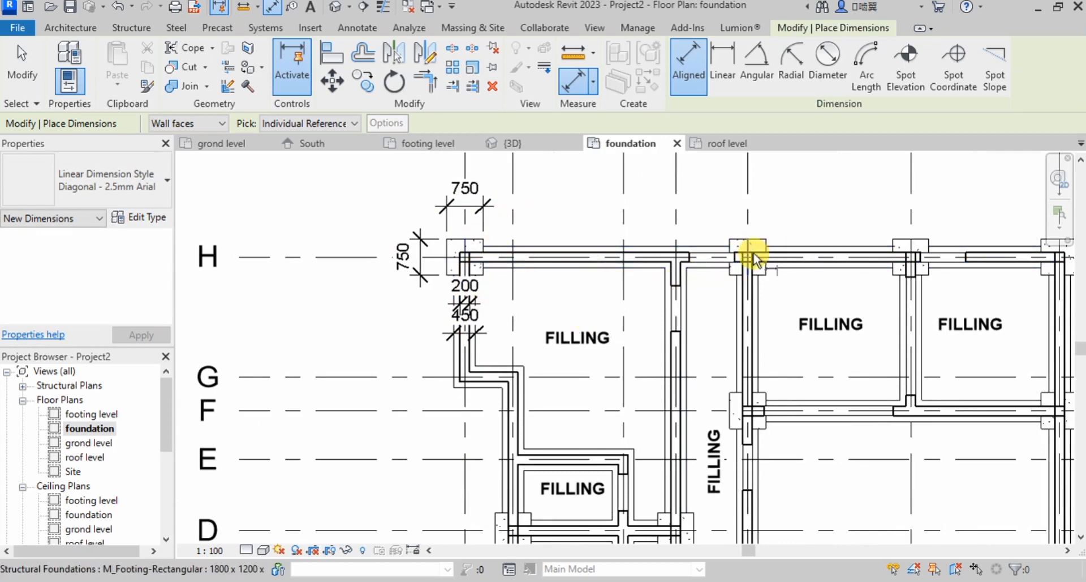
{"action": "scroll", "coordinate": [460, 273], "scroll_direction": "down", "scroll_amount": 3}
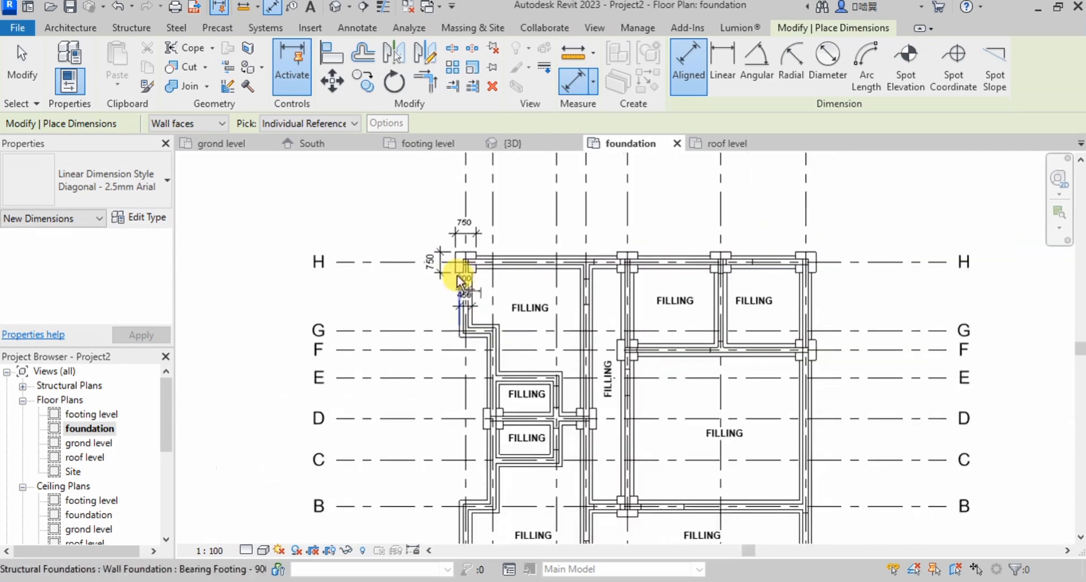
{"action": "left_click", "coordinate": [465, 199]}
{"action": "left_click", "coordinate": [493, 202]}
{"action": "left_click", "coordinate": [557, 198]}
{"action": "left_click", "coordinate": [586, 197]}
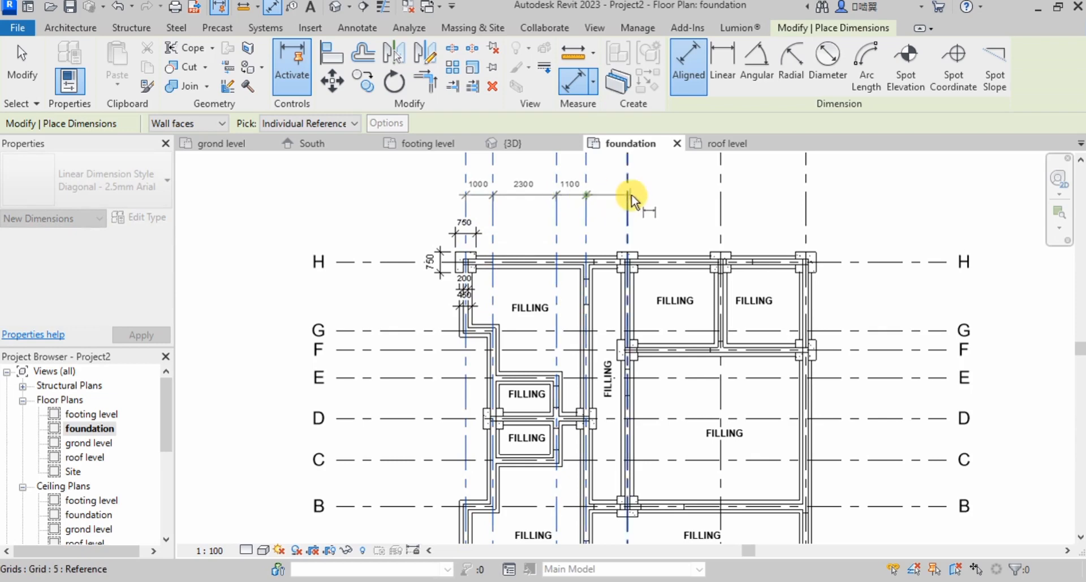
{"action": "left_click", "coordinate": [628, 196]}
{"action": "left_click", "coordinate": [720, 192]}
{"action": "left_click", "coordinate": [806, 190]}
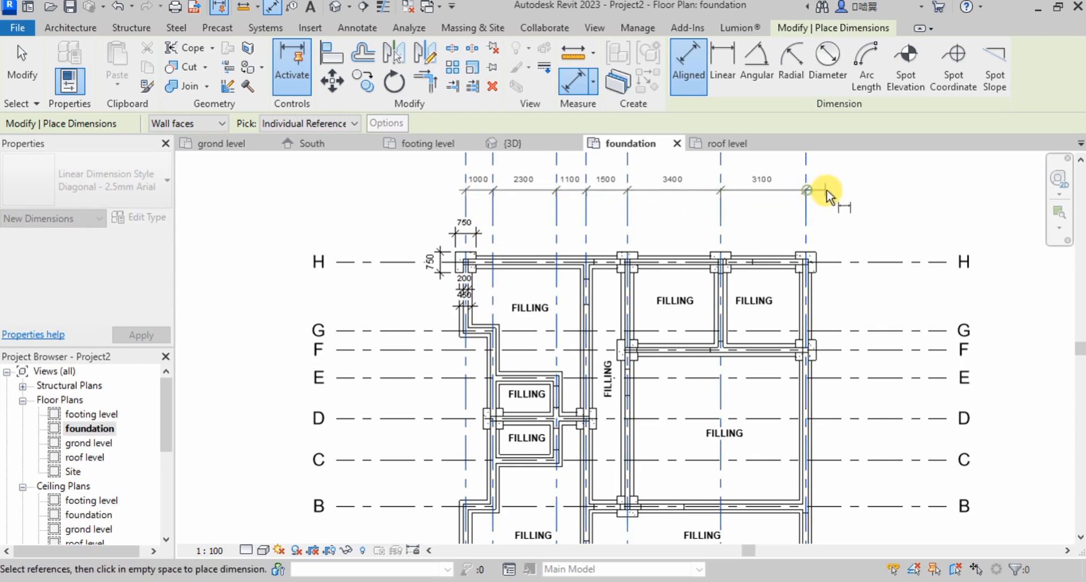
{"action": "left_click", "coordinate": [843, 194]}
- Add an overall aligned dimension from grid 1 to grid 7 above the chain of grid dimensions
{"action": "scroll", "coordinate": [819, 283], "scroll_direction": "down", "scroll_amount": 3}
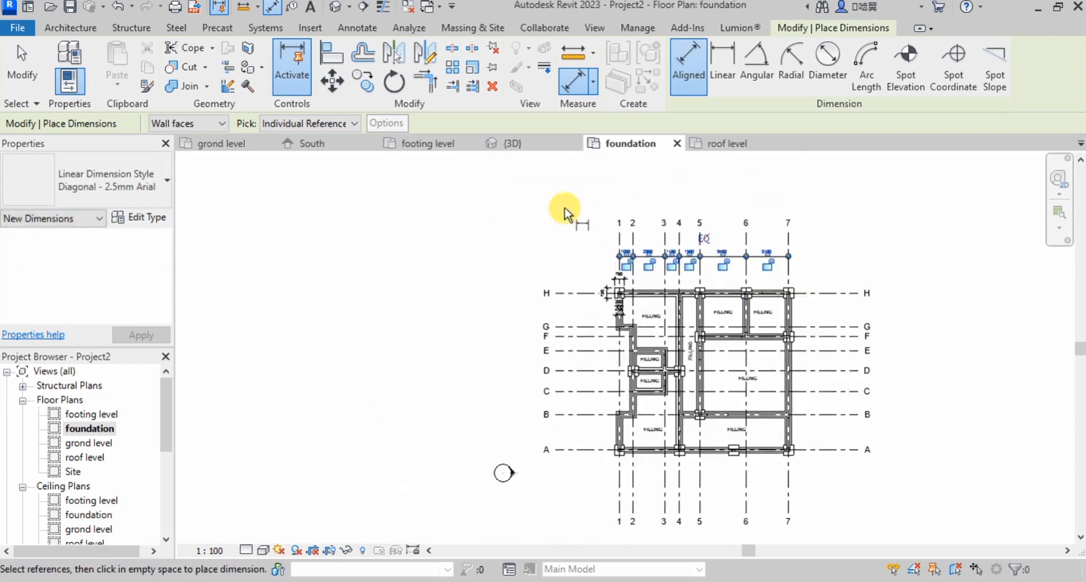
{"action": "scroll", "coordinate": [626, 241], "scroll_direction": "up", "scroll_amount": 3}
{"action": "left_click", "coordinate": [618, 232]}
{"action": "scroll", "coordinate": [622, 232], "scroll_direction": "down", "scroll_amount": 2}
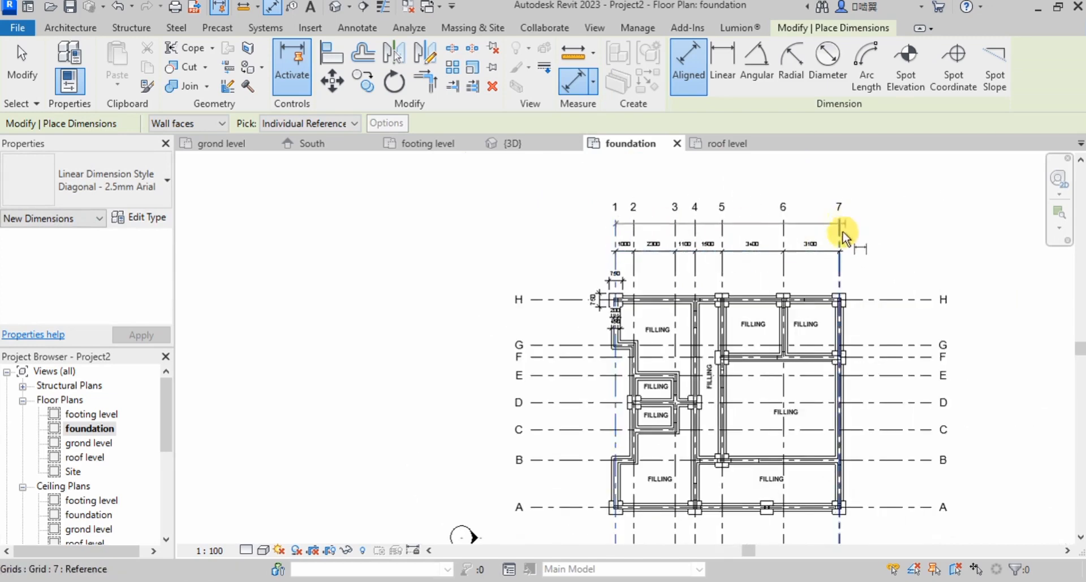
{"action": "scroll", "coordinate": [841, 232], "scroll_direction": "up", "scroll_amount": 2}
{"action": "left_click", "coordinate": [839, 231]}
{"action": "left_click", "coordinate": [893, 230]}
- Add a continuous aligned dimension chain across grids H to A, to the left of the plan
{"action": "scroll", "coordinate": [843, 201], "scroll_direction": "down", "scroll_amount": 2}
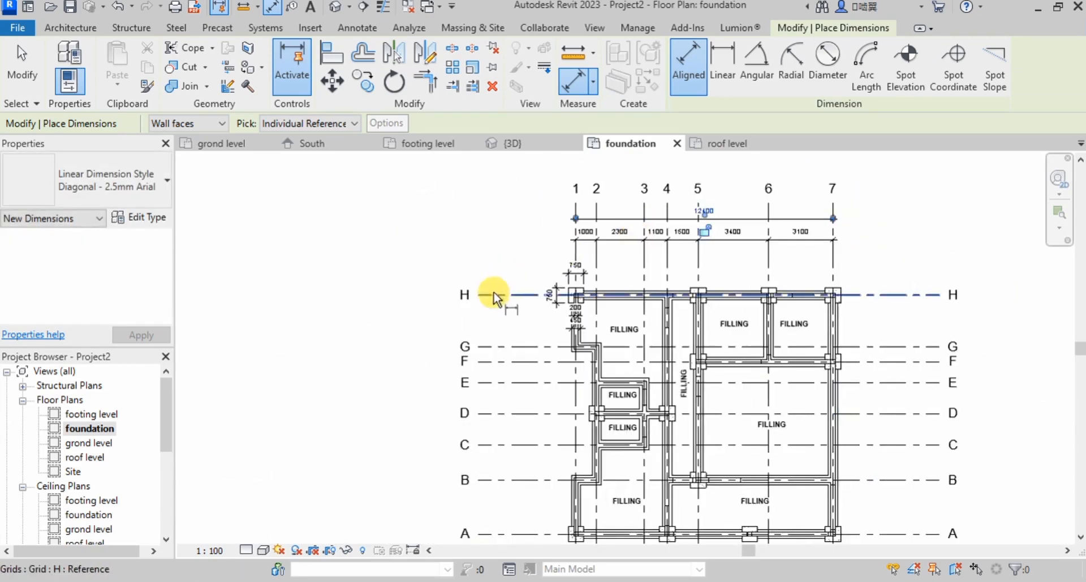
{"action": "left_click", "coordinate": [495, 294]}
{"action": "left_click", "coordinate": [538, 346]}
{"action": "left_click", "coordinate": [538, 360]}
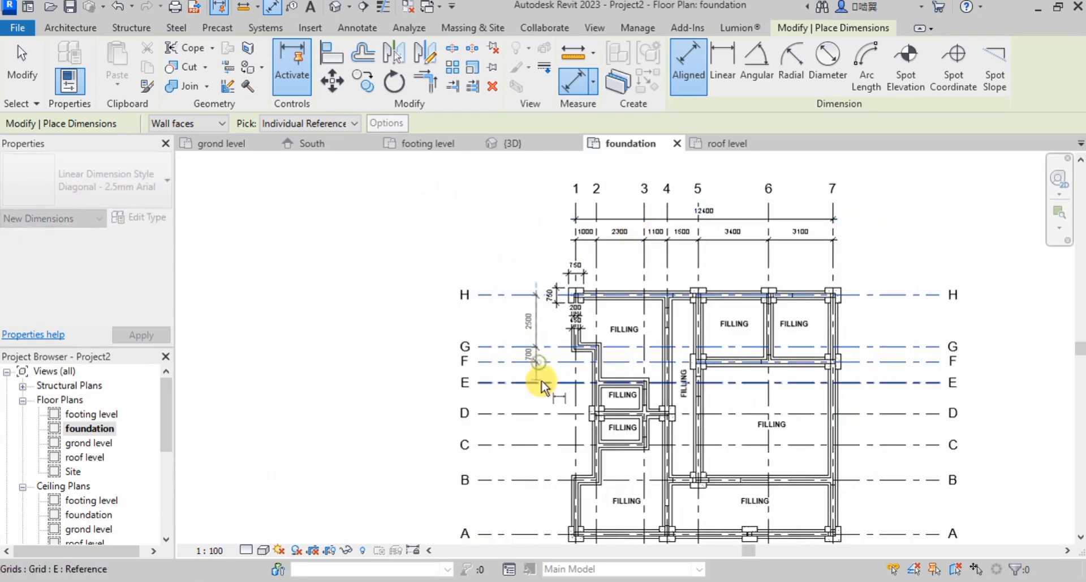
{"action": "left_click", "coordinate": [542, 383]}
{"action": "left_click", "coordinate": [543, 412]}
{"action": "left_click", "coordinate": [544, 444]}
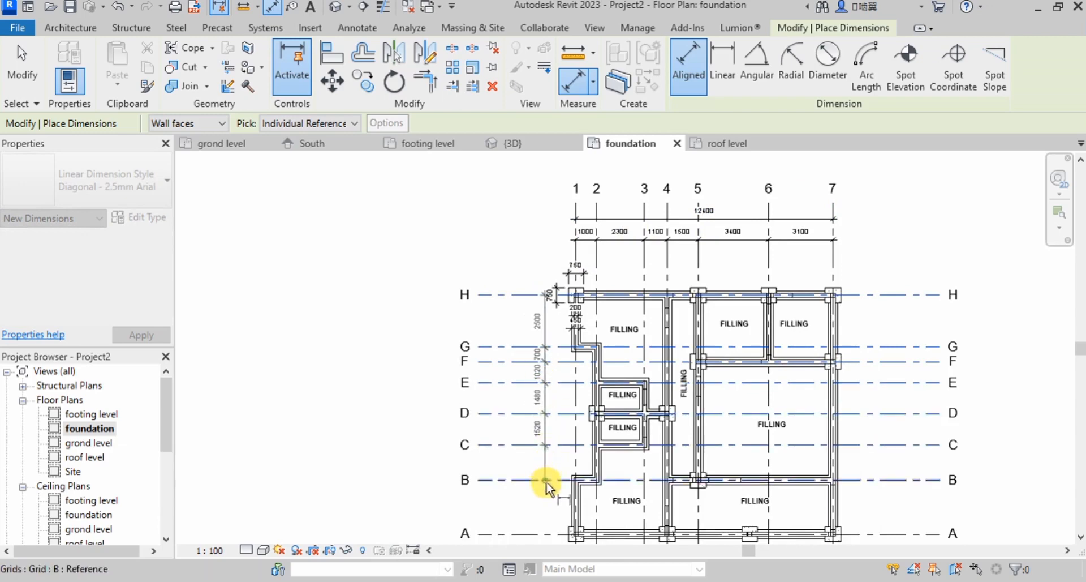
{"action": "left_click", "coordinate": [545, 480]}
{"action": "scroll", "coordinate": [544, 408], "scroll_direction": "down", "scroll_amount": 2}
{"action": "scroll", "coordinate": [529, 411], "scroll_direction": "up", "scroll_amount": 3}
{"action": "left_click", "coordinate": [531, 407]}
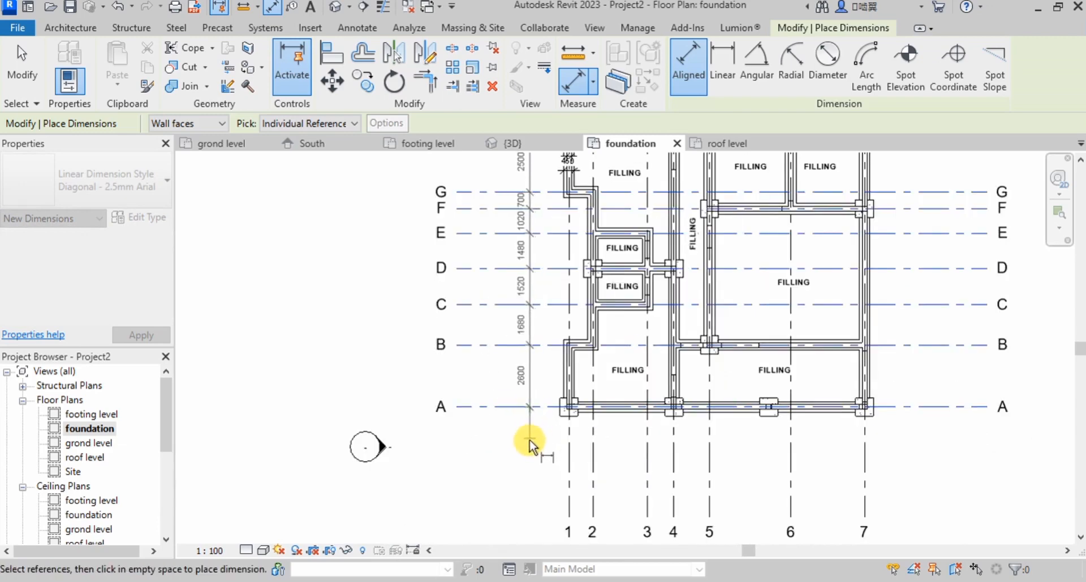
{"action": "left_click", "coordinate": [530, 447]}
- Add an overall aligned dimension from grid A to grid H, outside the chain of lettered-grid dimensions
{"action": "scroll", "coordinate": [502, 430], "scroll_direction": "down", "scroll_amount": 2}
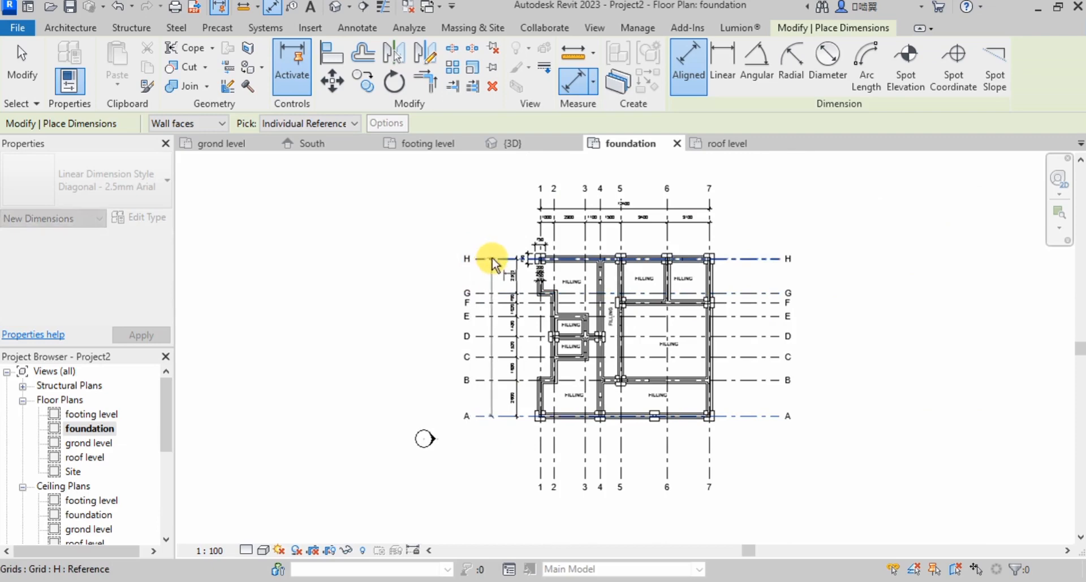
{"action": "left_click", "coordinate": [492, 258]}
{"action": "left_click", "coordinate": [497, 228]}
{"action": "scroll", "coordinate": [539, 450], "scroll_direction": "up", "scroll_amount": 3}
{"action": "left_click", "coordinate": [542, 449]}
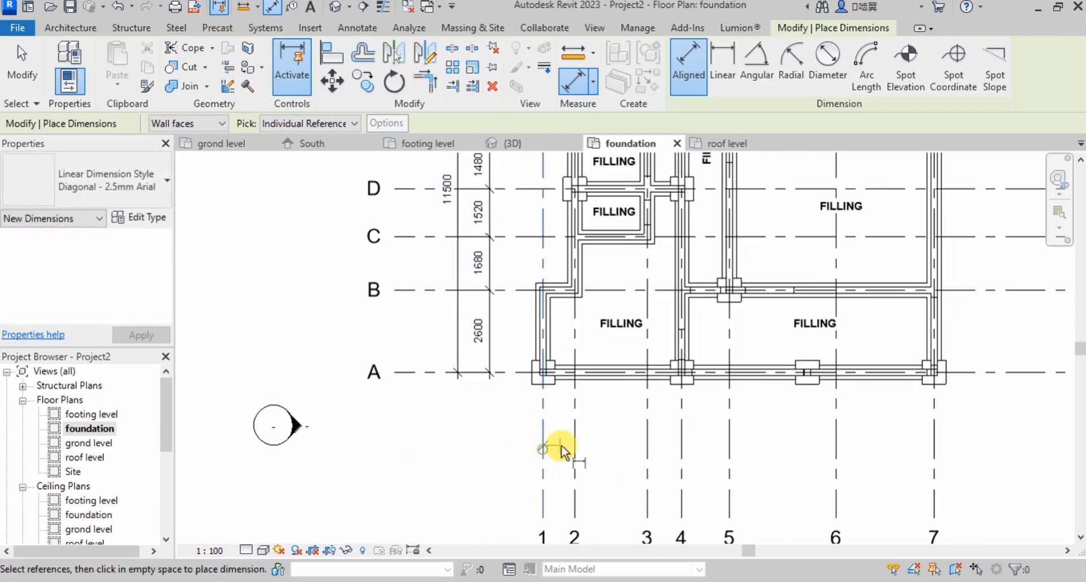
{"action": "left_click", "coordinate": [568, 444]}
{"action": "left_click", "coordinate": [543, 443]}
{"action": "left_click", "coordinate": [572, 441]}
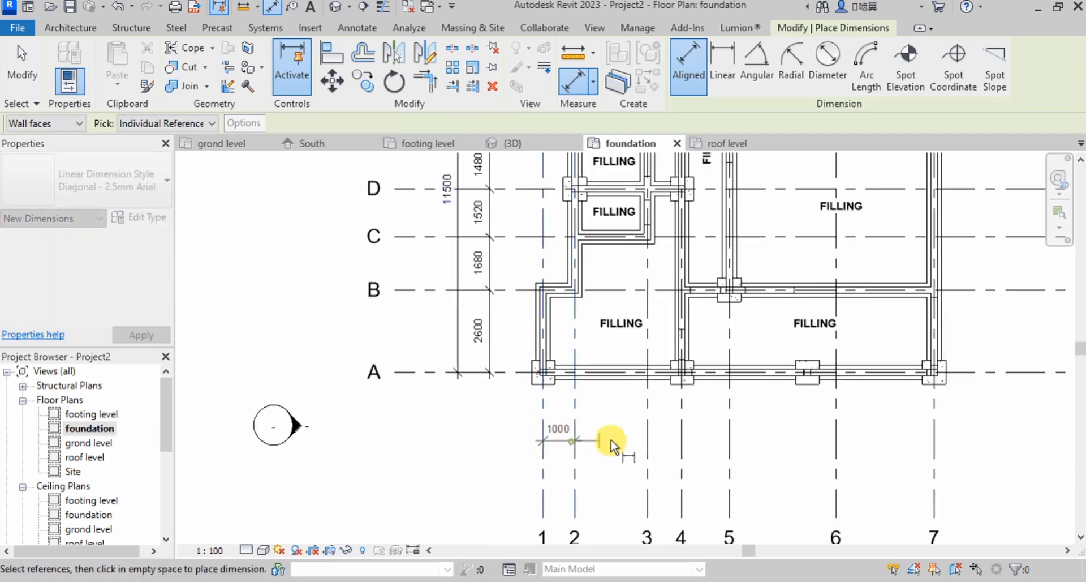
{"action": "left_click", "coordinate": [647, 436]}
{"action": "left_click", "coordinate": [682, 435]}
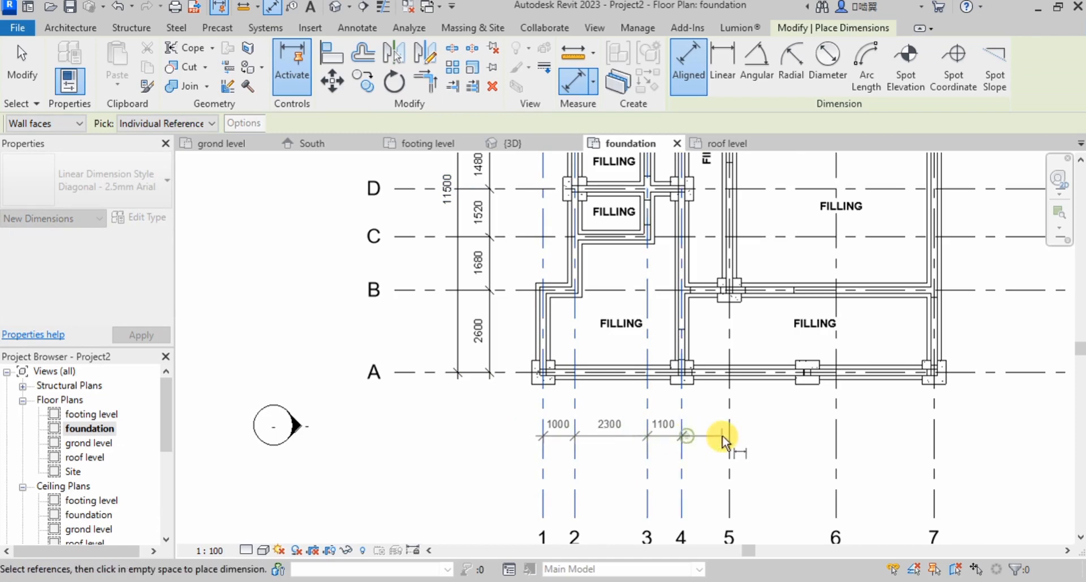
{"action": "left_click", "coordinate": [724, 441]}
{"action": "left_click", "coordinate": [836, 442]}
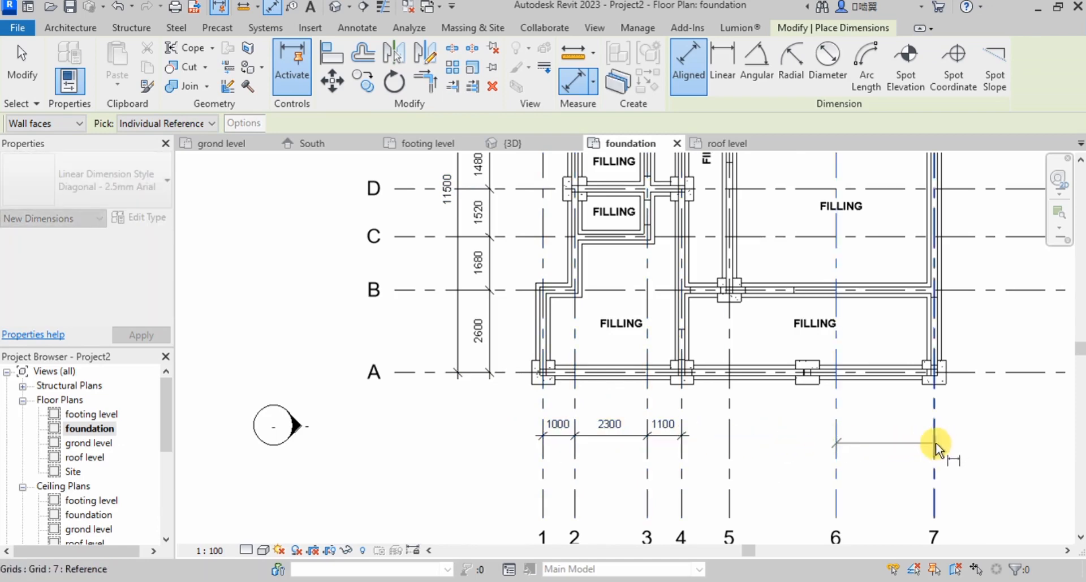
{"action": "key", "text": "Escape"}
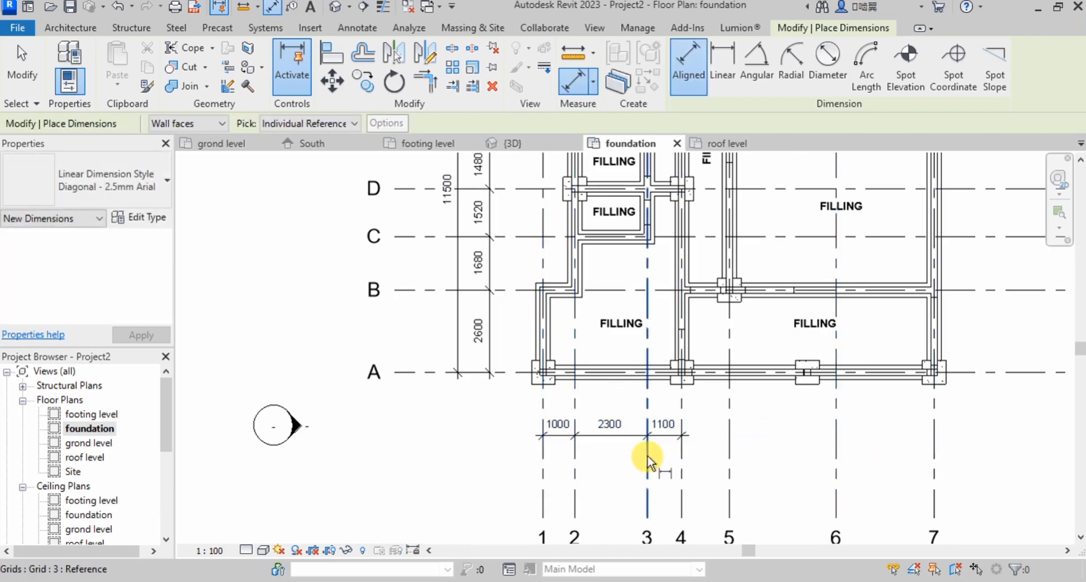
{"action": "key", "text": "ctrl+z"}
- Add a continuous aligned dimension chain across grids 1 to 7 below the plan, between grid A and the grid labels
{"action": "left_click", "coordinate": [544, 435]}
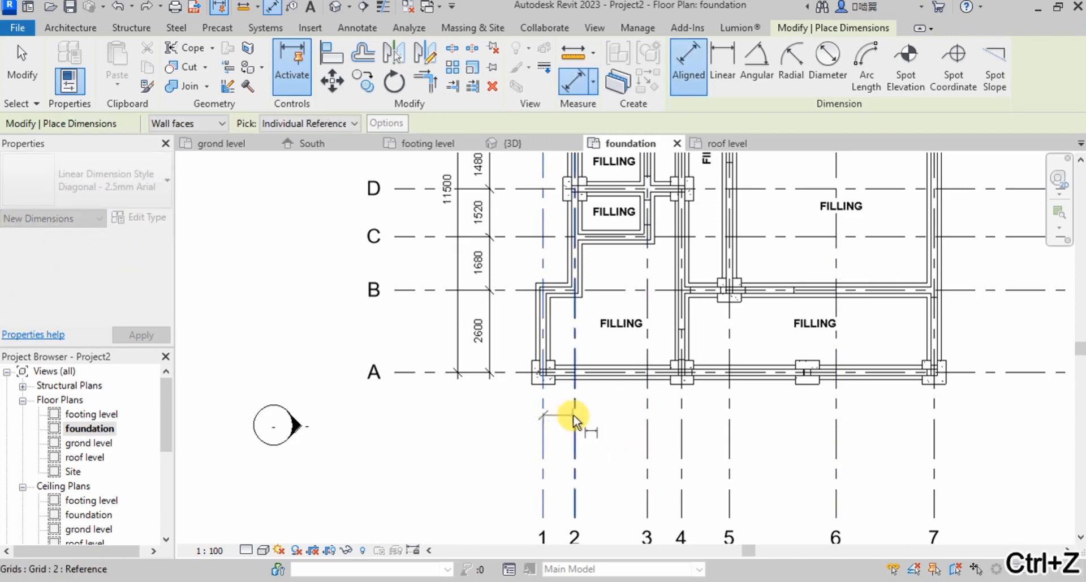
{"action": "left_click", "coordinate": [575, 419]}
{"action": "left_click", "coordinate": [648, 423]}
{"action": "left_click", "coordinate": [682, 423]}
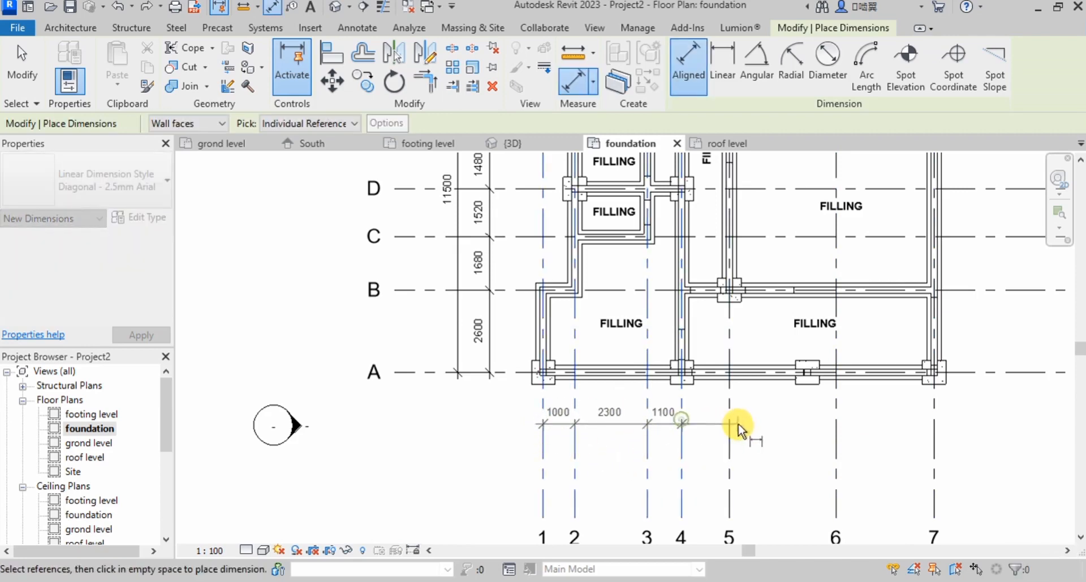
{"action": "left_click", "coordinate": [730, 424]}
{"action": "left_click", "coordinate": [836, 429]}
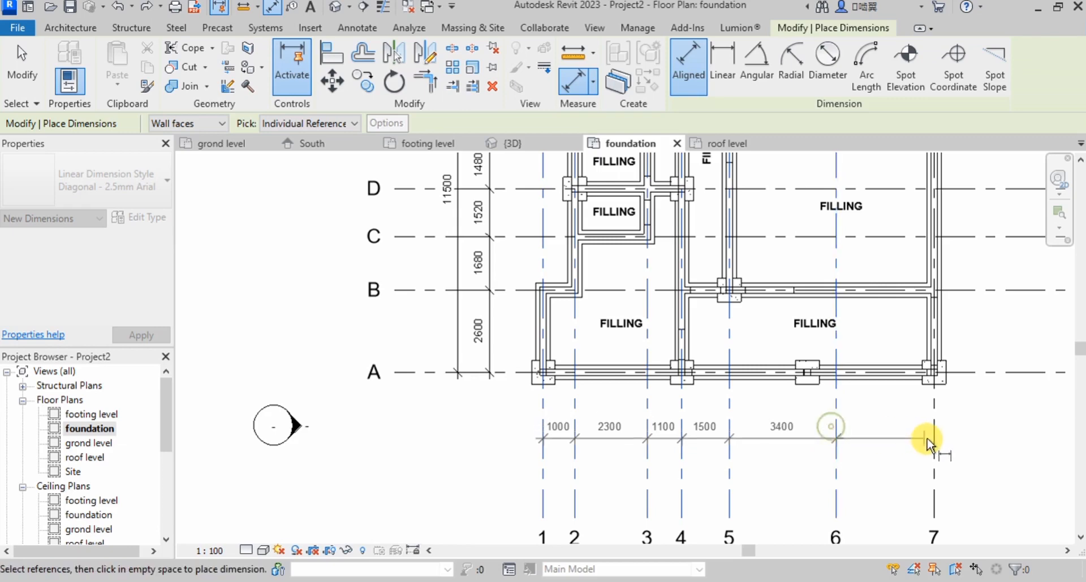
{"action": "left_click", "coordinate": [934, 442]}
{"action": "left_click", "coordinate": [970, 453]}
- Add an overall aligned dimension from grid 1 to grid 7 below the lower chain of grid dimensions
{"action": "scroll", "coordinate": [778, 338], "scroll_direction": "down", "scroll_amount": 2}
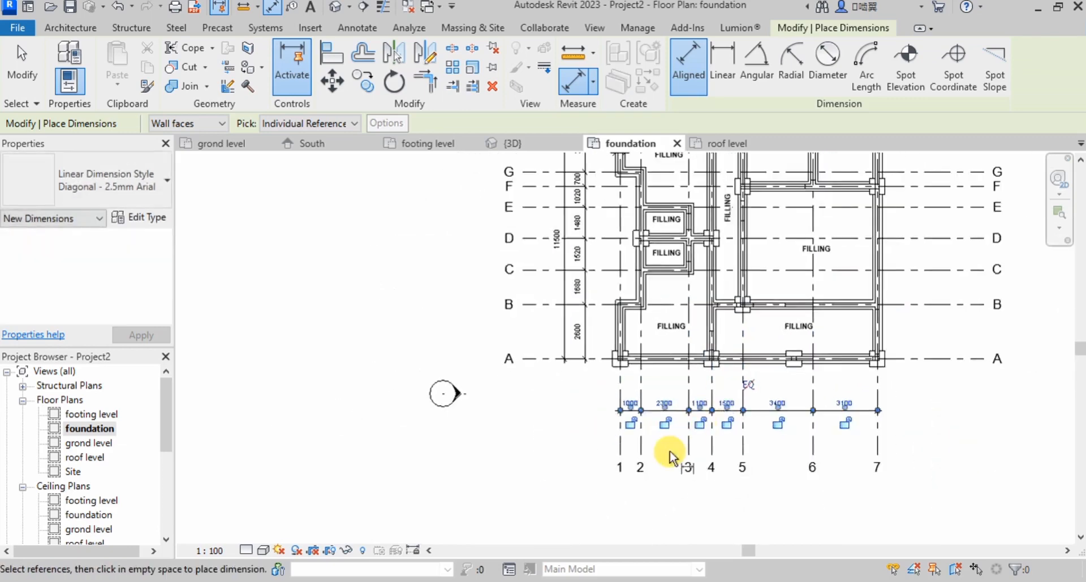
{"action": "scroll", "coordinate": [668, 455], "scroll_direction": "up", "scroll_amount": 2}
{"action": "left_click", "coordinate": [586, 424]}
{"action": "scroll", "coordinate": [417, 370], "scroll_direction": "down", "scroll_amount": 2}
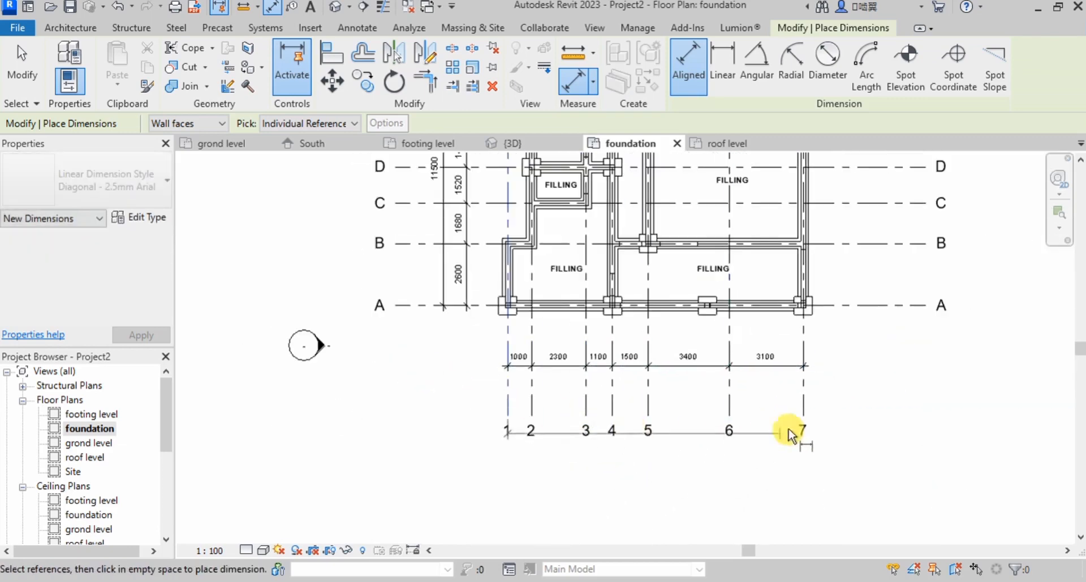
{"action": "scroll", "coordinate": [800, 395], "scroll_direction": "up", "scroll_amount": 2}
{"action": "left_click", "coordinate": [806, 393]}
{"action": "left_click", "coordinate": [842, 386]}
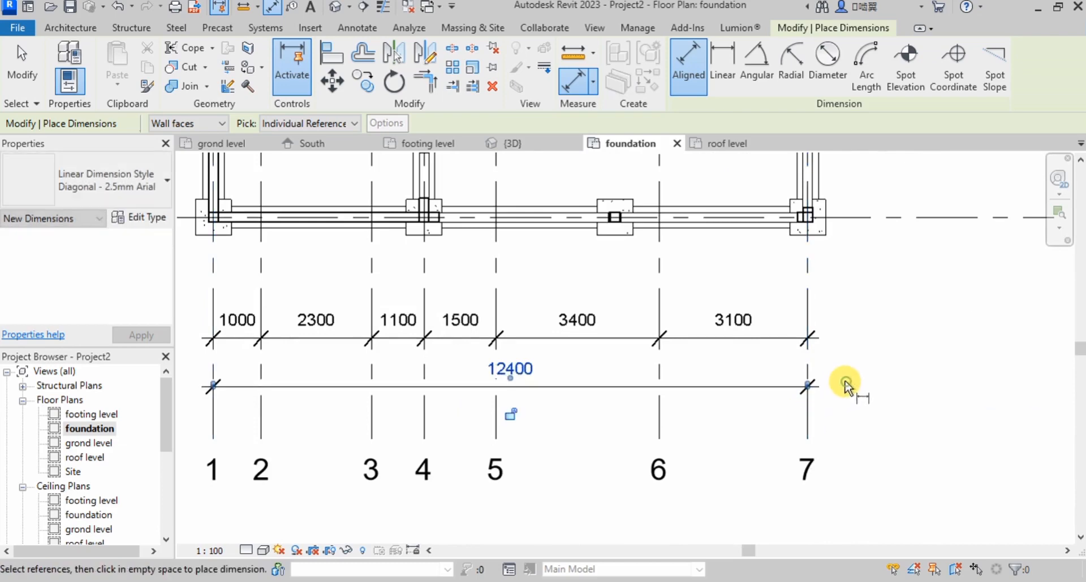
- Add a chained aligned dimension string across grid lines A to H on the right side of the foundation plan
{"action": "scroll", "coordinate": [586, 470], "scroll_direction": "down", "scroll_amount": 2}
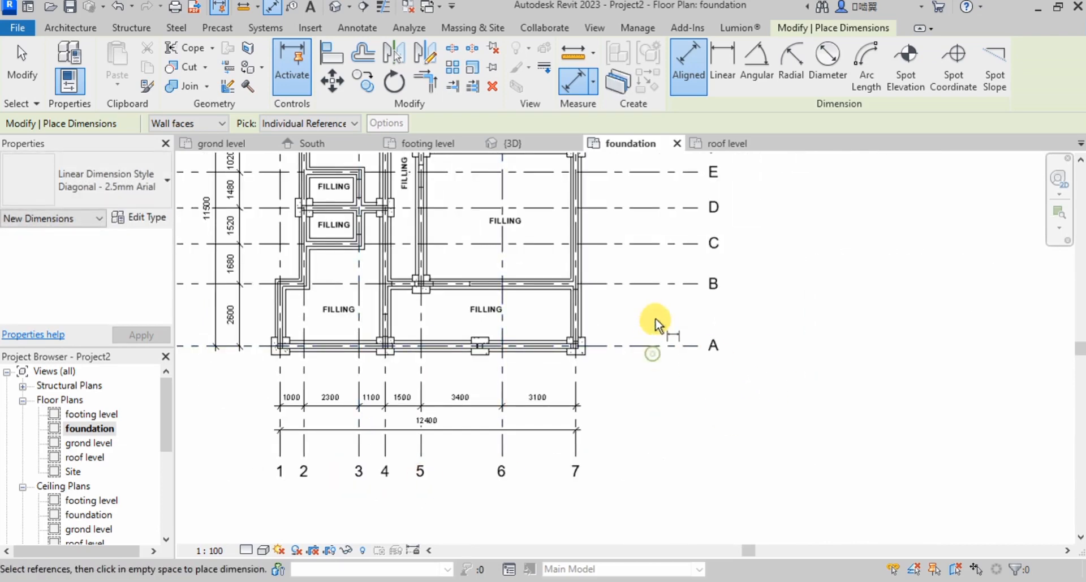
{"action": "left_click", "coordinate": [656, 346]}
{"action": "left_click", "coordinate": [662, 283]}
{"action": "left_click", "coordinate": [660, 244]}
{"action": "left_click", "coordinate": [656, 207]}
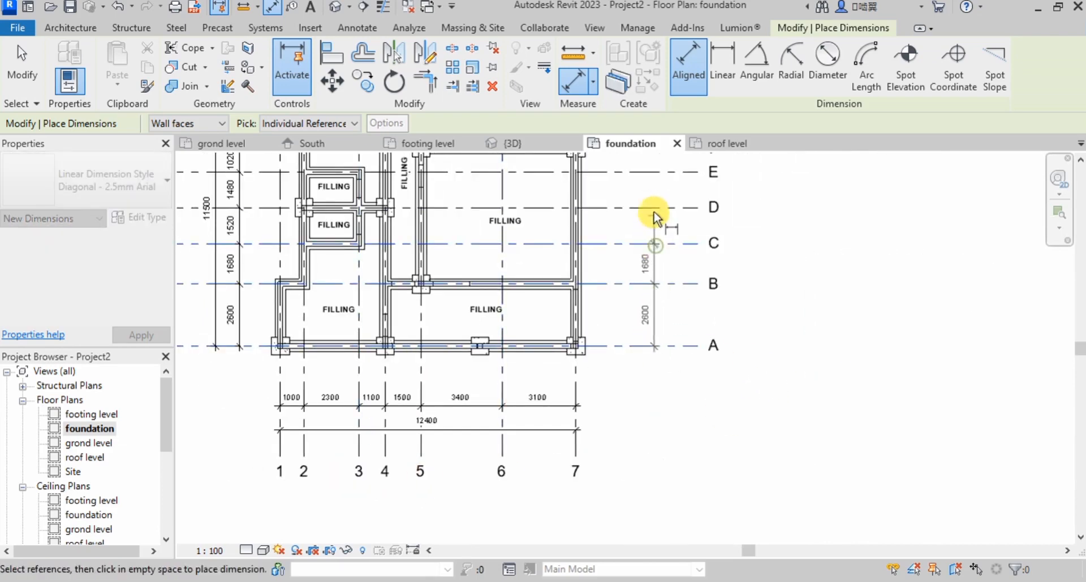
{"action": "scroll", "coordinate": [639, 370], "scroll_direction": "down", "scroll_amount": 1}
{"action": "scroll", "coordinate": [645, 317], "scroll_direction": "up", "scroll_amount": 3}
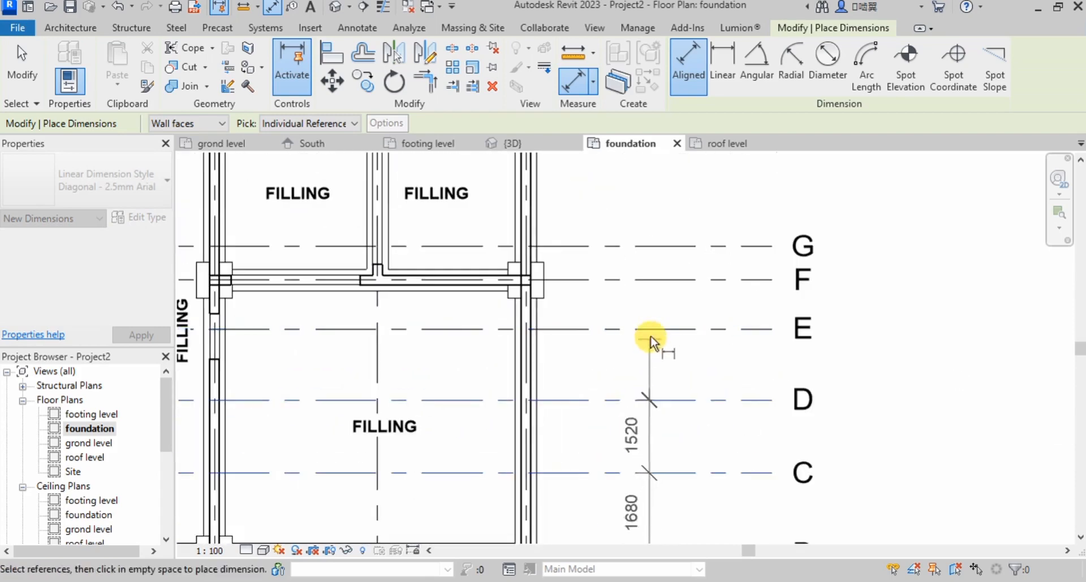
{"action": "left_click", "coordinate": [656, 330]}
{"action": "left_click", "coordinate": [663, 280]}
{"action": "left_click", "coordinate": [665, 249]}
{"action": "scroll", "coordinate": [650, 337], "scroll_direction": "down", "scroll_amount": 2}
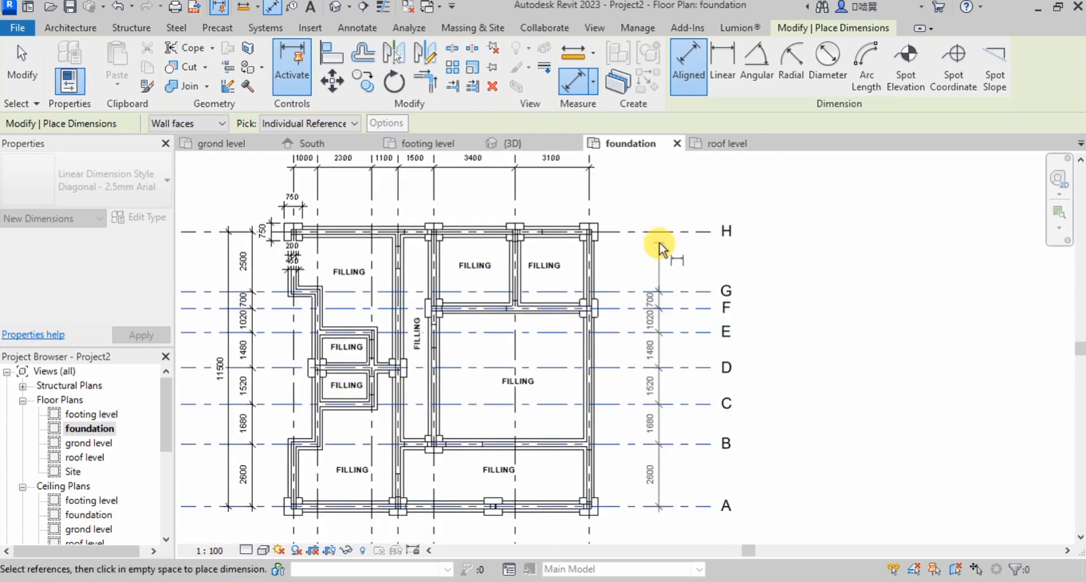
{"action": "left_click", "coordinate": [661, 231]}
{"action": "left_click", "coordinate": [654, 182]}
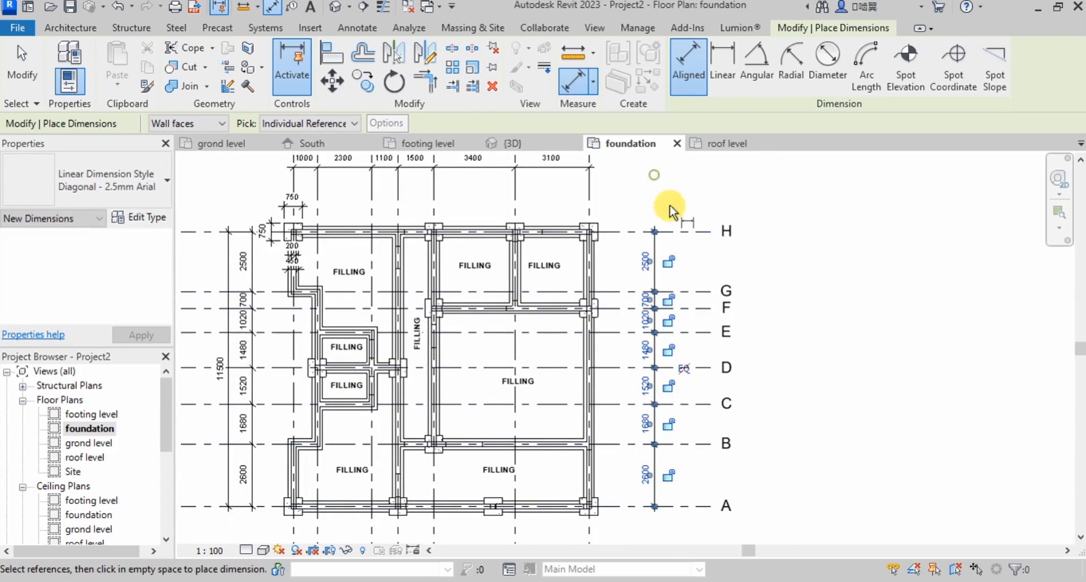
- Add an overall aligned dimension between grid lines H and A, outside the chained string beside the grid bubbles
{"action": "left_click", "coordinate": [693, 231]}
{"action": "left_click", "coordinate": [693, 505]}
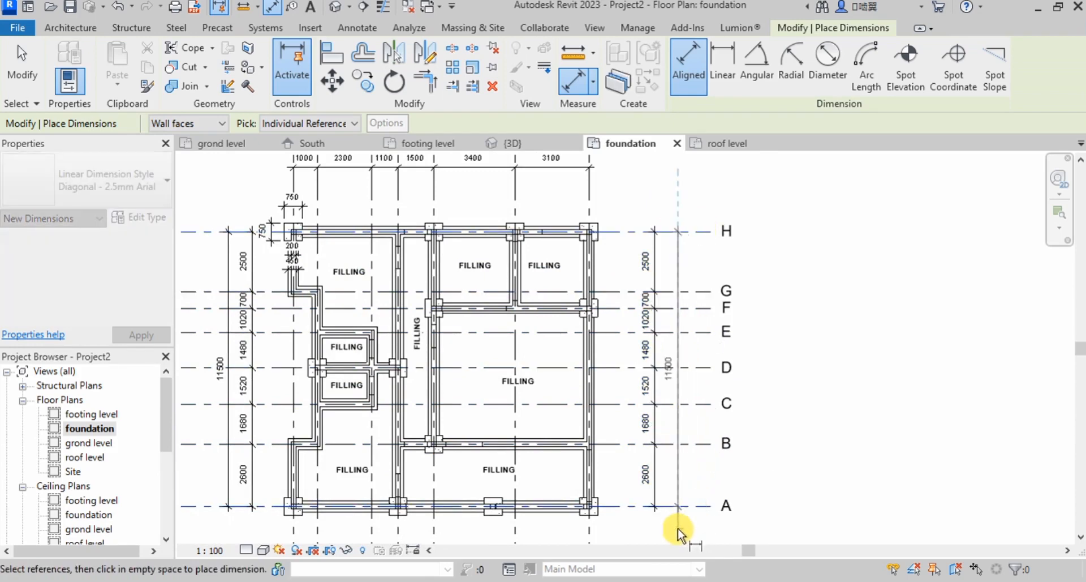
{"action": "left_click", "coordinate": [688, 448]}
{"action": "scroll", "coordinate": [674, 365], "scroll_direction": "down", "scroll_amount": 2}
{"action": "key", "text": "Escape"}
{"action": "key", "text": "Escape"}
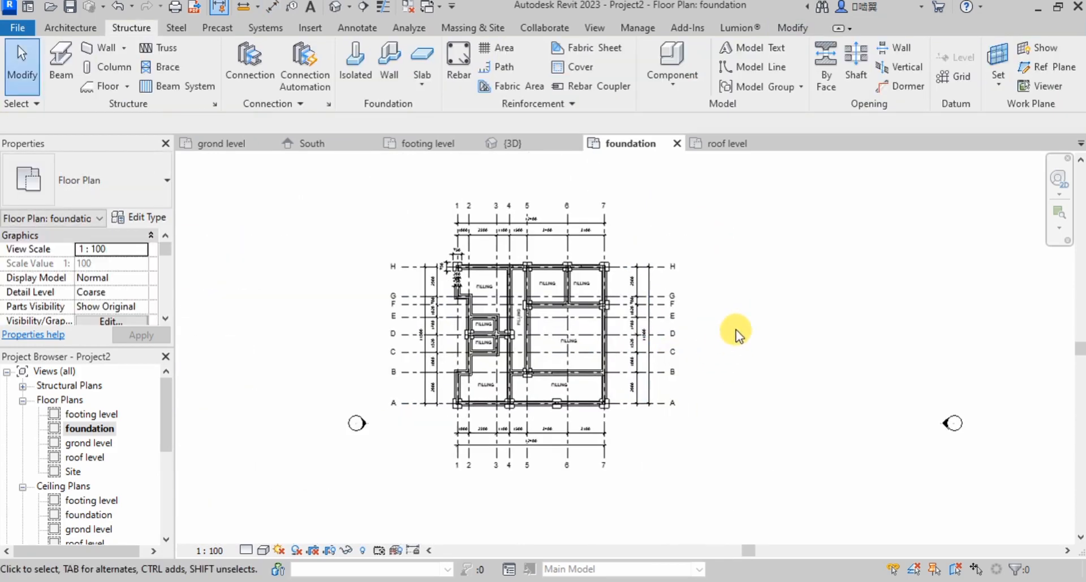
- Examine the dimensioned foundation plan, including the grid dimensions, column footings and the walls along grid H
{"action": "scroll", "coordinate": [736, 334], "scroll_direction": "up", "scroll_amount": 2}
{"action": "scroll", "coordinate": [741, 337], "scroll_direction": "down", "scroll_amount": 1}
{"action": "scroll", "coordinate": [502, 338], "scroll_direction": "up", "scroll_amount": 3}
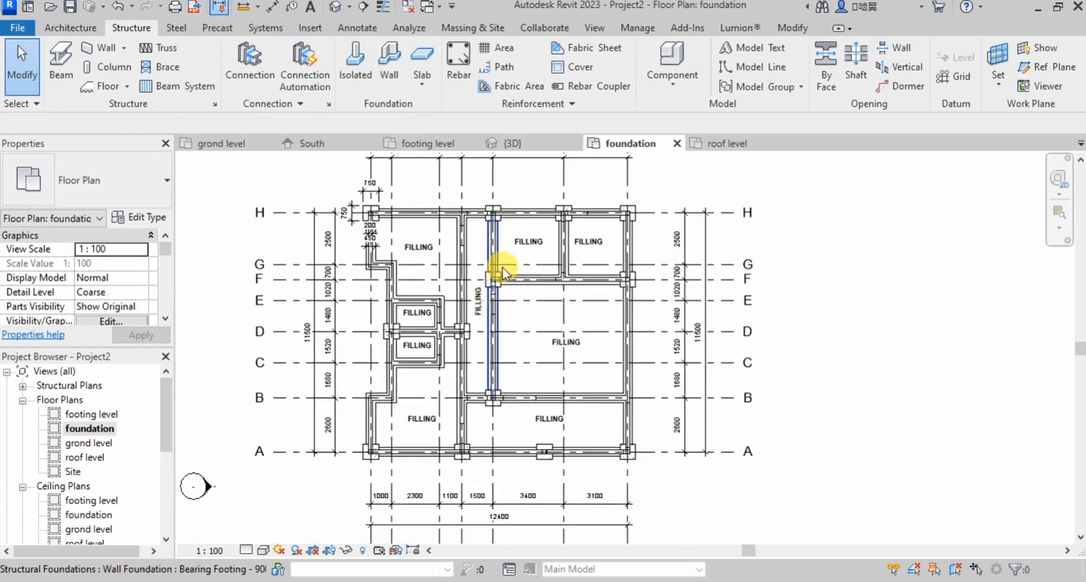
{"action": "scroll", "coordinate": [503, 268], "scroll_direction": "up", "scroll_amount": 1}
{"action": "middle_click_drag", "start_coordinate": [522, 265], "coordinate": [656, 311]}
{"action": "scroll", "coordinate": [656, 317], "scroll_direction": "down", "scroll_amount": 2}
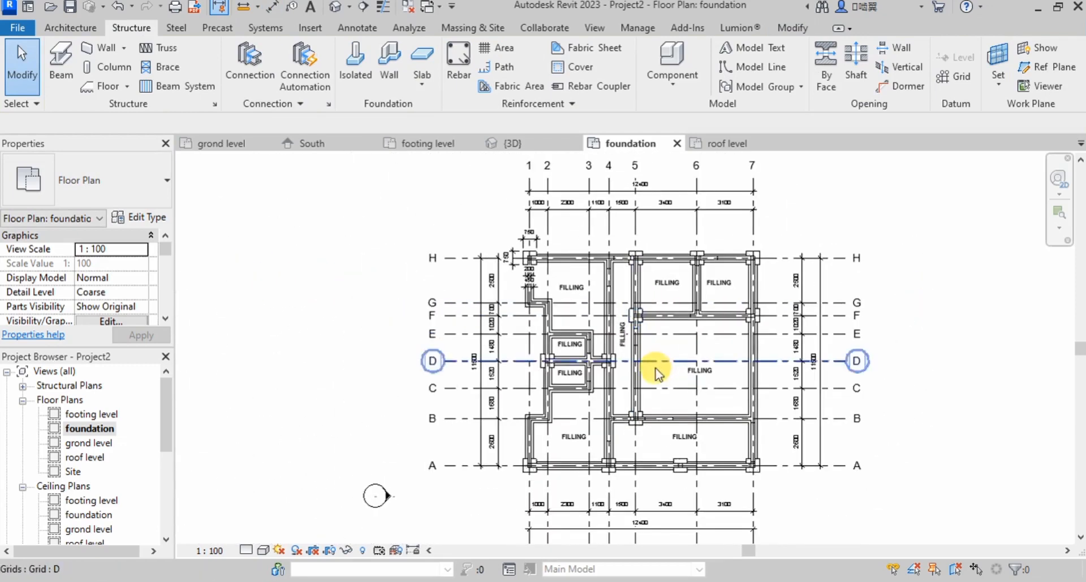
{"action": "scroll", "coordinate": [618, 364], "scroll_direction": "down", "scroll_amount": 2}
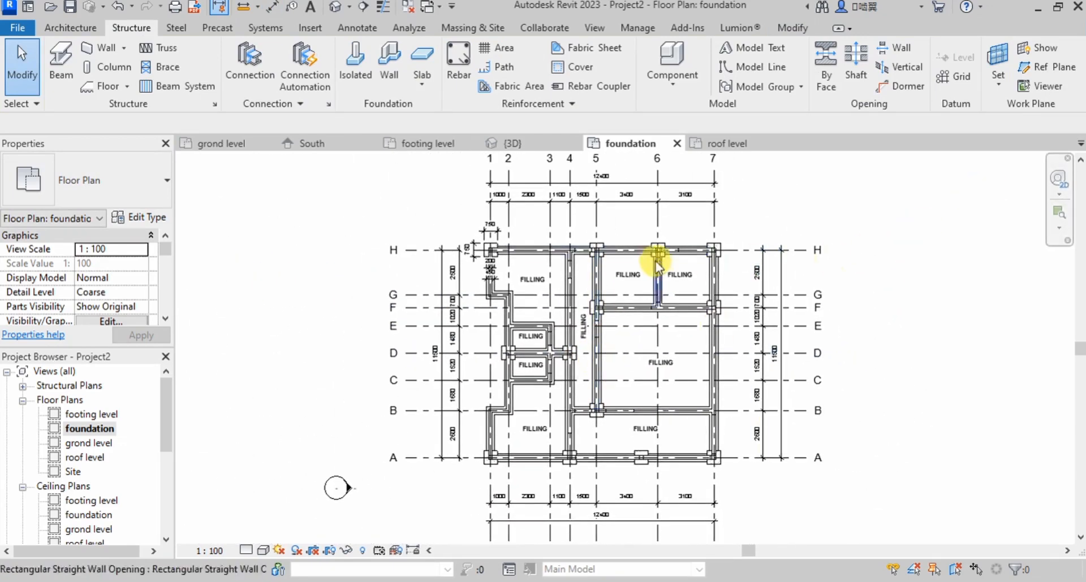
{"action": "scroll", "coordinate": [657, 249], "scroll_direction": "up", "scroll_amount": 5}
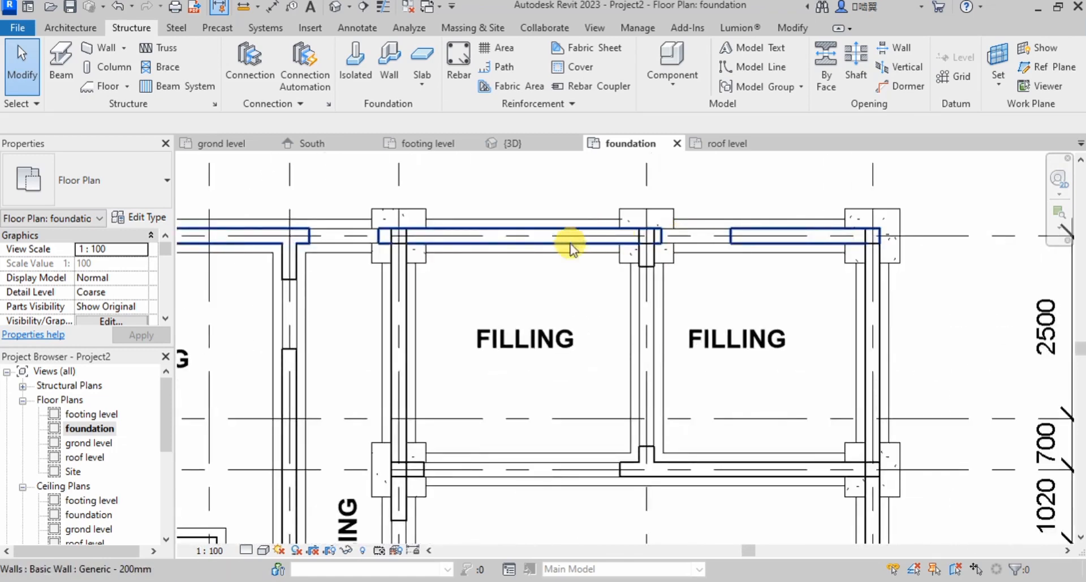
{"action": "scroll", "coordinate": [350, 244], "scroll_direction": "up", "scroll_amount": 2}
{"action": "scroll", "coordinate": [566, 279], "scroll_direction": "down", "scroll_amount": 1}
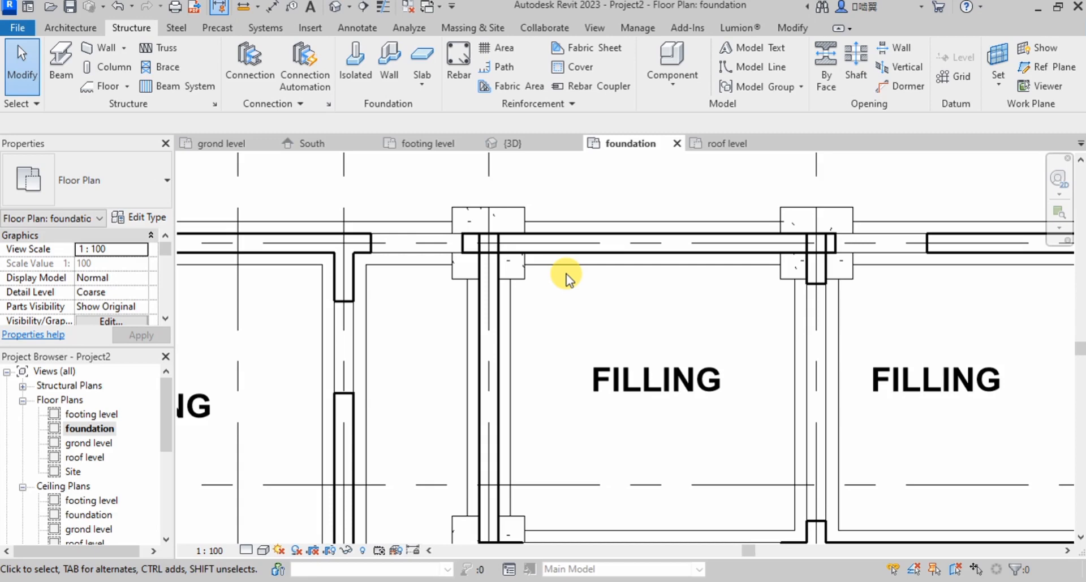
{"action": "scroll", "coordinate": [565, 291], "scroll_direction": "down", "scroll_amount": 5}
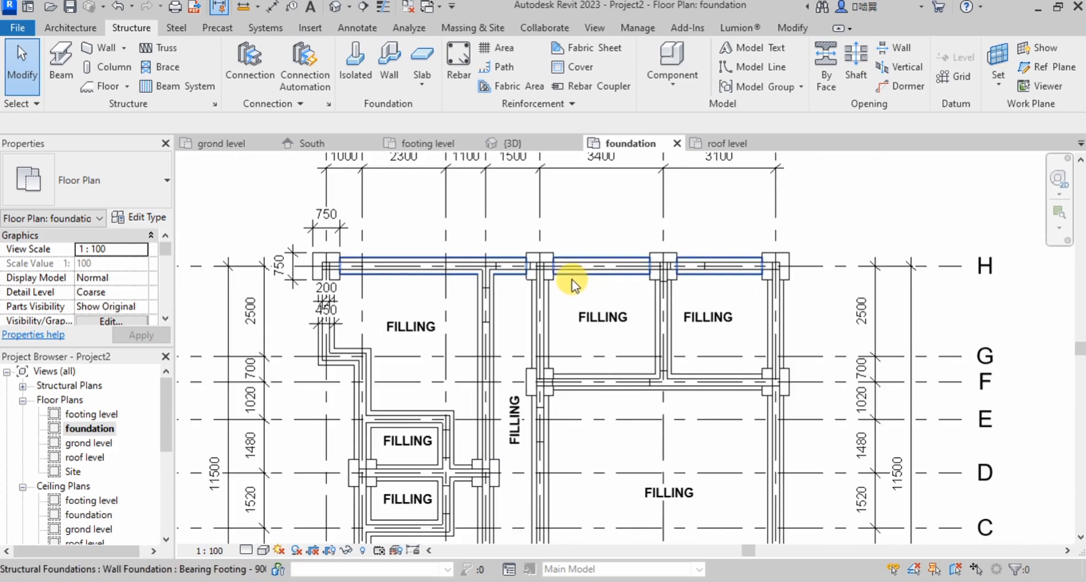
{"action": "scroll", "coordinate": [566, 249], "scroll_direction": "down", "scroll_amount": 2}
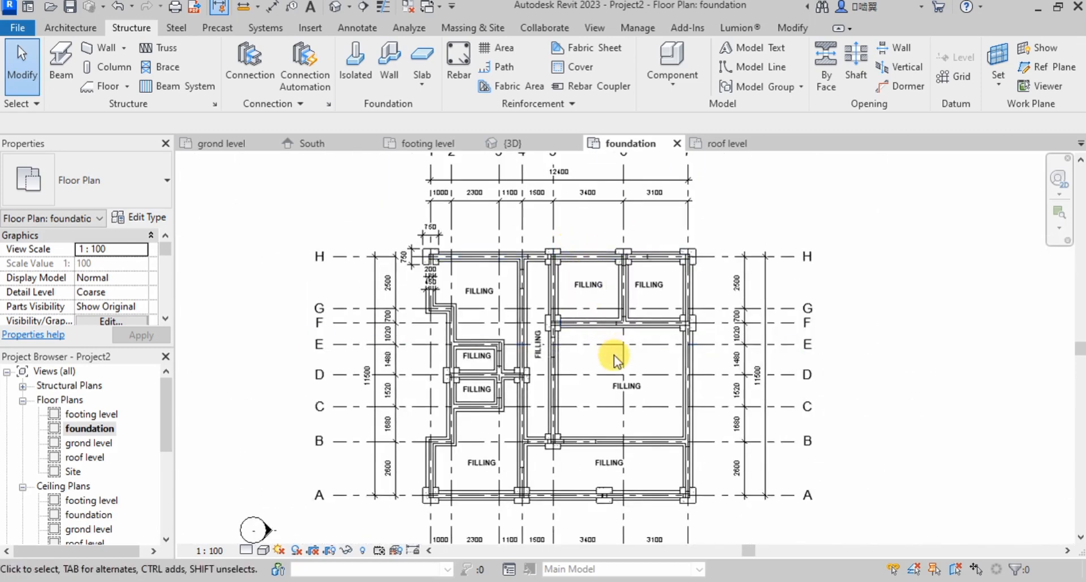
{"action": "scroll", "coordinate": [622, 340], "scroll_direction": "down", "scroll_amount": 3}
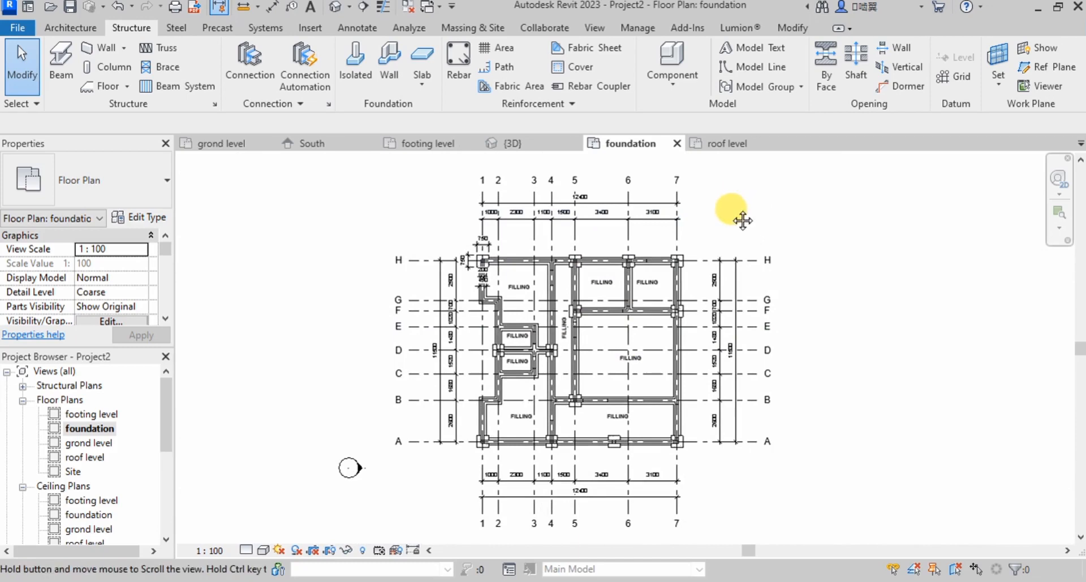
{"action": "scroll", "coordinate": [740, 216], "scroll_direction": "down", "scroll_amount": 3}
{"action": "middle_click_drag", "start_coordinate": [730, 211], "coordinate": [720, 251]}
- Switch to the roof level floor plan and start a roof by footprint
{"action": "left_click", "coordinate": [730, 145]}
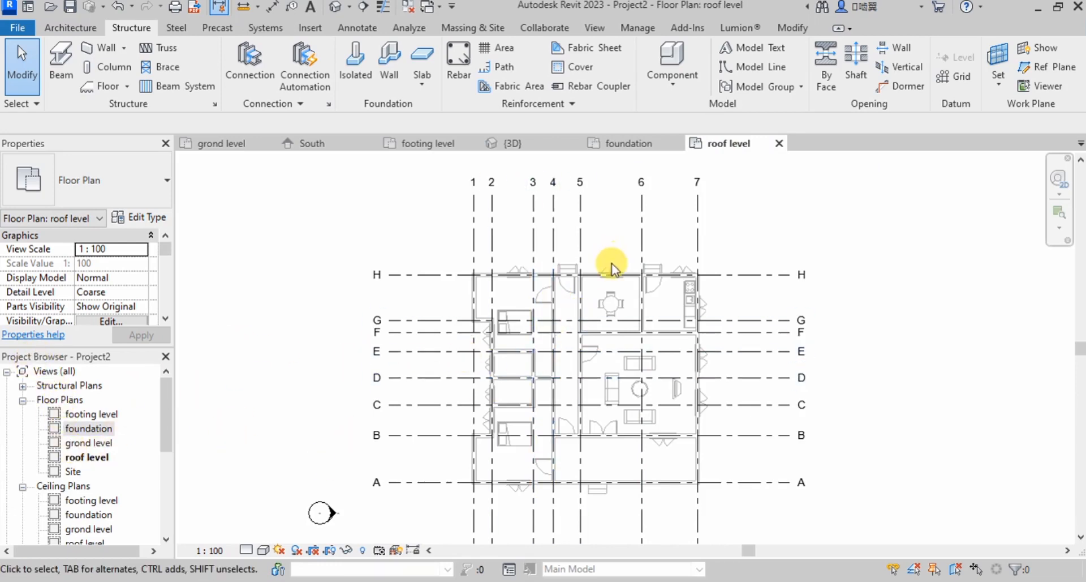
{"action": "scroll", "coordinate": [504, 300], "scroll_direction": "up", "scroll_amount": 3}
{"action": "scroll", "coordinate": [577, 272], "scroll_direction": "up", "scroll_amount": 3}
{"action": "scroll", "coordinate": [582, 225], "scroll_direction": "down", "scroll_amount": 5}
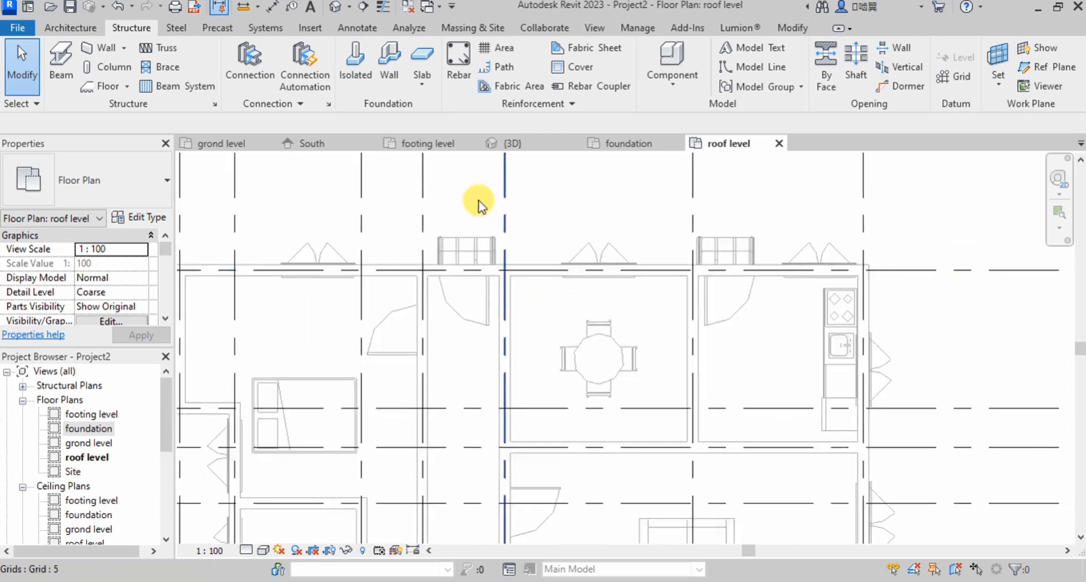
{"action": "left_click", "coordinate": [72, 28]}
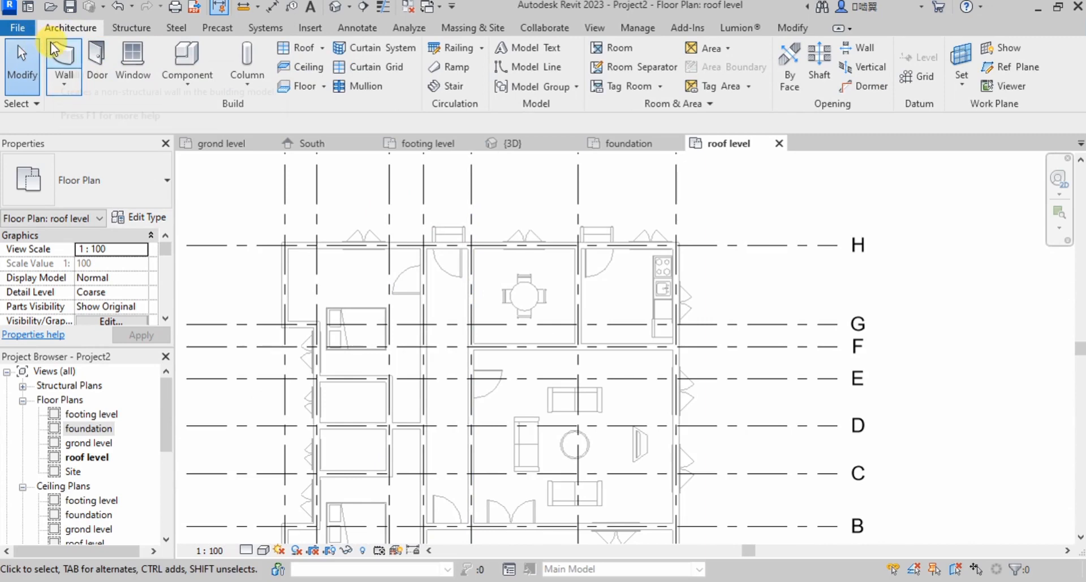
{"action": "left_click", "coordinate": [296, 49]}
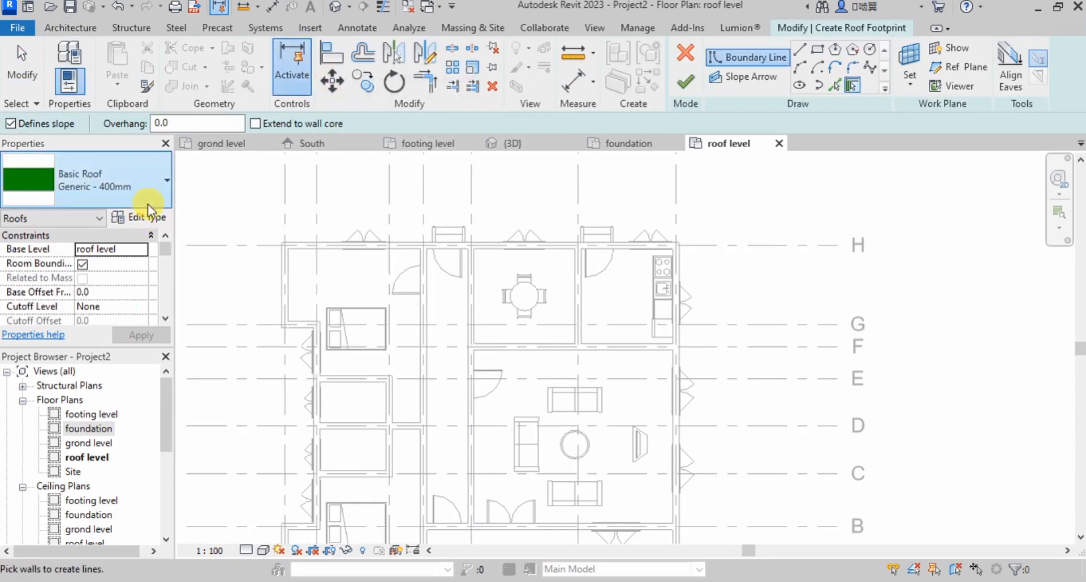
- Set the structure layer thickness of the Generic - 400mm basic roof type to 200
{"action": "left_click", "coordinate": [141, 218]}
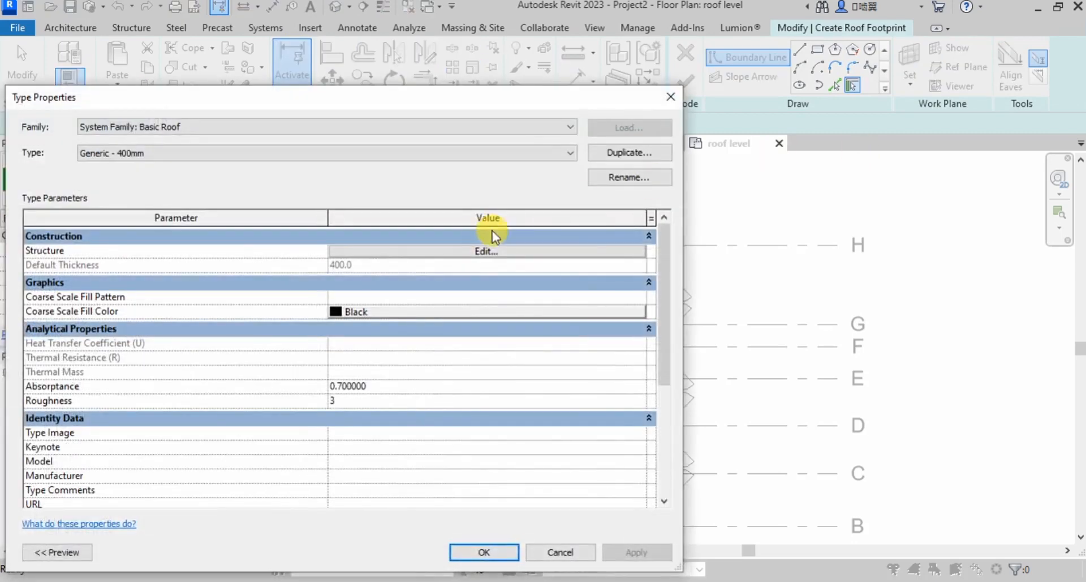
{"action": "left_click", "coordinate": [491, 252]}
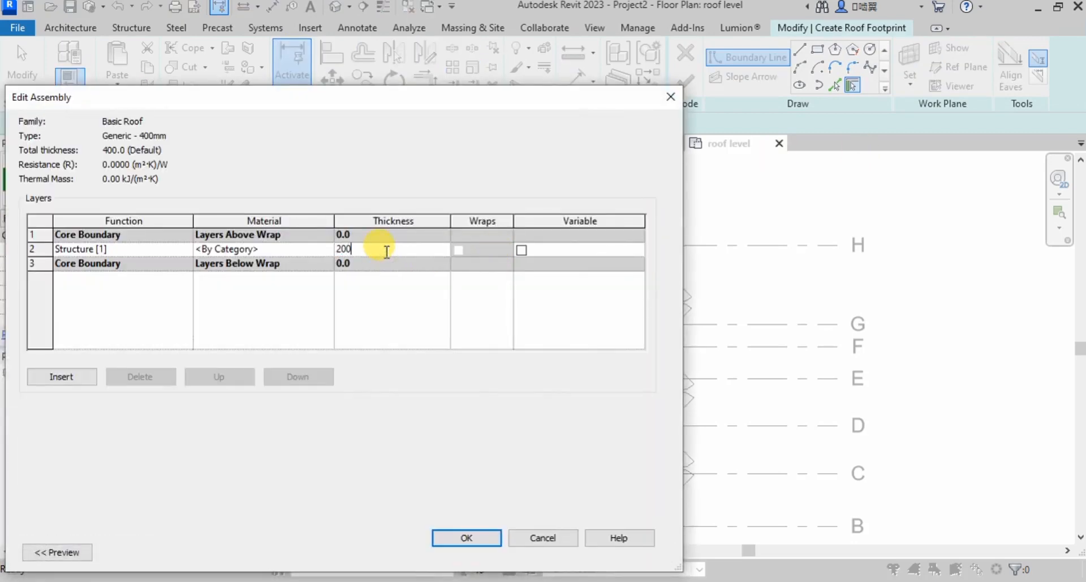
{"action": "left_click", "coordinate": [468, 537]}
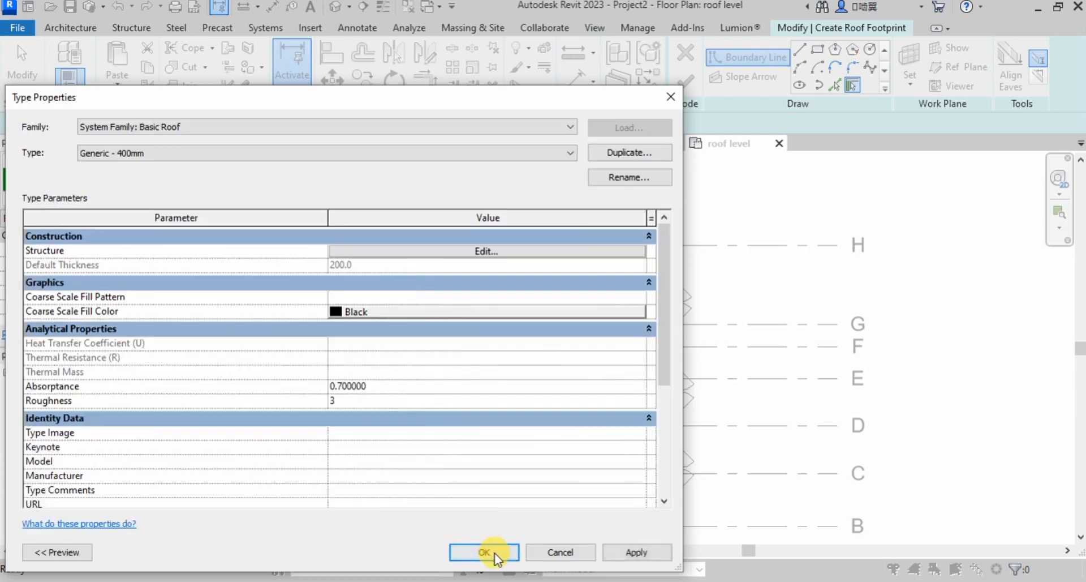
{"action": "left_click", "coordinate": [491, 554]}
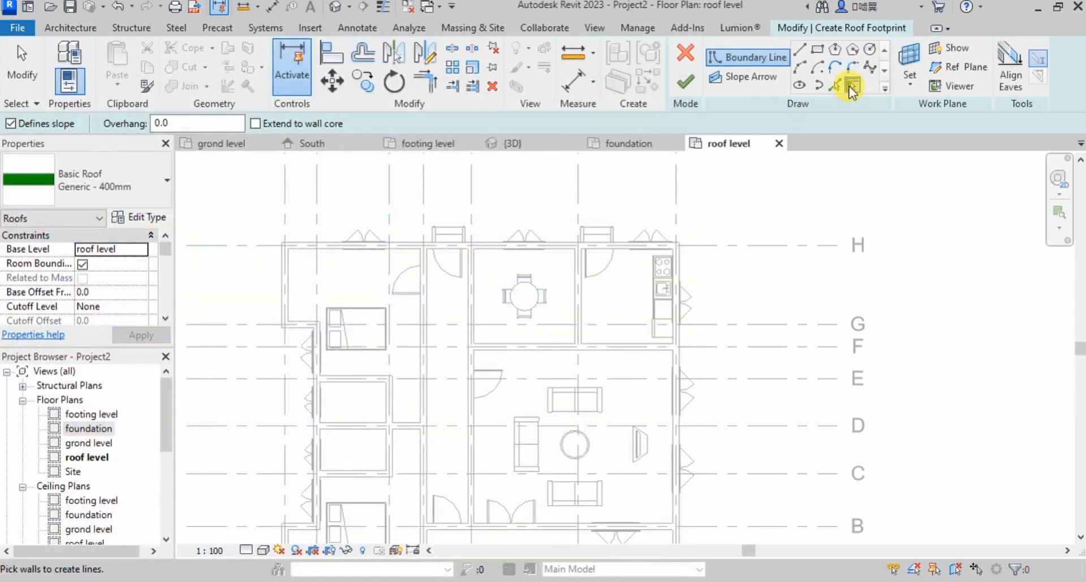
- Set the roof boundary to be created by picking walls, with a 600 mm overhang
{"action": "left_click", "coordinate": [851, 88]}
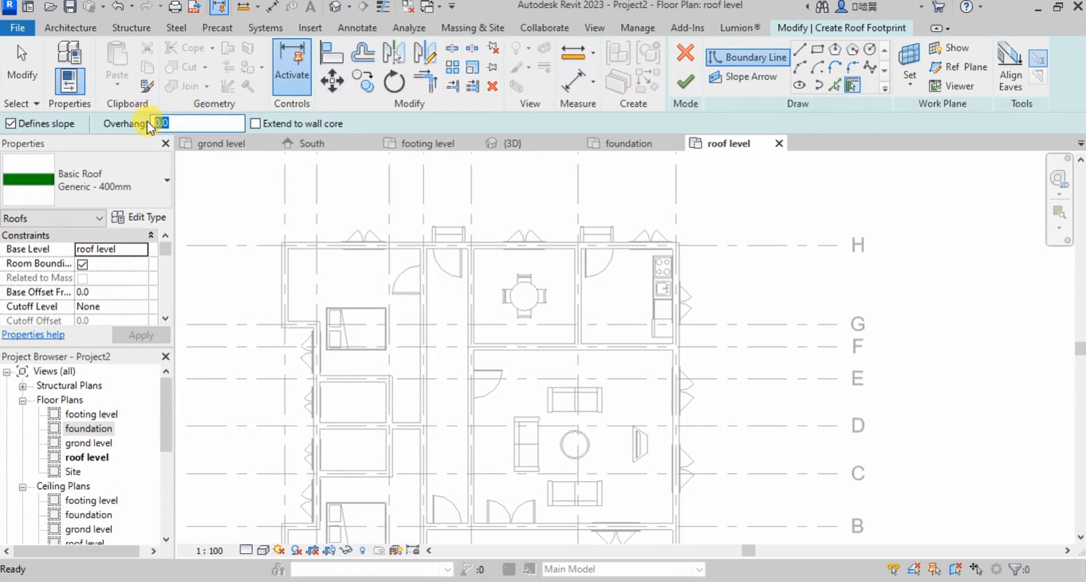
{"action": "type", "text": "600"}
{"action": "key", "text": "Return"}
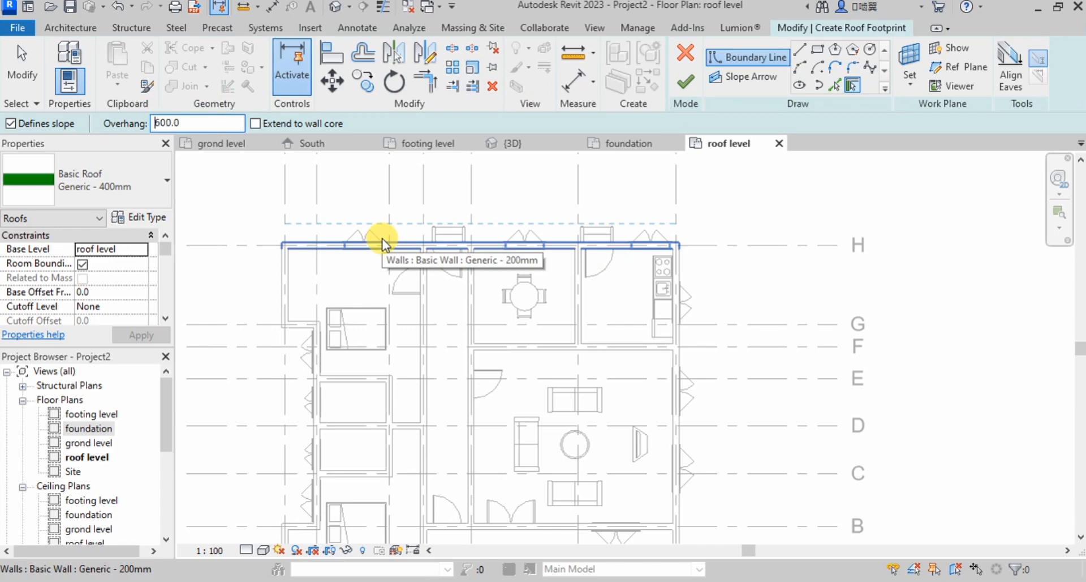
- Create sloped roof boundary lines from the grid H wall, the upper grid 1 wall, the jog near grid G and the recessed grid 2 wall
{"action": "scroll", "coordinate": [382, 243], "scroll_direction": "up", "scroll_amount": 3}
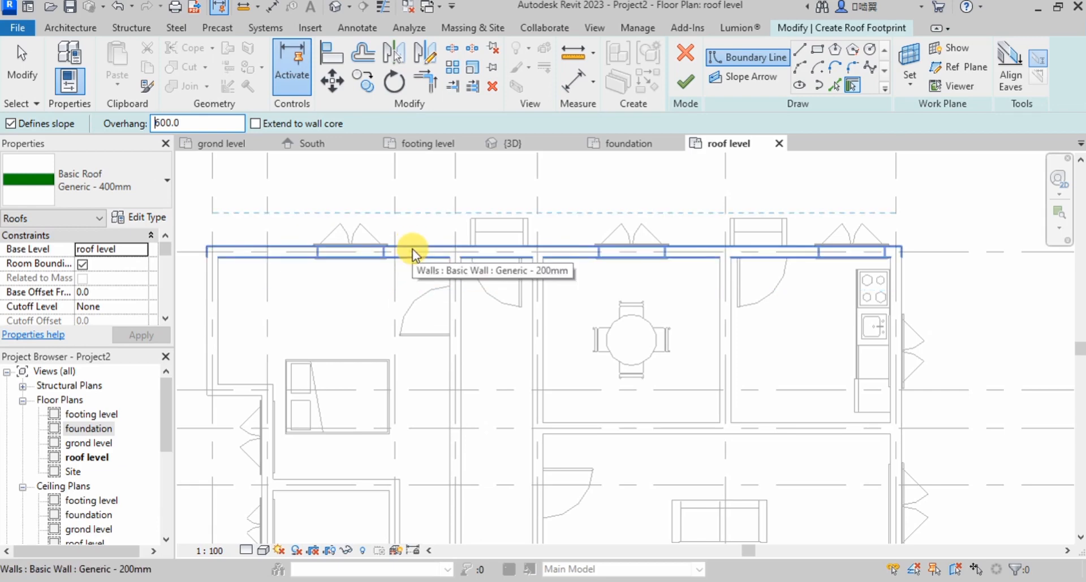
{"action": "scroll", "coordinate": [412, 249], "scroll_direction": "up", "scroll_amount": 3}
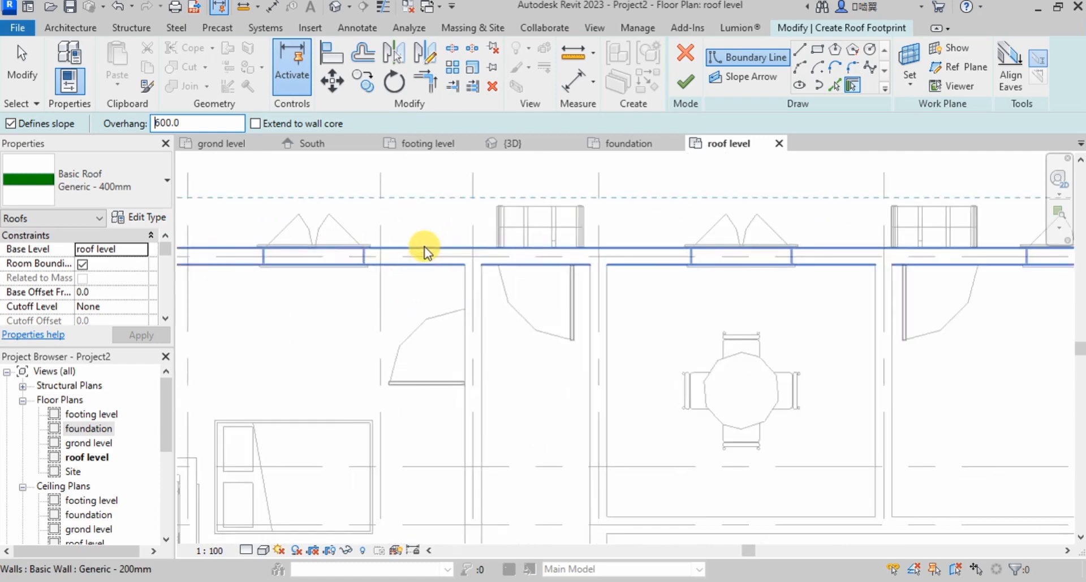
{"action": "left_click", "coordinate": [426, 252]}
{"action": "scroll", "coordinate": [566, 235], "scroll_direction": "down", "scroll_amount": 3}
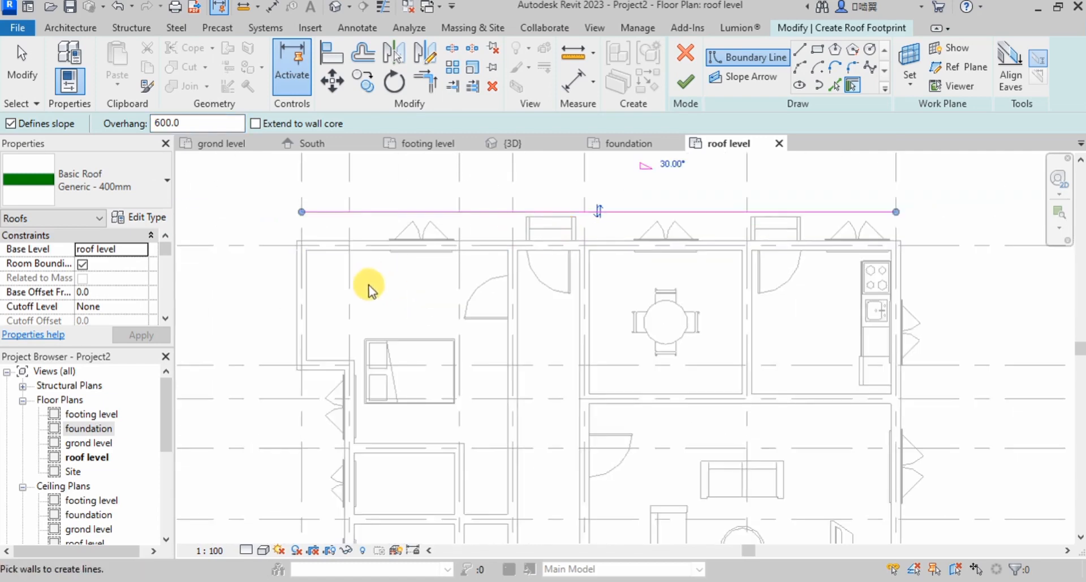
{"action": "left_click", "coordinate": [300, 281]}
{"action": "scroll", "coordinate": [339, 356], "scroll_direction": "up", "scroll_amount": 3}
{"action": "left_click", "coordinate": [333, 366]}
{"action": "left_click", "coordinate": [355, 401]}
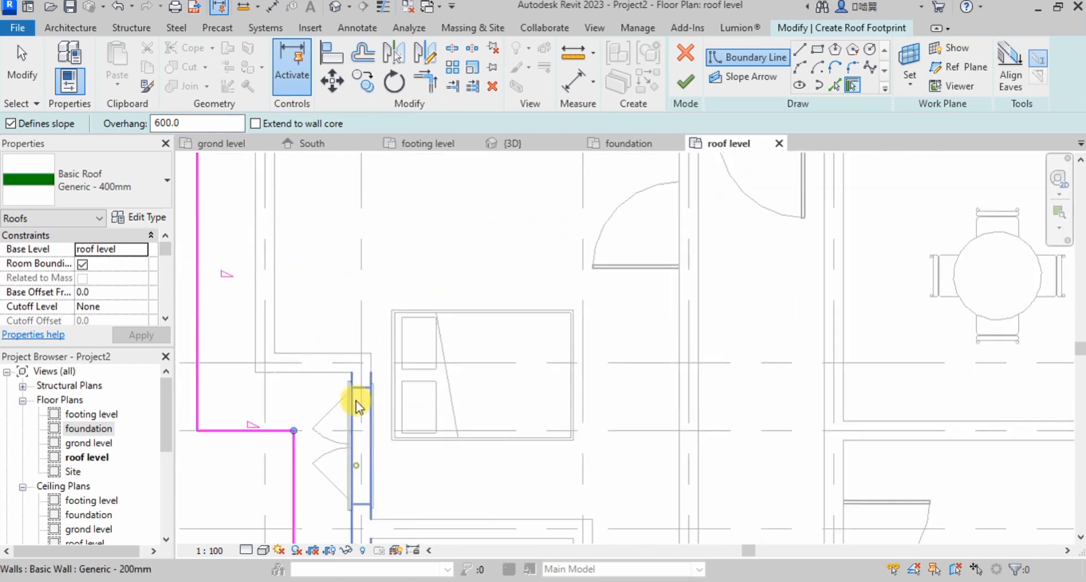
- Close the roof footprint by picking the jog wall at grid B, the lower grid 1 wall, the grid A wall and the grid 7 wall
{"action": "scroll", "coordinate": [356, 400], "scroll_direction": "down", "scroll_amount": 3}
{"action": "scroll", "coordinate": [395, 422], "scroll_direction": "up", "scroll_amount": 3}
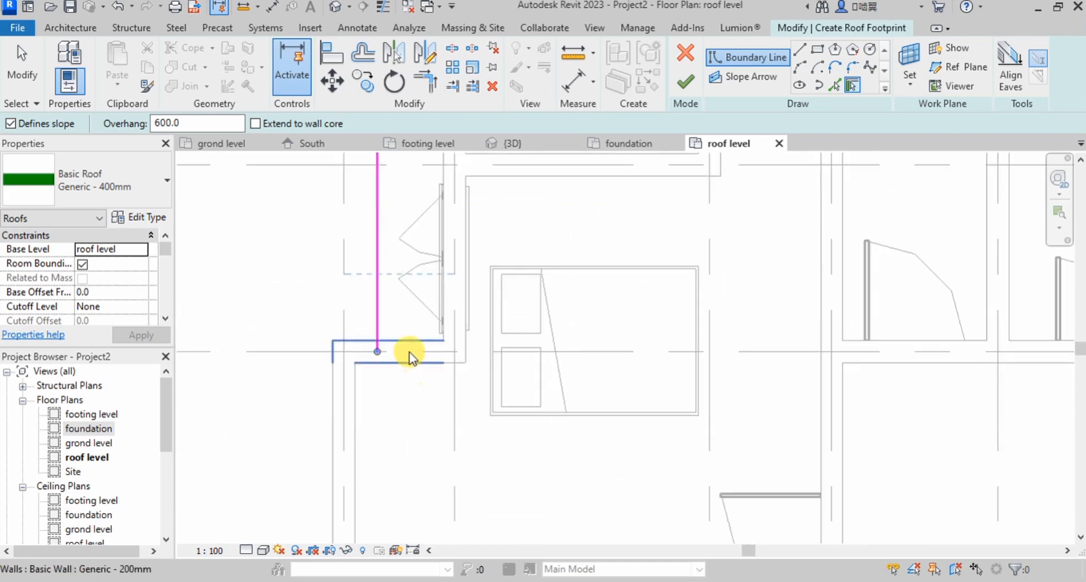
{"action": "left_click", "coordinate": [350, 383]}
{"action": "scroll", "coordinate": [342, 243], "scroll_direction": "down", "scroll_amount": 3}
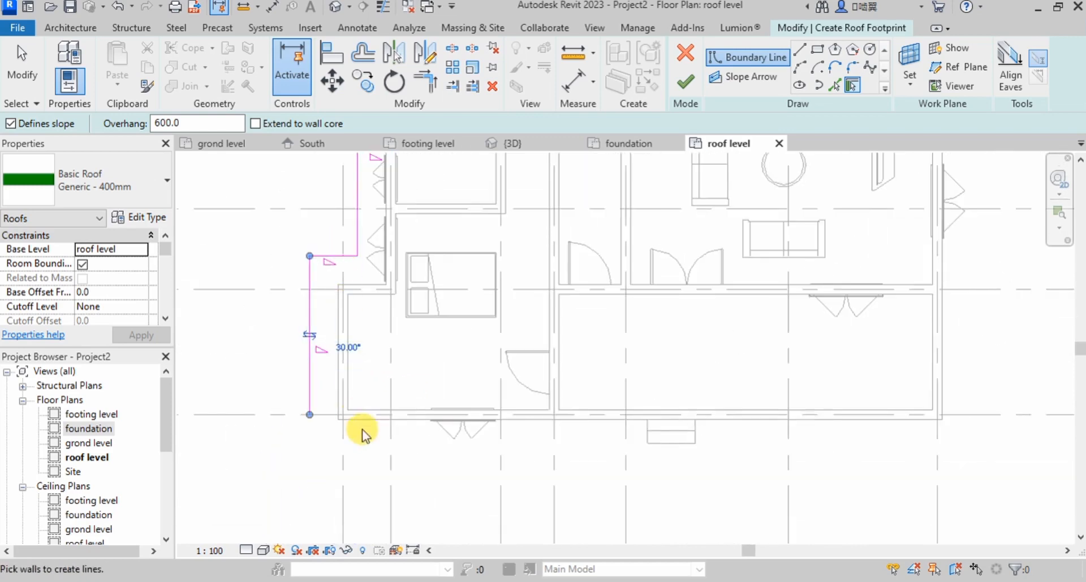
{"action": "left_click", "coordinate": [368, 419]}
{"action": "middle_click_drag", "start_coordinate": [493, 376], "coordinate": [419, 395]}
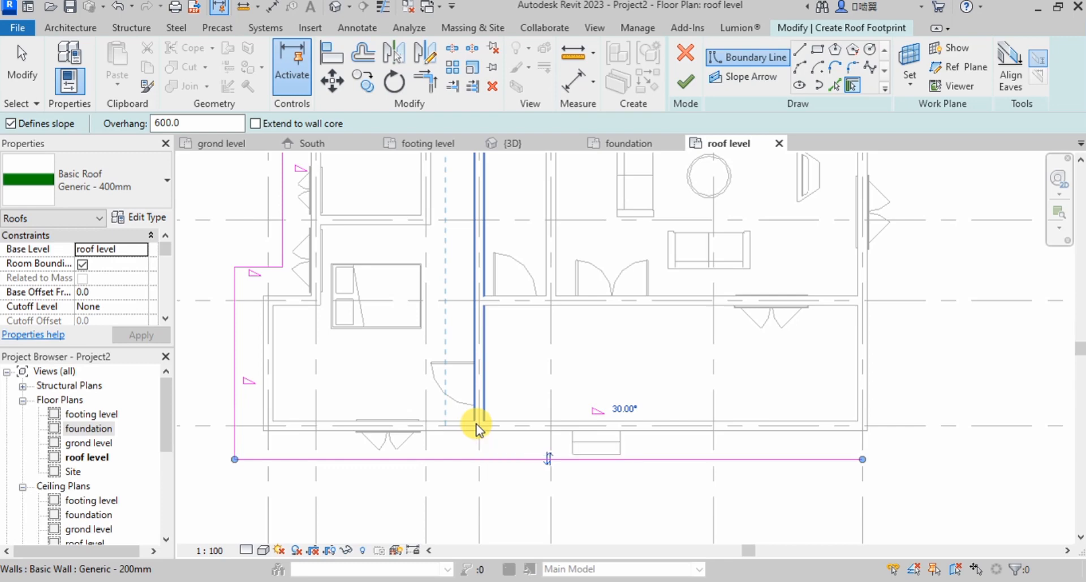
{"action": "middle_click_drag", "start_coordinate": [494, 344], "coordinate": [458, 383]}
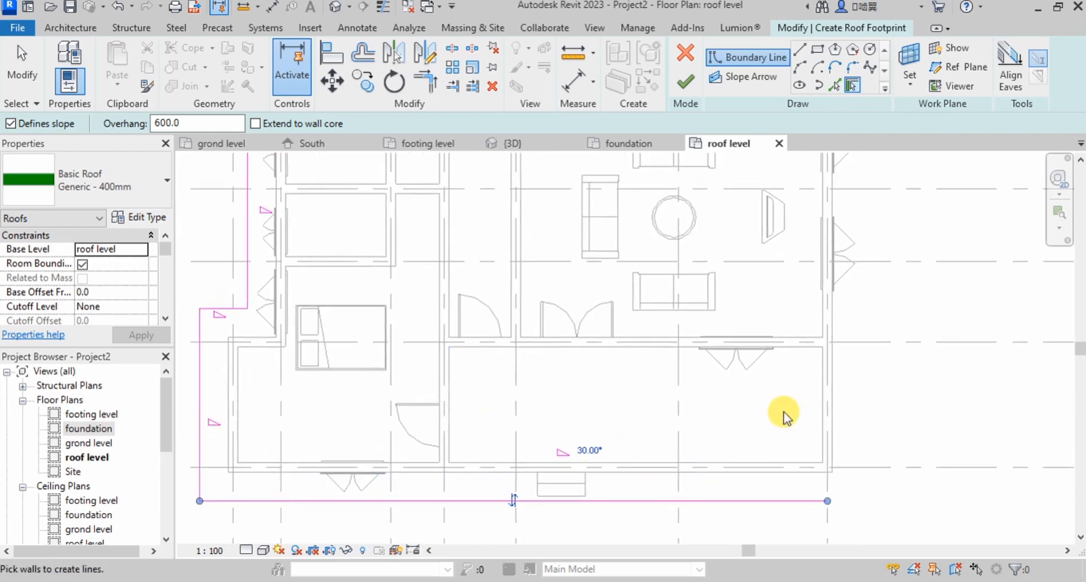
{"action": "left_click", "coordinate": [837, 390]}
{"action": "scroll", "coordinate": [819, 460], "scroll_direction": "down", "scroll_amount": 4}
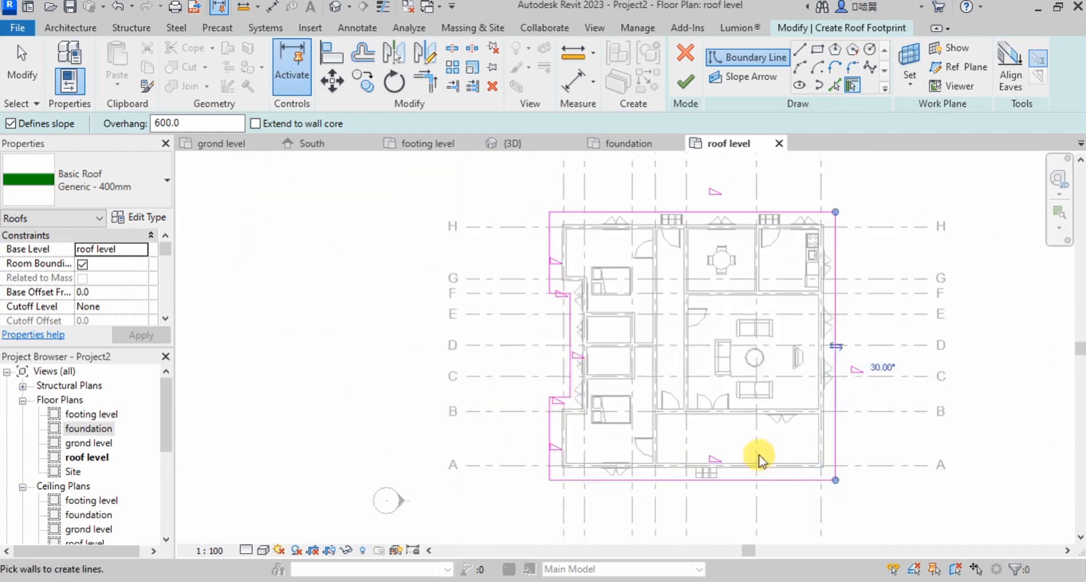
{"action": "middle_click_drag", "start_coordinate": [771, 467], "coordinate": [690, 444]}
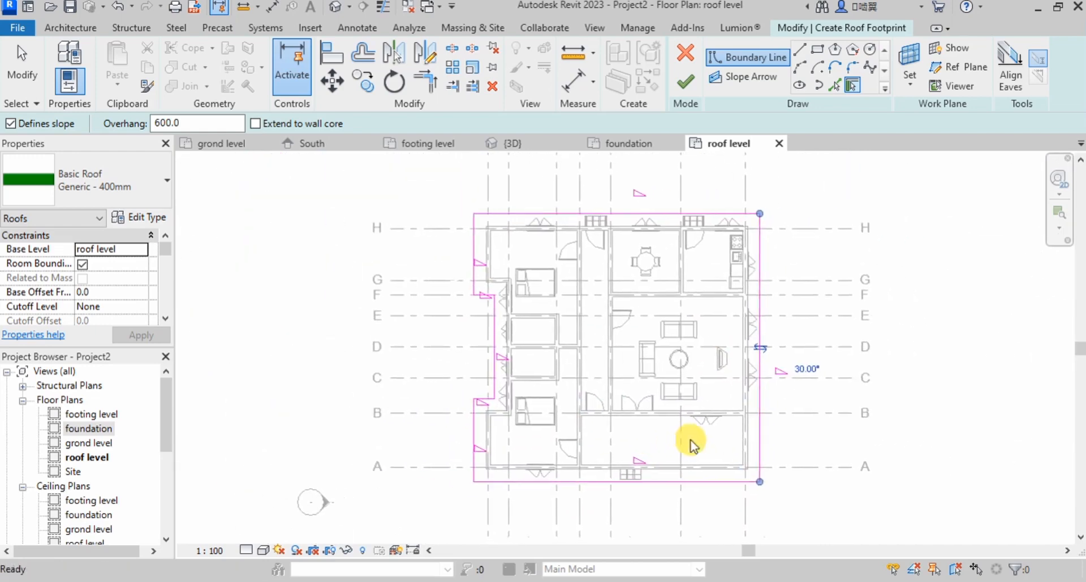
- Finish the roof footprint sketch to generate the sloped roof on the roof level
{"action": "left_click", "coordinate": [21, 56]}
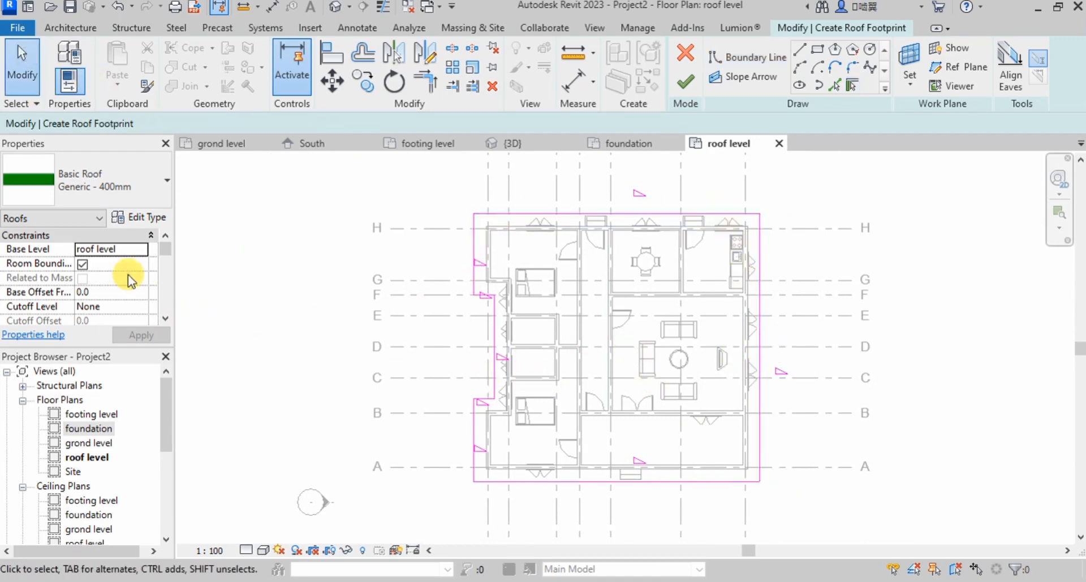
{"action": "scroll", "coordinate": [121, 271], "scroll_direction": "down", "scroll_amount": 4}
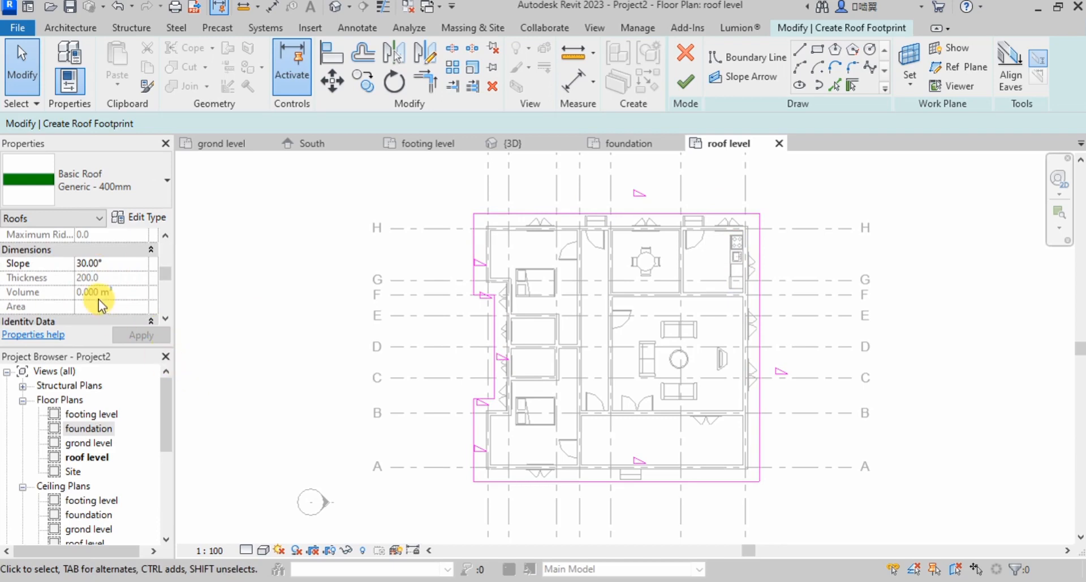
{"action": "middle_click_drag", "start_coordinate": [750, 326], "coordinate": [653, 313]}
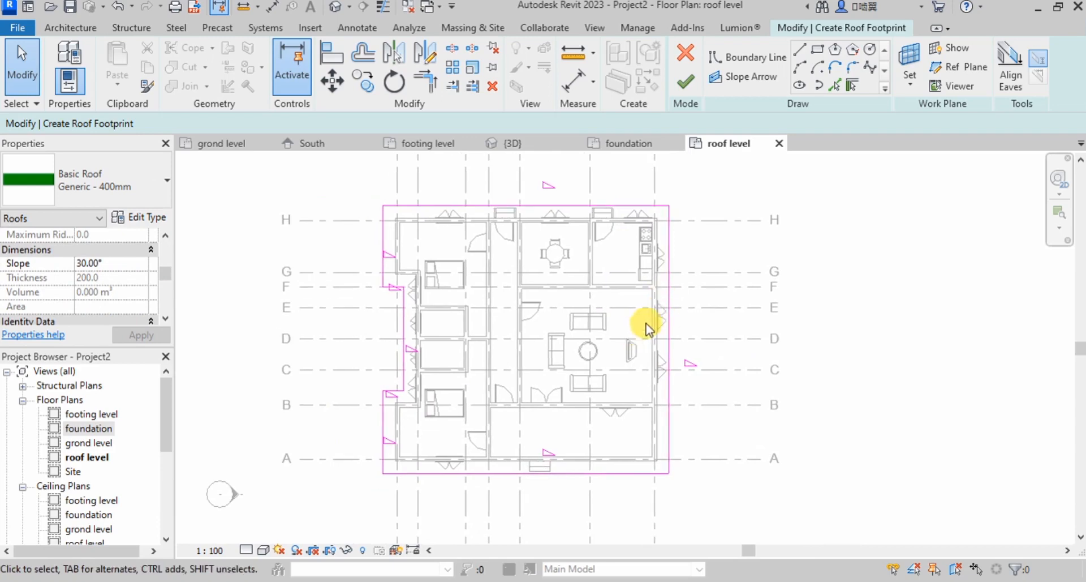
{"action": "scroll", "coordinate": [645, 328], "scroll_direction": "down", "scroll_amount": 2}
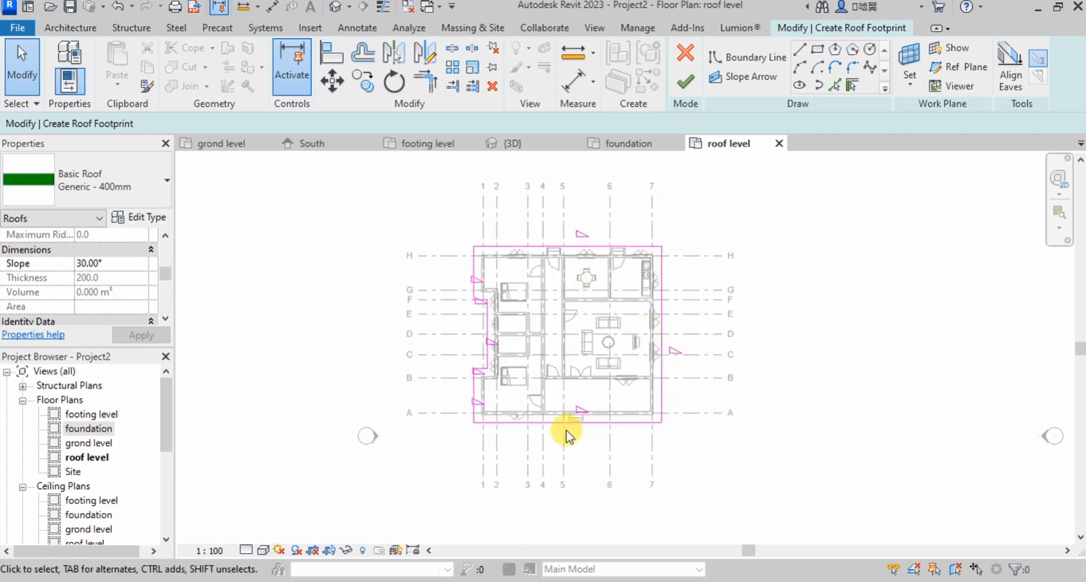
{"action": "scroll", "coordinate": [568, 436], "scroll_direction": "up", "scroll_amount": 3}
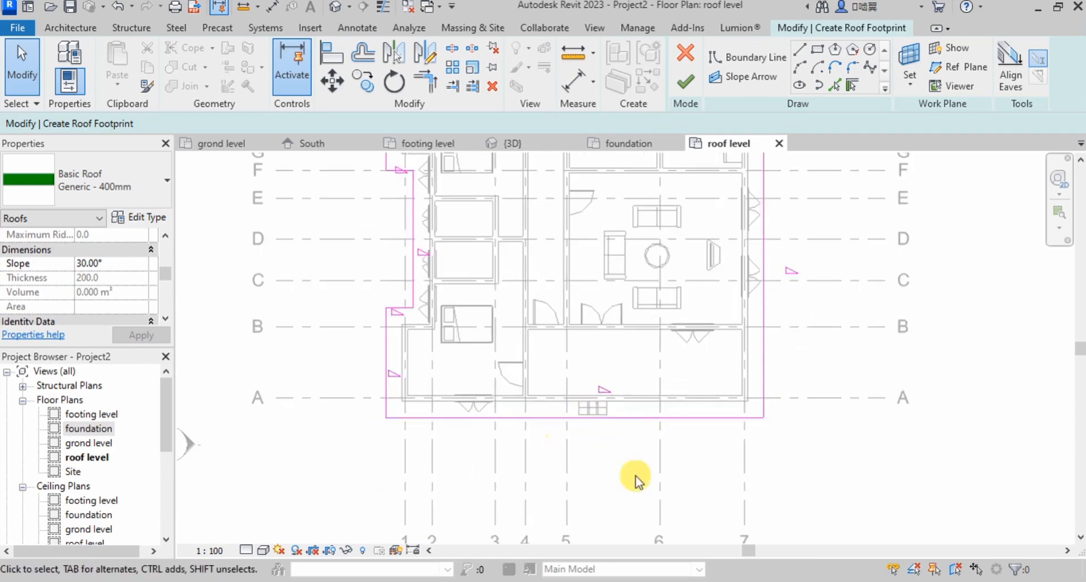
{"action": "left_click", "coordinate": [686, 82]}
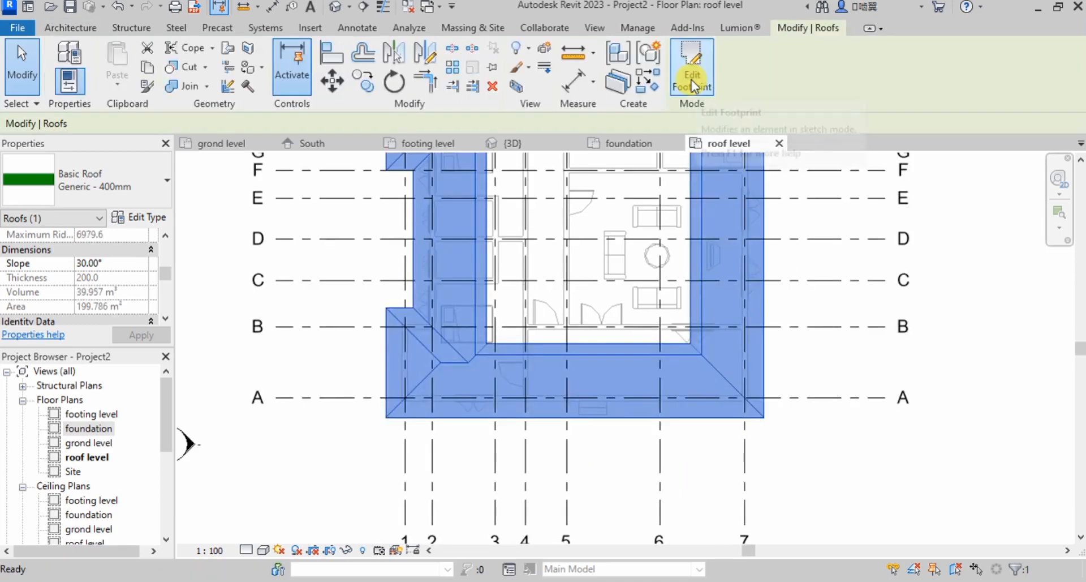
- Set the roof level plan's view range to a 4500 offset for both the top and the cut plane
{"action": "scroll", "coordinate": [428, 395], "scroll_direction": "down", "scroll_amount": 2}
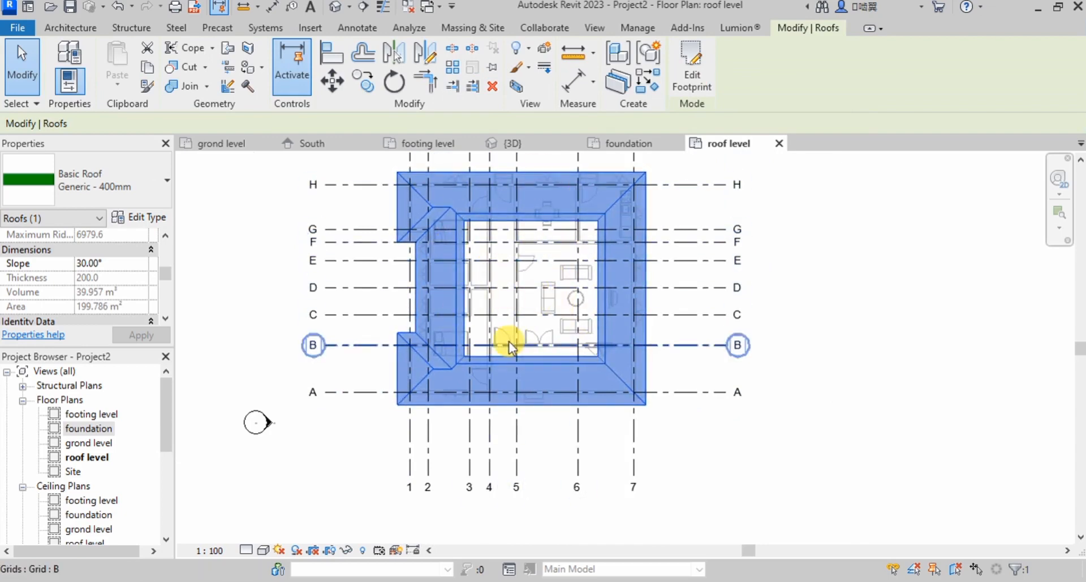
{"action": "left_click", "coordinate": [541, 446]}
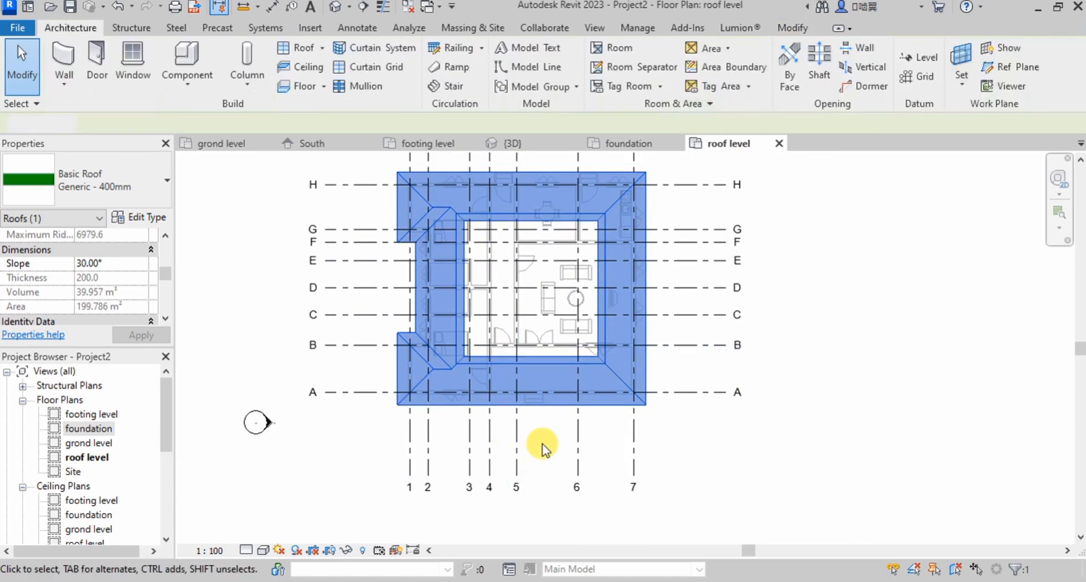
{"action": "left_click", "coordinate": [530, 361]}
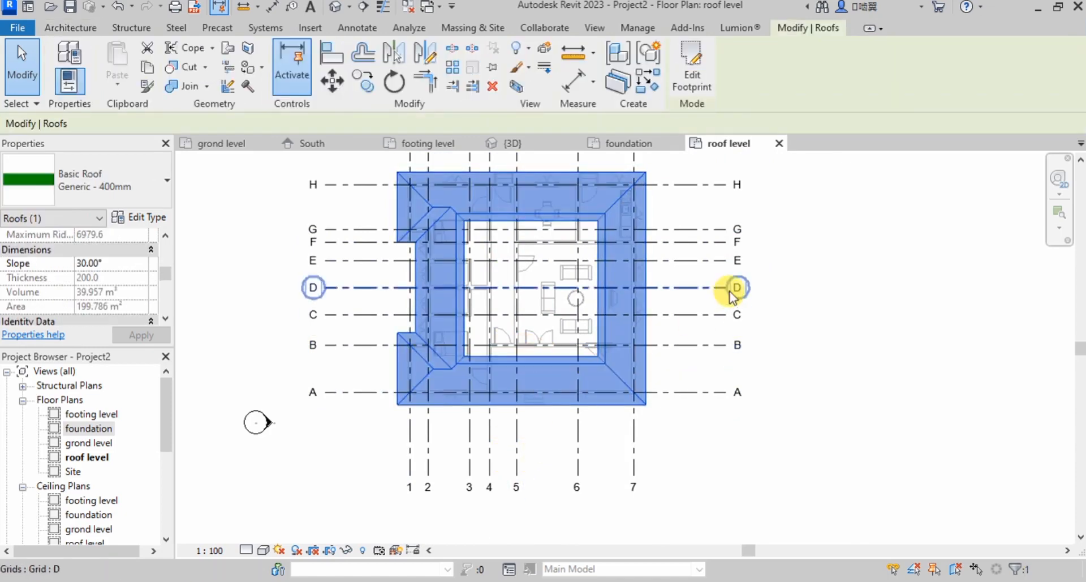
{"action": "left_click", "coordinate": [779, 268]}
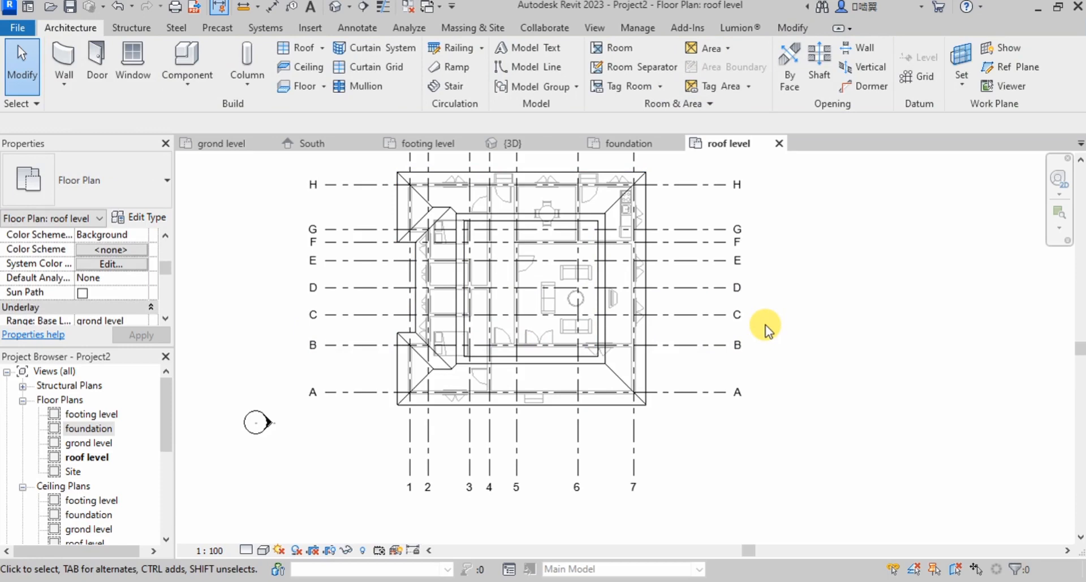
{"action": "key", "text": "v"}
{"action": "key", "text": "r"}
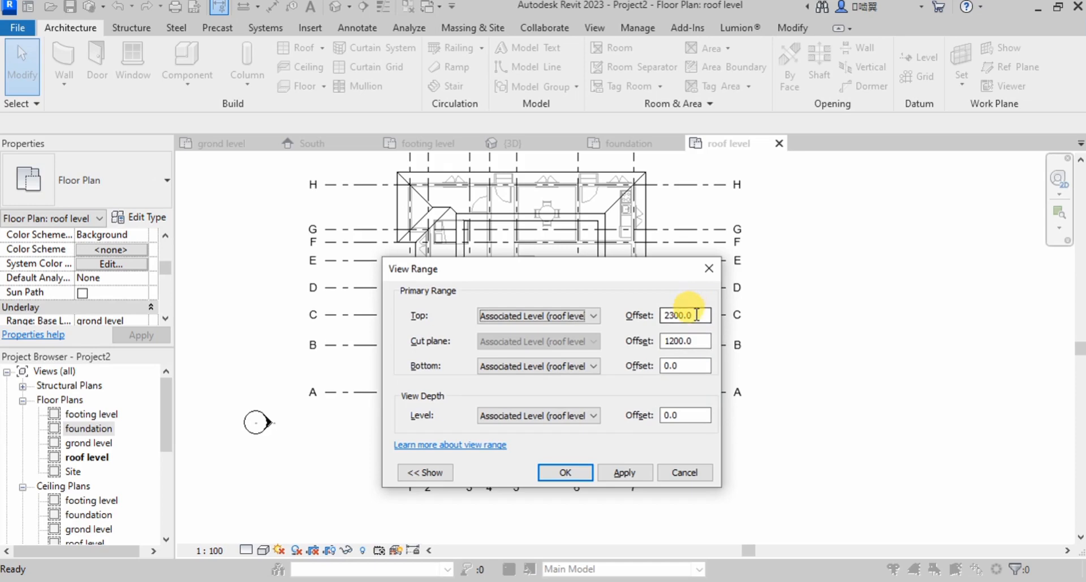
{"action": "left_click_drag", "start_coordinate": [696, 315], "coordinate": [654, 316]}
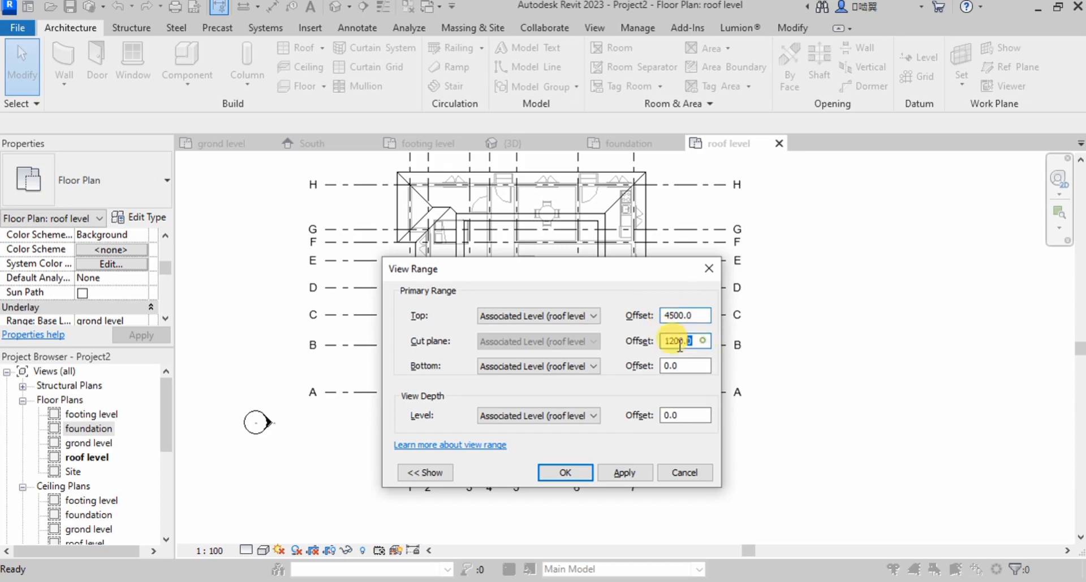
{"action": "type", "text": "4500"}
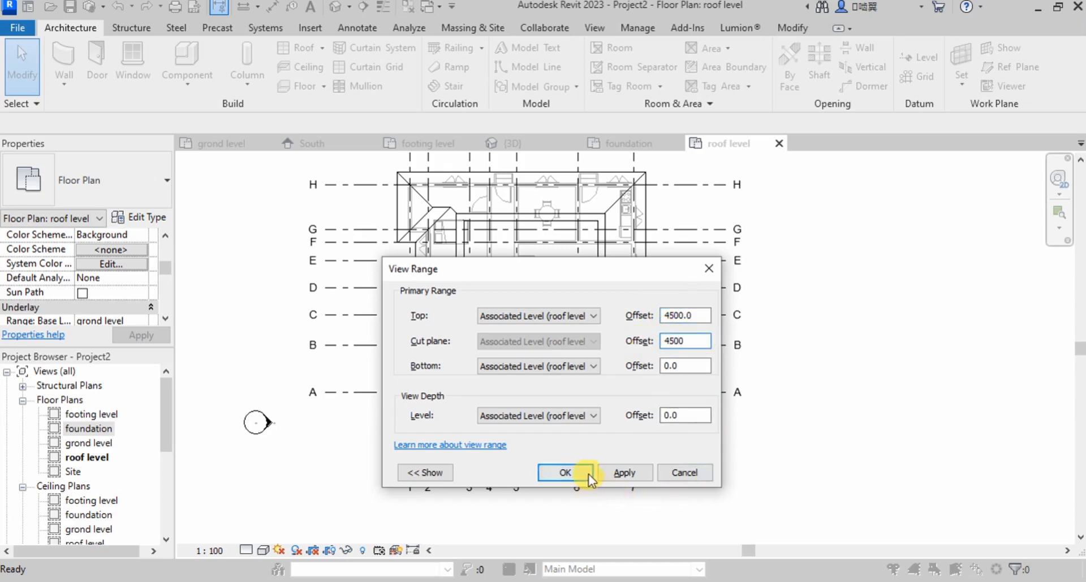
{"action": "left_click", "coordinate": [589, 474]}
- Inspect the roof's ridge and hip lines in plan and its shape around the house in the 3D view
{"action": "scroll", "coordinate": [543, 351], "scroll_direction": "up", "scroll_amount": 1}
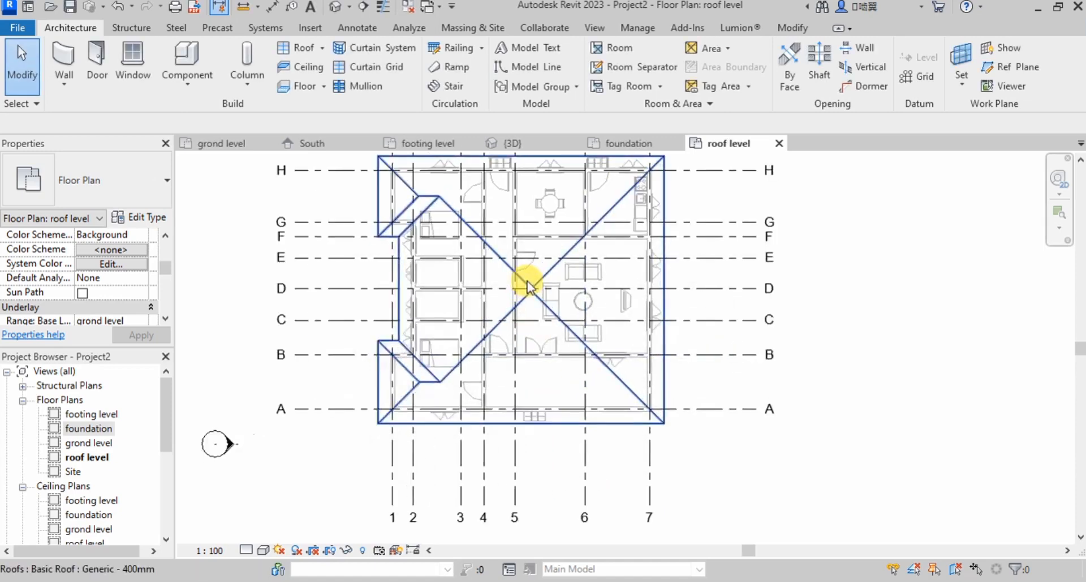
{"action": "scroll", "coordinate": [527, 285], "scroll_direction": "up", "scroll_amount": 5}
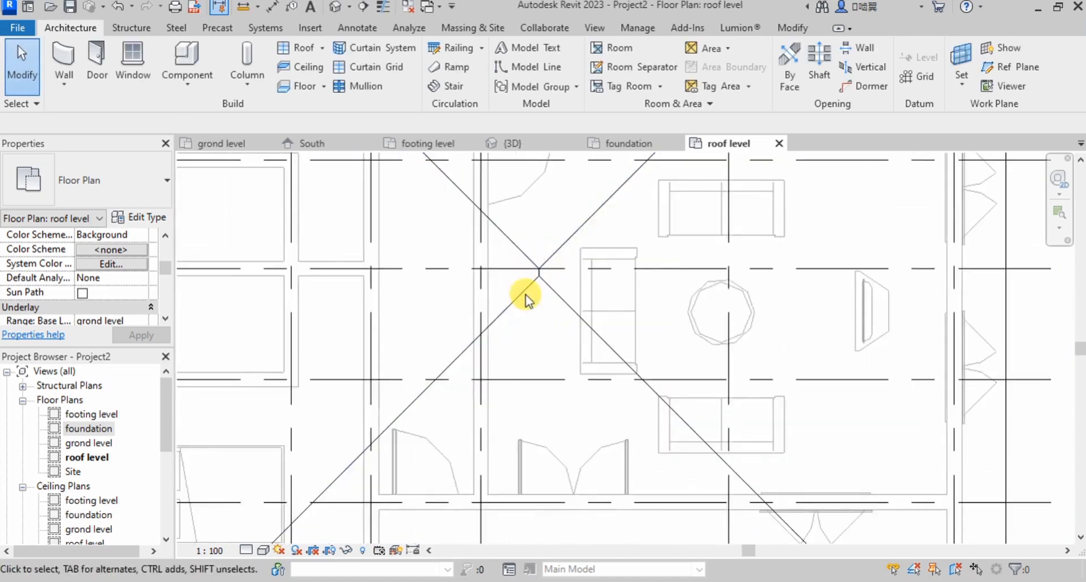
{"action": "scroll", "coordinate": [526, 299], "scroll_direction": "down", "scroll_amount": 5}
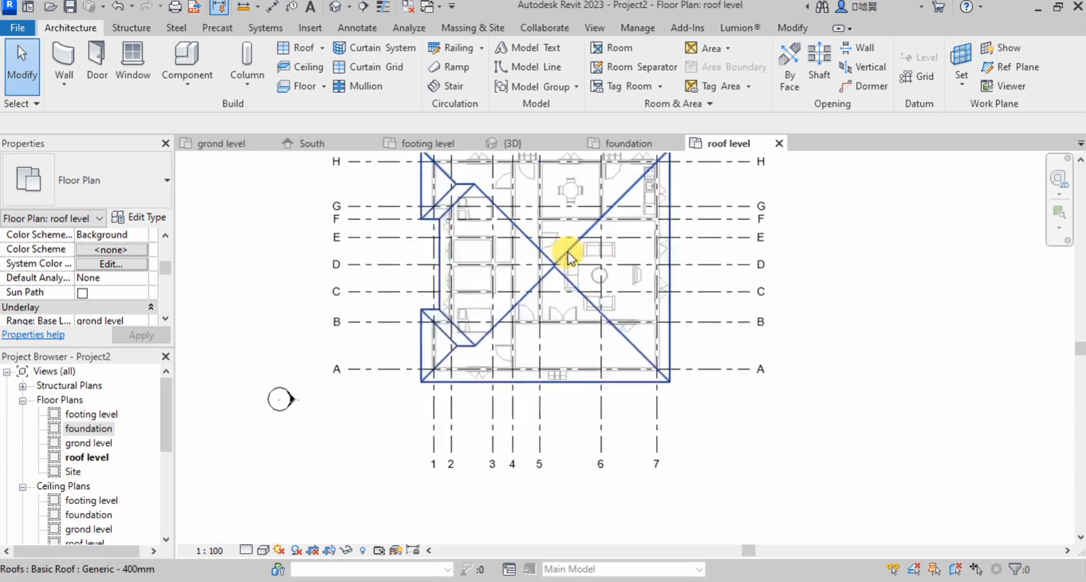
{"action": "left_click", "coordinate": [527, 144]}
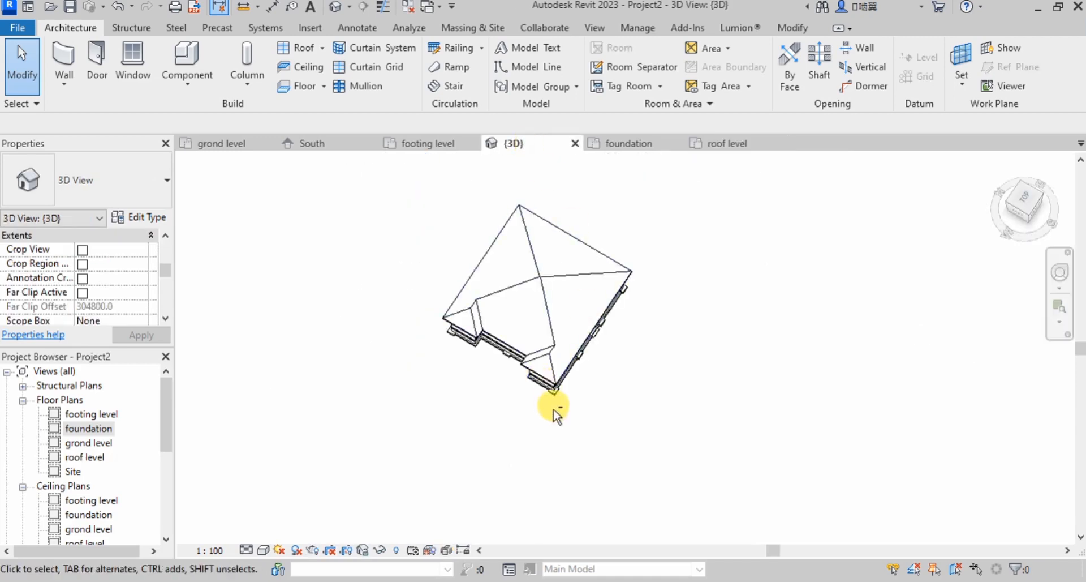
{"action": "middle_click_drag", "start_coordinate": [557, 416], "coordinate": [524, 310], "text": "shift"}
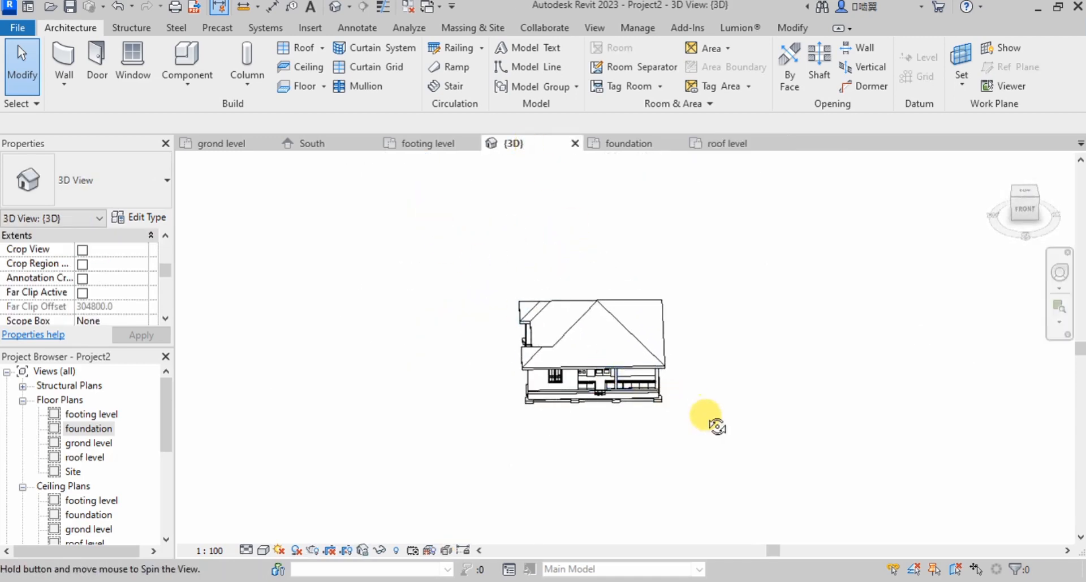
{"action": "middle_click_drag", "start_coordinate": [718, 425], "coordinate": [599, 351], "text": "shift"}
{"action": "scroll", "coordinate": [623, 318], "scroll_direction": "up", "scroll_amount": 3}
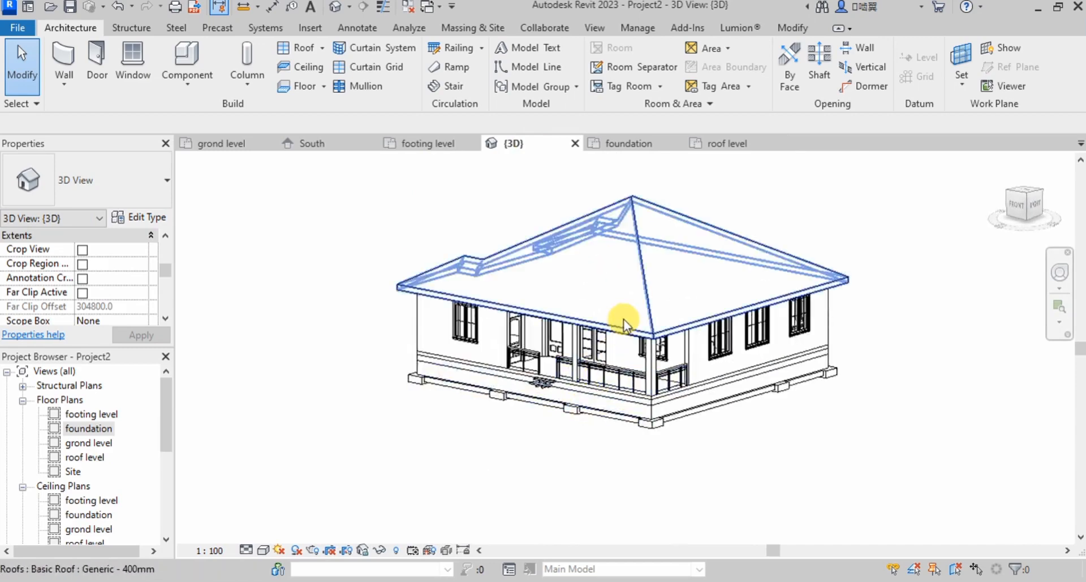
{"action": "scroll", "coordinate": [651, 345], "scroll_direction": "up", "scroll_amount": 3}
{"action": "scroll", "coordinate": [685, 351], "scroll_direction": "down", "scroll_amount": 3}
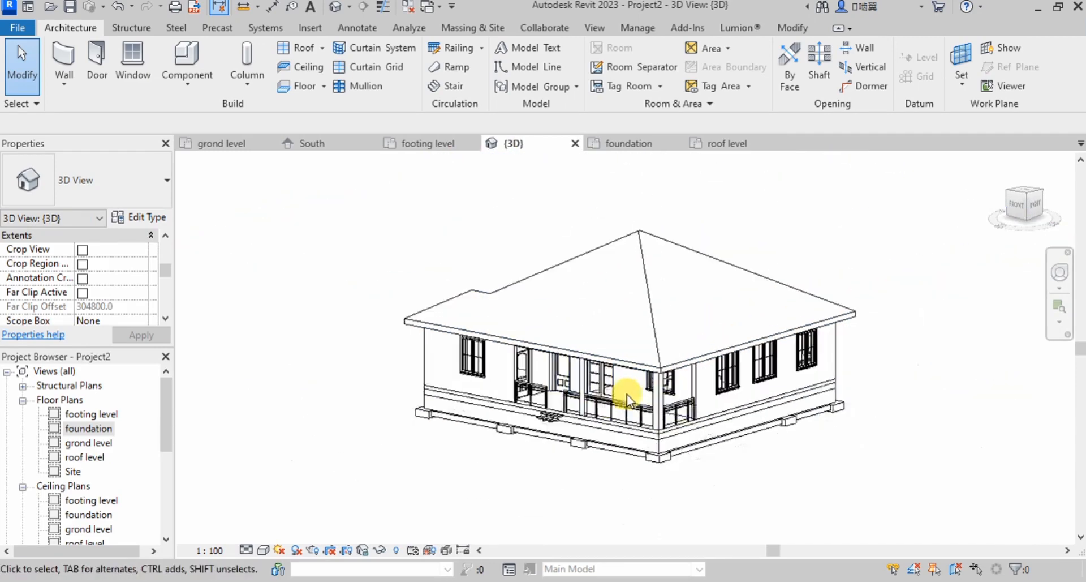
- Copy the roof, paste it aligned to the same place, and set the copy's base offset from level to 75
{"action": "left_click", "coordinate": [408, 321]}
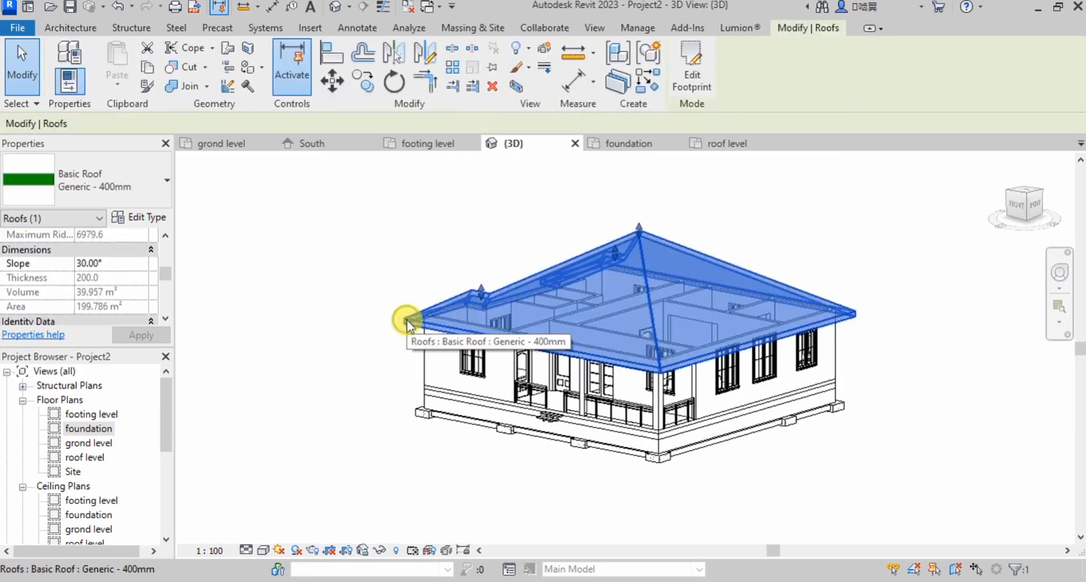
{"action": "left_click", "coordinate": [149, 66]}
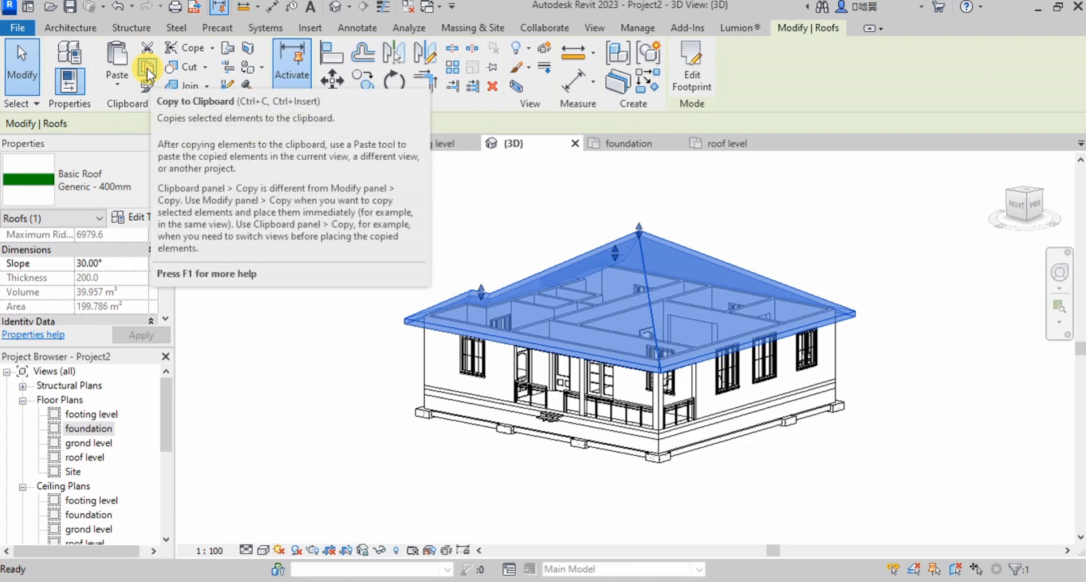
{"action": "left_click", "coordinate": [120, 86]}
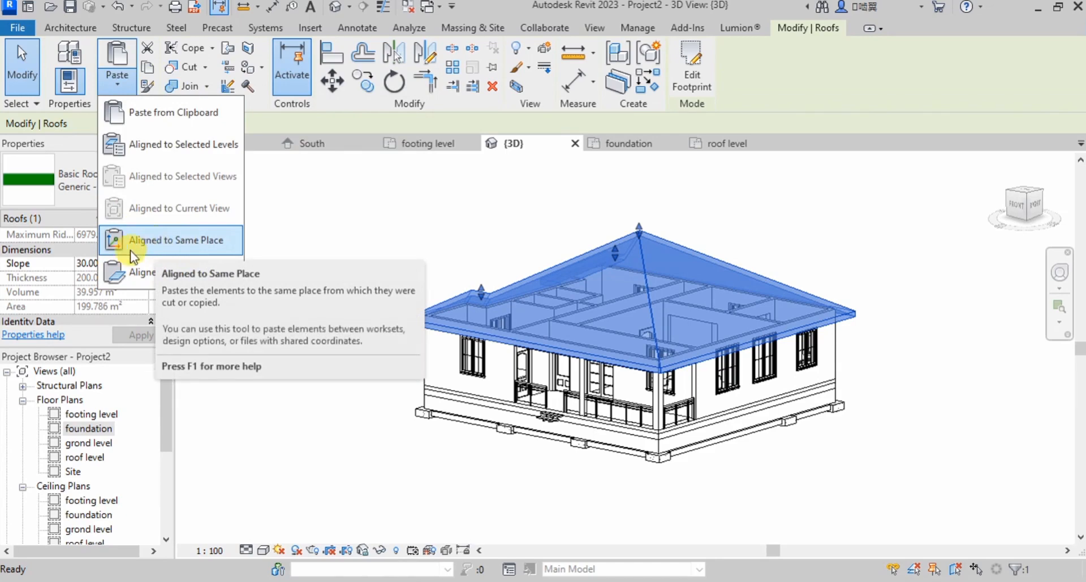
{"action": "left_click", "coordinate": [169, 241]}
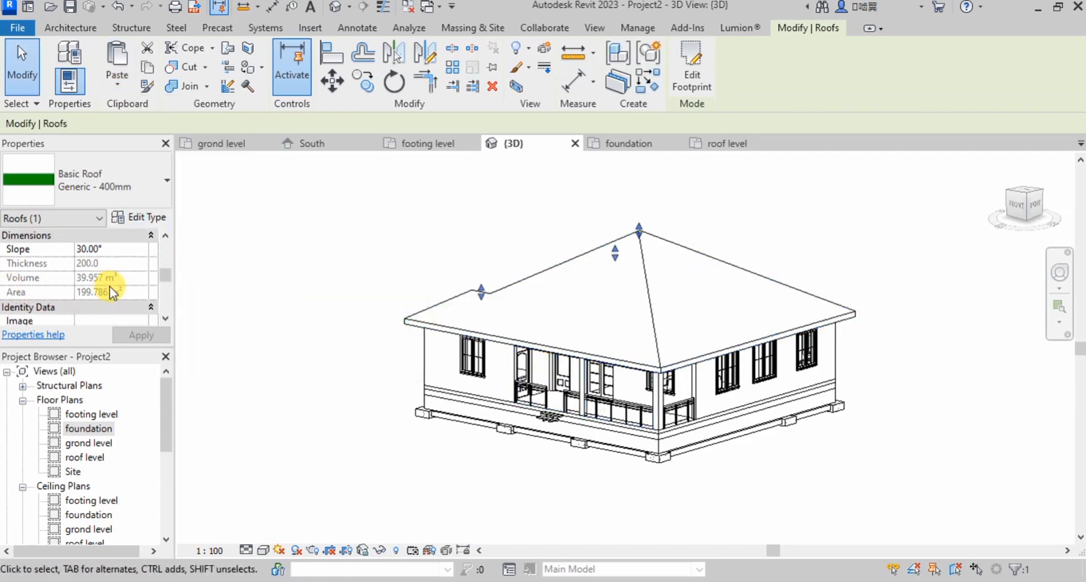
{"action": "scroll", "coordinate": [113, 291], "scroll_direction": "up", "scroll_amount": 3}
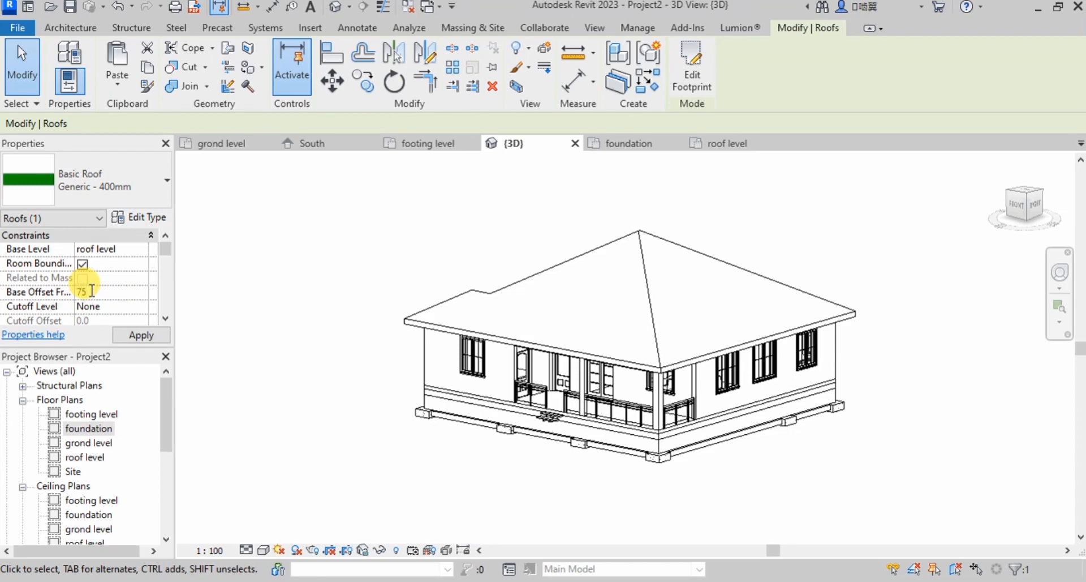
{"action": "left_click", "coordinate": [140, 335]}
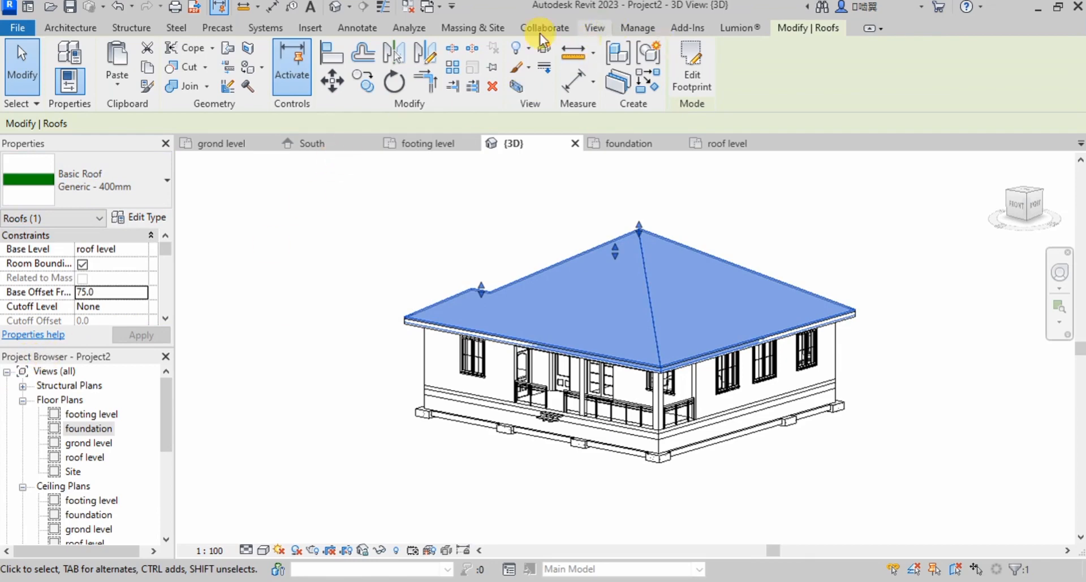
{"action": "left_click", "coordinate": [595, 29]}
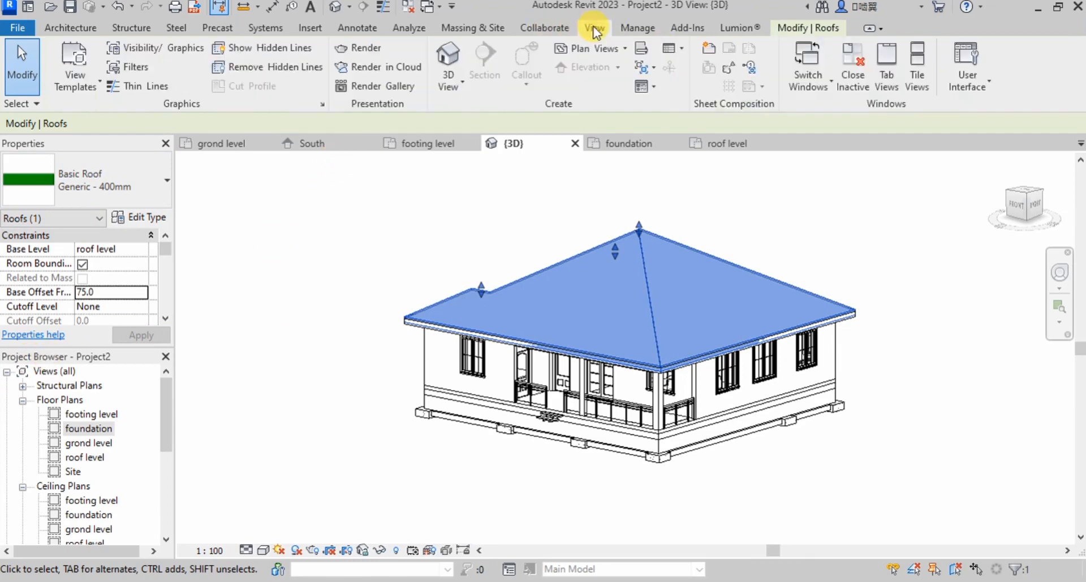
{"action": "left_click", "coordinate": [954, 66]}
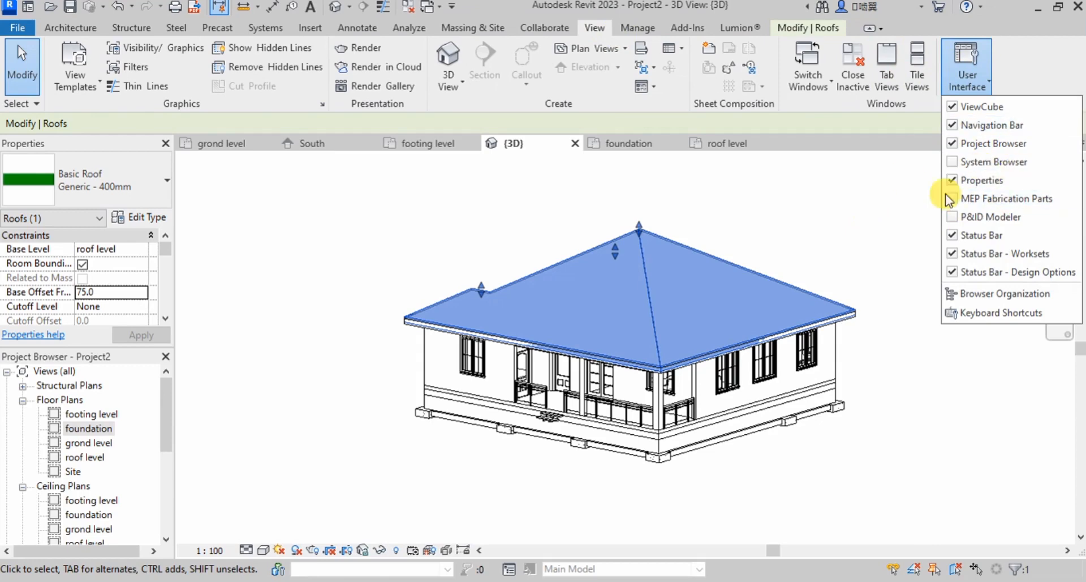
{"action": "left_click", "coordinate": [897, 189]}
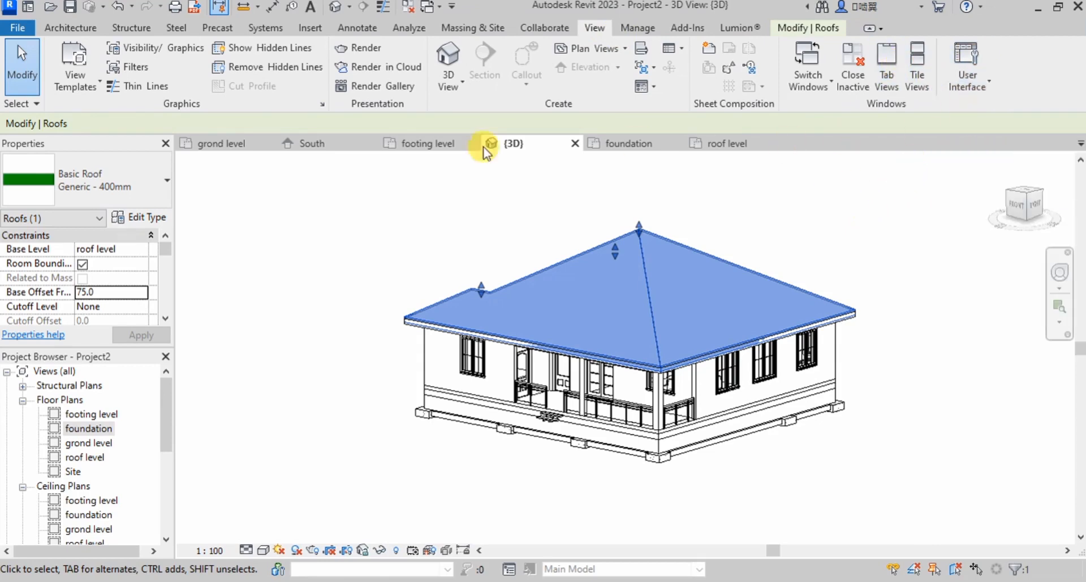
{"action": "left_click", "coordinate": [83, 263]}
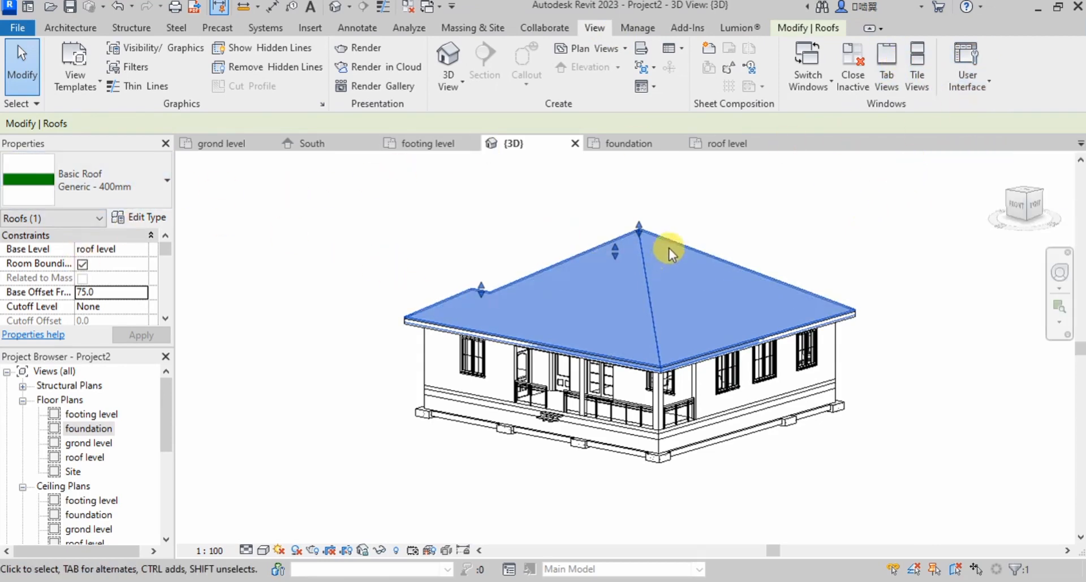
- Start a vertical opening in the raised roof copy and switch to the roof level plan for sketching its boundary
{"action": "scroll", "coordinate": [668, 247], "scroll_direction": "up", "scroll_amount": 3}
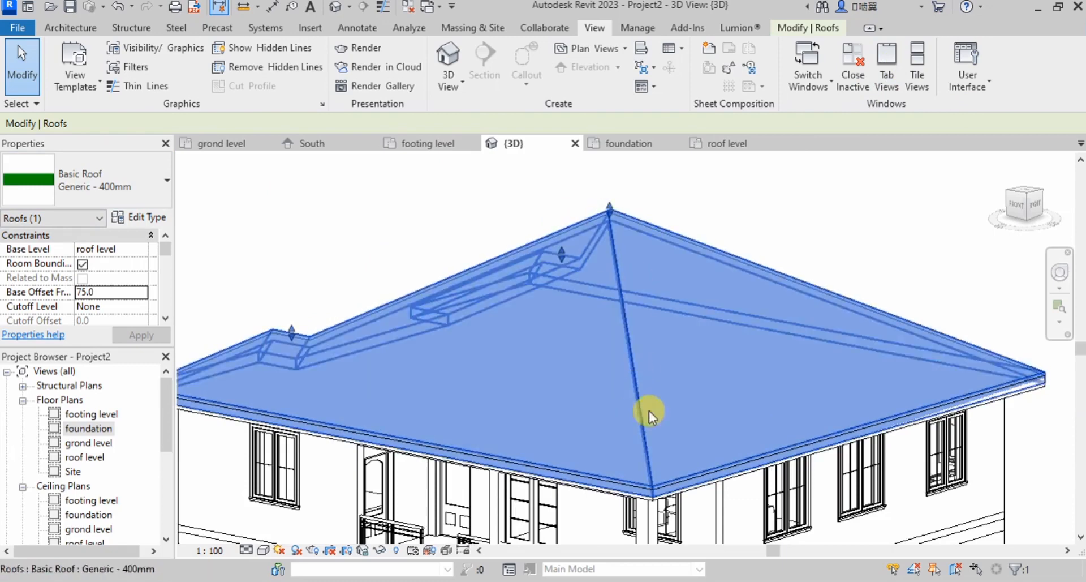
{"action": "left_click", "coordinate": [70, 28]}
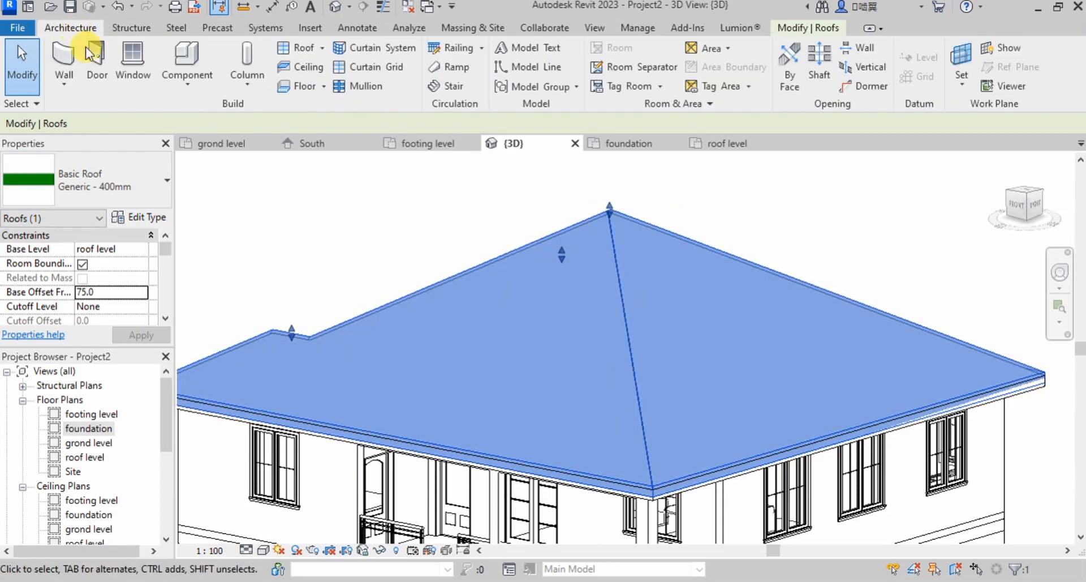
{"action": "key", "text": "Escape"}
{"action": "left_click", "coordinate": [868, 69]}
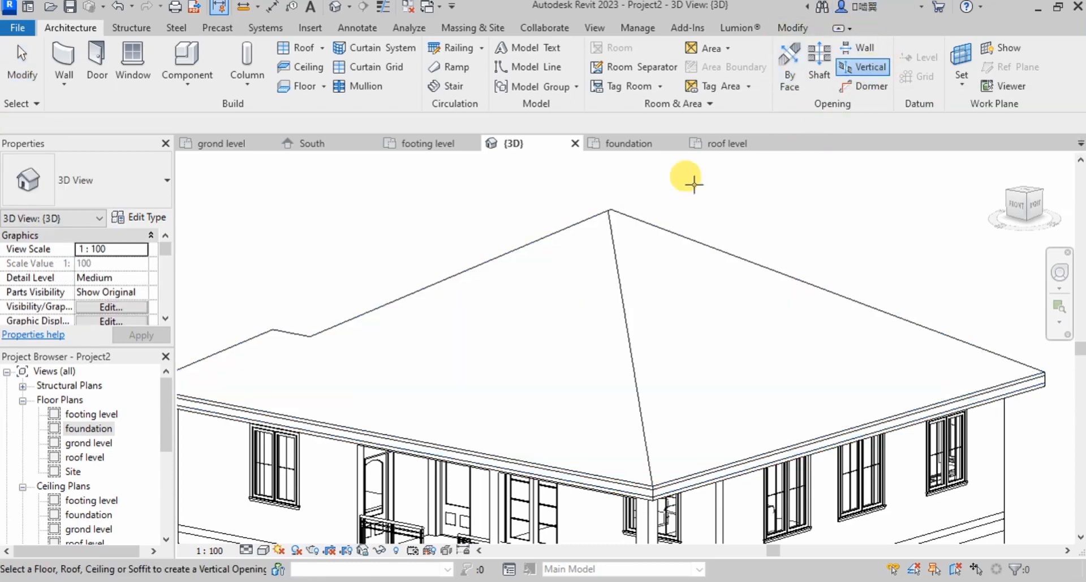
{"action": "left_click", "coordinate": [607, 222]}
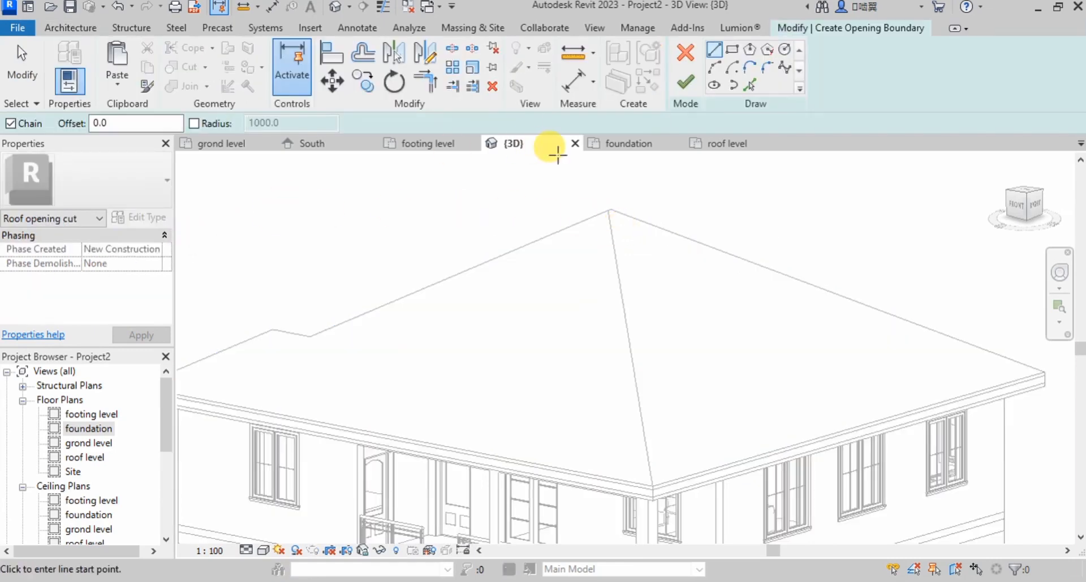
{"action": "left_click", "coordinate": [724, 145]}
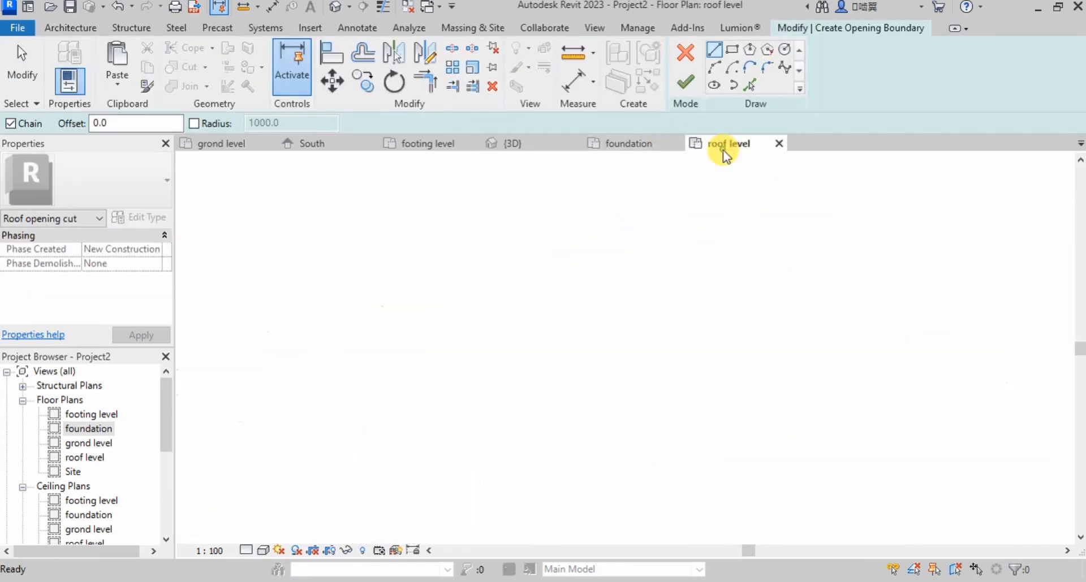
{"action": "scroll", "coordinate": [518, 305], "scroll_direction": "up", "scroll_amount": 3}
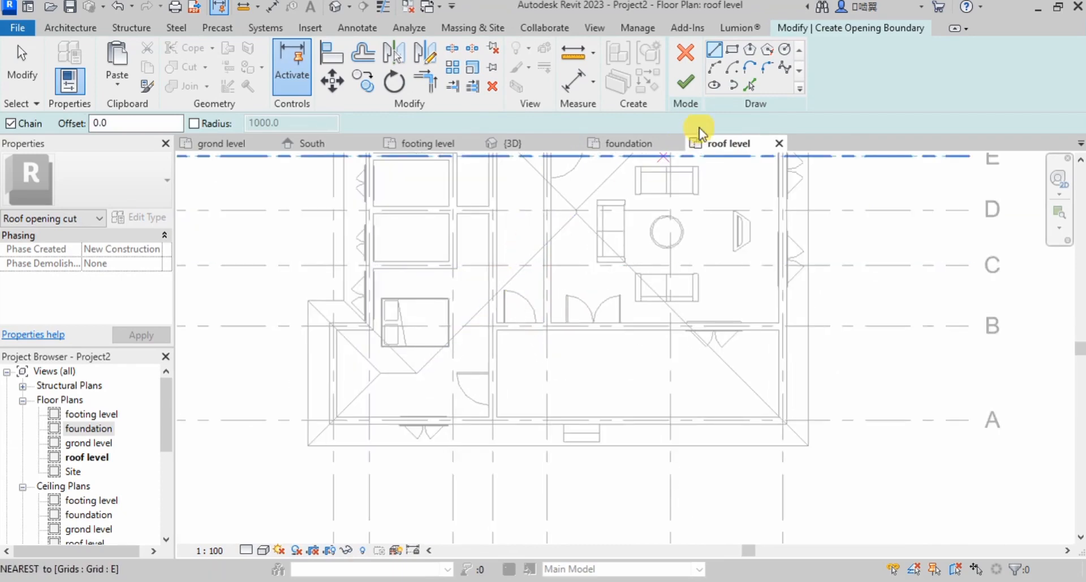
- With Pick Lines at a 100 offset, add boundary lines on both sides of the diagonal toward the grid A wing and its short ridge
{"action": "left_click", "coordinate": [750, 86]}
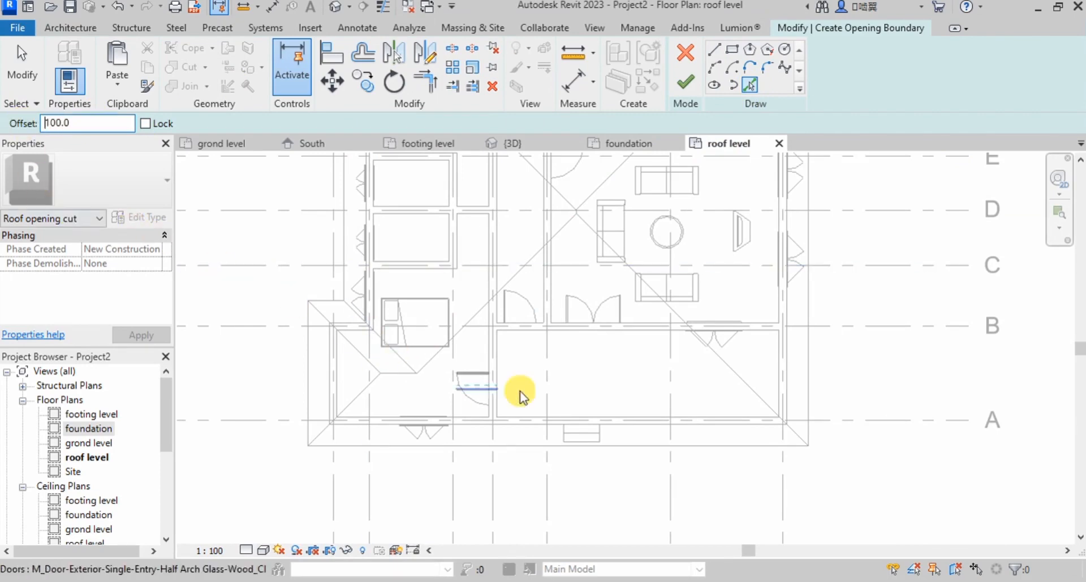
{"action": "scroll", "coordinate": [460, 339], "scroll_direction": "up", "scroll_amount": 3}
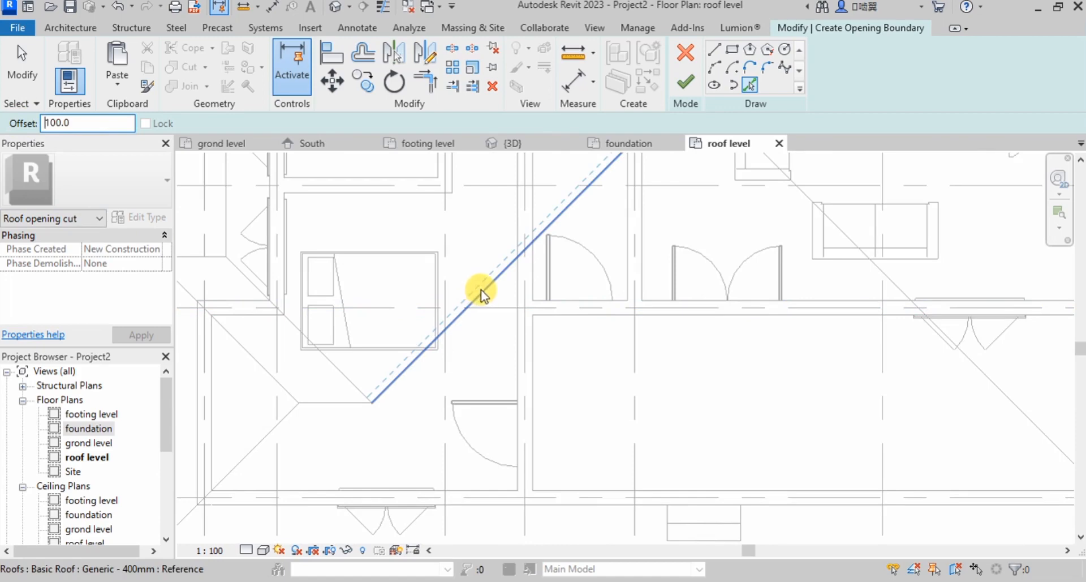
{"action": "left_click", "coordinate": [481, 292]}
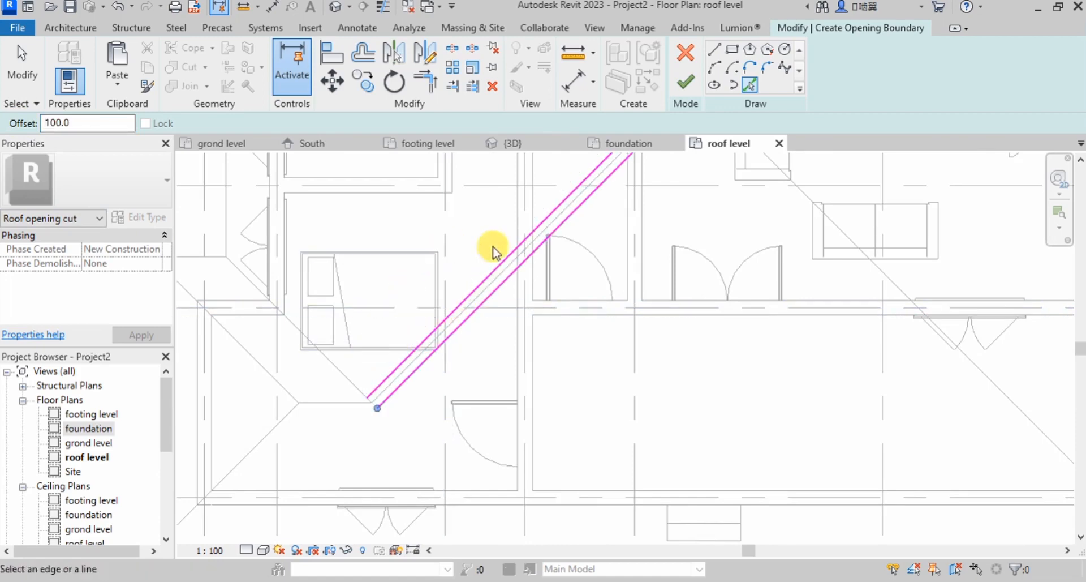
{"action": "scroll", "coordinate": [509, 271], "scroll_direction": "down", "scroll_amount": 4}
{"action": "scroll", "coordinate": [424, 351], "scroll_direction": "up", "scroll_amount": 6}
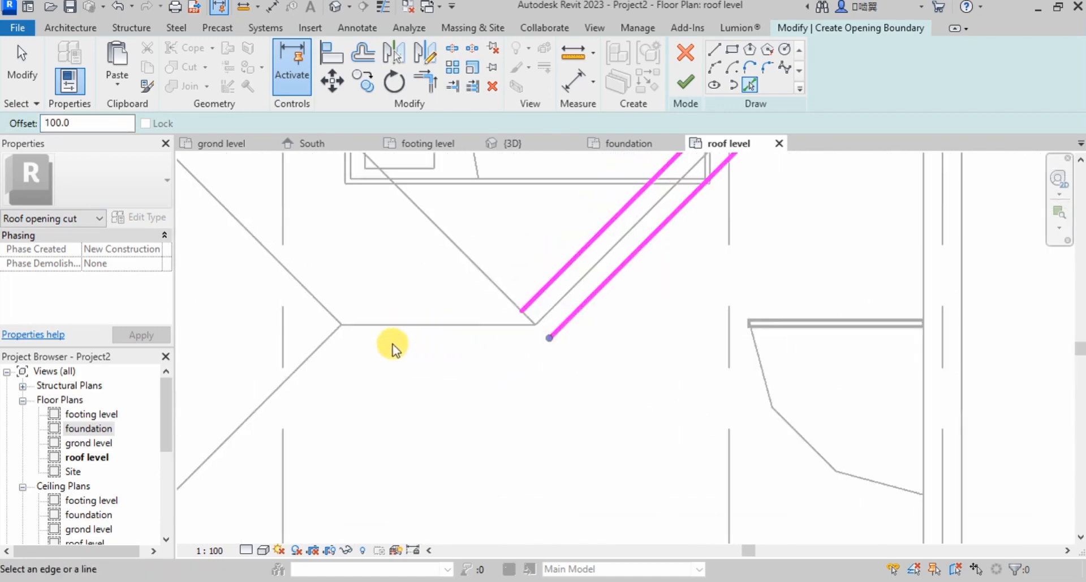
{"action": "left_click", "coordinate": [426, 325]}
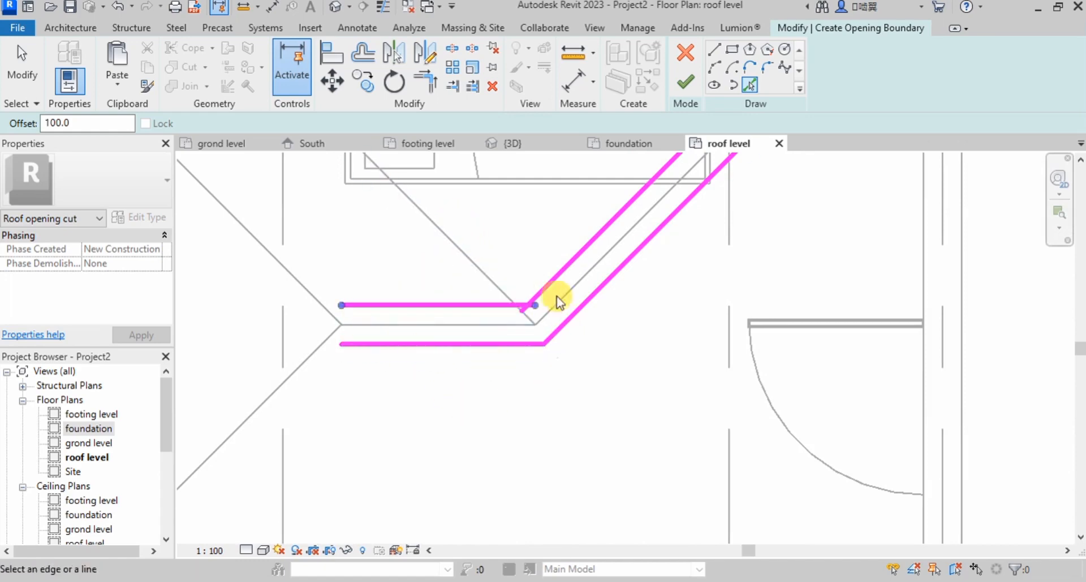
- Add boundary lines offset 100 on both sides of the two hips at the end of the grid A wing
{"action": "scroll", "coordinate": [388, 303], "scroll_direction": "down", "scroll_amount": 3}
{"action": "scroll", "coordinate": [399, 249], "scroll_direction": "up", "scroll_amount": 3}
{"action": "left_click", "coordinate": [397, 258]}
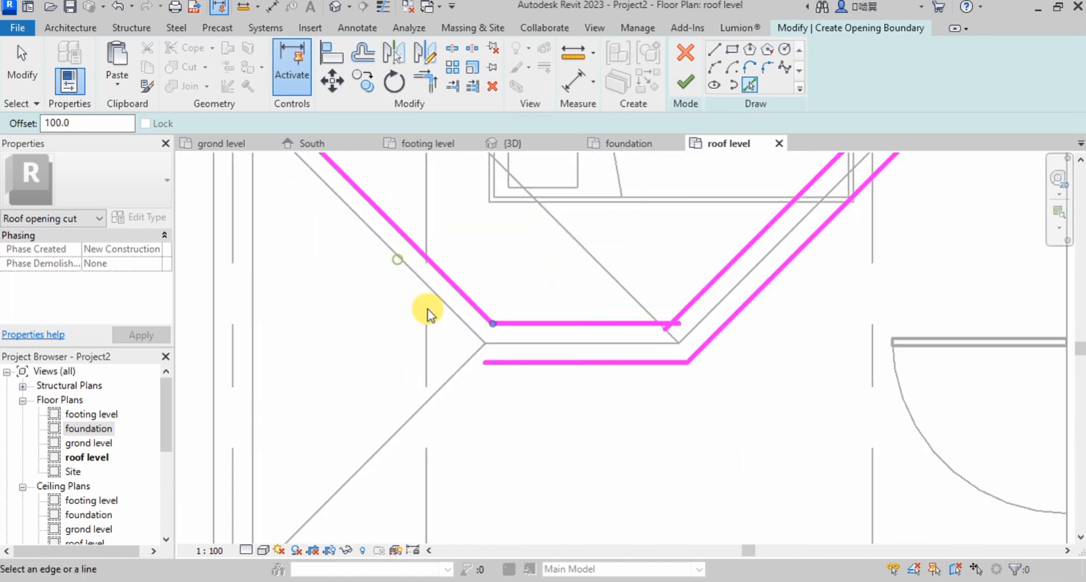
{"action": "left_click", "coordinate": [445, 306]}
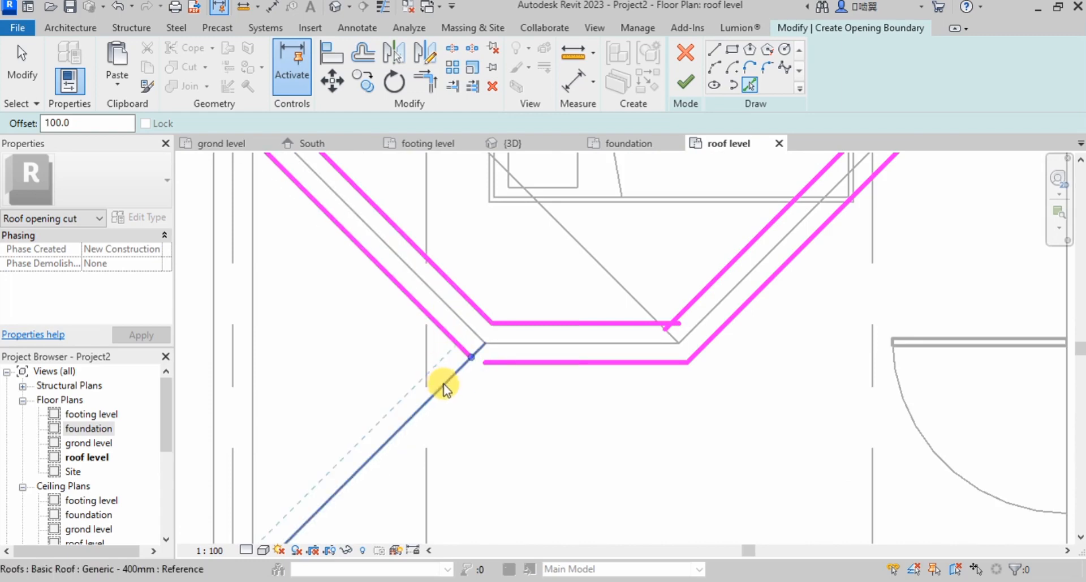
{"action": "left_click", "coordinate": [444, 387]}
{"action": "scroll", "coordinate": [393, 439], "scroll_direction": "down", "scroll_amount": 4}
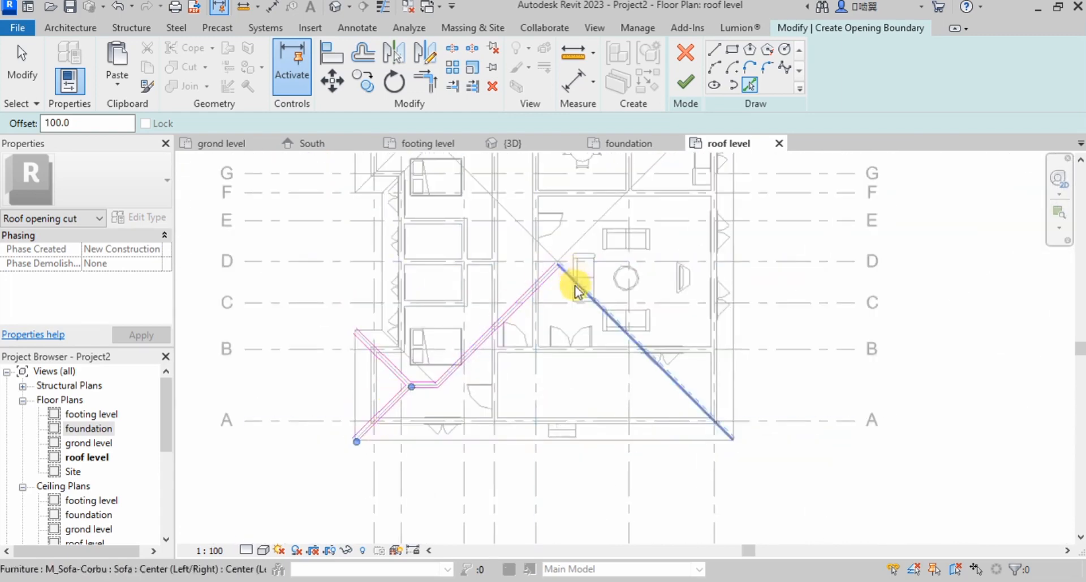
- Add 100 offset boundary lines on both sides of the short central ridge and the three remaining diagonals meeting at the roof's peak
{"action": "scroll", "coordinate": [568, 280], "scroll_direction": "up", "scroll_amount": 5}
{"action": "left_click", "coordinate": [556, 259]}
{"action": "scroll", "coordinate": [532, 272], "scroll_direction": "down", "scroll_amount": 2}
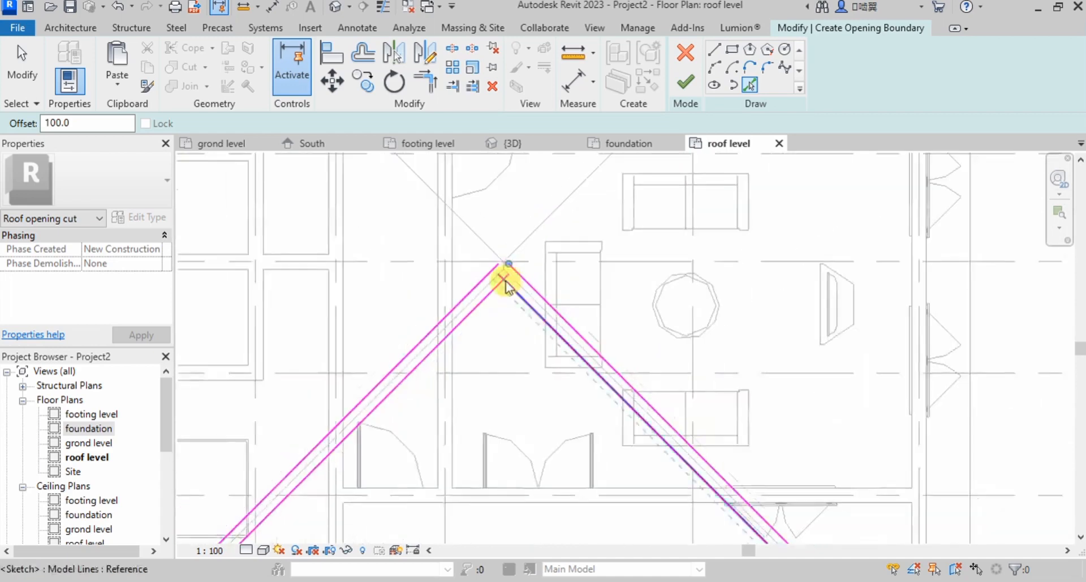
{"action": "scroll", "coordinate": [506, 283], "scroll_direction": "up", "scroll_amount": 4}
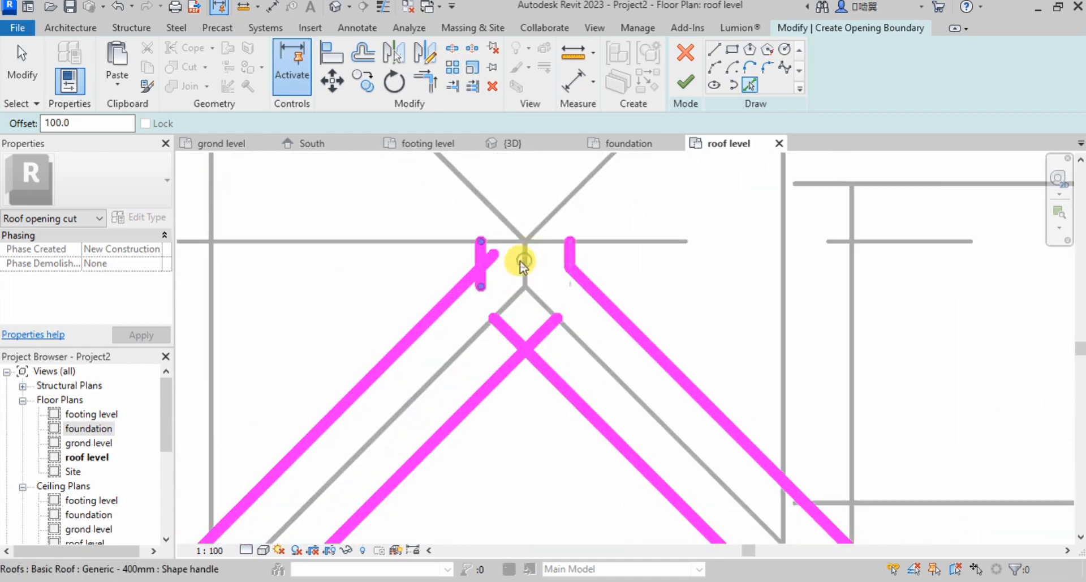
{"action": "left_click", "coordinate": [492, 210]}
{"action": "left_click", "coordinate": [494, 209]}
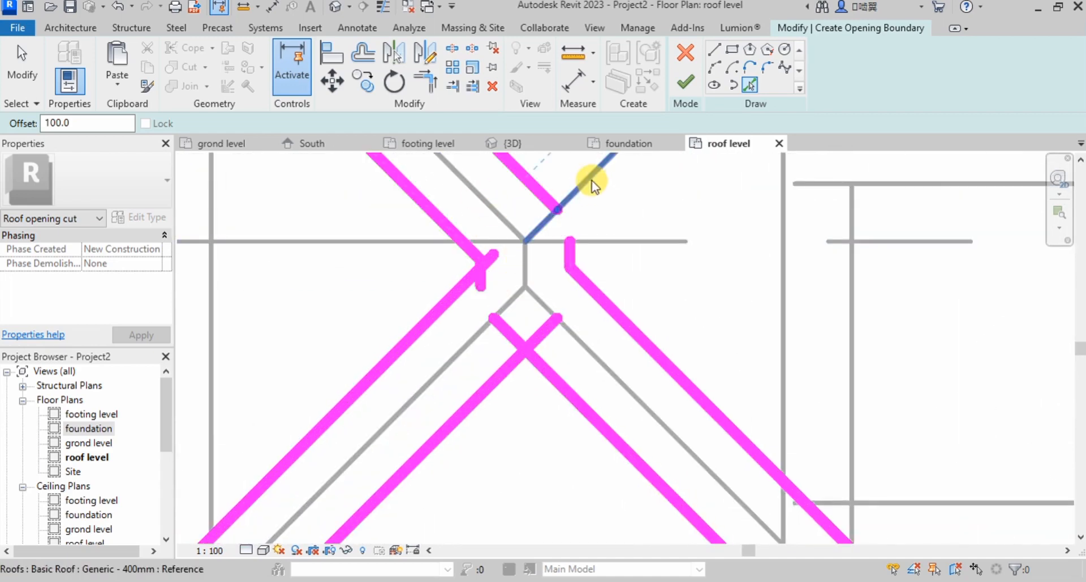
{"action": "left_click", "coordinate": [592, 184]}
{"action": "scroll", "coordinate": [519, 370], "scroll_direction": "down", "scroll_amount": 5}
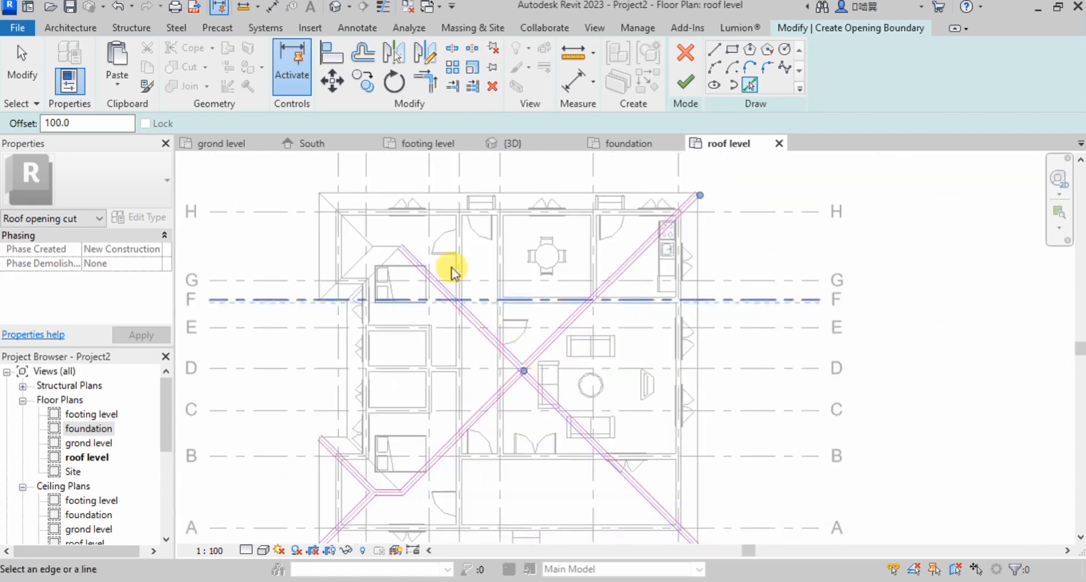
- Add 100 offset boundary lines on both sides of the grid H wing's short ridge and its two end hips
{"action": "scroll", "coordinate": [399, 255], "scroll_direction": "up", "scroll_amount": 5}
{"action": "left_click", "coordinate": [399, 253]}
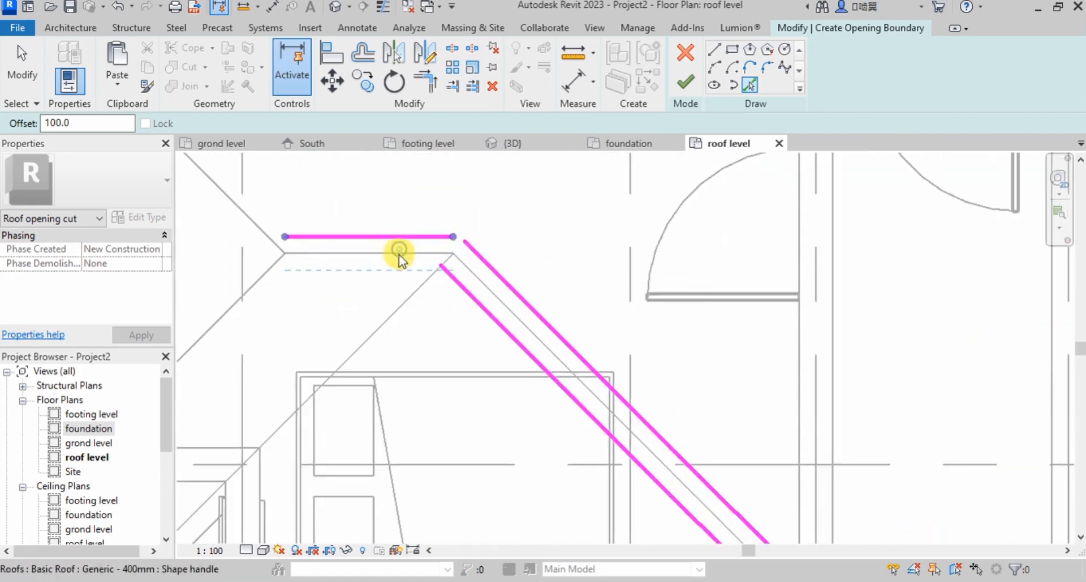
{"action": "left_click", "coordinate": [397, 255]}
{"action": "left_click", "coordinate": [258, 227]}
{"action": "left_click", "coordinate": [255, 225]}
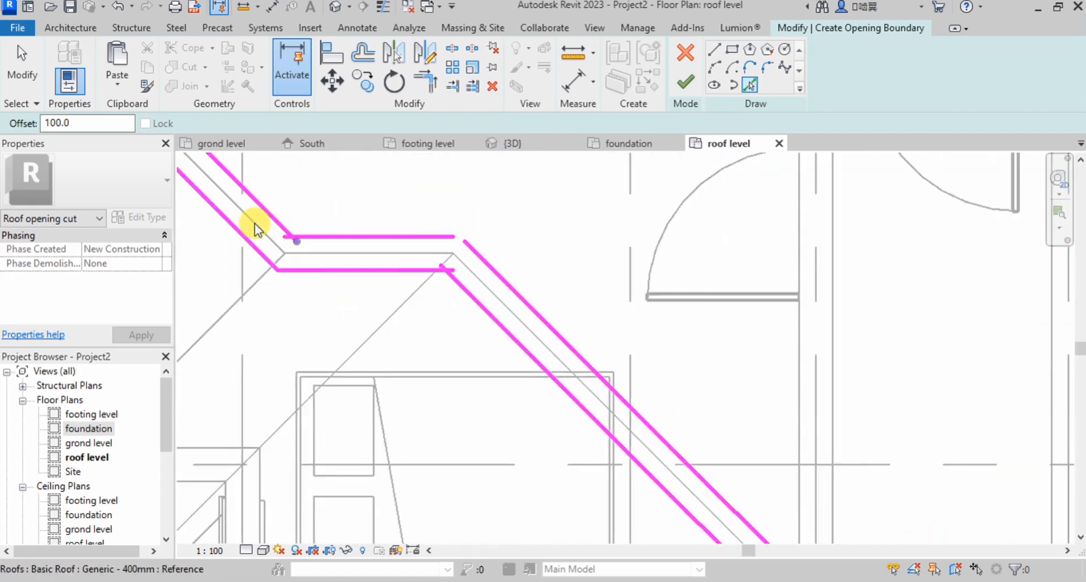
{"action": "left_click", "coordinate": [249, 291]}
{"action": "key", "text": "ctrl+z"}
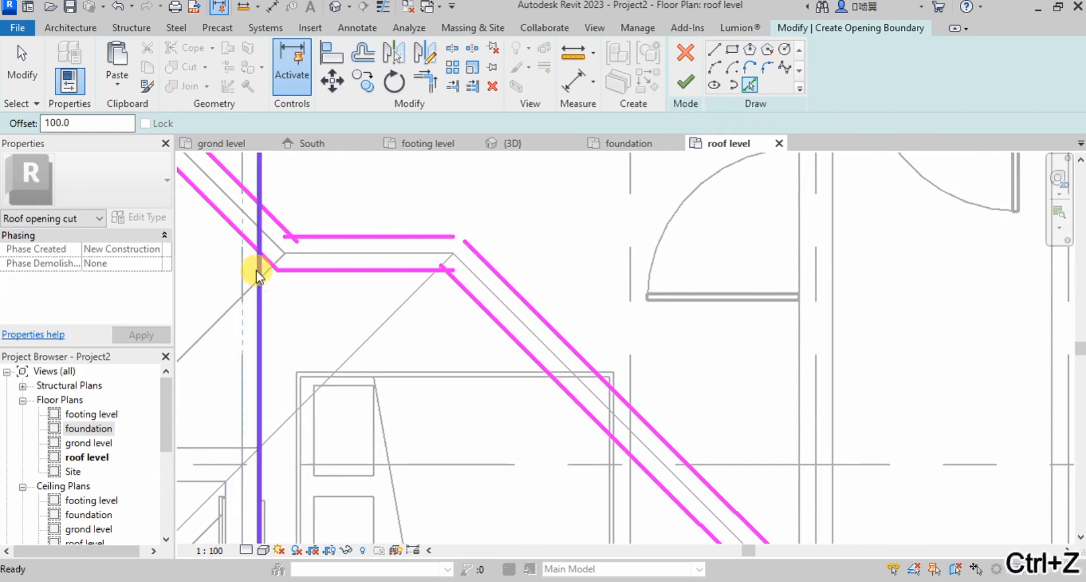
{"action": "left_click", "coordinate": [260, 276]}
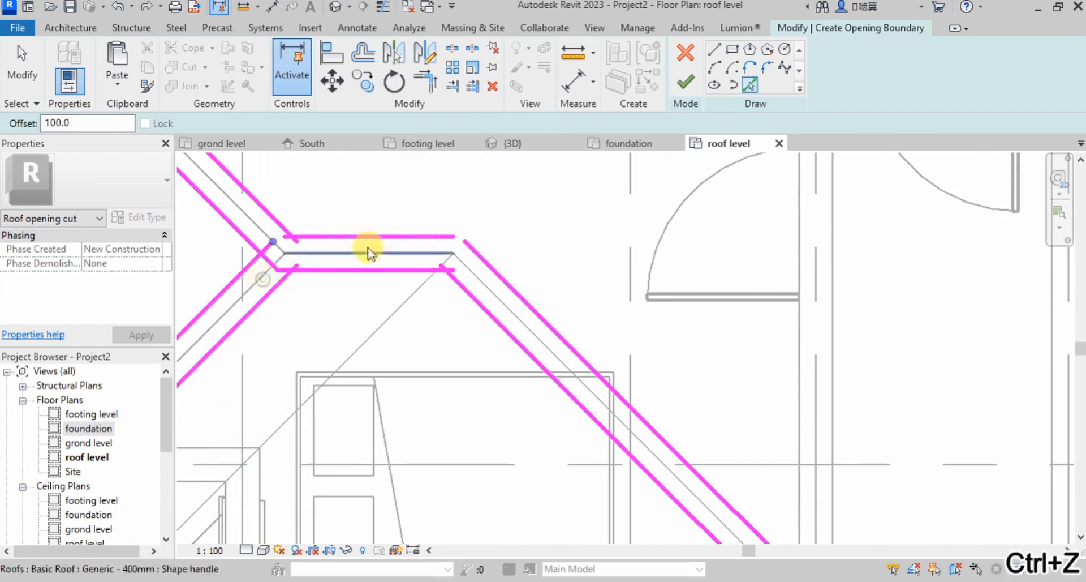
- Set the Pick Lines offset to 0 and trace the long roof edge beyond grid H and that wing's outer side edge
{"action": "scroll", "coordinate": [368, 252], "scroll_direction": "down", "scroll_amount": 5}
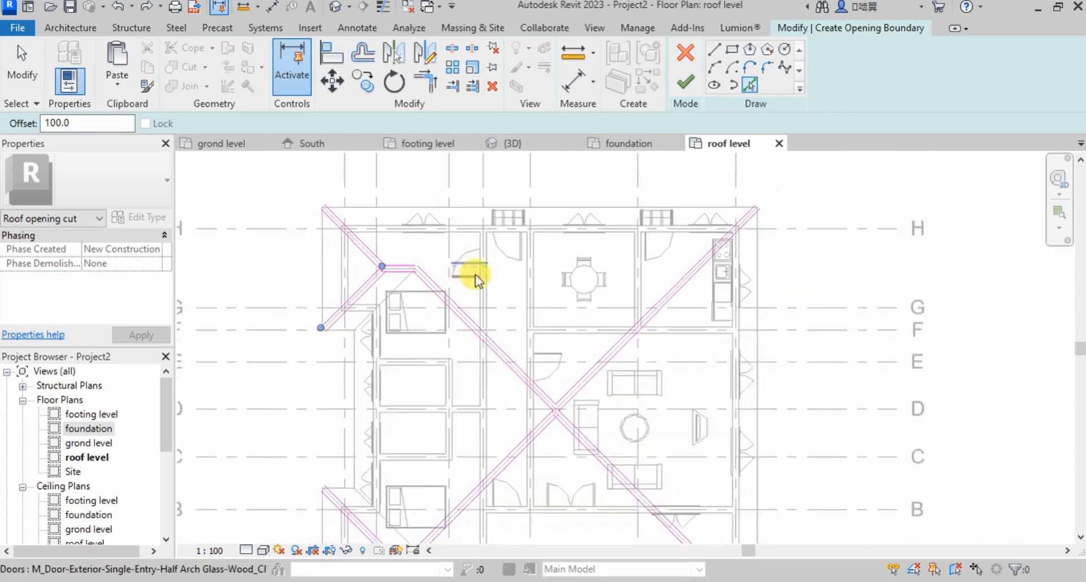
{"action": "scroll", "coordinate": [477, 279], "scroll_direction": "down", "scroll_amount": 2}
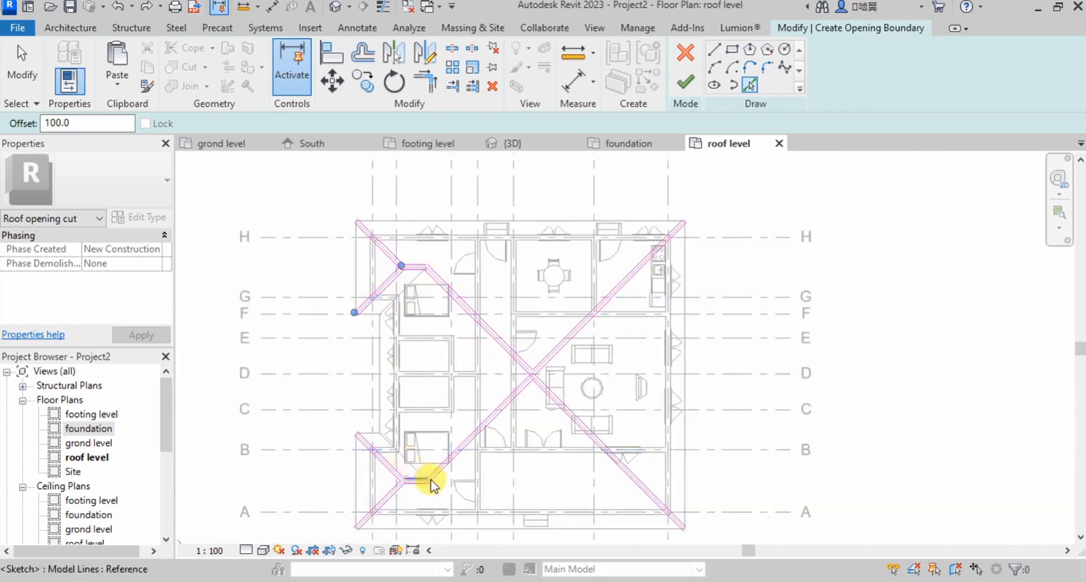
{"action": "scroll", "coordinate": [478, 473], "scroll_direction": "down", "scroll_amount": 2}
{"action": "scroll", "coordinate": [475, 478], "scroll_direction": "up", "scroll_amount": 4}
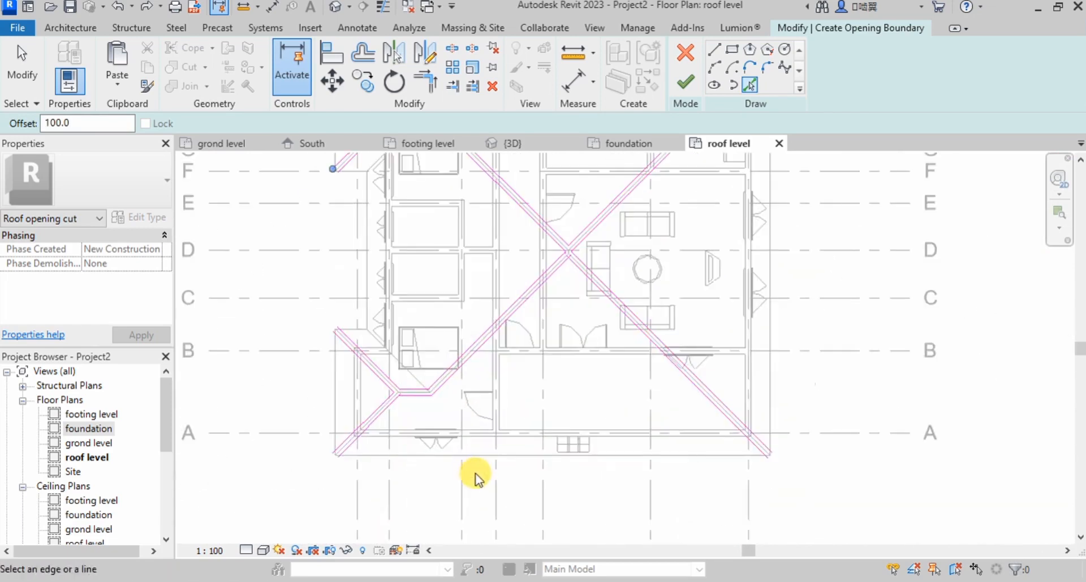
{"action": "scroll", "coordinate": [564, 400], "scroll_direction": "down", "scroll_amount": 3}
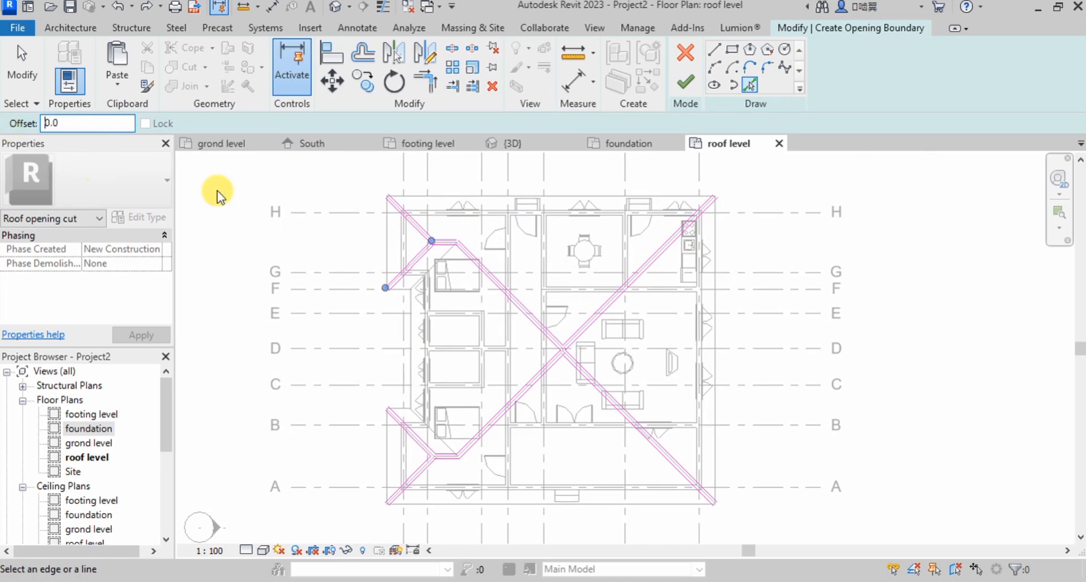
{"action": "scroll", "coordinate": [447, 203], "scroll_direction": "up", "scroll_amount": 5}
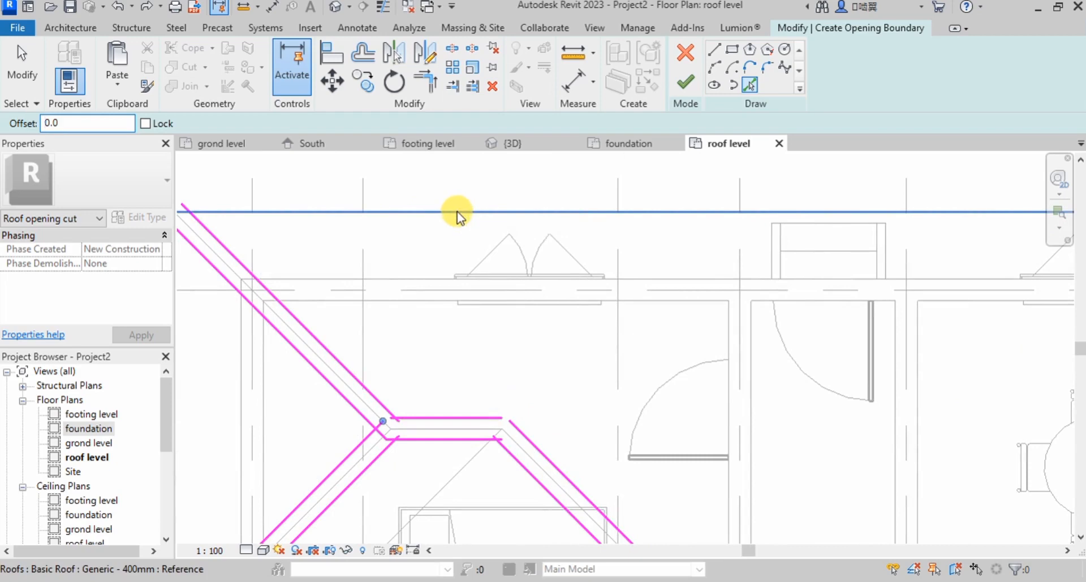
{"action": "scroll", "coordinate": [457, 212], "scroll_direction": "down", "scroll_amount": 3}
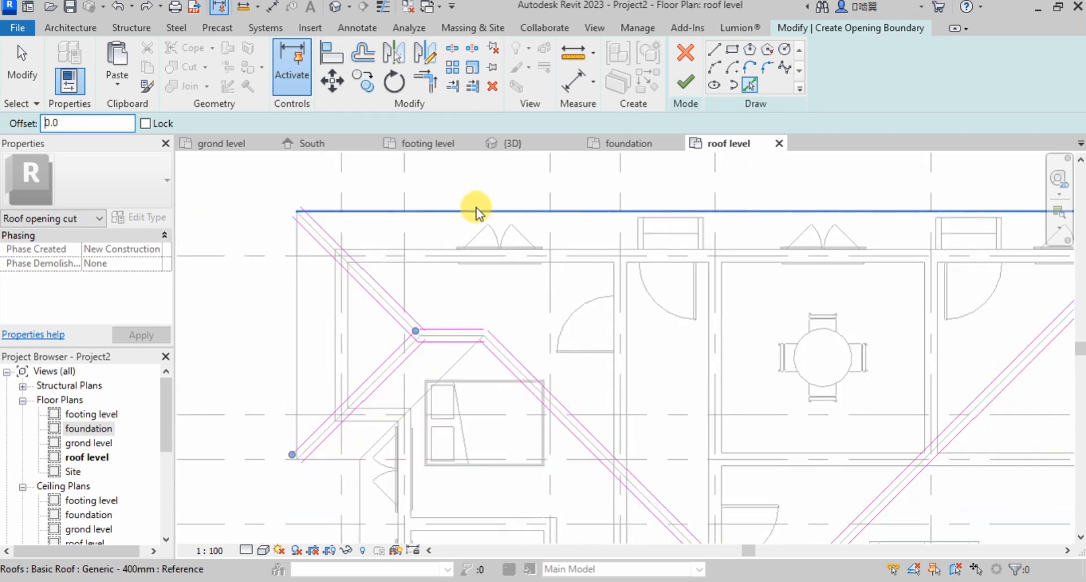
{"action": "left_click", "coordinate": [461, 212]}
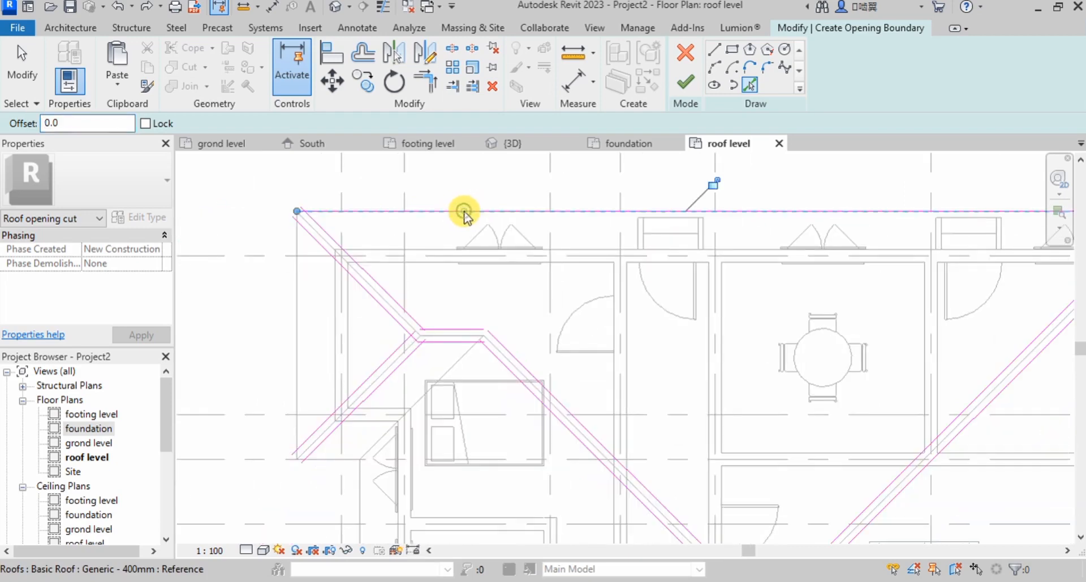
{"action": "left_click", "coordinate": [296, 261]}
- Trace the recessed roof edges between the two wings and the outer side edge of the grid A wing with zero offset
{"action": "scroll", "coordinate": [310, 182], "scroll_direction": "down", "scroll_amount": 3}
{"action": "scroll", "coordinate": [317, 301], "scroll_direction": "up", "scroll_amount": 3}
{"action": "left_click", "coordinate": [318, 301]}
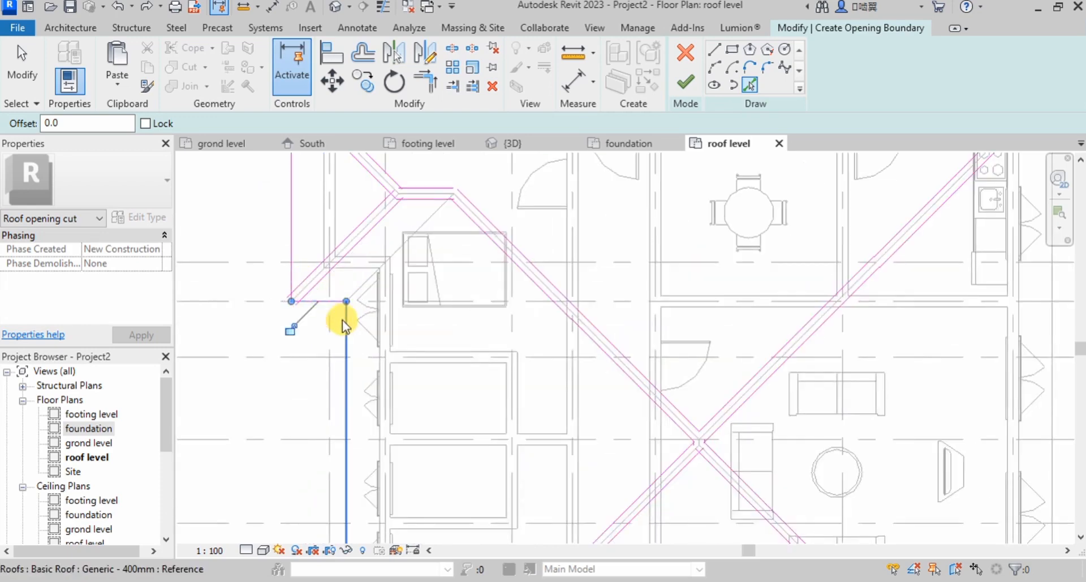
{"action": "left_click", "coordinate": [342, 320]}
{"action": "scroll", "coordinate": [345, 351], "scroll_direction": "down", "scroll_amount": 3}
{"action": "scroll", "coordinate": [349, 395], "scroll_direction": "up", "scroll_amount": 5}
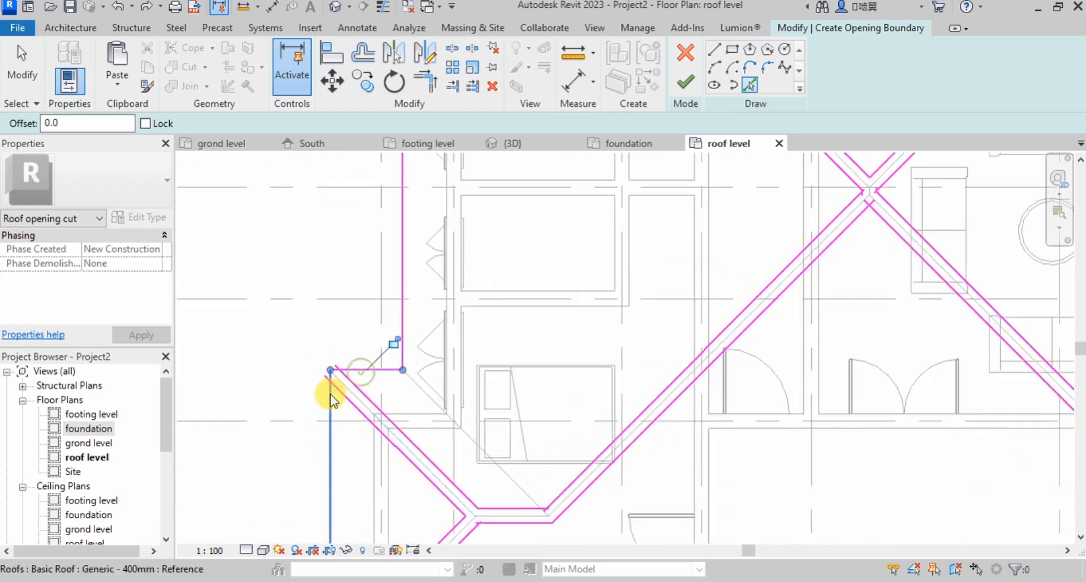
{"action": "left_click", "coordinate": [330, 394]}
- Trace the long roof edge beyond grid A and the straight side edge opposite the wings to complete the outer boundary lines
{"action": "scroll", "coordinate": [347, 323], "scroll_direction": "down", "scroll_amount": 4}
{"action": "scroll", "coordinate": [374, 453], "scroll_direction": "up", "scroll_amount": 4}
{"action": "left_click", "coordinate": [368, 437]}
{"action": "scroll", "coordinate": [331, 406], "scroll_direction": "down", "scroll_amount": 1}
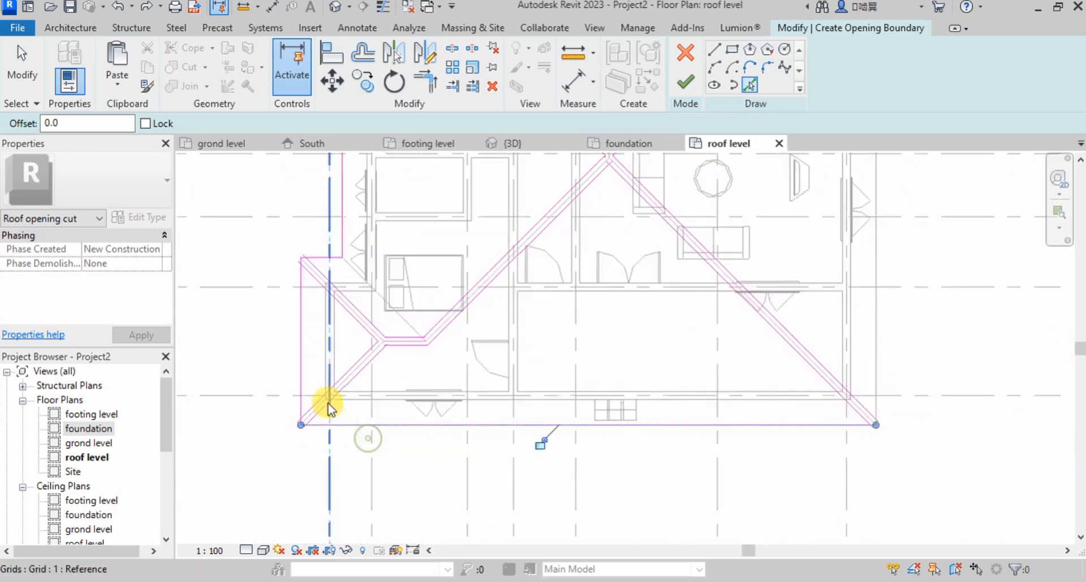
{"action": "scroll", "coordinate": [331, 406], "scroll_direction": "down", "scroll_amount": 3}
{"action": "scroll", "coordinate": [686, 357], "scroll_direction": "up", "scroll_amount": 3}
{"action": "left_click", "coordinate": [691, 351]}
{"action": "scroll", "coordinate": [693, 452], "scroll_direction": "down", "scroll_amount": 3}
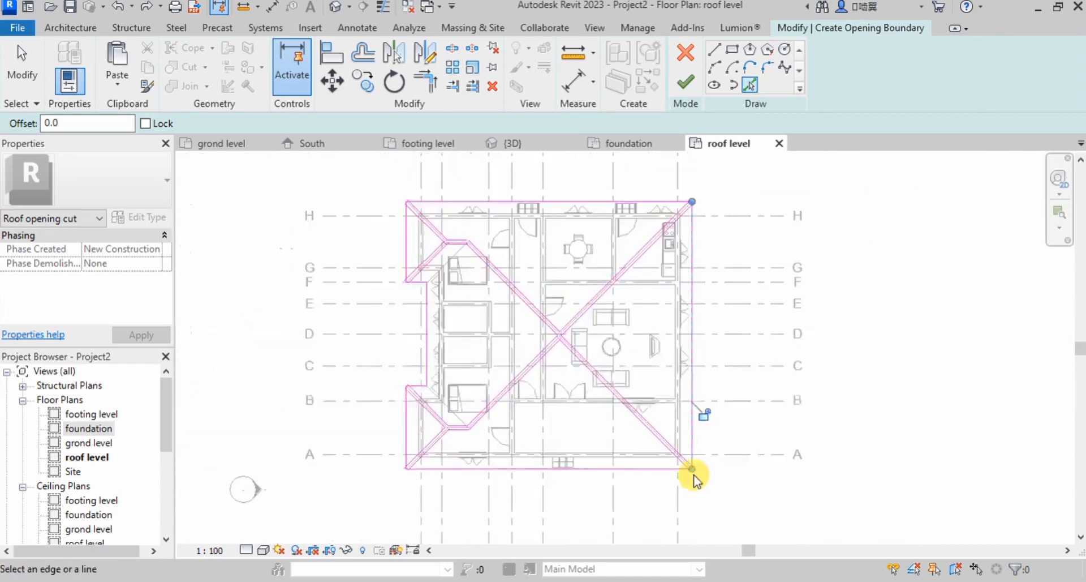
{"action": "scroll", "coordinate": [687, 226], "scroll_direction": "up", "scroll_amount": 3}
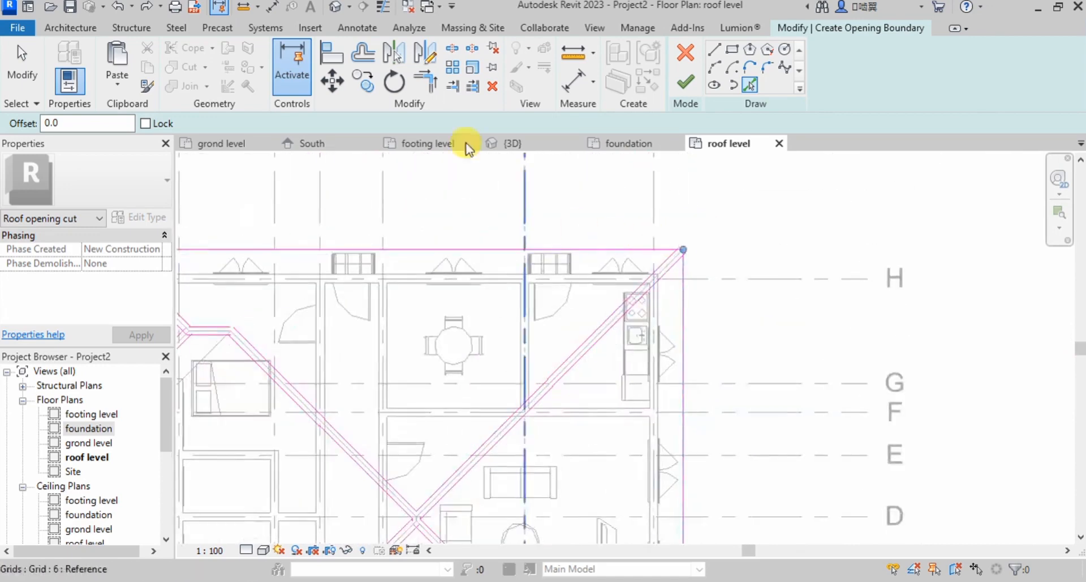
{"action": "left_click", "coordinate": [641, 259]}
{"action": "scroll", "coordinate": [679, 272], "scroll_direction": "up", "scroll_amount": 2}
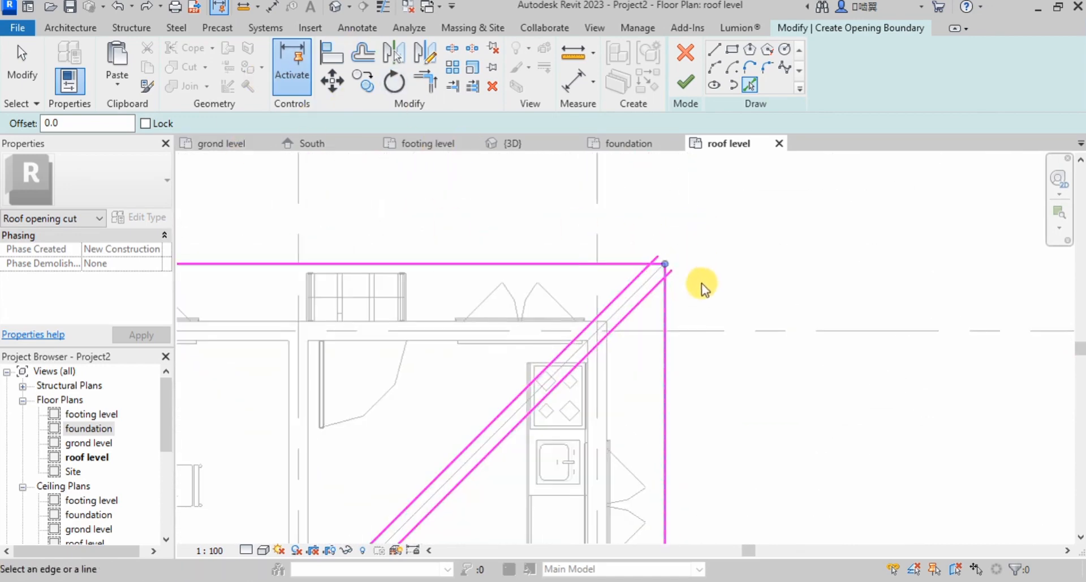
- Trim both offset hip lines to the outer boundary edges at the roof corner near grids H and 7
{"action": "left_click", "coordinate": [425, 84]}
{"action": "scroll", "coordinate": [629, 281], "scroll_direction": "up", "scroll_amount": 2}
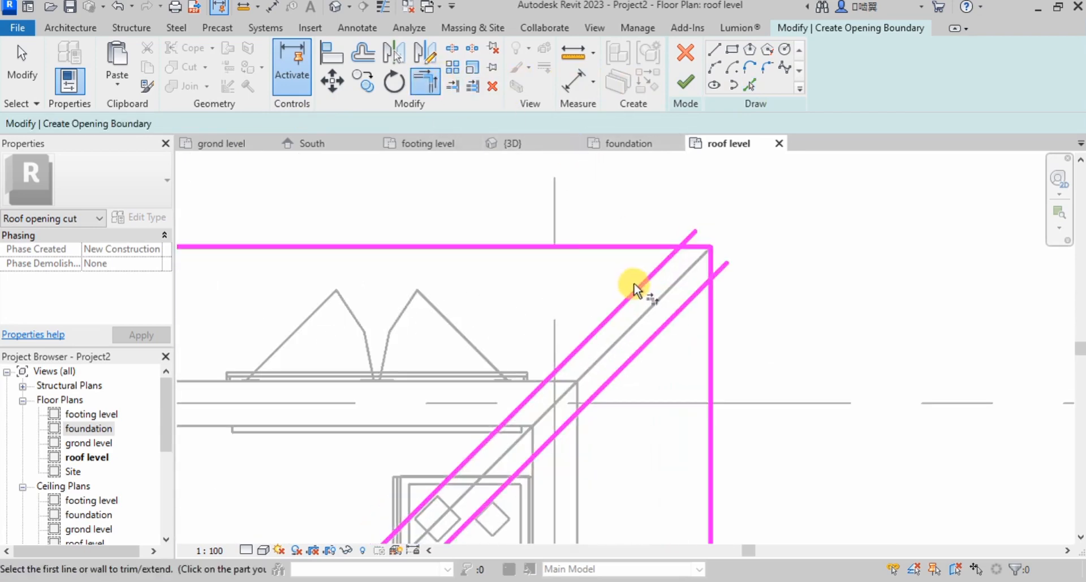
{"action": "left_click", "coordinate": [635, 286]}
{"action": "left_click", "coordinate": [630, 245]}
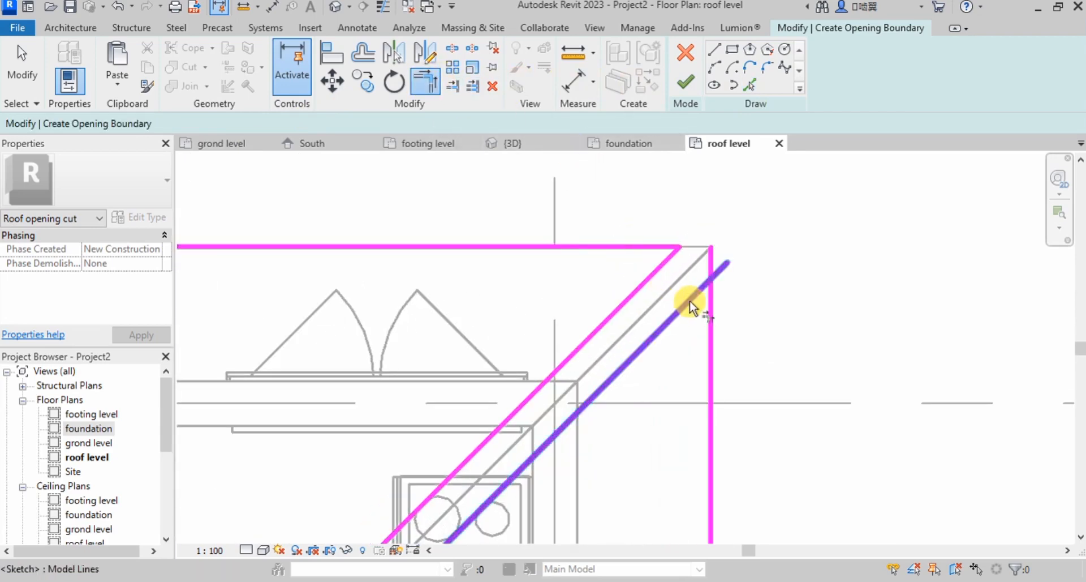
{"action": "left_click", "coordinate": [691, 303]}
{"action": "left_click", "coordinate": [710, 306]}
{"action": "scroll", "coordinate": [758, 288], "scroll_direction": "down", "scroll_amount": 4}
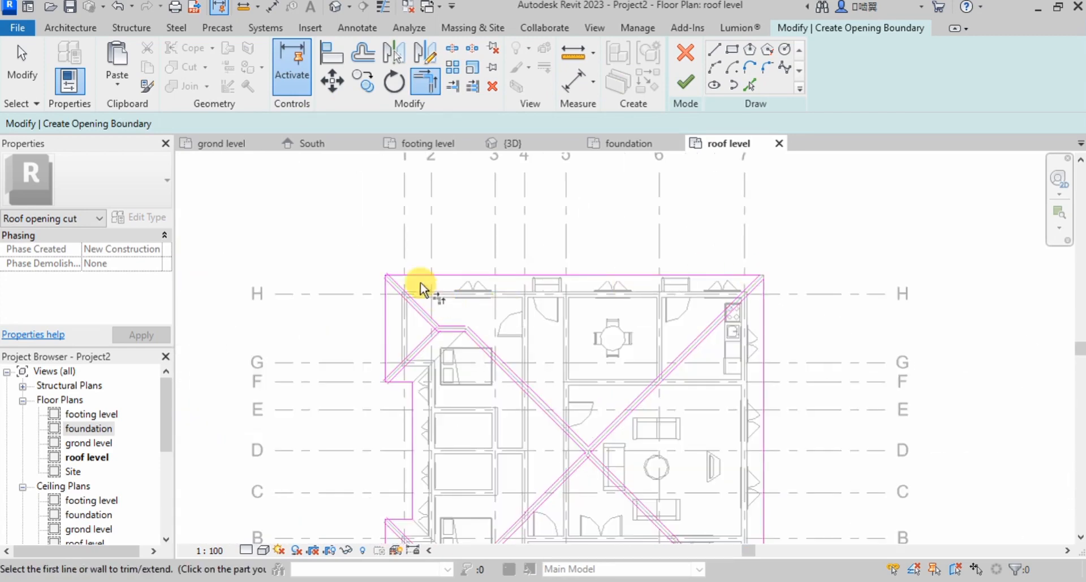
- Trim the offset hip lines to the outer boundary edges at the two outer corners of the grid H wing
{"action": "scroll", "coordinate": [420, 282], "scroll_direction": "up", "scroll_amount": 4}
{"action": "left_click", "coordinate": [365, 285]}
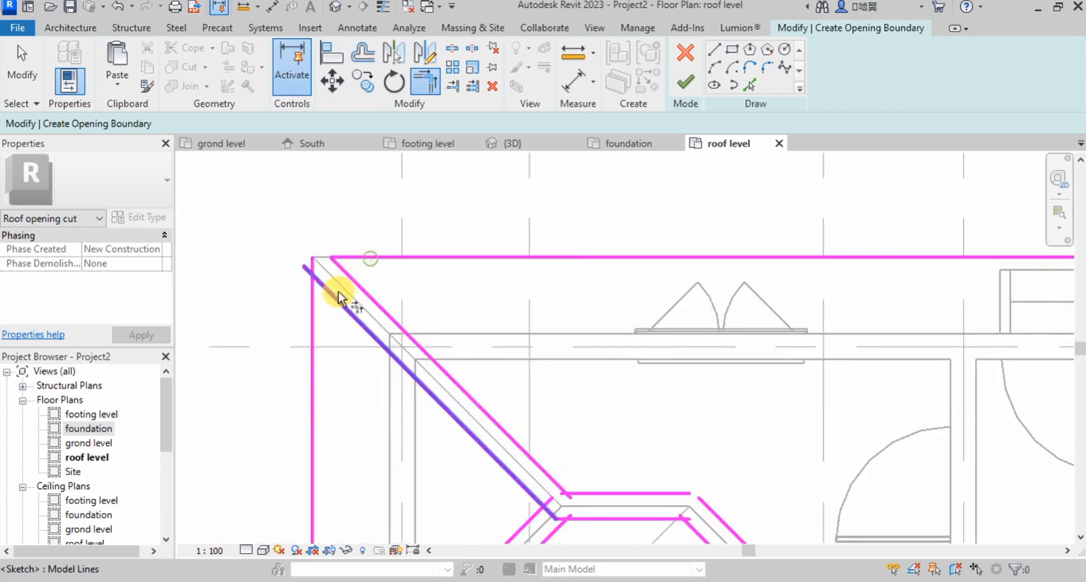
{"action": "left_click", "coordinate": [313, 295]}
{"action": "scroll", "coordinate": [330, 266], "scroll_direction": "down", "scroll_amount": 4}
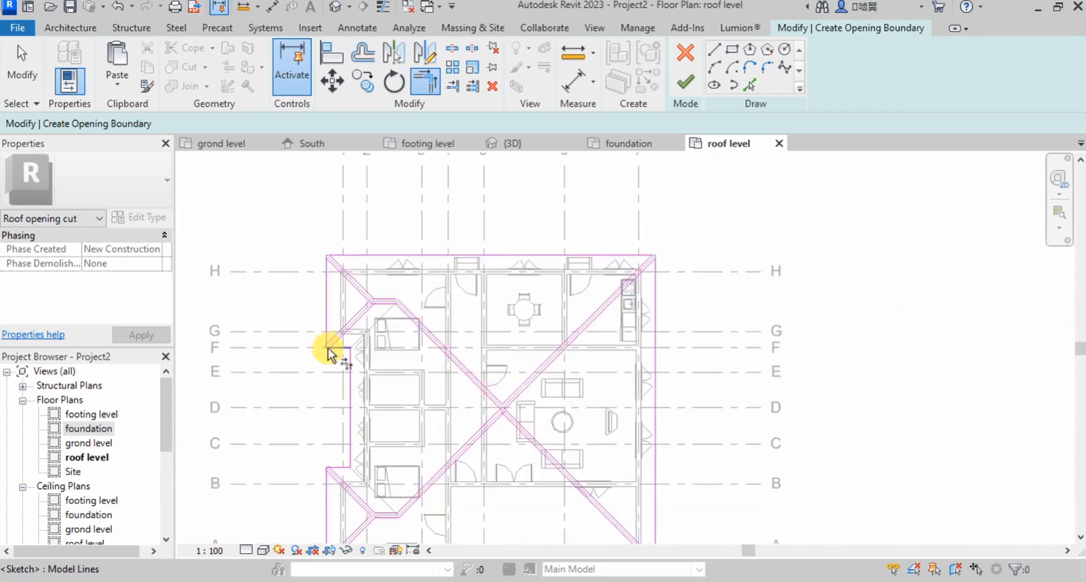
{"action": "scroll", "coordinate": [330, 354], "scroll_direction": "up", "scroll_amount": 4}
{"action": "left_click", "coordinate": [328, 284]}
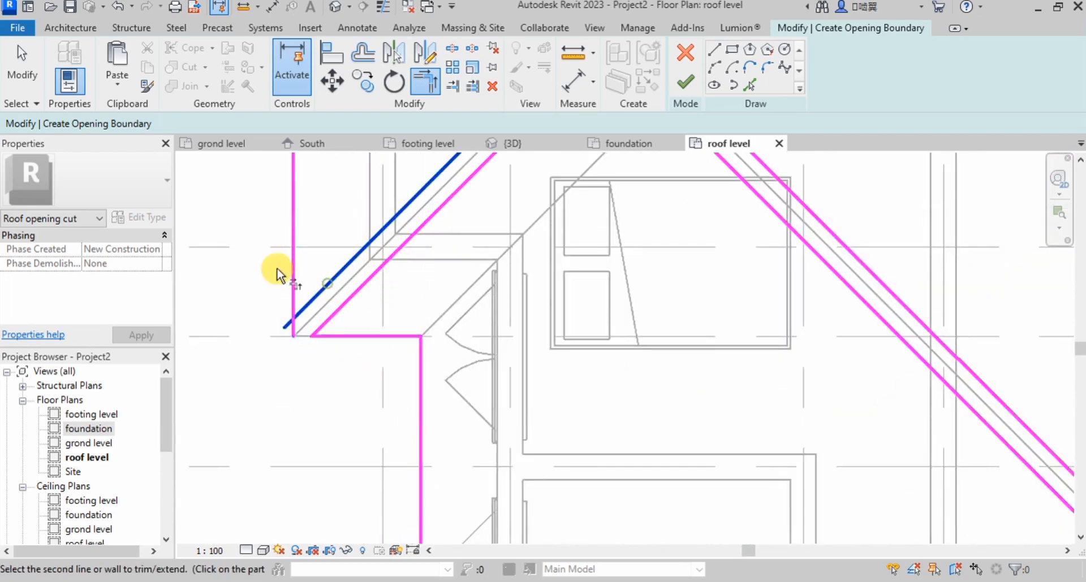
{"action": "left_click", "coordinate": [294, 252]}
{"action": "scroll", "coordinate": [347, 273], "scroll_direction": "down", "scroll_amount": 4}
- Trim the offset hip lines to the outer boundary edges at the two outer corners of the grid A wing
{"action": "scroll", "coordinate": [354, 399], "scroll_direction": "up", "scroll_amount": 4}
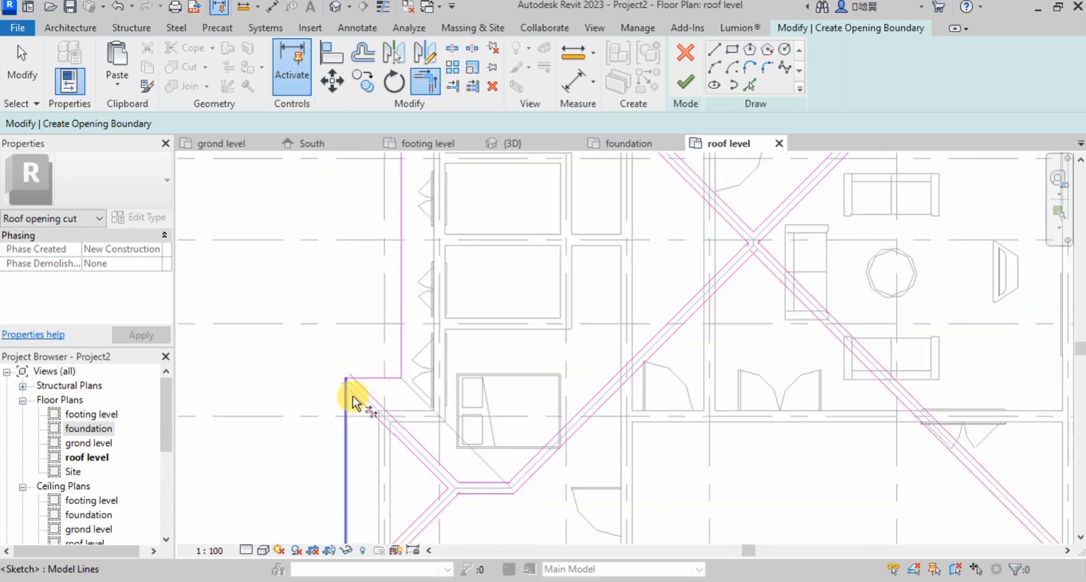
{"action": "scroll", "coordinate": [355, 403], "scroll_direction": "up", "scroll_amount": 4}
{"action": "left_click", "coordinate": [371, 368]}
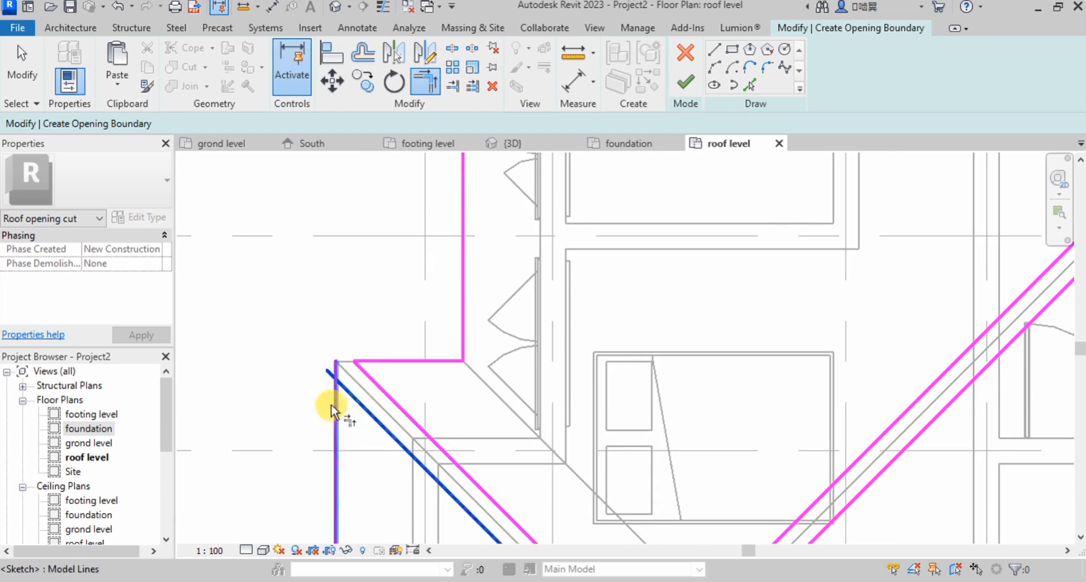
{"action": "left_click", "coordinate": [334, 406]}
{"action": "scroll", "coordinate": [388, 376], "scroll_direction": "down", "scroll_amount": 4}
{"action": "scroll", "coordinate": [388, 374], "scroll_direction": "up", "scroll_amount": 6}
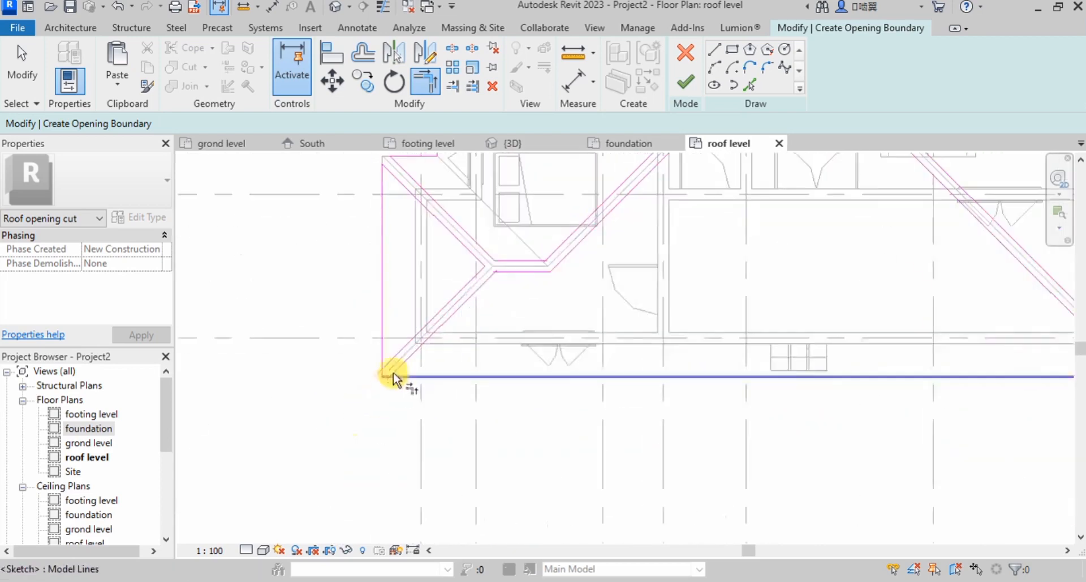
{"action": "left_click", "coordinate": [428, 381]}
{"action": "left_click", "coordinate": [424, 351]}
{"action": "left_click", "coordinate": [409, 323]}
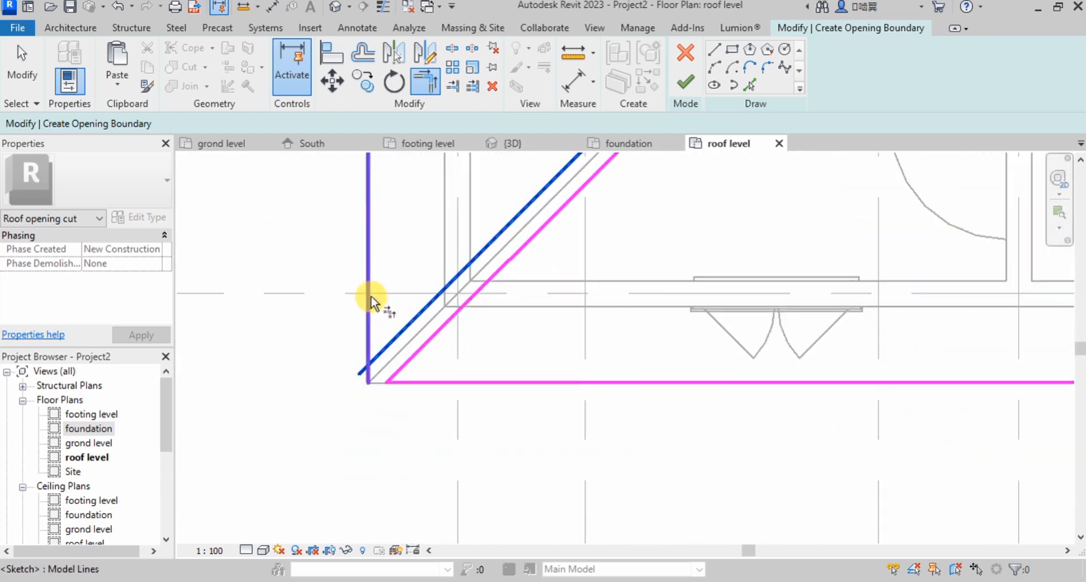
{"action": "left_click", "coordinate": [370, 297]}
{"action": "scroll", "coordinate": [351, 406], "scroll_direction": "down", "scroll_amount": 5}
- Trim the offset lines along the grid A wing's short ridge to the adjoining offset hip lines at its ends
{"action": "scroll", "coordinate": [379, 351], "scroll_direction": "up", "scroll_amount": 5}
{"action": "left_click", "coordinate": [388, 329]}
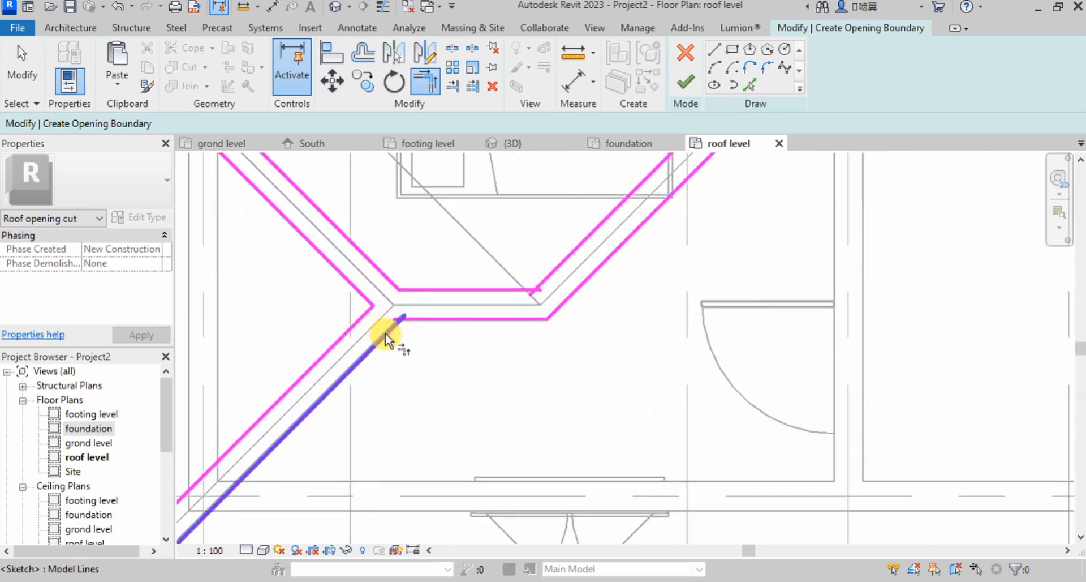
{"action": "left_click", "coordinate": [418, 320]}
{"action": "left_click", "coordinate": [485, 290]}
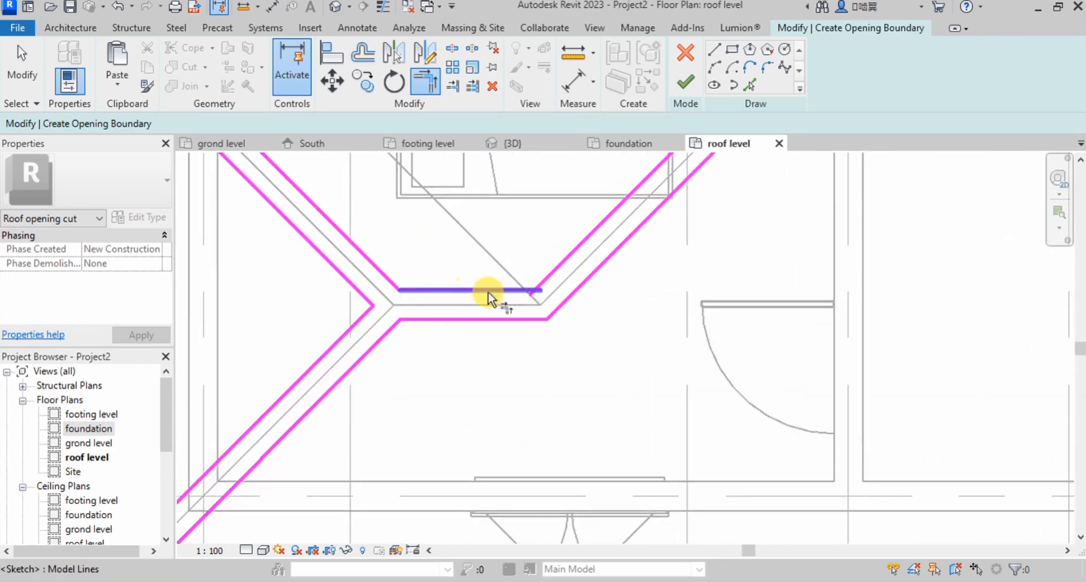
{"action": "left_click", "coordinate": [556, 274]}
{"action": "scroll", "coordinate": [417, 401], "scroll_direction": "down", "scroll_amount": 5}
- Trim both offset hip lines to the outer boundary edges at the roof corner near grids A and 7
{"action": "scroll", "coordinate": [485, 359], "scroll_direction": "down", "scroll_amount": 5}
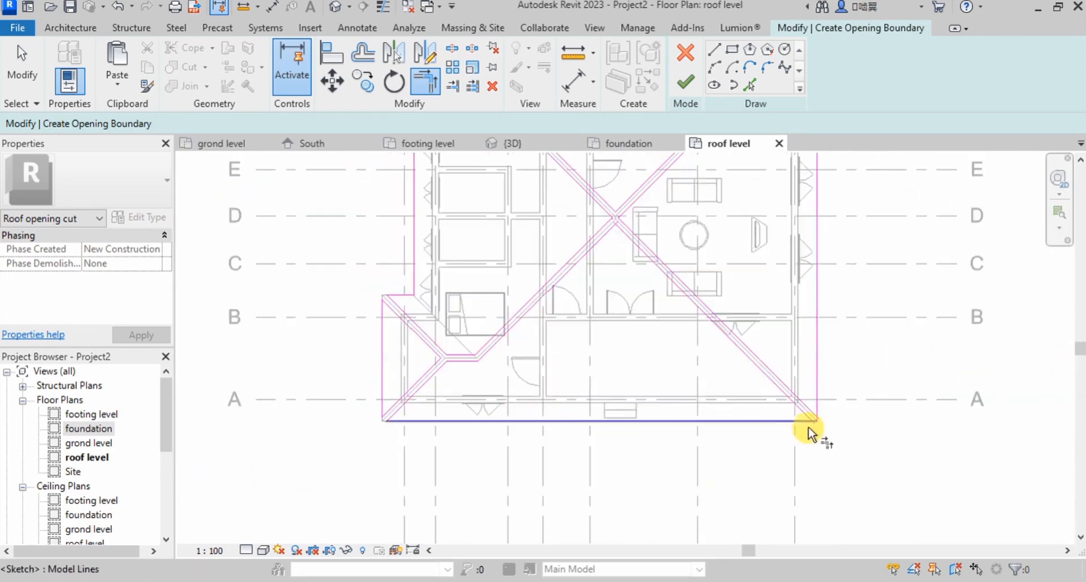
{"action": "scroll", "coordinate": [758, 417], "scroll_direction": "up", "scroll_amount": 6}
{"action": "left_click", "coordinate": [750, 406]}
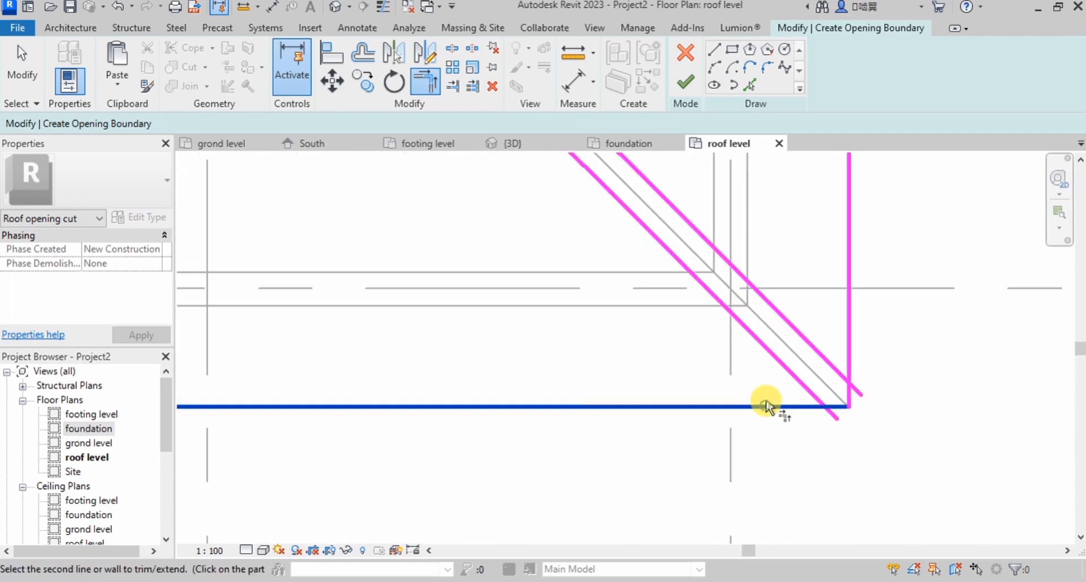
{"action": "left_click", "coordinate": [775, 359]}
{"action": "left_click", "coordinate": [798, 331]}
{"action": "left_click", "coordinate": [846, 310]}
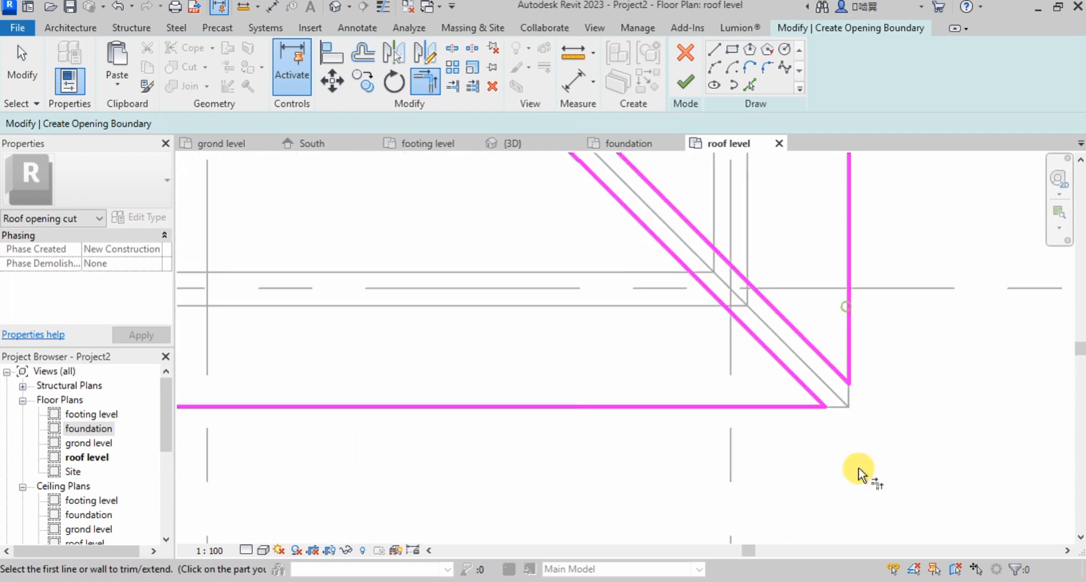
{"action": "scroll", "coordinate": [800, 442], "scroll_direction": "down", "scroll_amount": 6}
- Try to trim the offset hip lines into corners around the central ridge, and undo those trims
{"action": "scroll", "coordinate": [667, 294], "scroll_direction": "up", "scroll_amount": 6}
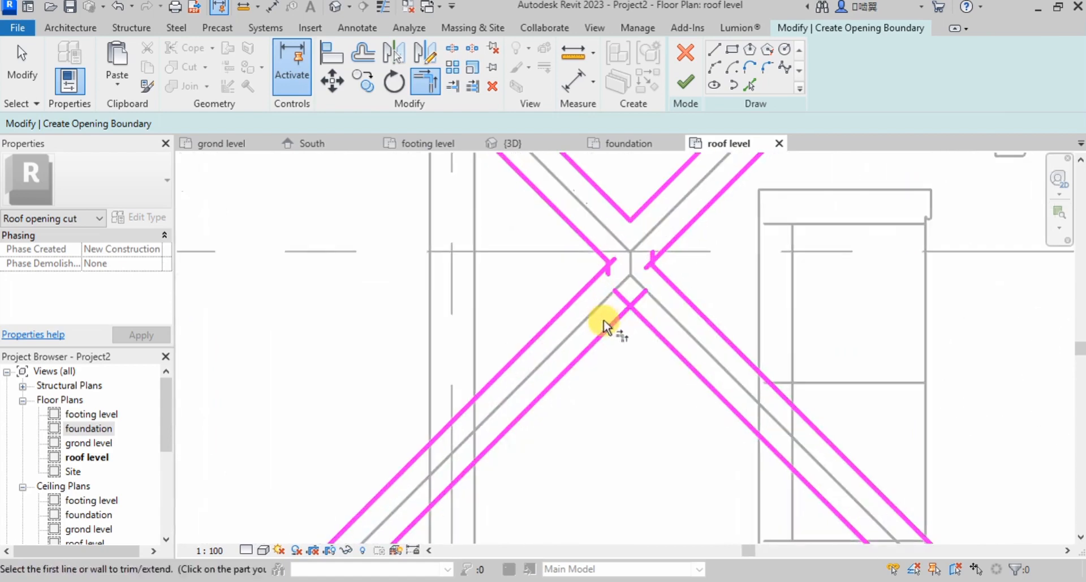
{"action": "left_click", "coordinate": [622, 314]}
{"action": "left_click", "coordinate": [668, 297]}
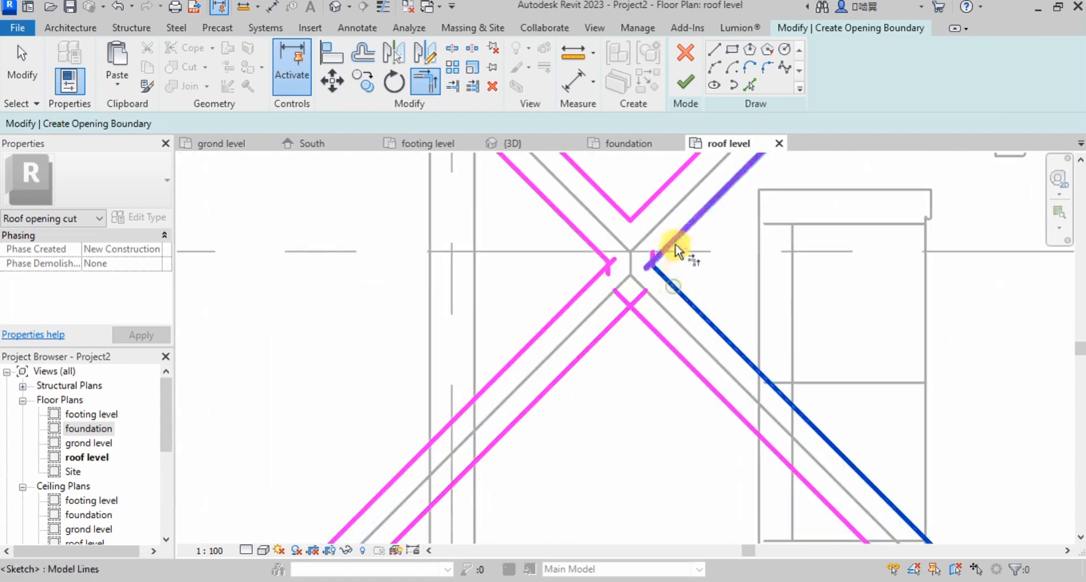
{"action": "left_click", "coordinate": [617, 319]}
{"action": "left_click", "coordinate": [635, 311]}
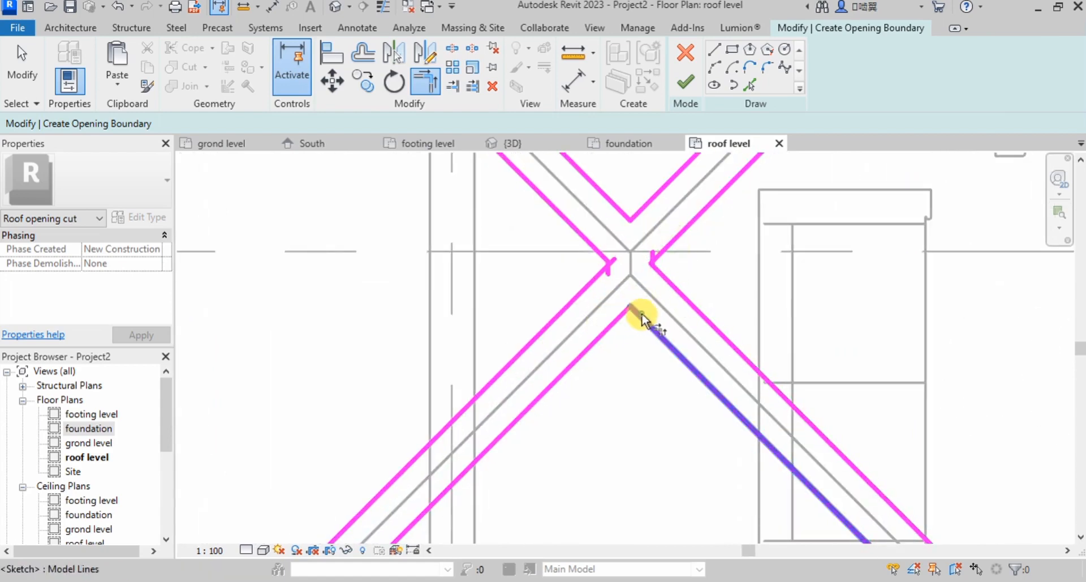
{"action": "key", "text": "ctrl+z"}
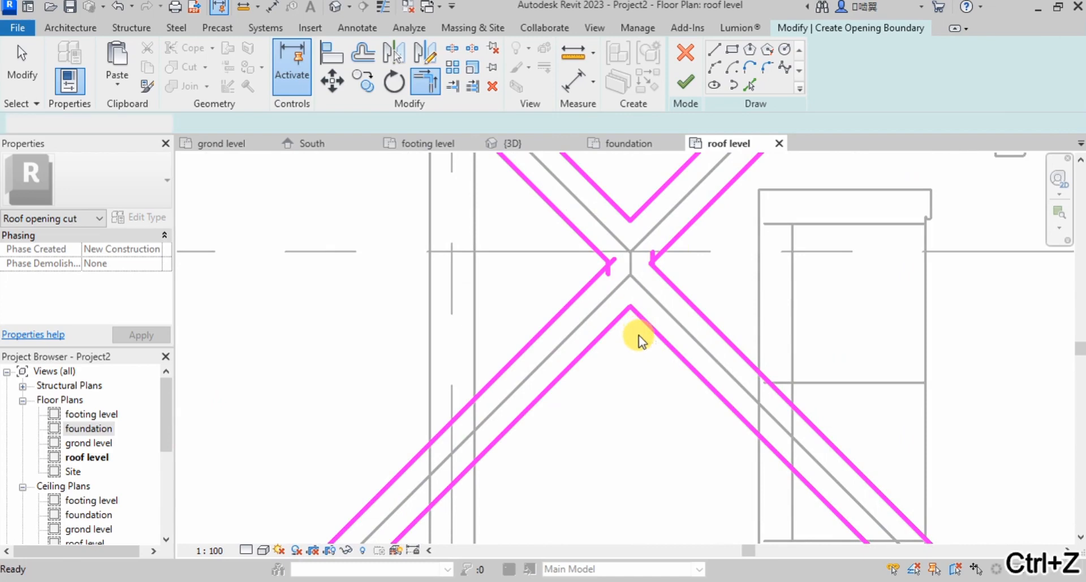
{"action": "key", "text": "ctrl+z"}
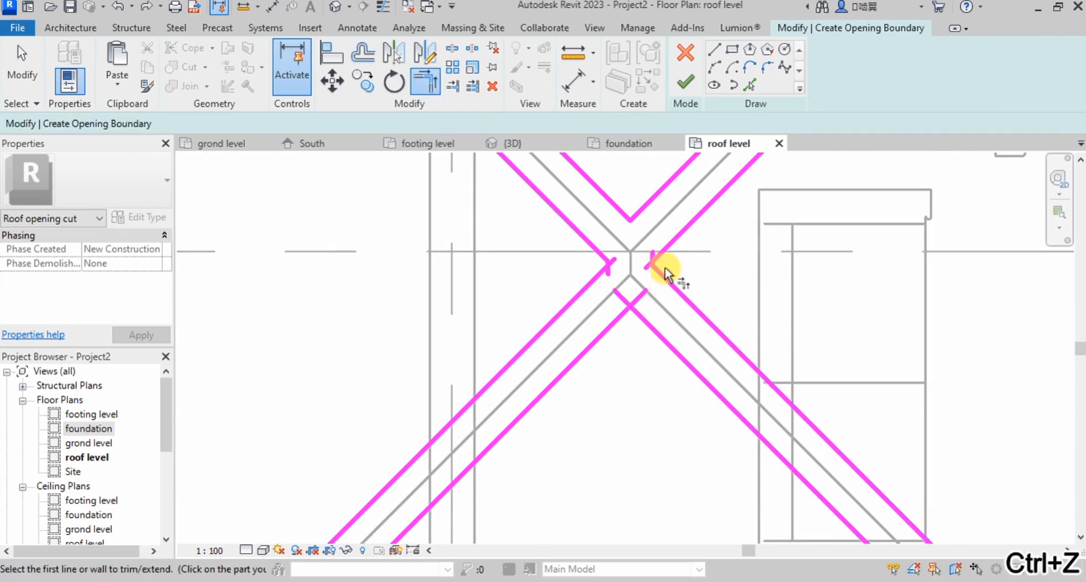
- Shorten the upper offset hip line on the grid 7 side of the central ridge until it clears the short ridge-offset line
{"action": "scroll", "coordinate": [662, 273], "scroll_direction": "up", "scroll_amount": 6}
{"action": "left_click", "coordinate": [663, 309]}
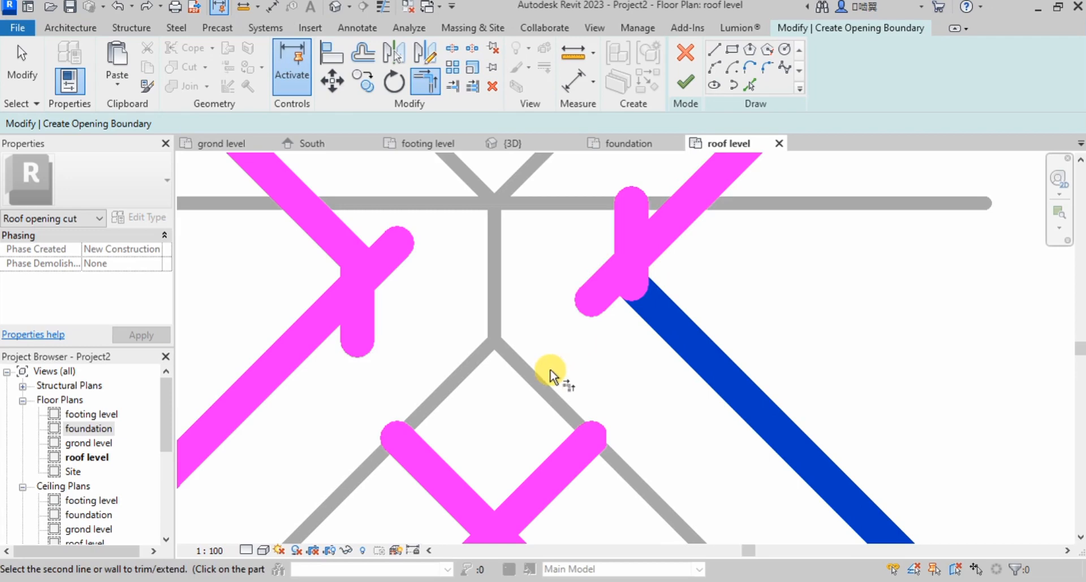
{"action": "key", "text": "Escape"}
{"action": "key", "text": "Escape"}
{"action": "left_click", "coordinate": [593, 296]}
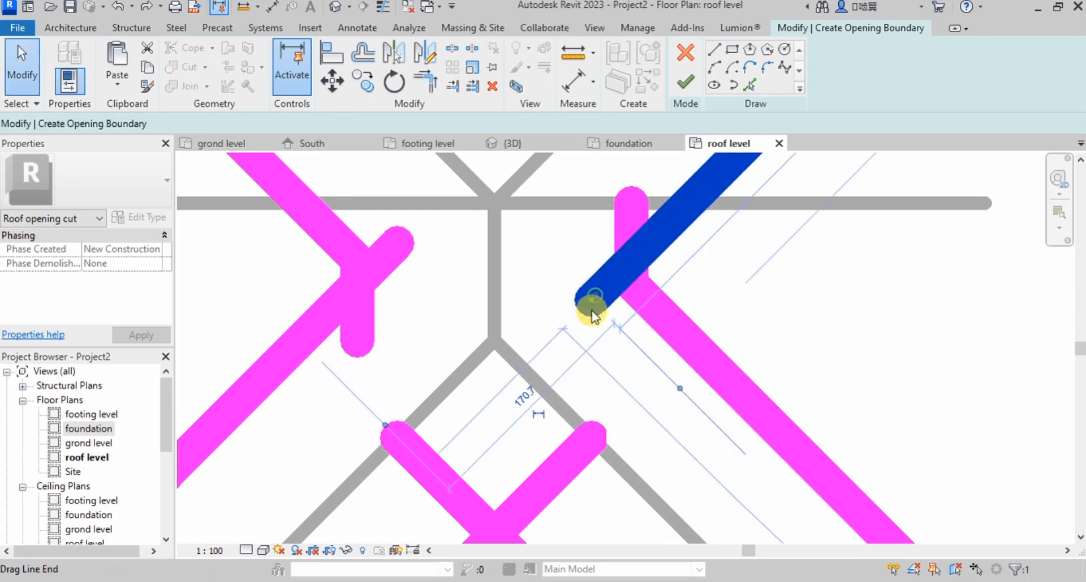
{"action": "mouse_move", "coordinate": [591, 302]}
{"action": "left_mouse_down"}
{"action": "mouse_move", "coordinate": [635, 242]}
{"action": "mouse_move", "coordinate": [675, 216]}
{"action": "left_mouse_up"}
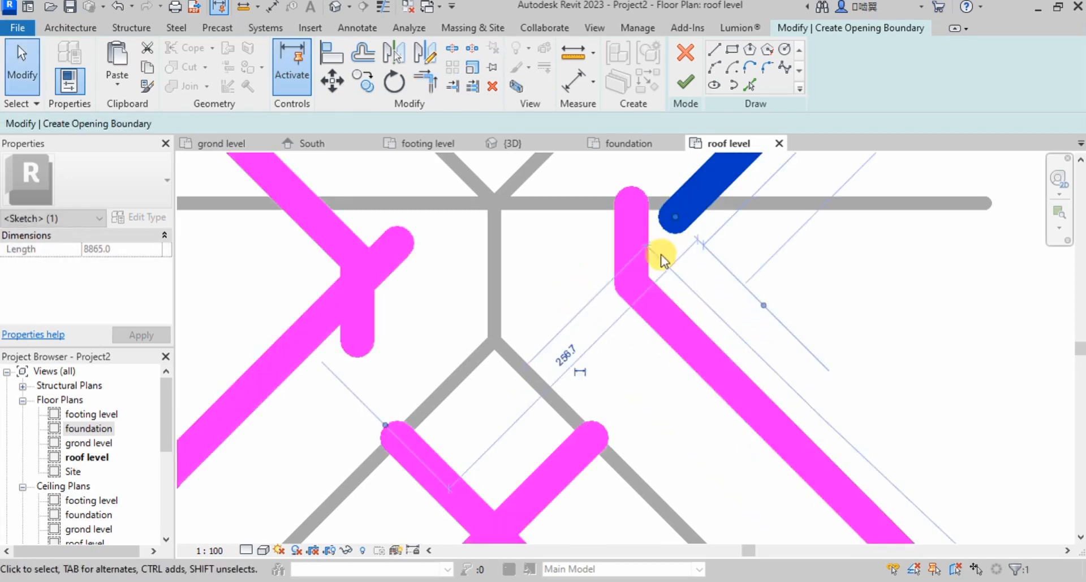
- Trim the short ridge-offset line on the grid 7 side to join both adjacent offset hip lines
{"action": "key", "text": "t"}
{"action": "key", "text": "r"}
{"action": "left_click", "coordinate": [650, 313]}
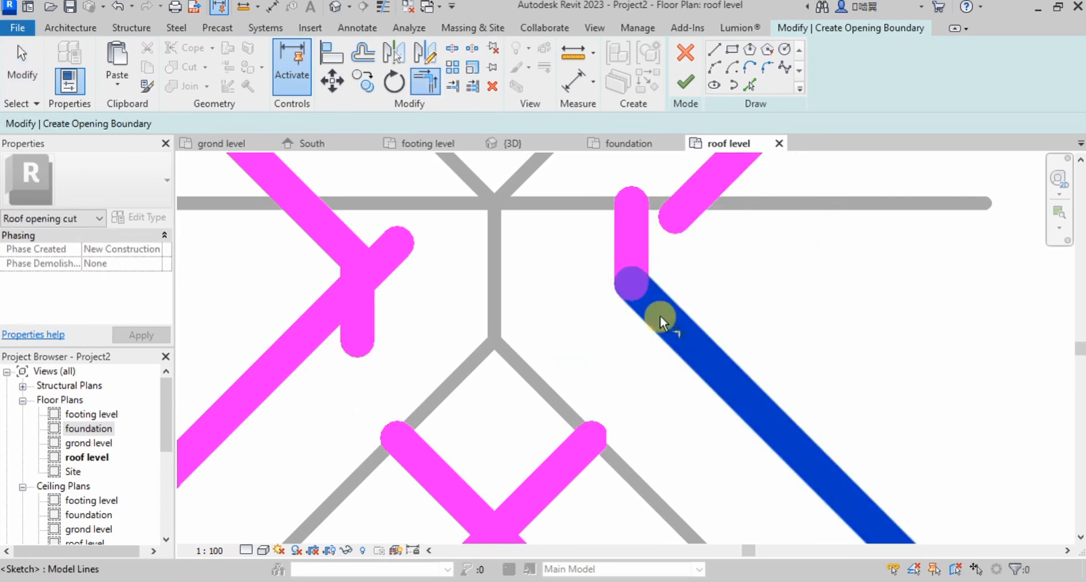
{"action": "left_click", "coordinate": [633, 251]}
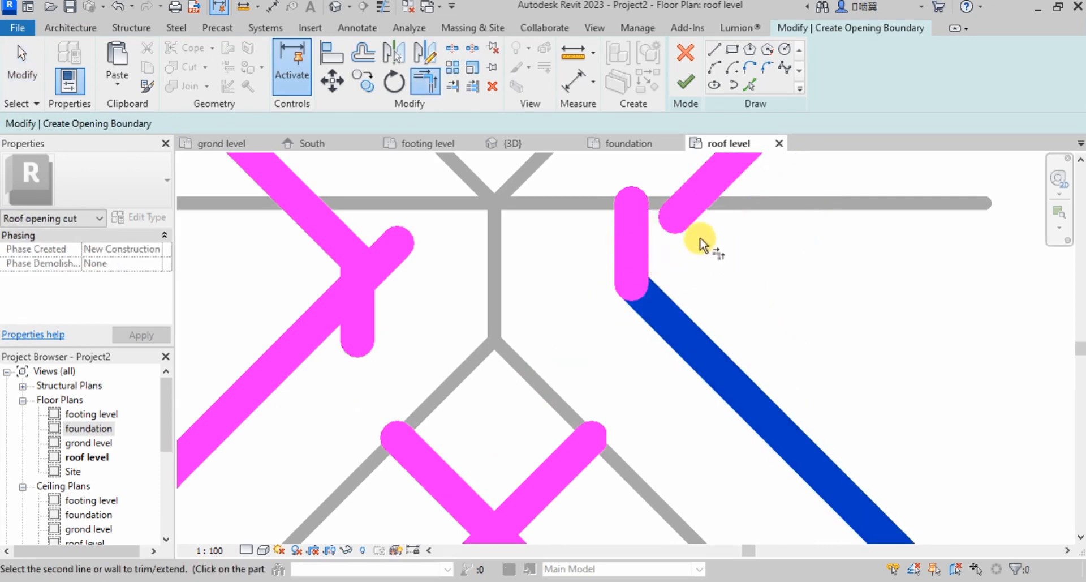
{"action": "left_click", "coordinate": [701, 205]}
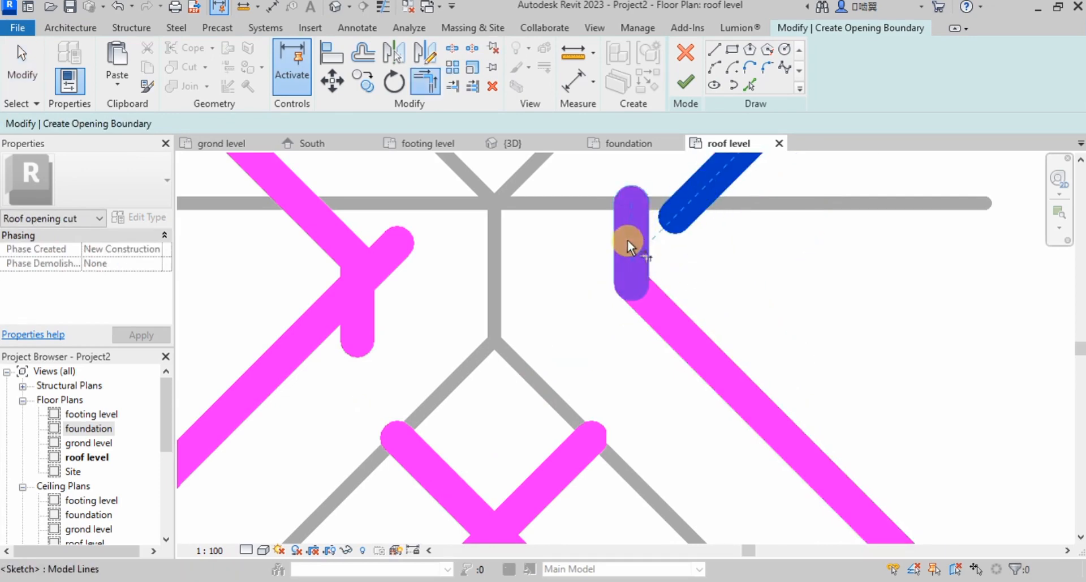
{"action": "left_click", "coordinate": [630, 282]}
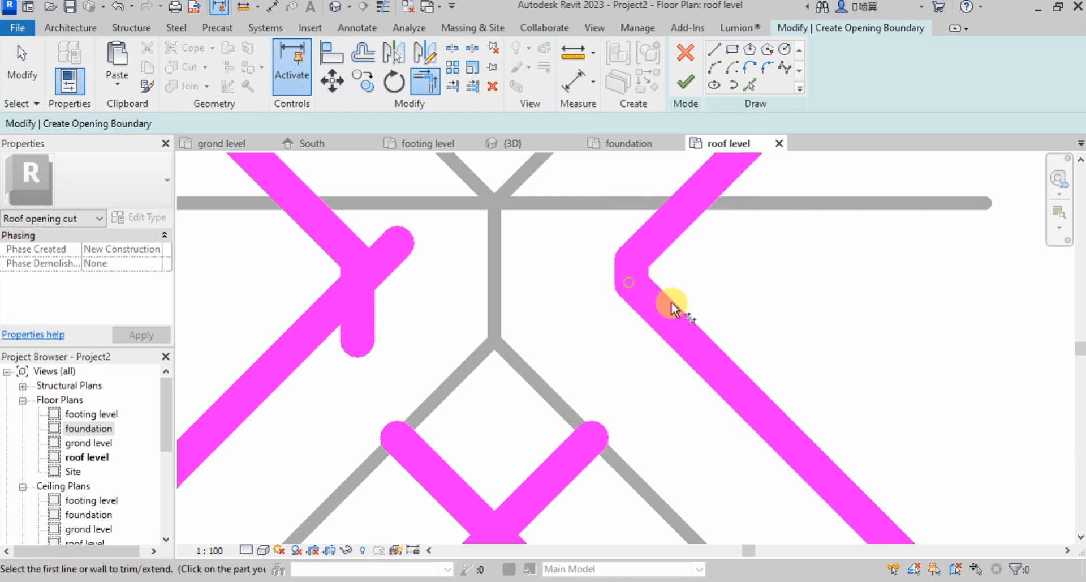
- Trim the two crossing offset hip lines on the grid A side of the central ridge into a closed corner
{"action": "scroll", "coordinate": [671, 300], "scroll_direction": "down", "scroll_amount": 3}
{"action": "left_click", "coordinate": [563, 444]}
{"action": "left_click", "coordinate": [595, 433]}
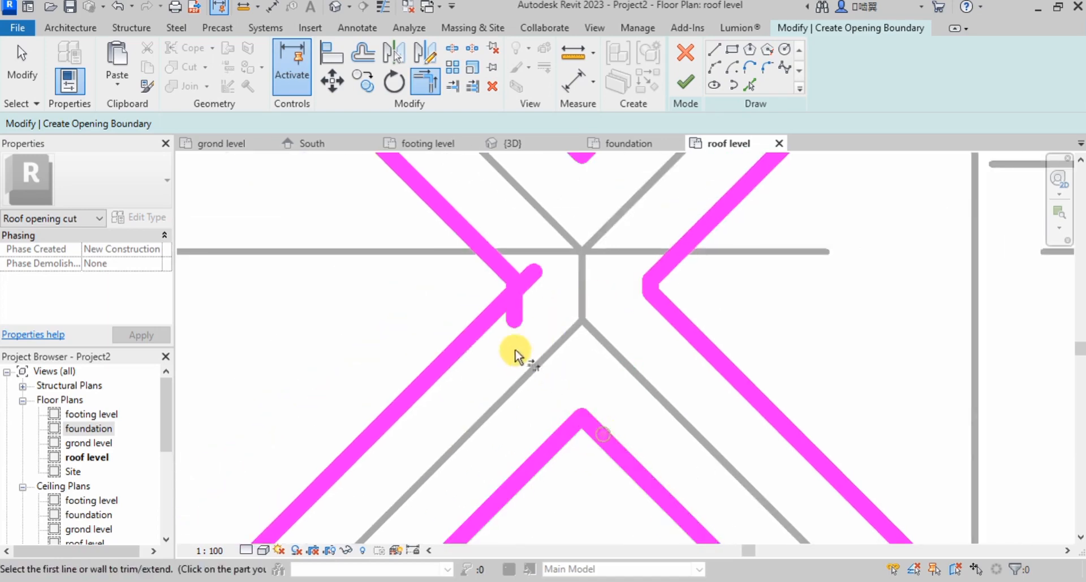
{"action": "left_click", "coordinate": [485, 329]}
{"action": "scroll", "coordinate": [497, 300], "scroll_direction": "up", "scroll_amount": 3}
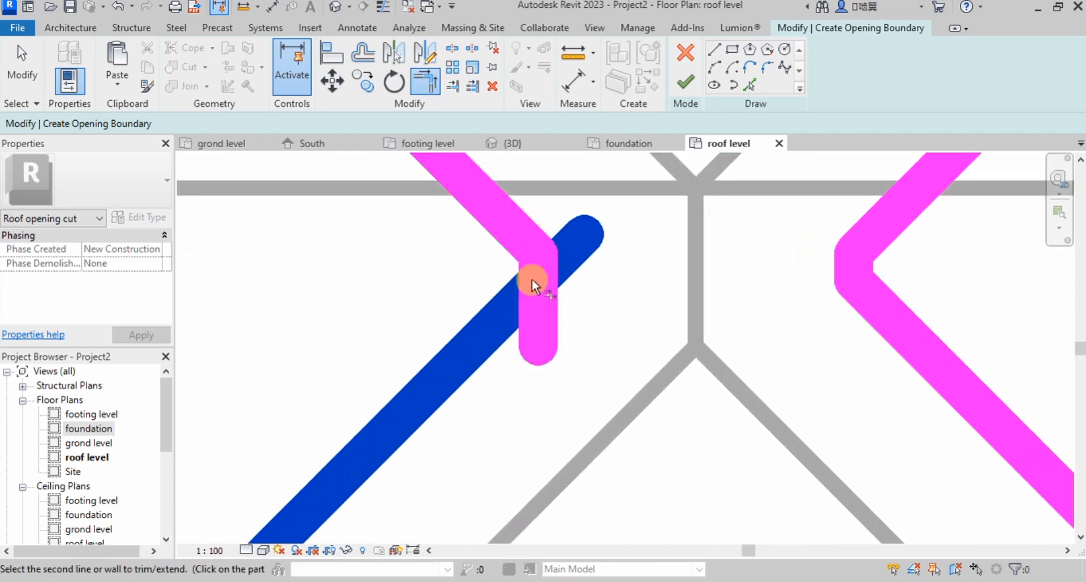
{"action": "key", "text": "Escape"}
{"action": "key", "text": "Escape"}
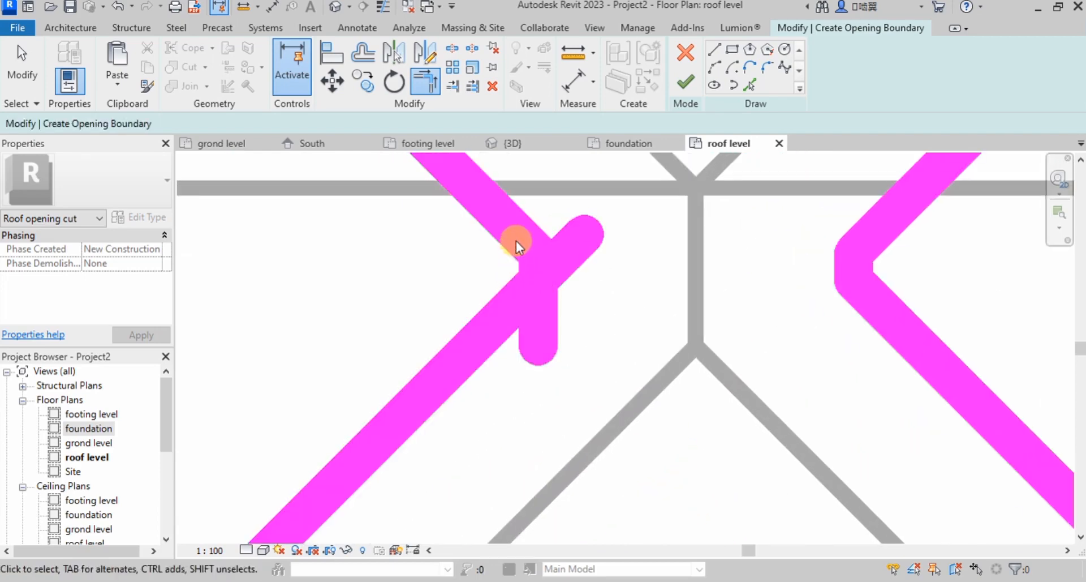
{"action": "key", "text": "t"}
{"action": "key", "text": "r"}
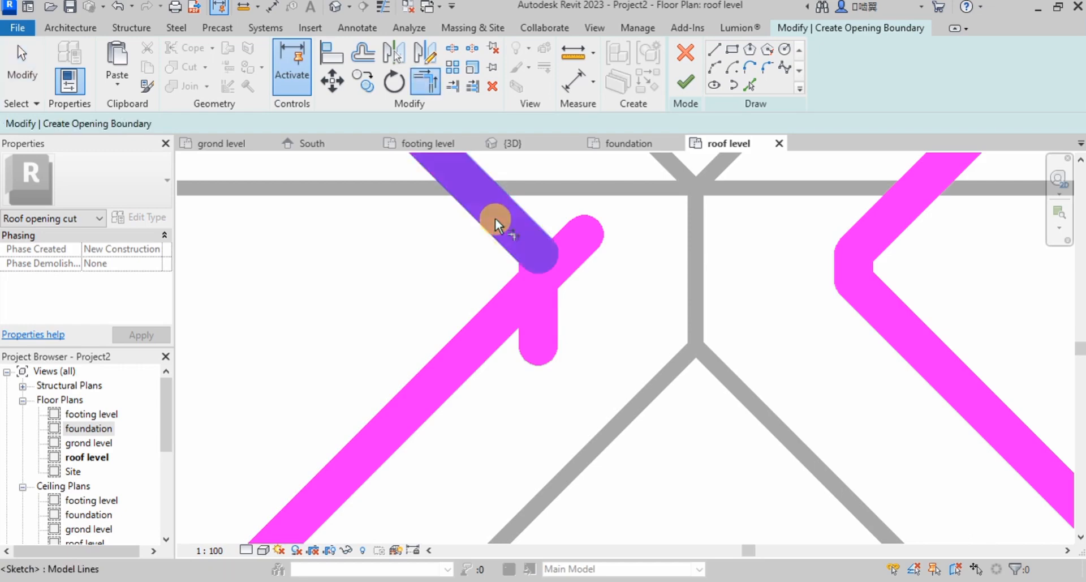
{"action": "left_click", "coordinate": [495, 218]}
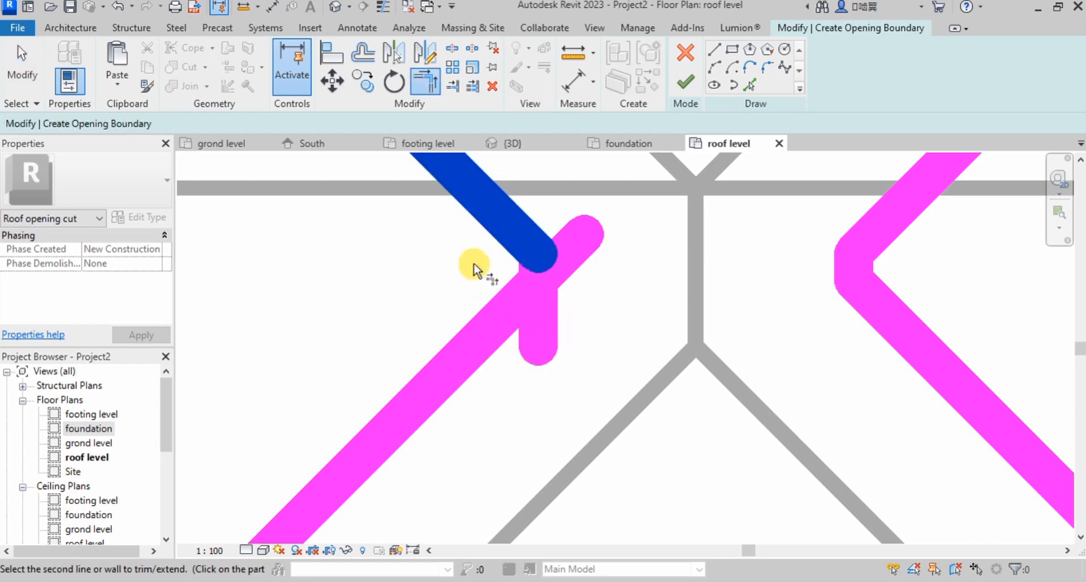
{"action": "key", "text": "Escape"}
- Trim the short ridge-offset line on the grid 1 side of the central ridge to join both adjacent offset hip lines
{"action": "left_click", "coordinate": [472, 343]}
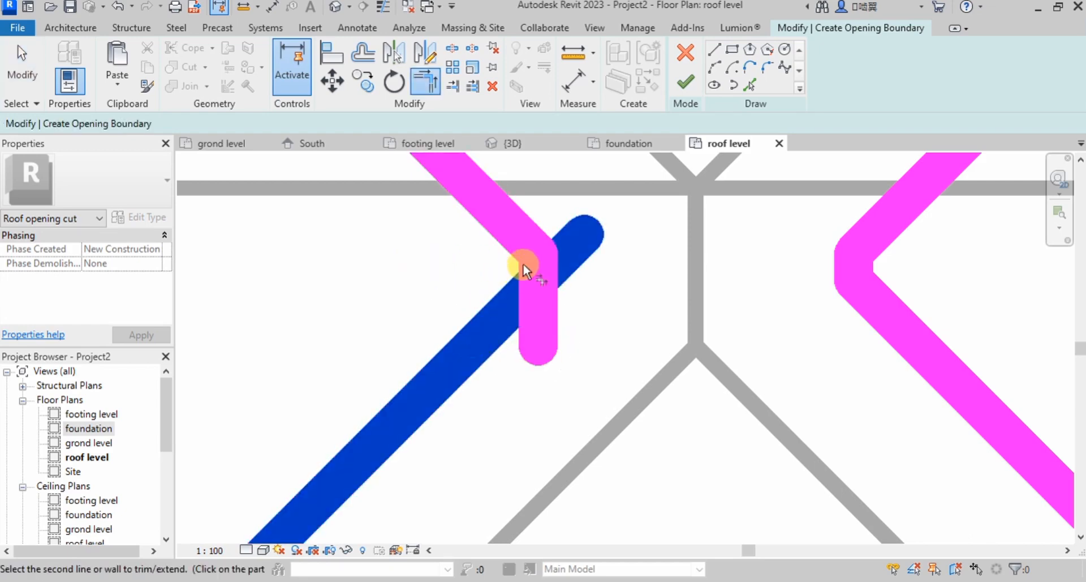
{"action": "scroll", "coordinate": [524, 263], "scroll_direction": "up", "scroll_amount": 2}
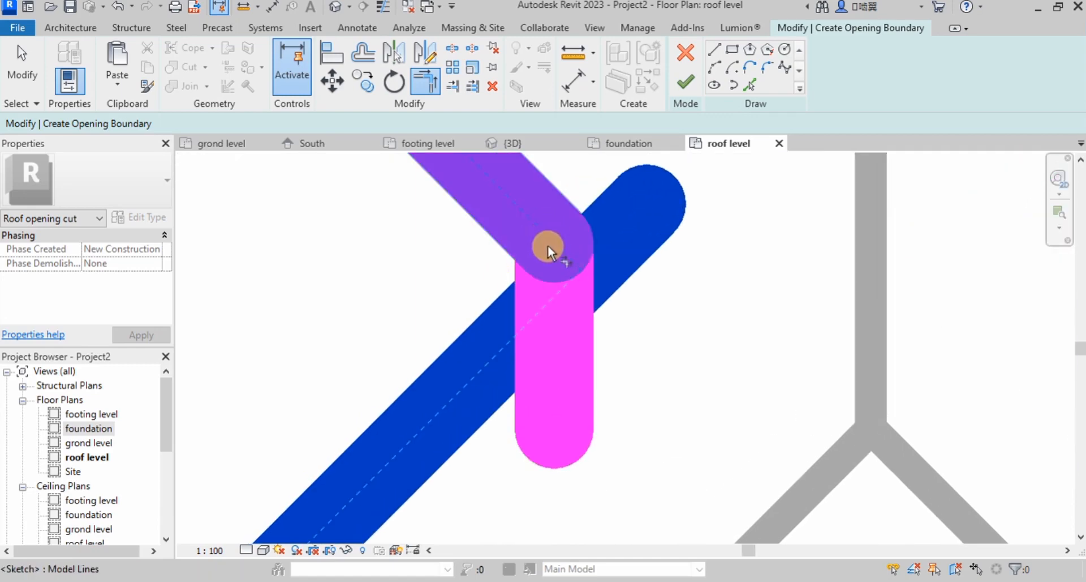
{"action": "left_click", "coordinate": [547, 245]}
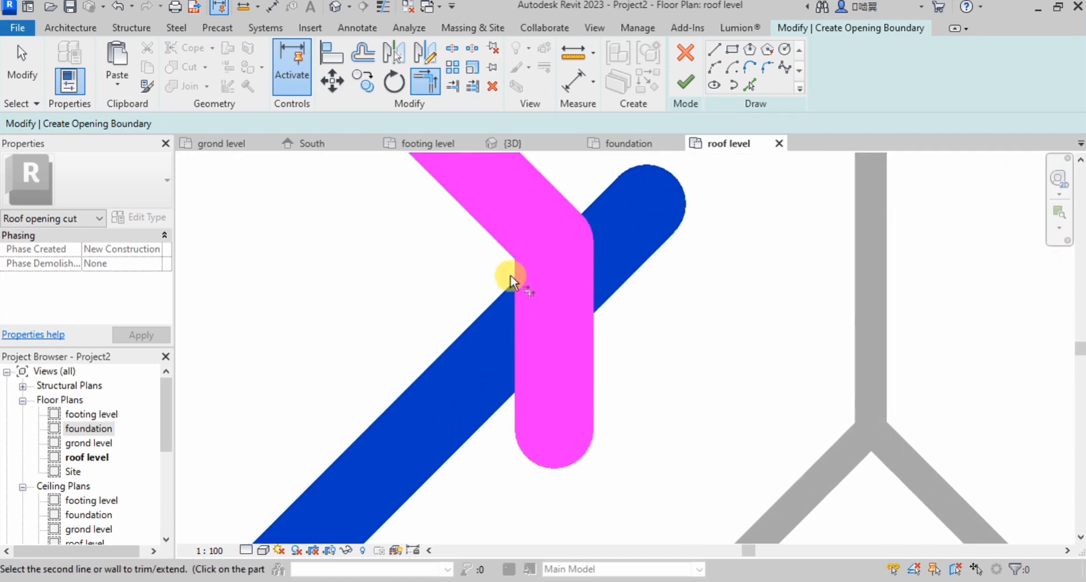
{"action": "left_click", "coordinate": [551, 286]}
{"action": "scroll", "coordinate": [542, 318], "scroll_direction": "down", "scroll_amount": 1}
{"action": "scroll", "coordinate": [541, 318], "scroll_direction": "down", "scroll_amount": 5}
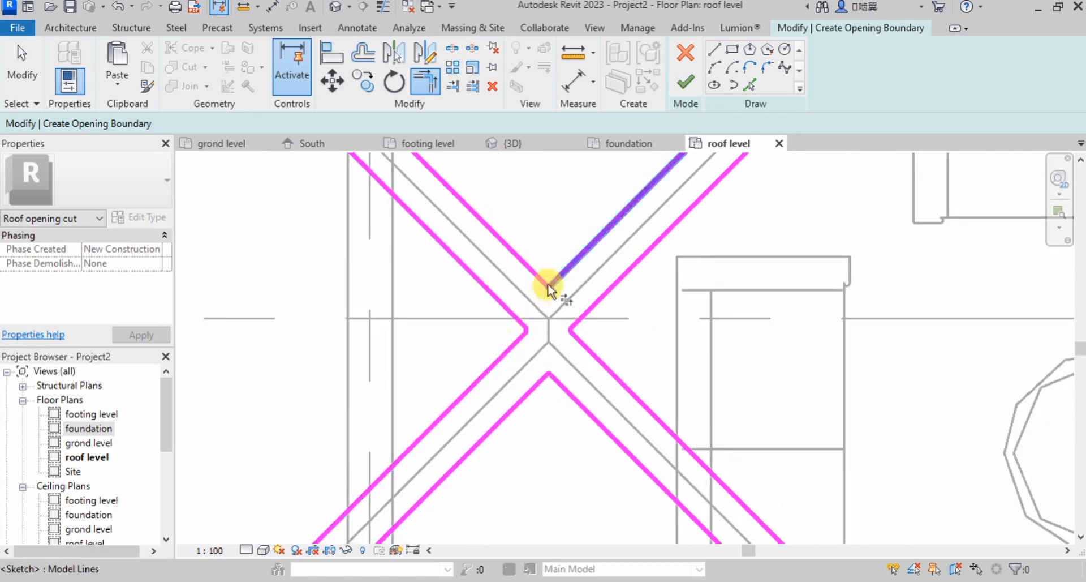
{"action": "scroll", "coordinate": [534, 356], "scroll_direction": "down", "scroll_amount": 2}
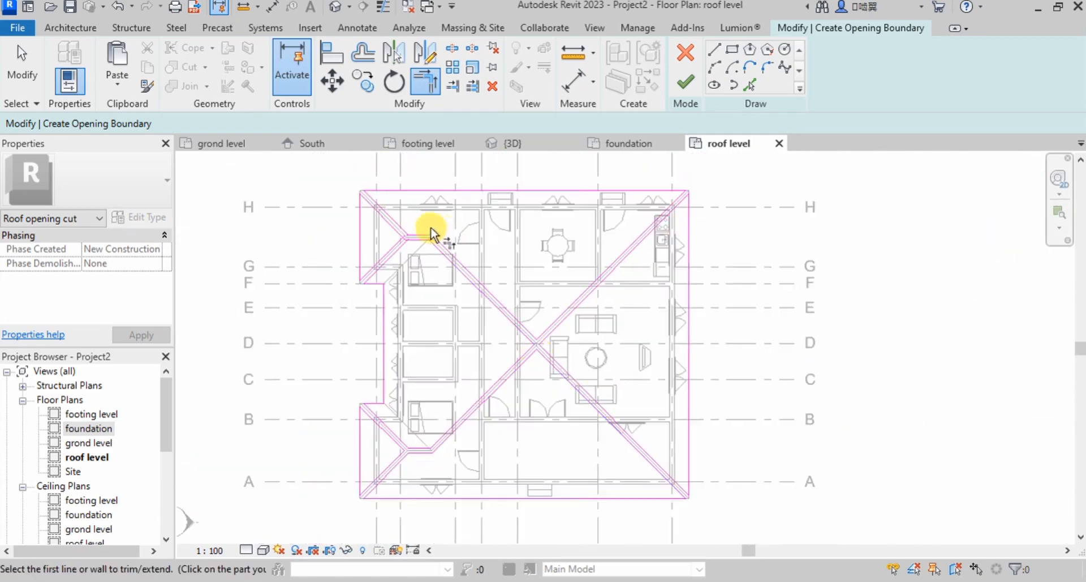
- Trim the offset lines around the short ridge between grids G and H into closed corners
{"action": "scroll", "coordinate": [426, 257], "scroll_direction": "up", "scroll_amount": 6}
{"action": "left_click", "coordinate": [437, 242]}
{"action": "left_click", "coordinate": [459, 249]}
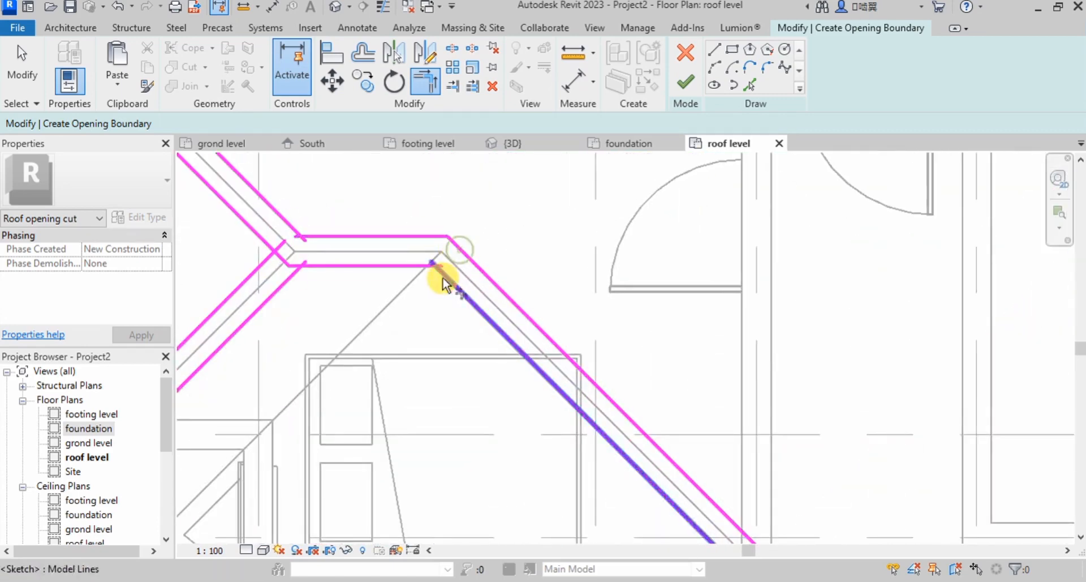
{"action": "left_click", "coordinate": [282, 282]}
{"action": "left_click", "coordinate": [317, 265]}
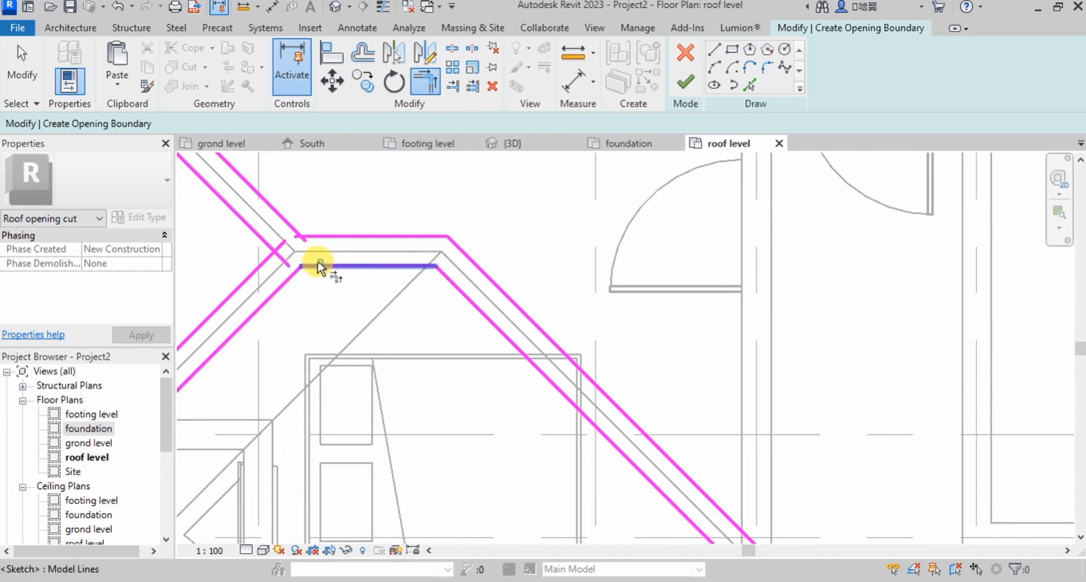
{"action": "left_click", "coordinate": [257, 233]}
{"action": "left_click", "coordinate": [261, 264]}
{"action": "left_click", "coordinate": [274, 209]}
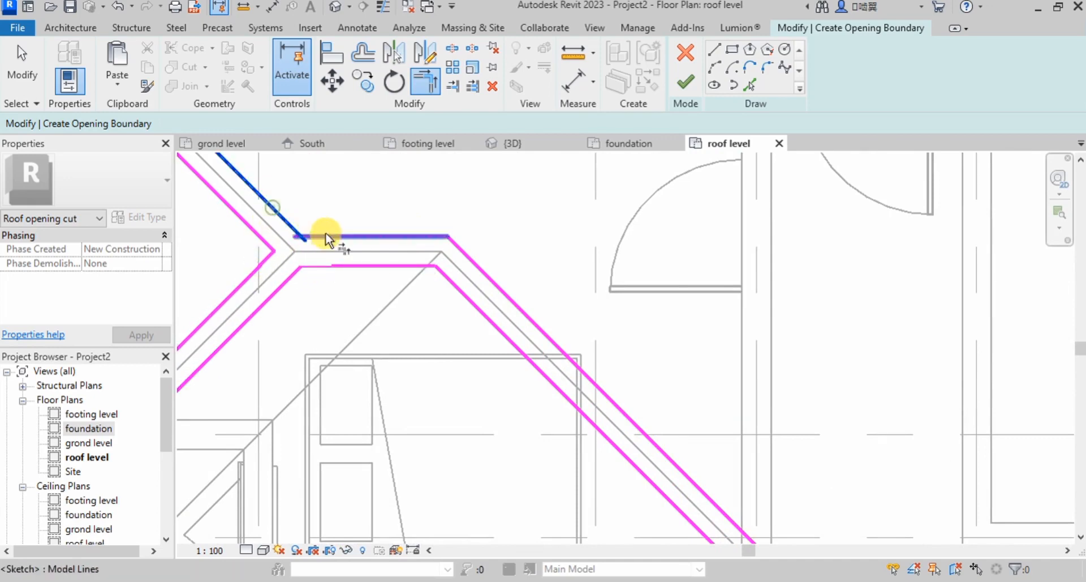
{"action": "left_click", "coordinate": [328, 235]}
- Examine the opening boundary's corners at the eaves and ridges around the whole roof for open or crossing lines
{"action": "scroll", "coordinate": [387, 302], "scroll_direction": "down", "scroll_amount": 5}
{"action": "scroll", "coordinate": [303, 243], "scroll_direction": "down", "scroll_amount": 3}
{"action": "scroll", "coordinate": [308, 339], "scroll_direction": "up", "scroll_amount": 3}
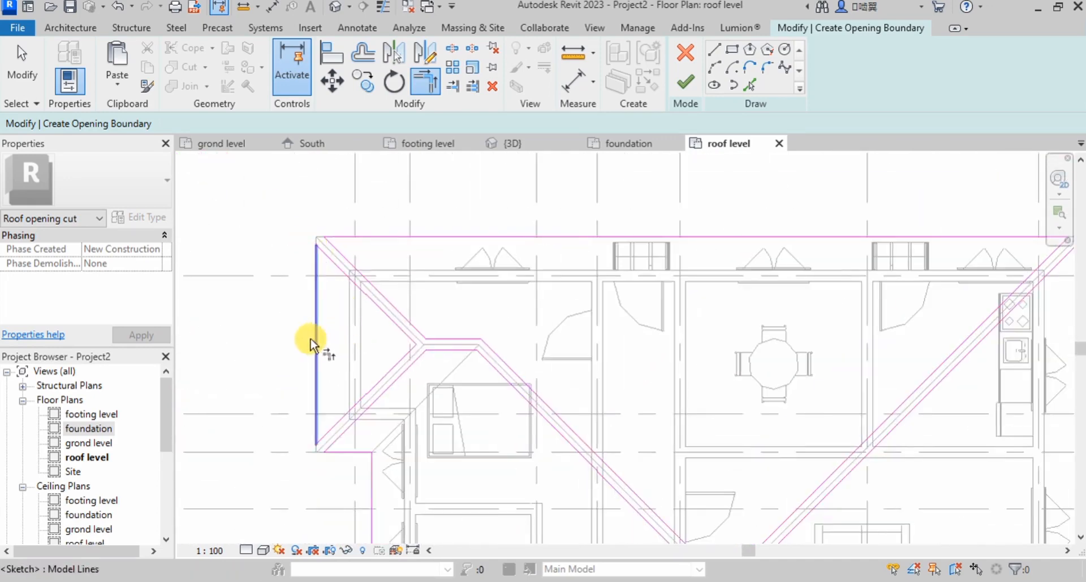
{"action": "scroll", "coordinate": [643, 310], "scroll_direction": "down", "scroll_amount": 3}
{"action": "scroll", "coordinate": [614, 308], "scroll_direction": "up", "scroll_amount": 4}
{"action": "scroll", "coordinate": [622, 266], "scroll_direction": "up", "scroll_amount": 1}
{"action": "scroll", "coordinate": [637, 271], "scroll_direction": "down", "scroll_amount": 4}
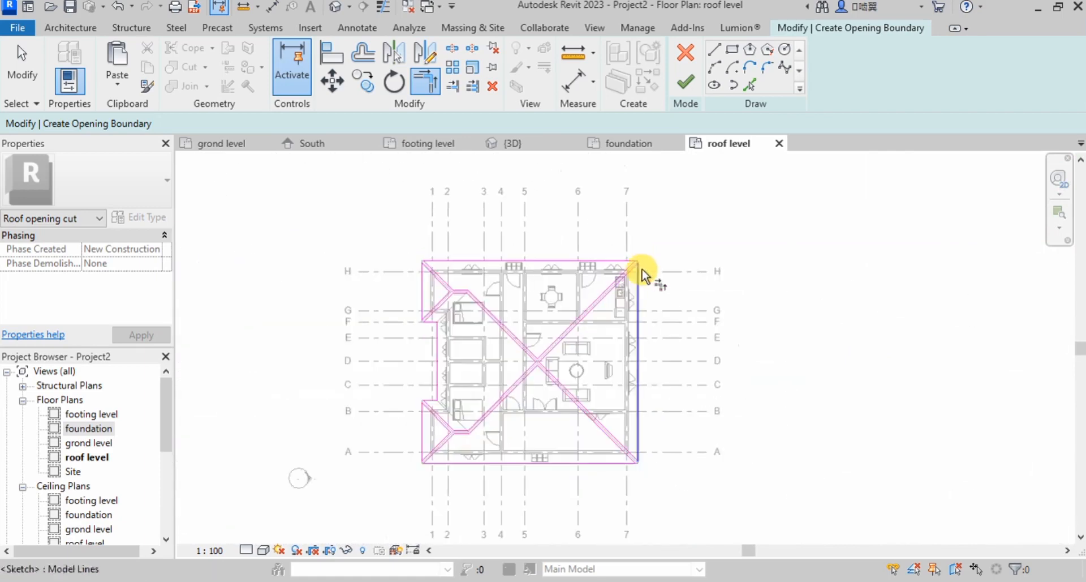
{"action": "scroll", "coordinate": [633, 475], "scroll_direction": "up", "scroll_amount": 5}
{"action": "scroll", "coordinate": [678, 469], "scroll_direction": "down", "scroll_amount": 3}
{"action": "scroll", "coordinate": [485, 400], "scroll_direction": "down", "scroll_amount": 2}
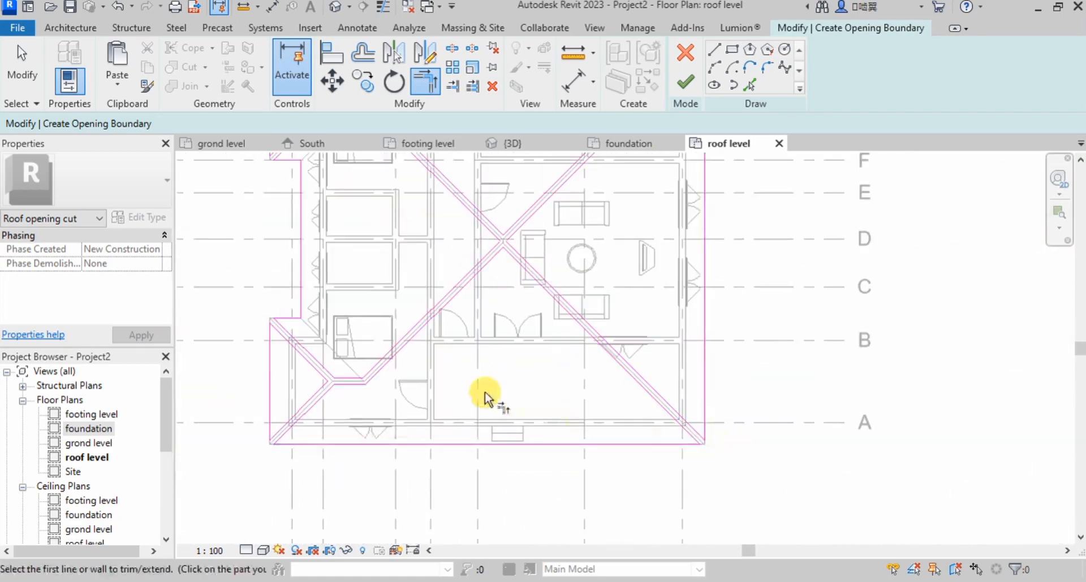
{"action": "scroll", "coordinate": [424, 436], "scroll_direction": "up", "scroll_amount": 3}
{"action": "scroll", "coordinate": [463, 460], "scroll_direction": "down", "scroll_amount": 3}
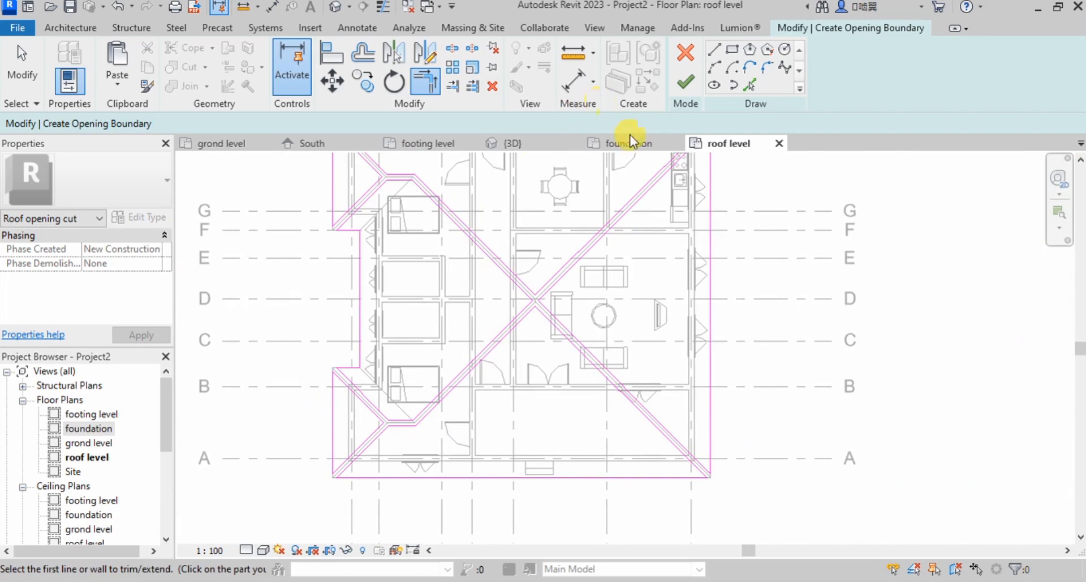
- Finish the roof opening boundary and show the cut hip strips in the 3D view
{"action": "left_click", "coordinate": [687, 84]}
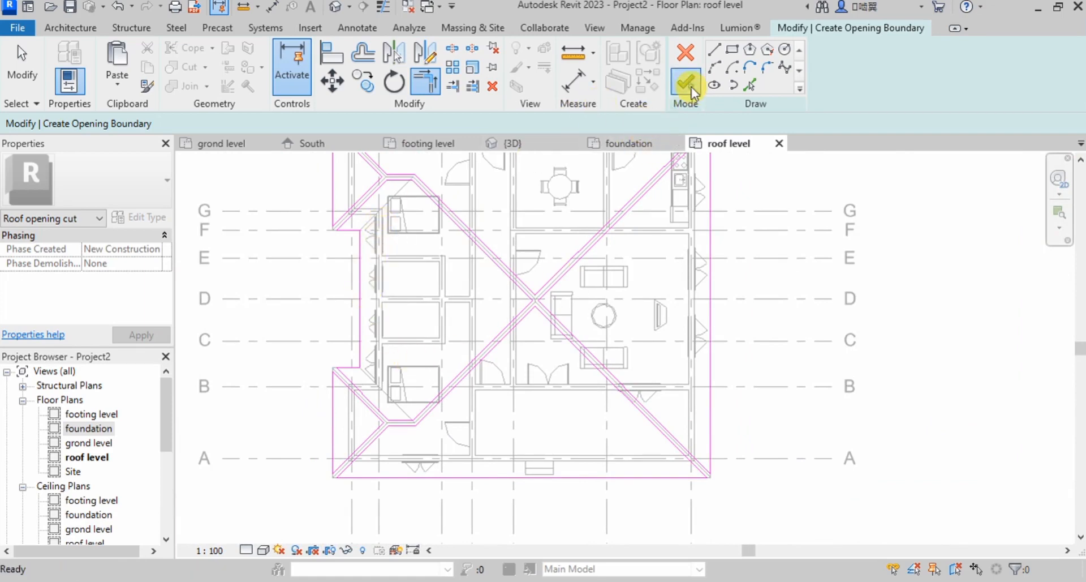
{"action": "left_click", "coordinate": [518, 317]}
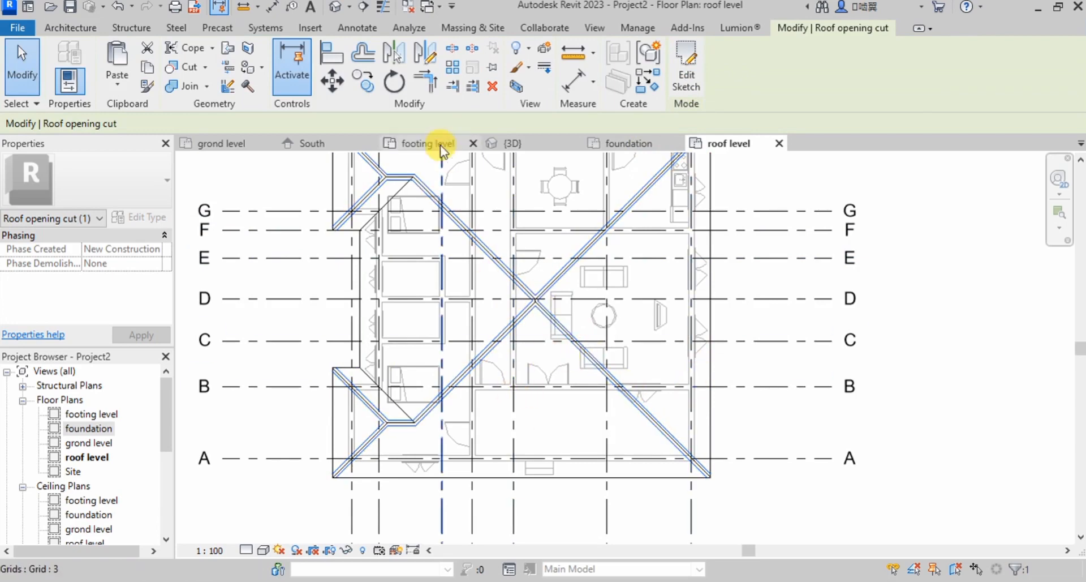
{"action": "left_click", "coordinate": [512, 143]}
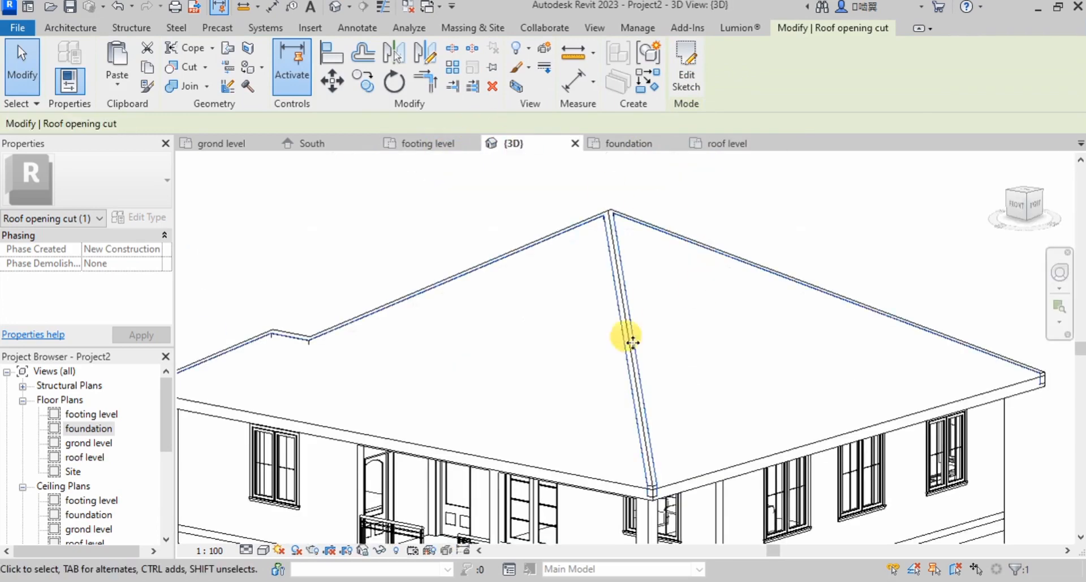
{"action": "scroll", "coordinate": [594, 495], "scroll_direction": "up", "scroll_amount": 3}
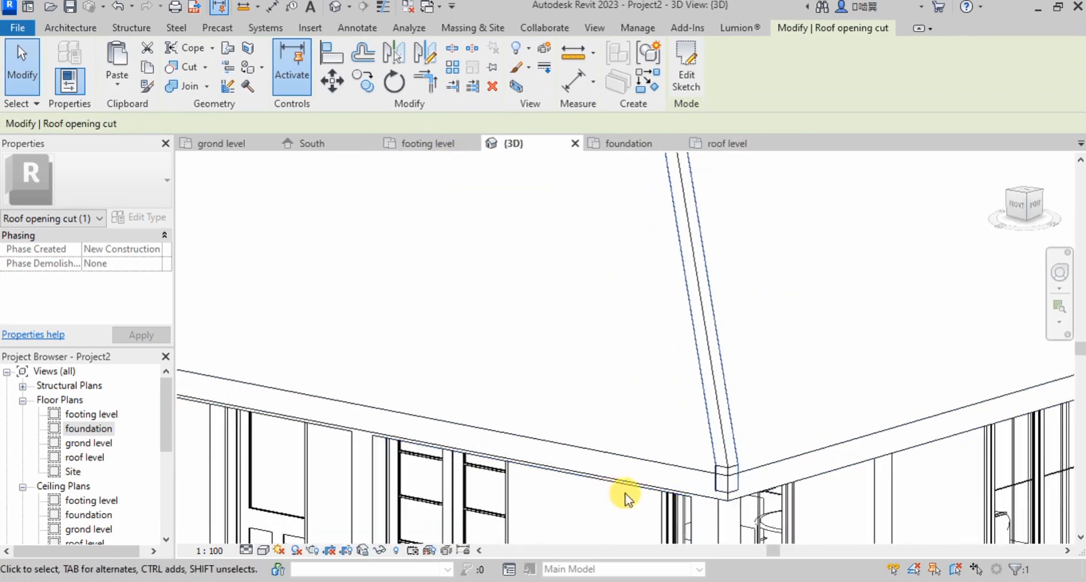
- Paste the copied roof aligned to the same place and set its base offset from level to 400 mm
{"action": "left_click", "coordinate": [116, 91]}
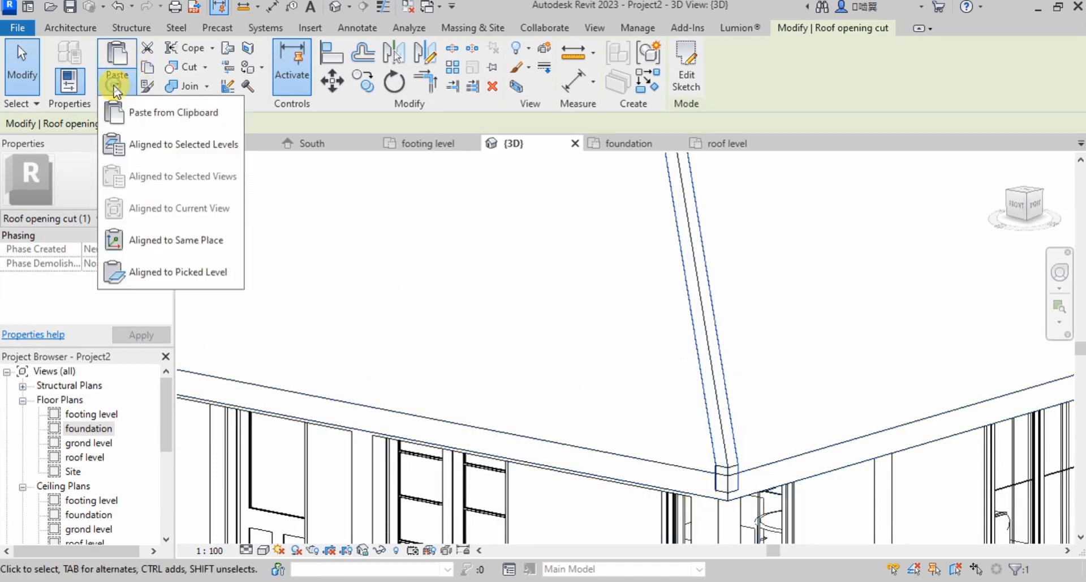
{"action": "left_click", "coordinate": [167, 241]}
{"action": "scroll", "coordinate": [626, 476], "scroll_direction": "down", "scroll_amount": 5}
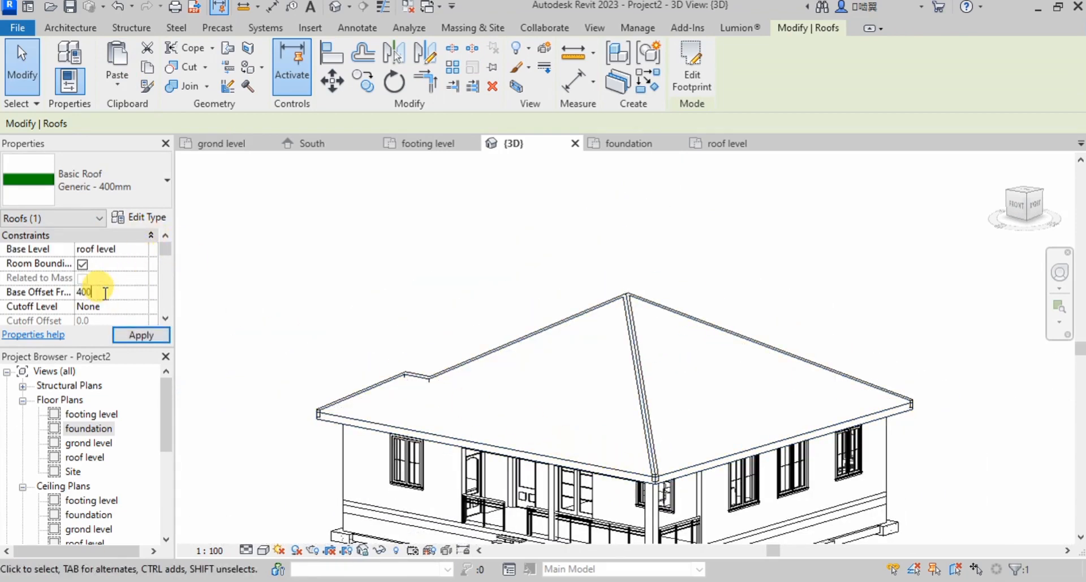
{"action": "left_click", "coordinate": [126, 334]}
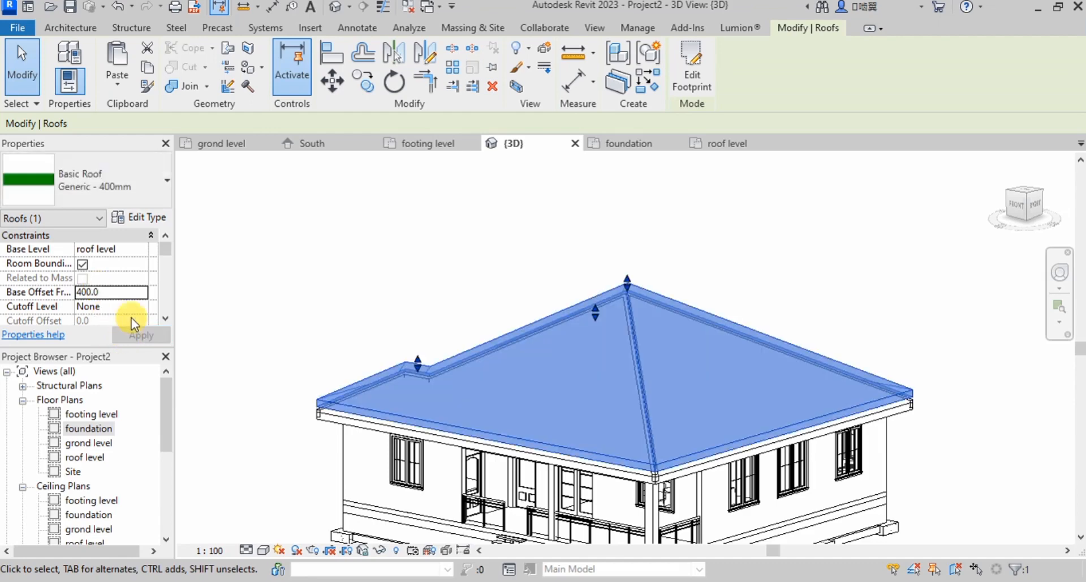
- Change the pasted roof's type from Basic Roof to Sloped Glazing
{"action": "left_click", "coordinate": [126, 180]}
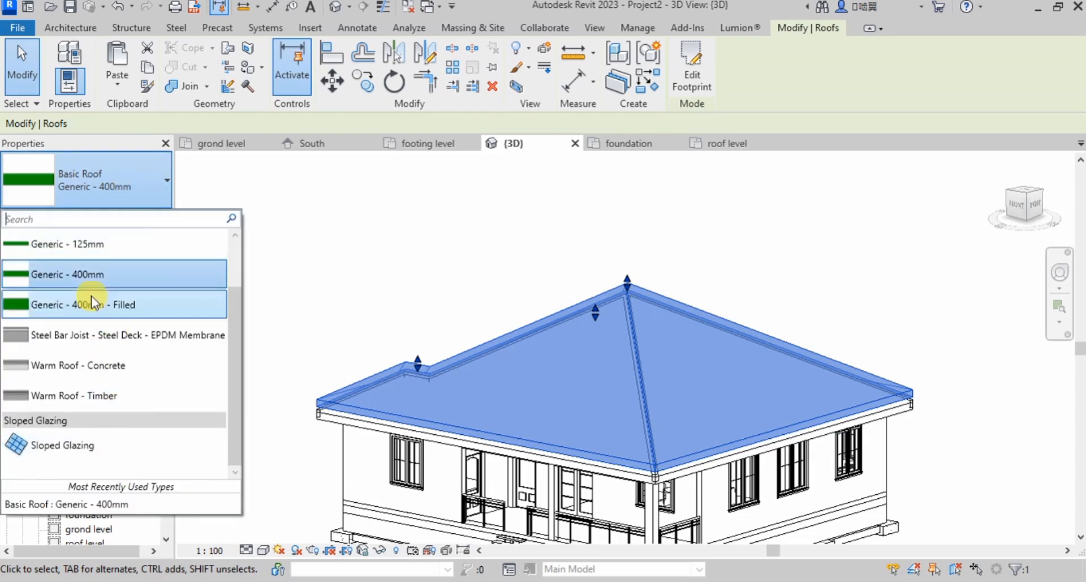
{"action": "left_click", "coordinate": [97, 184]}
{"action": "left_click", "coordinate": [117, 176]}
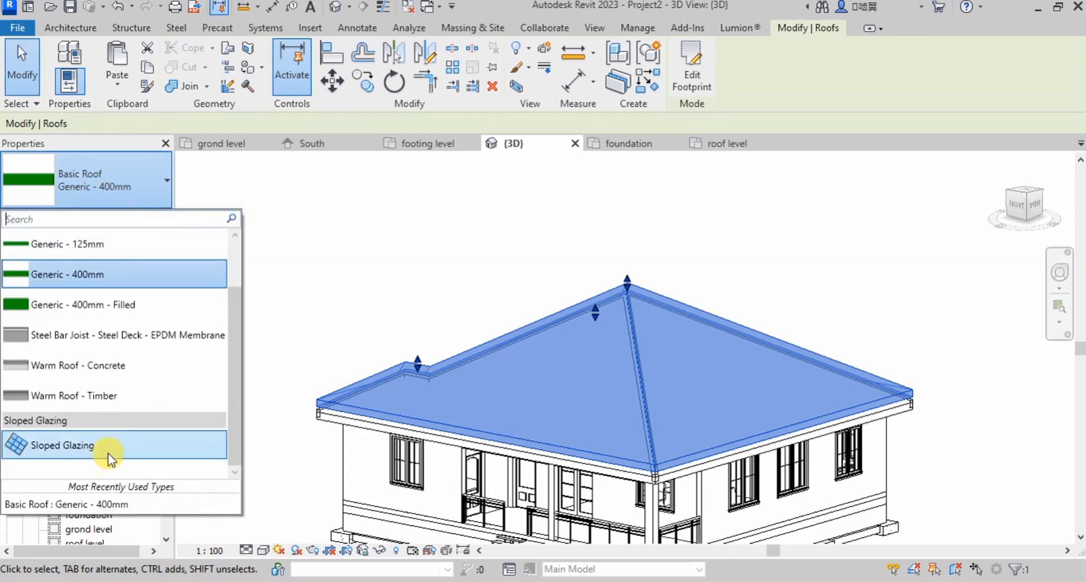
{"action": "left_click", "coordinate": [93, 446]}
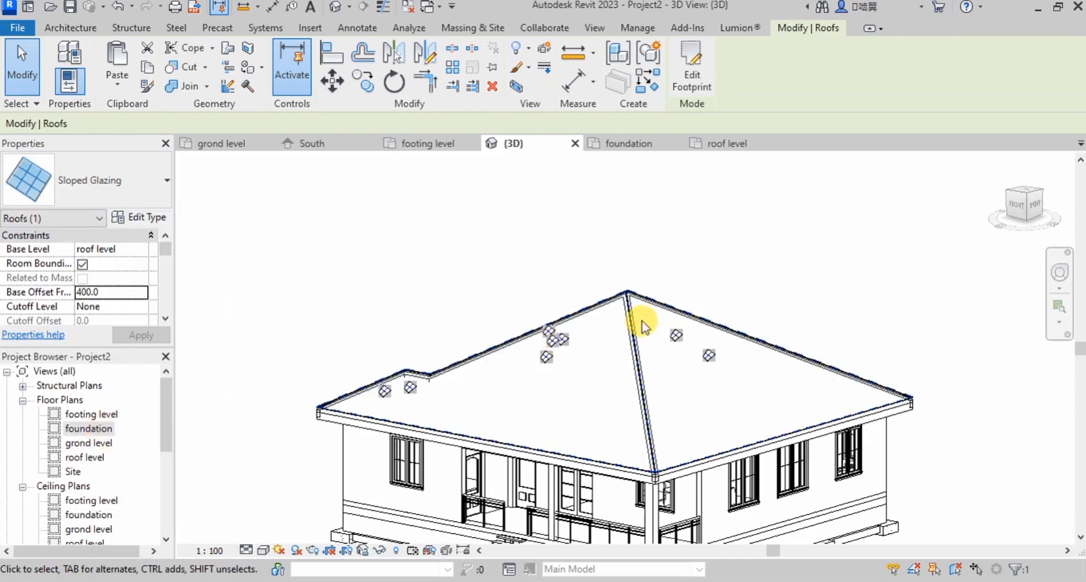
{"action": "middle_click_drag", "start_coordinate": [660, 276], "coordinate": [654, 213]}
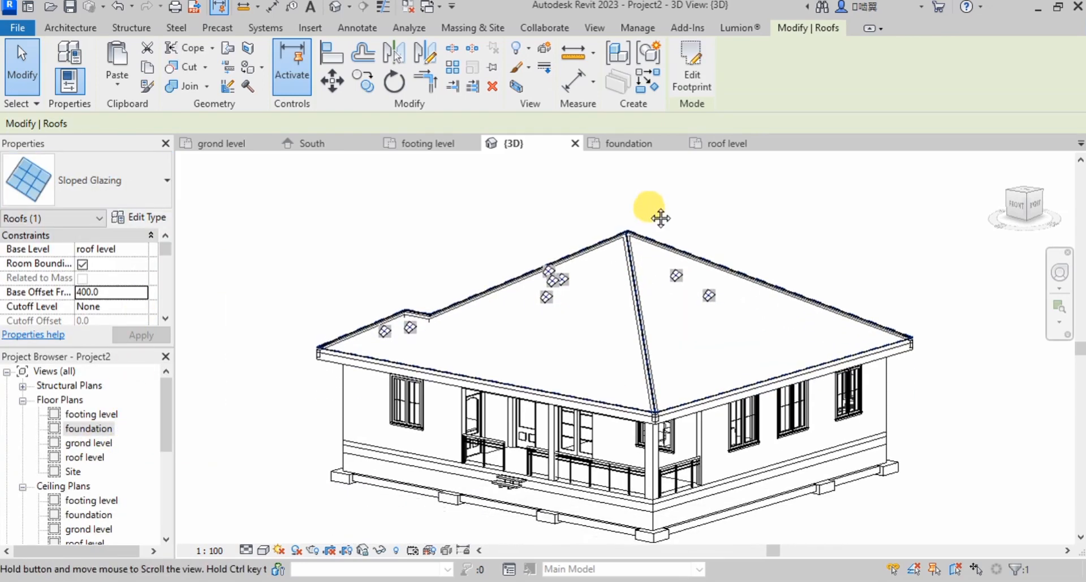
- Duplicate the roof's Sloped Glazing type as Sloped Glazing 2
{"action": "left_click", "coordinate": [136, 220]}
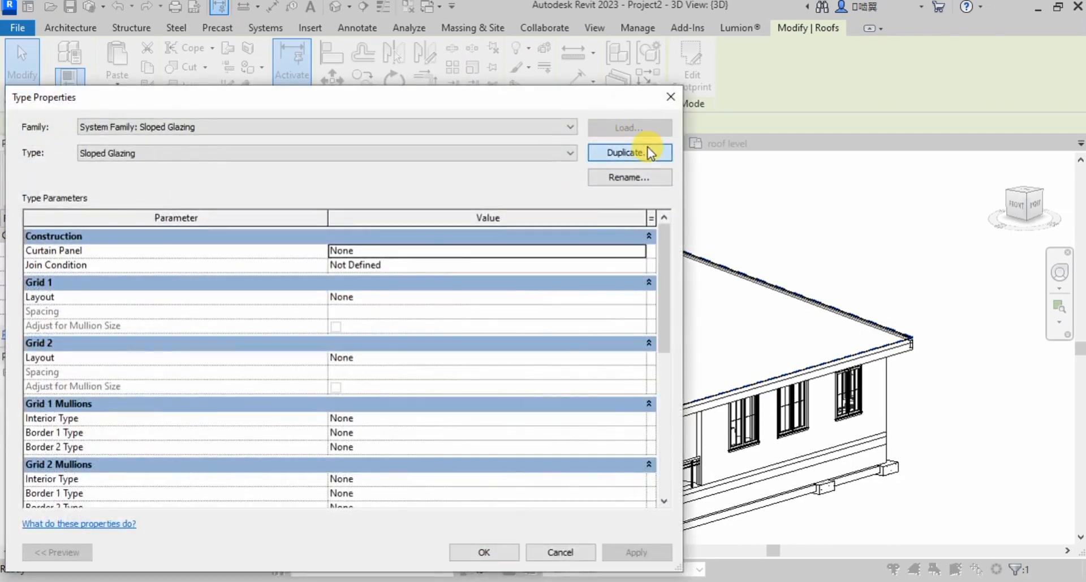
{"action": "left_click", "coordinate": [650, 153]}
{"action": "left_click", "coordinate": [547, 286]}
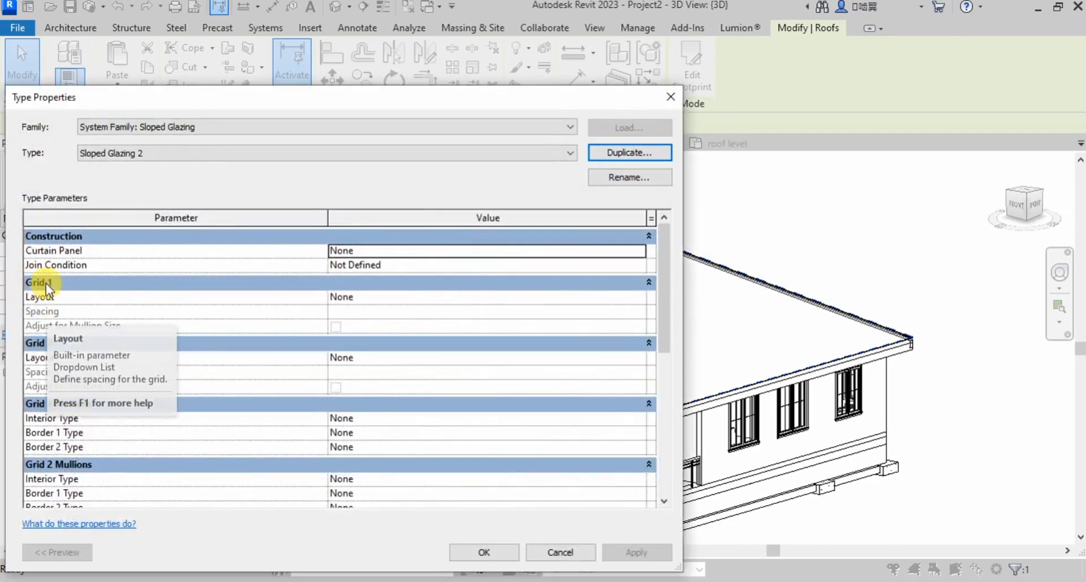
- Give both grids of Sloped Glazing 2 a Fixed Distance layout, with spacing 400 for Grid 1 and 80000 for Grid 2
{"action": "left_click", "coordinate": [643, 298]}
{"action": "left_click", "coordinate": [399, 317]}
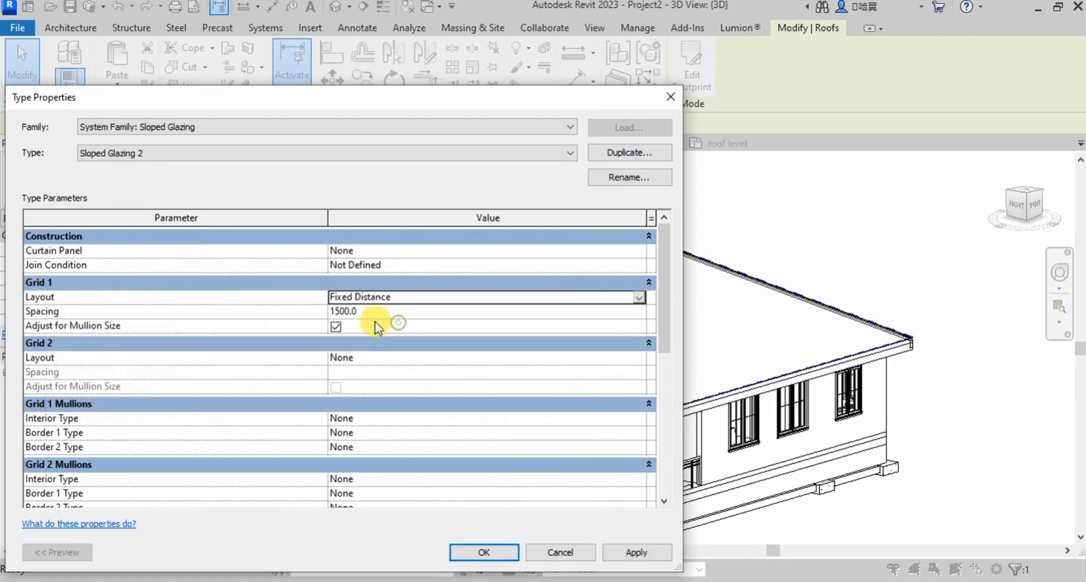
{"action": "left_click", "coordinate": [368, 311]}
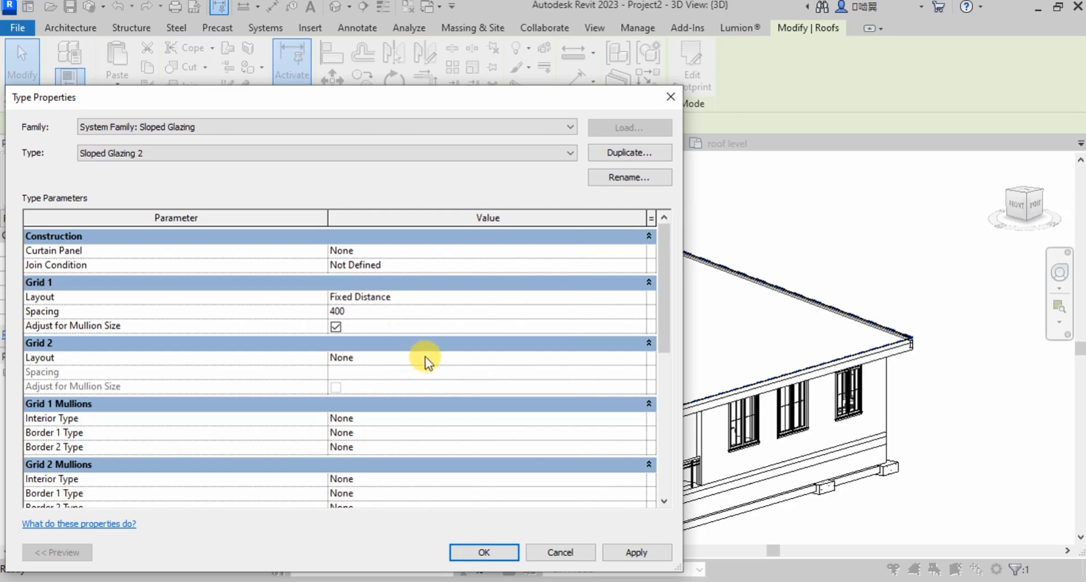
{"action": "left_click", "coordinate": [639, 361]}
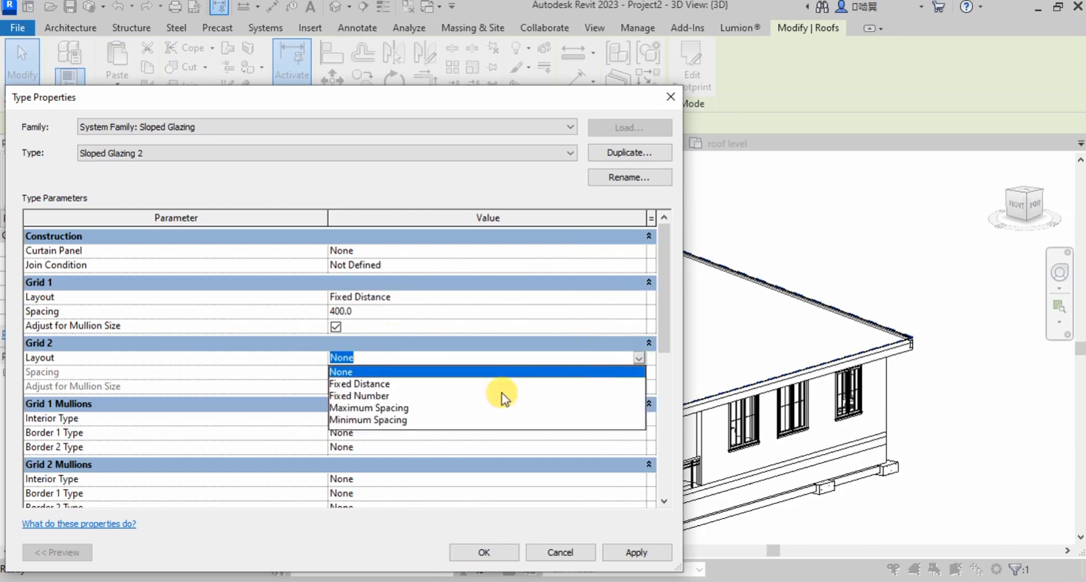
{"action": "left_click", "coordinate": [362, 383]}
{"action": "left_click", "coordinate": [366, 372]}
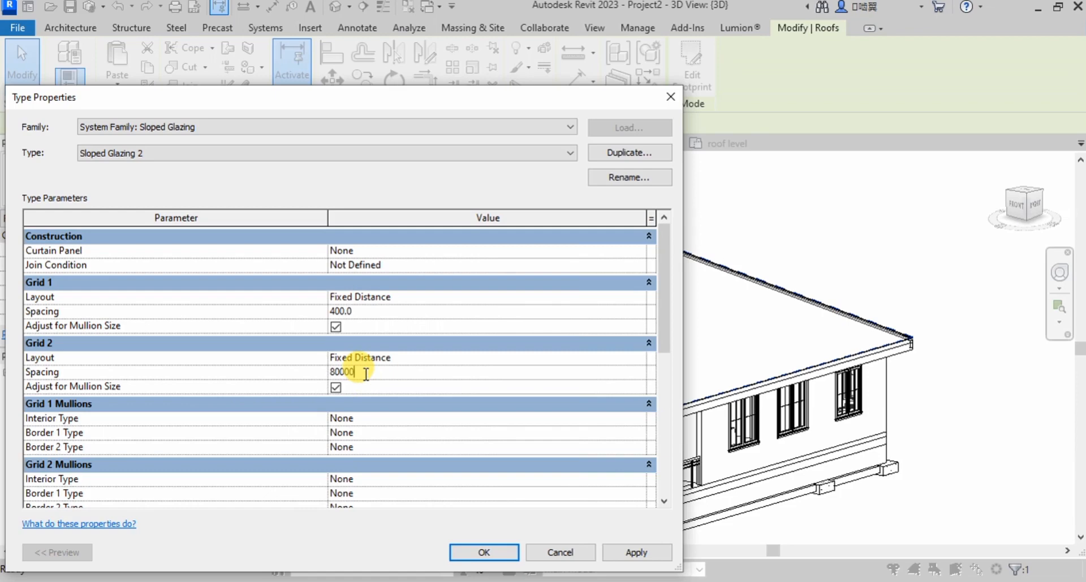
- Set the Grid 1 interior, border 1 and border 2 mullions to Rectangular Mullion : 30mm Square
{"action": "scroll", "coordinate": [375, 365], "scroll_direction": "down", "scroll_amount": 2}
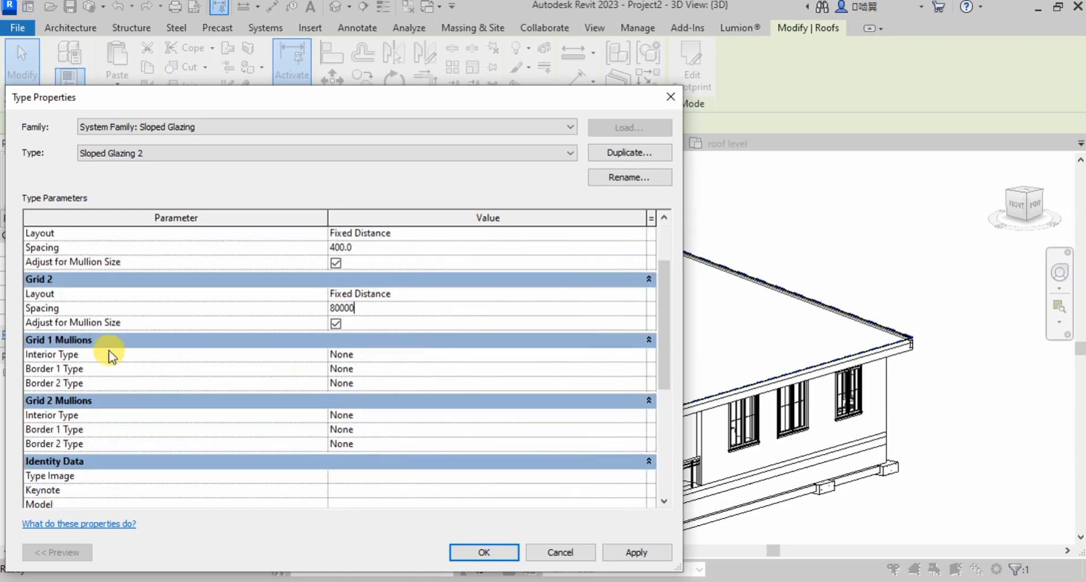
{"action": "left_click", "coordinate": [637, 355]}
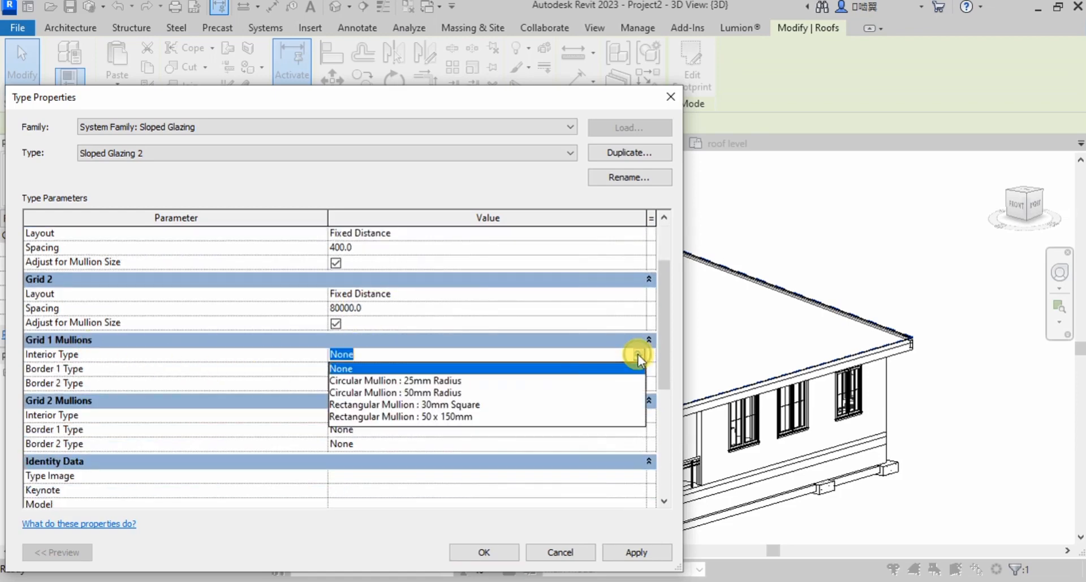
{"action": "left_click", "coordinate": [425, 405]}
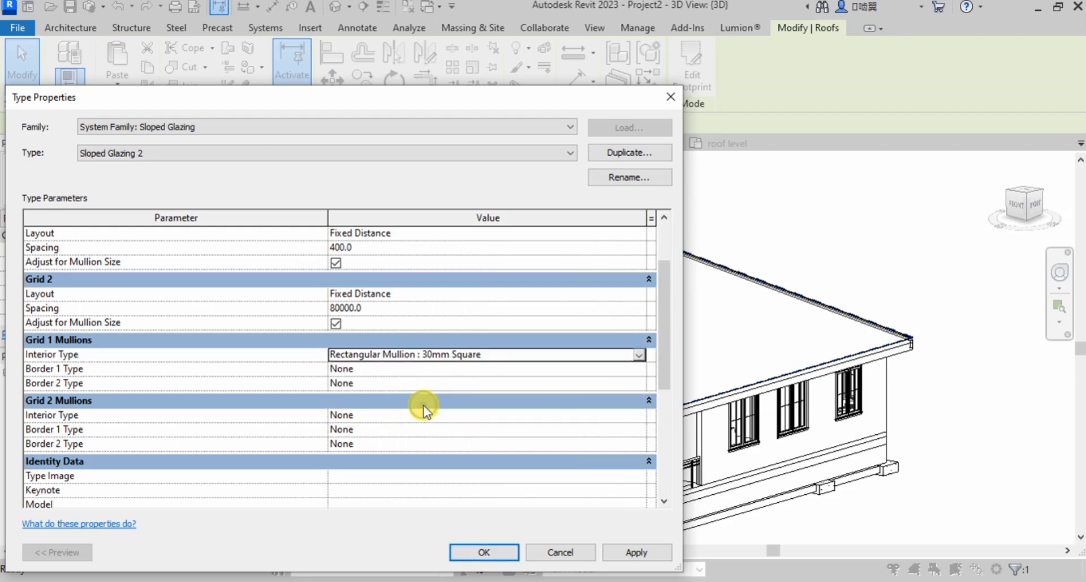
{"action": "left_click", "coordinate": [638, 369]}
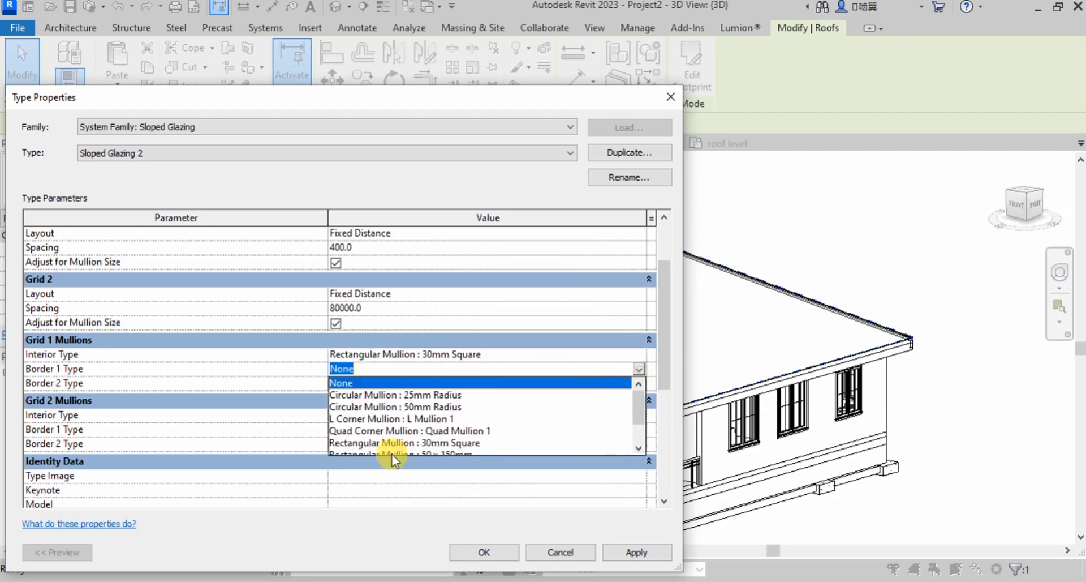
{"action": "left_click", "coordinate": [405, 443]}
{"action": "left_click", "coordinate": [637, 383]}
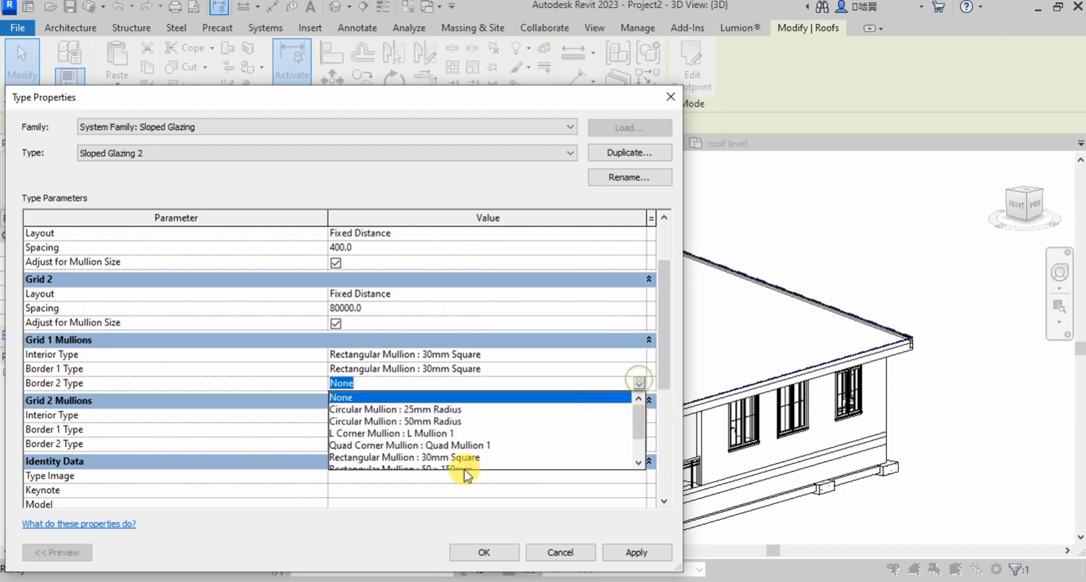
{"action": "left_click", "coordinate": [428, 457]}
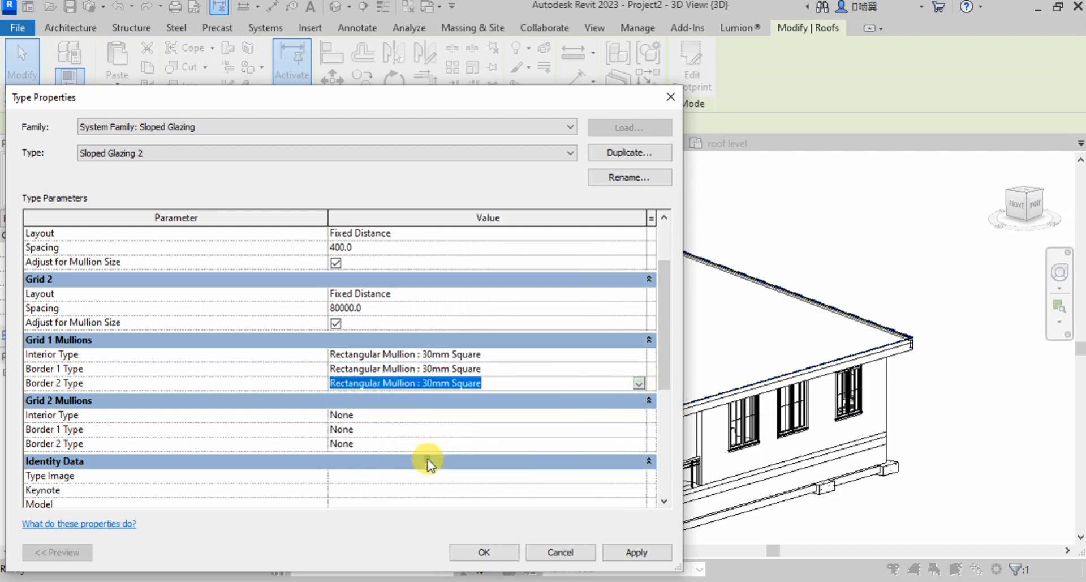
- Set the Grid 2 interior, border 1 and border 2 mullions to Rectangular Mullion : 30mm Square and apply the type changes
{"action": "left_click", "coordinate": [645, 416]}
{"action": "left_click", "coordinate": [478, 465]}
{"action": "left_click", "coordinate": [638, 428]}
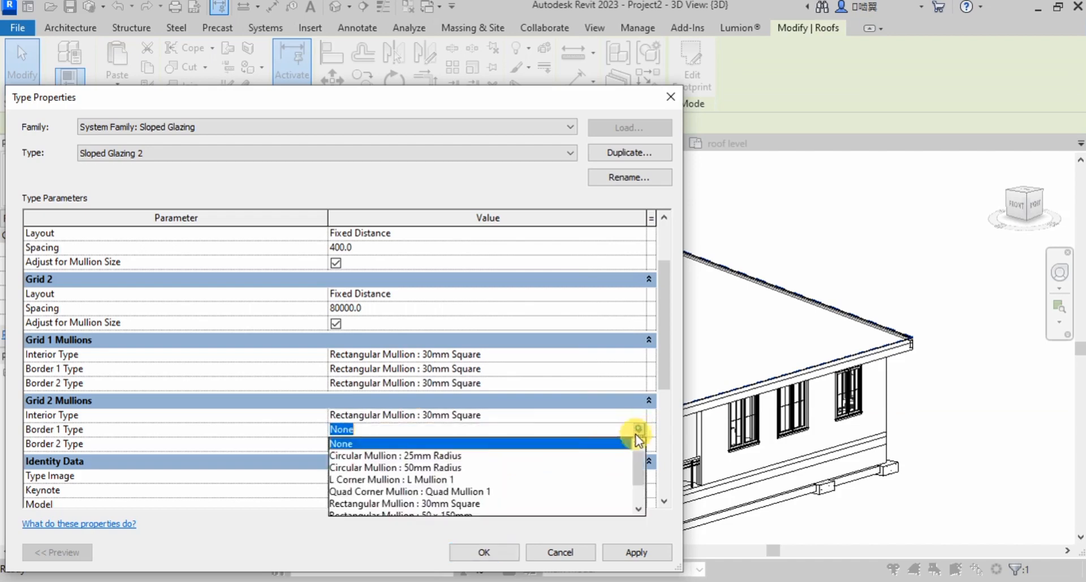
{"action": "left_click", "coordinate": [451, 503]}
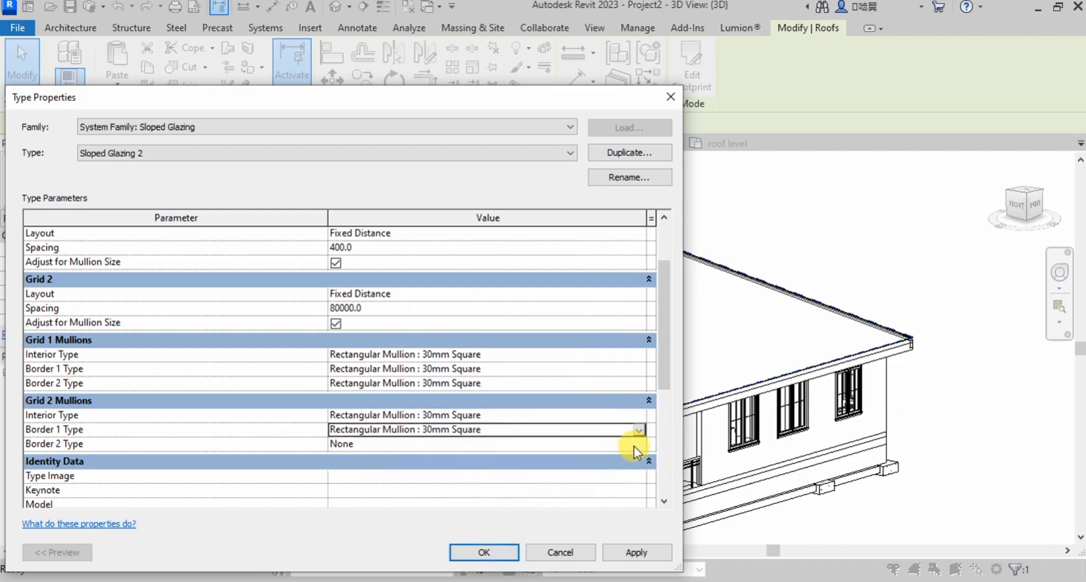
{"action": "left_click", "coordinate": [634, 446]}
{"action": "left_click", "coordinate": [638, 443]}
{"action": "left_click", "coordinate": [452, 516]}
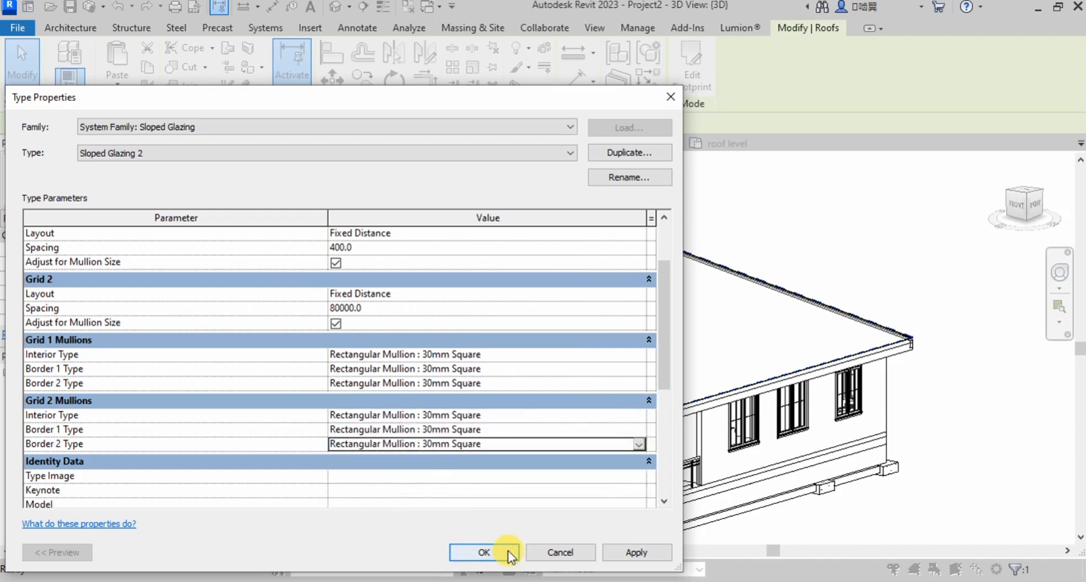
{"action": "left_click", "coordinate": [508, 553]}
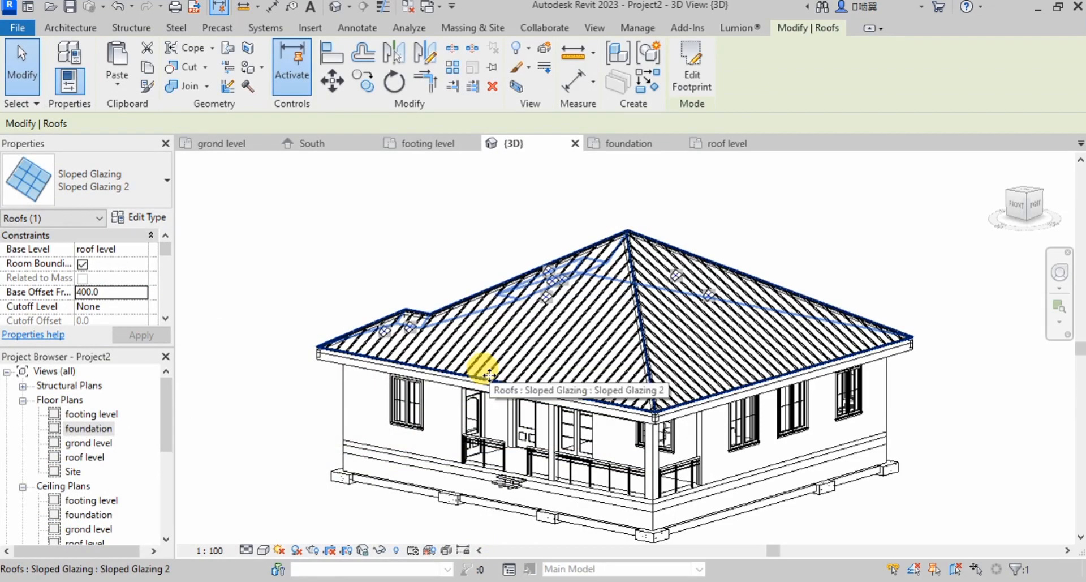
- Set the sloped-glazing roof's base offset from level to 220 and deselect the roof
{"action": "scroll", "coordinate": [304, 320], "scroll_direction": "up", "scroll_amount": 5}
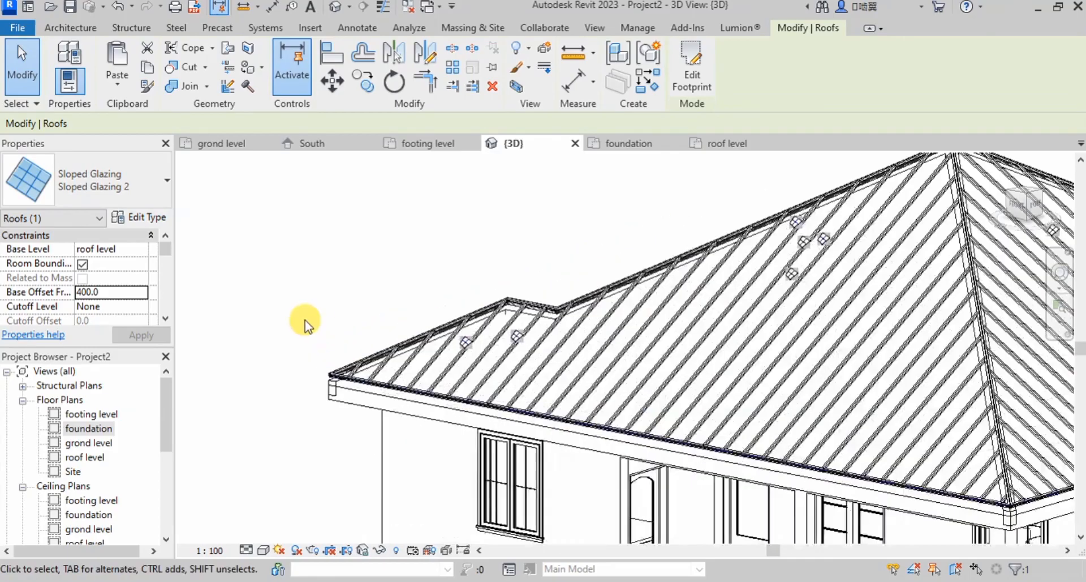
{"action": "middle_click_drag", "start_coordinate": [280, 312], "coordinate": [421, 388], "text": "shift"}
{"action": "scroll", "coordinate": [303, 362], "scroll_direction": "down", "scroll_amount": 1}
{"action": "scroll", "coordinate": [430, 368], "scroll_direction": "up", "scroll_amount": 2}
{"action": "scroll", "coordinate": [384, 391], "scroll_direction": "up", "scroll_amount": 3}
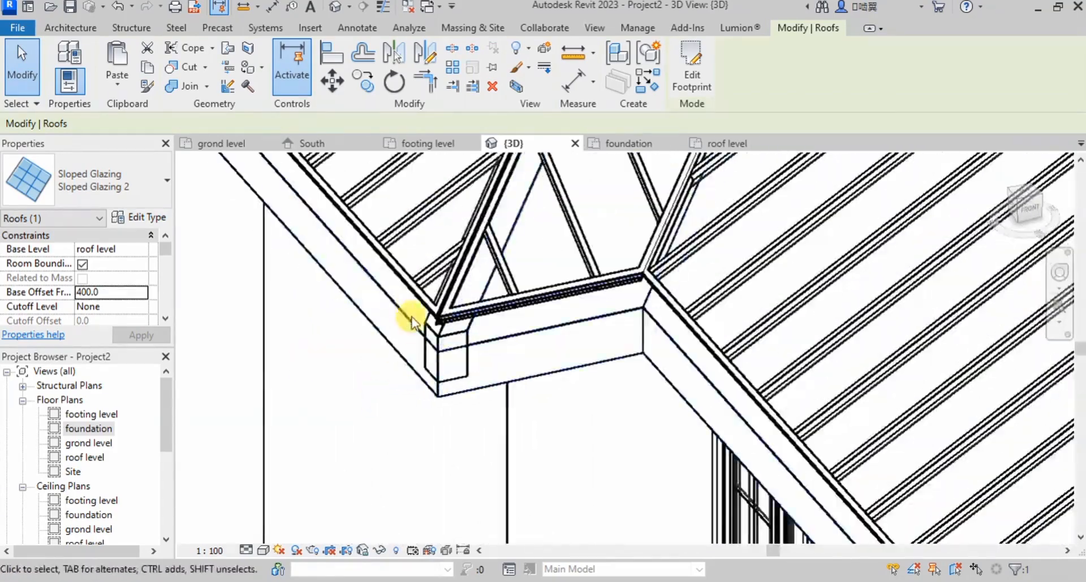
{"action": "scroll", "coordinate": [368, 348], "scroll_direction": "down", "scroll_amount": 6}
{"action": "middle_click_drag", "start_coordinate": [268, 349], "coordinate": [226, 275], "text": "shift"}
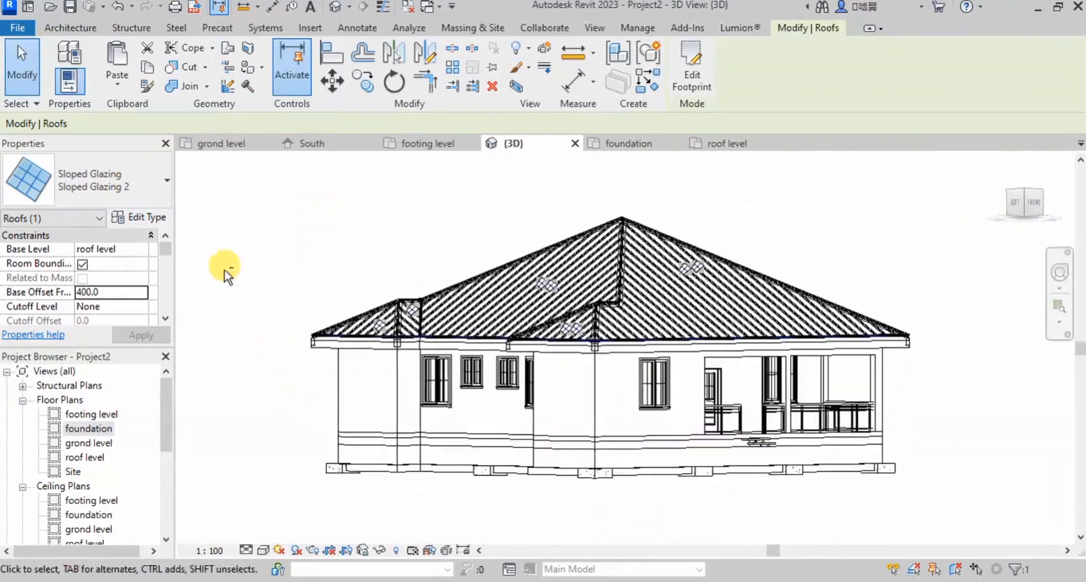
{"action": "double_click", "coordinate": [107, 289]}
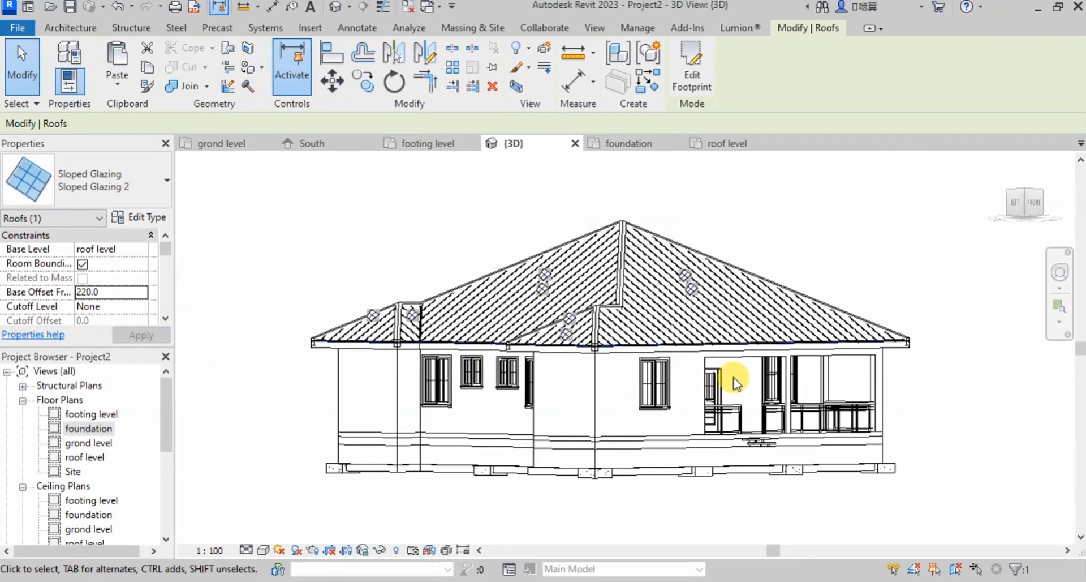
{"action": "middle_click_drag", "start_coordinate": [890, 271], "coordinate": [752, 420], "text": "shift"}
{"action": "key", "text": "Escape"}
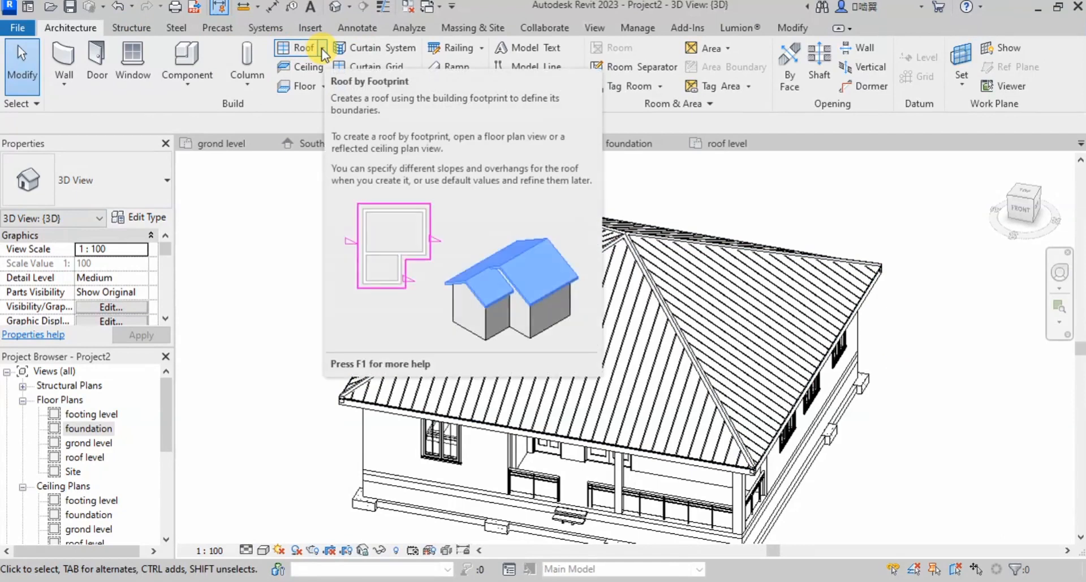
- Place a roof fascia along the eave edge at the front of the house
{"action": "left_click", "coordinate": [323, 49]}
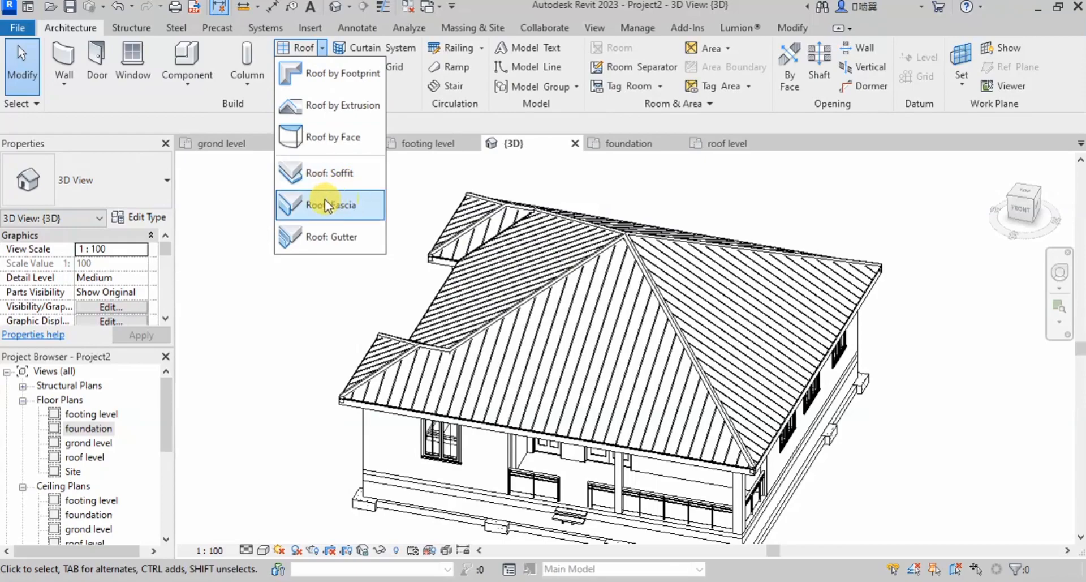
{"action": "left_click", "coordinate": [338, 206]}
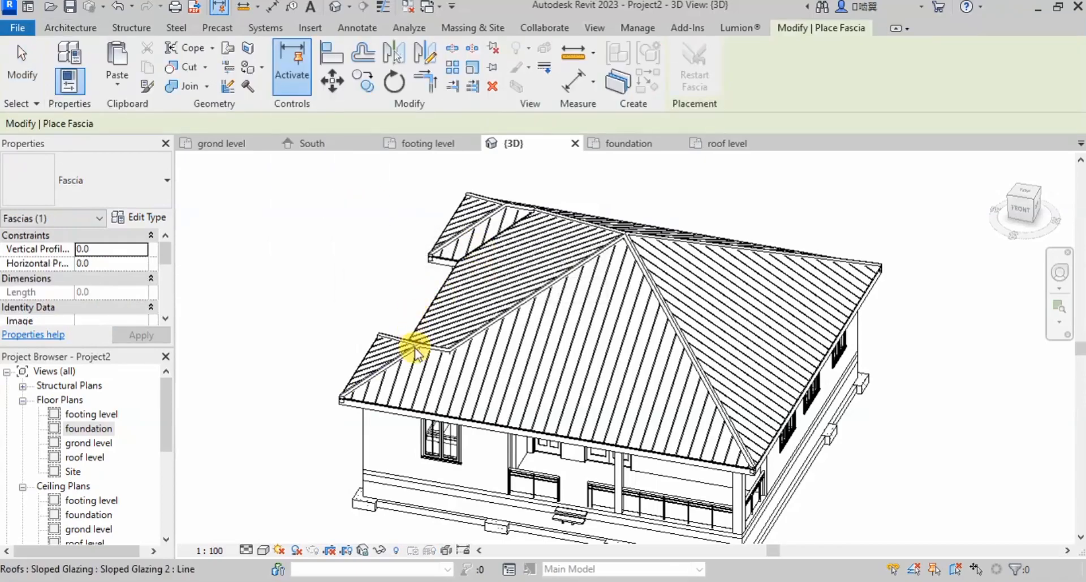
{"action": "middle_click_drag", "start_coordinate": [455, 455], "coordinate": [402, 374], "text": "shift"}
{"action": "scroll", "coordinate": [403, 373], "scroll_direction": "up", "scroll_amount": 5}
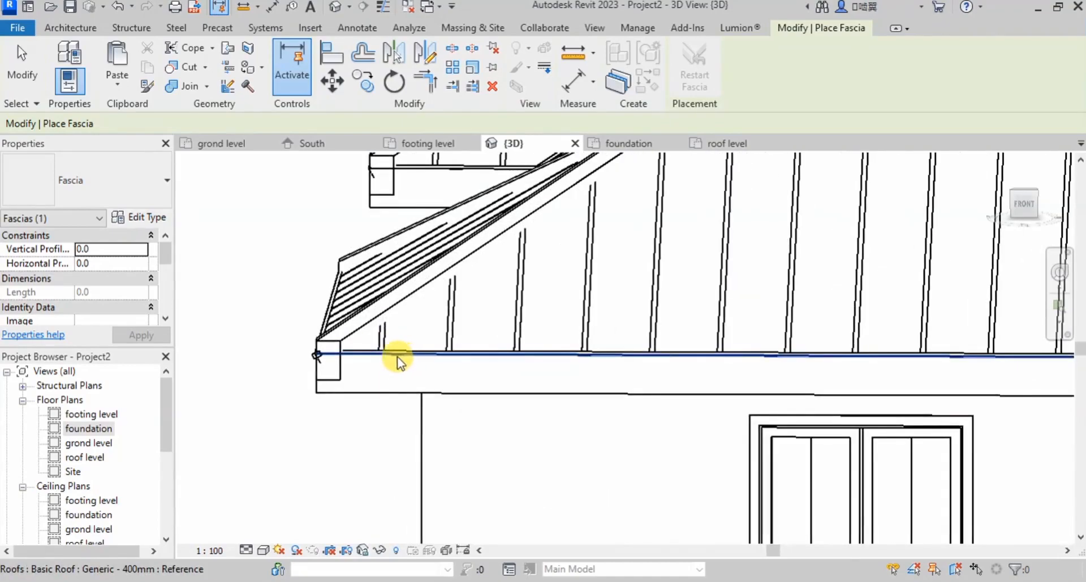
{"action": "left_click", "coordinate": [398, 356]}
{"action": "middle_click_drag", "start_coordinate": [266, 327], "coordinate": [369, 364], "text": "shift"}
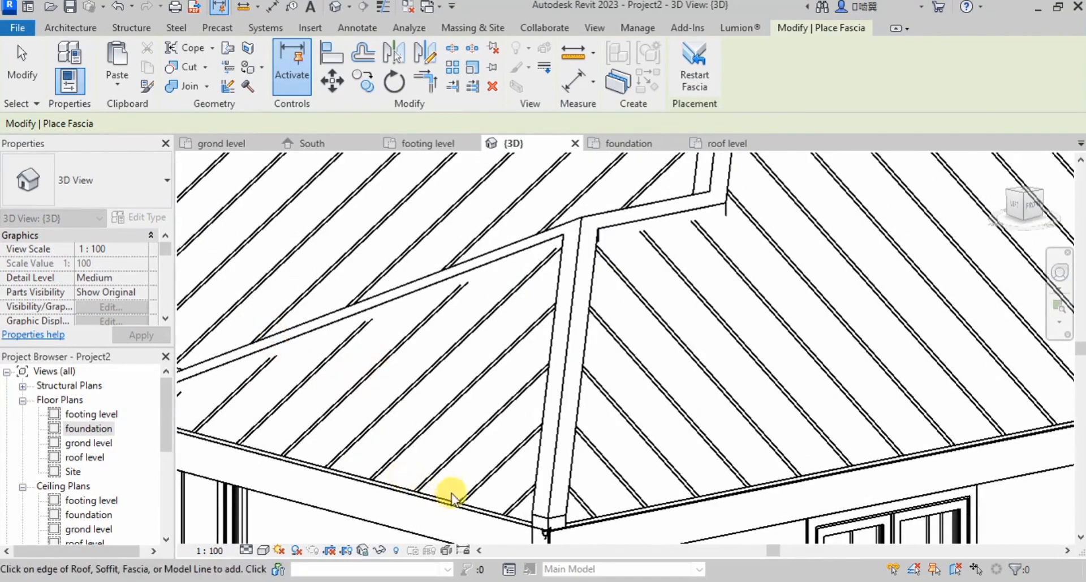
{"action": "key", "text": "Escape"}
{"action": "key", "text": "Escape"}
- Add fascias to the front wing's left-side eave and the short return edge behind its corner
{"action": "middle_click_drag", "start_coordinate": [613, 417], "coordinate": [442, 399], "text": "shift"}
{"action": "scroll", "coordinate": [728, 418], "scroll_direction": "up", "scroll_amount": 5}
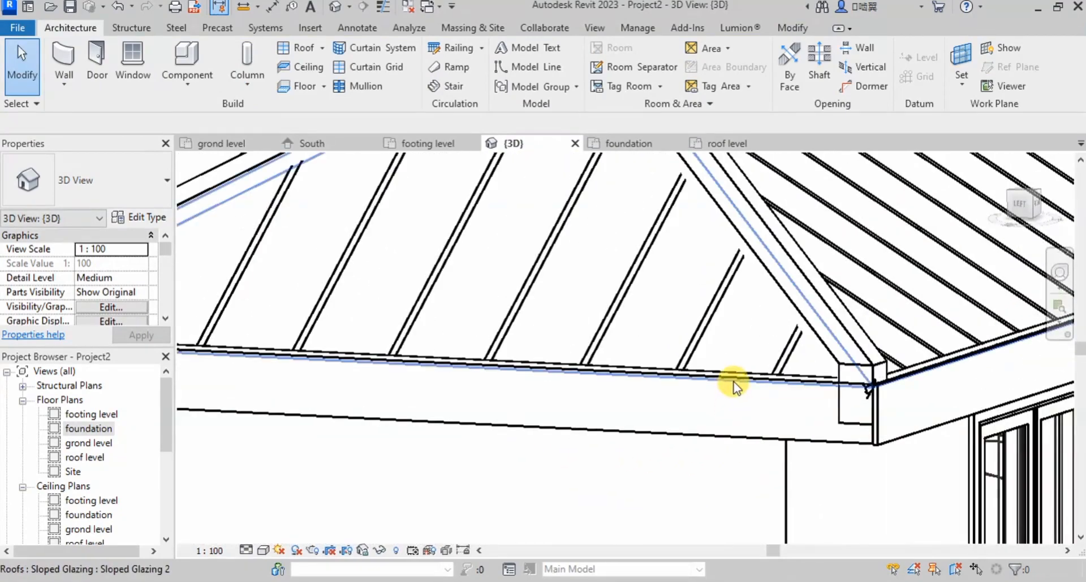
{"action": "left_click", "coordinate": [322, 49]}
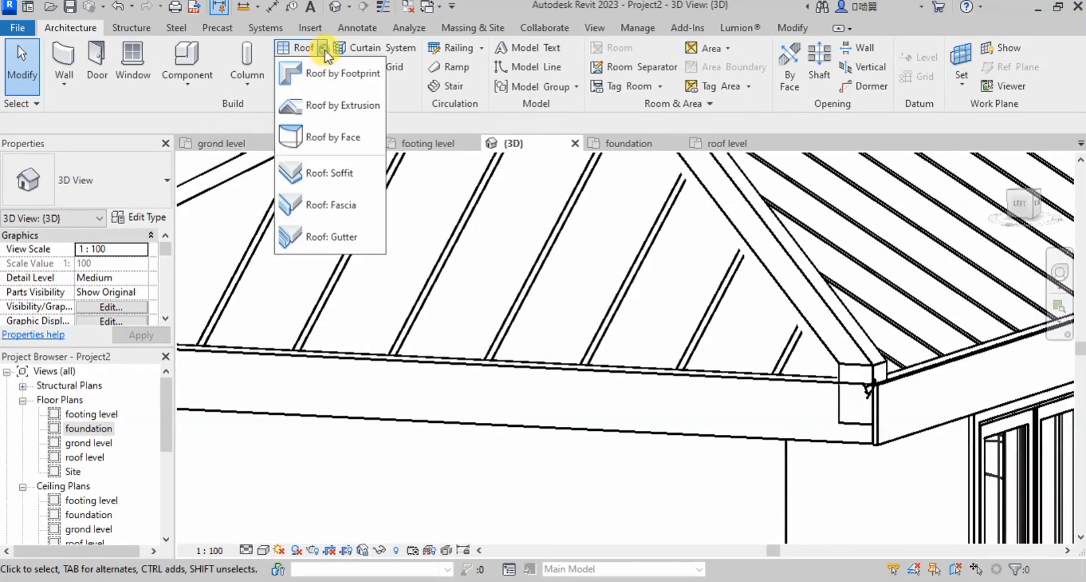
{"action": "left_click", "coordinate": [348, 212]}
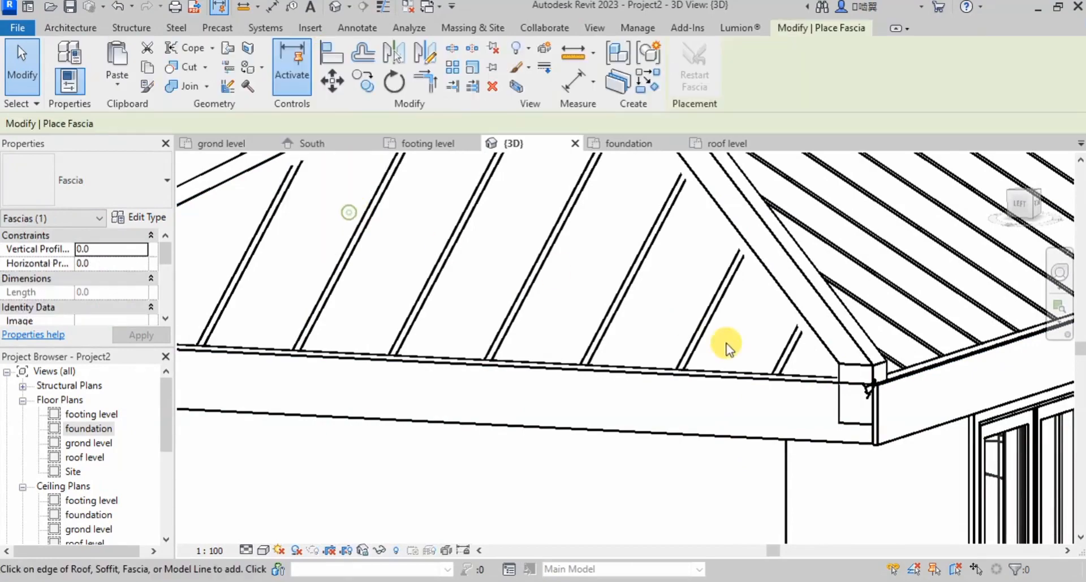
{"action": "left_click", "coordinate": [829, 387]}
{"action": "middle_click_drag", "start_coordinate": [766, 356], "coordinate": [572, 363], "text": "shift"}
{"action": "scroll", "coordinate": [418, 379], "scroll_direction": "up", "scroll_amount": 4}
{"action": "left_click", "coordinate": [440, 376]}
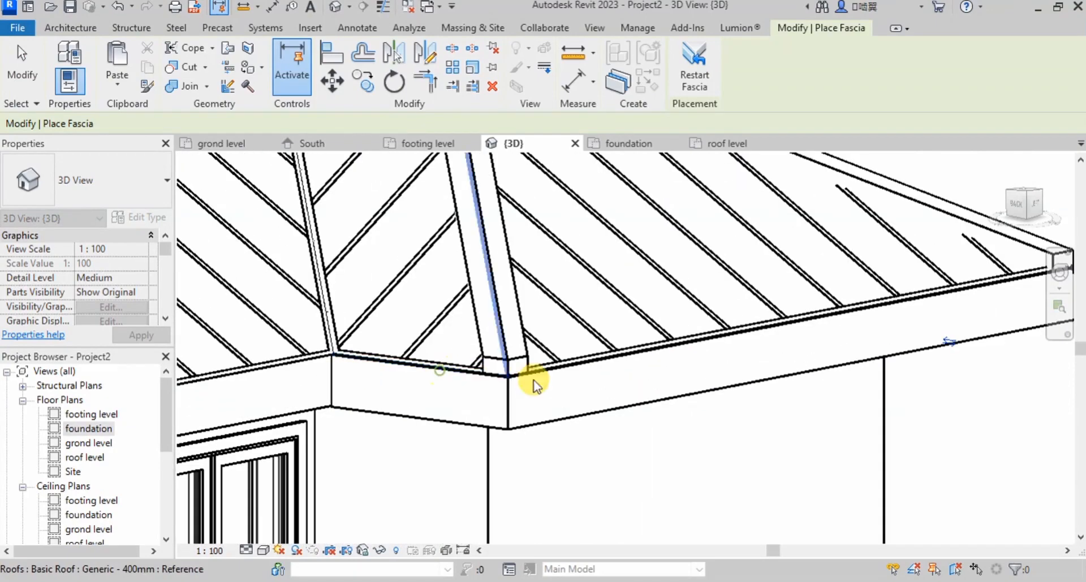
- Add fascias to the recessed left-side eave and the rear wing's short return edge
{"action": "scroll", "coordinate": [509, 367], "scroll_direction": "down", "scroll_amount": 4}
{"action": "scroll", "coordinate": [417, 360], "scroll_direction": "up", "scroll_amount": 4}
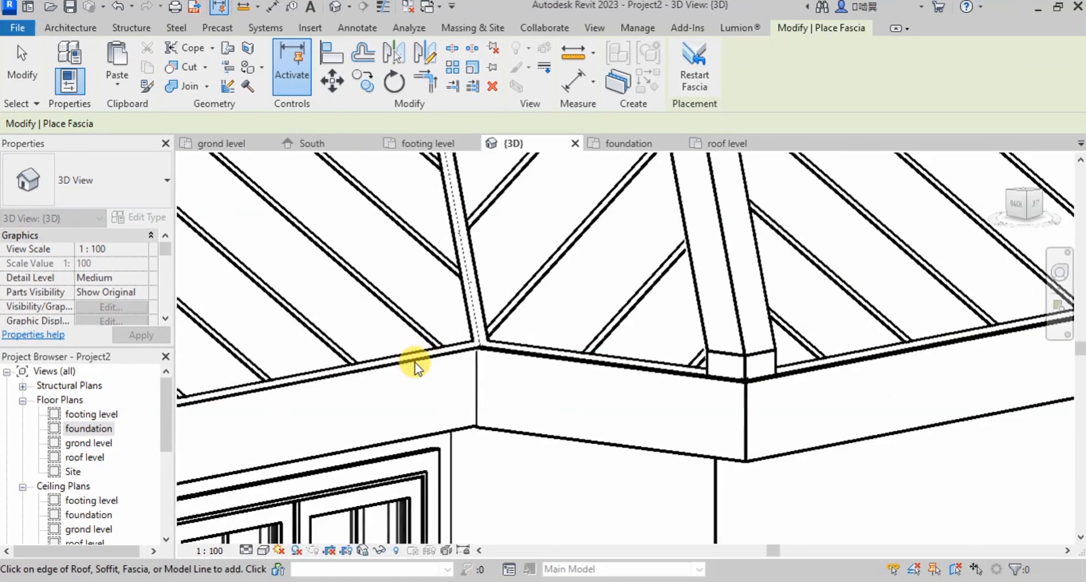
{"action": "left_click", "coordinate": [419, 358]}
{"action": "scroll", "coordinate": [601, 340], "scroll_direction": "down", "scroll_amount": 3}
{"action": "scroll", "coordinate": [629, 331], "scroll_direction": "down", "scroll_amount": 3}
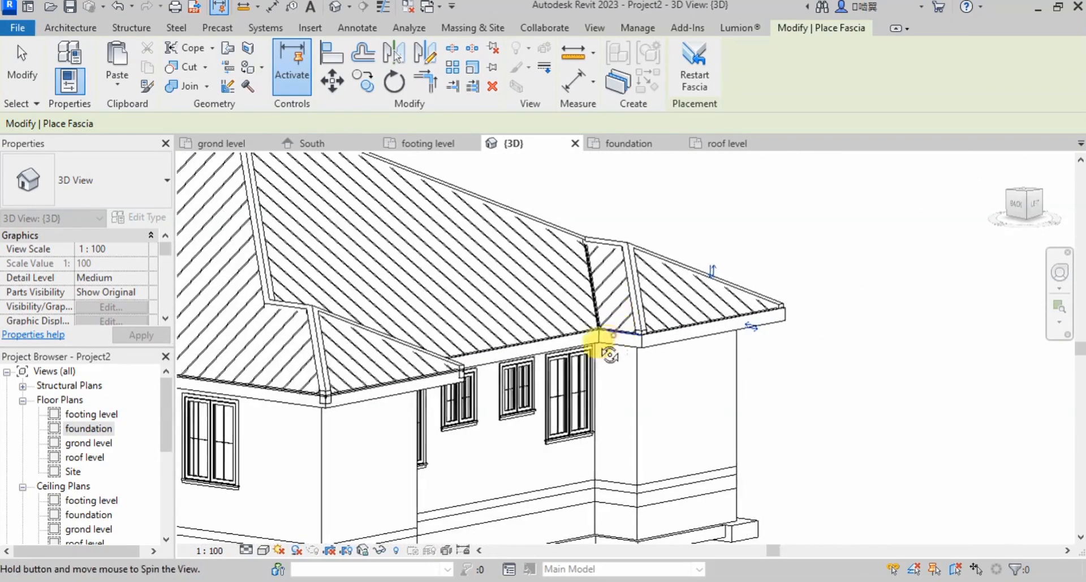
{"action": "middle_click_drag", "start_coordinate": [606, 340], "coordinate": [425, 296], "text": "shift"}
{"action": "scroll", "coordinate": [428, 342], "scroll_direction": "up", "scroll_amount": 4}
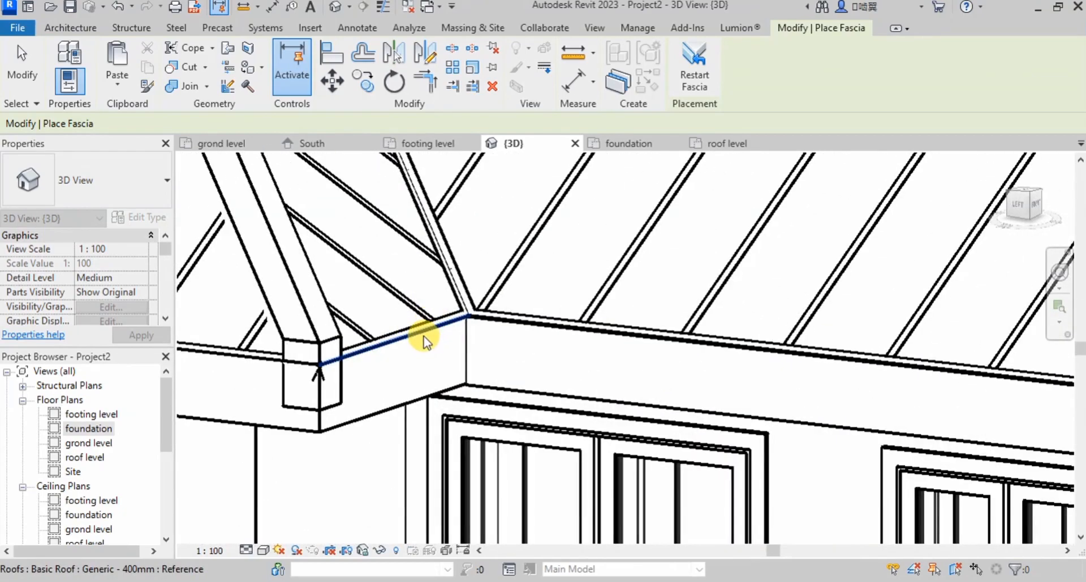
{"action": "left_click", "coordinate": [425, 339]}
{"action": "key", "text": "Escape"}
{"action": "key", "text": "Escape"}
{"action": "scroll", "coordinate": [660, 340], "scroll_direction": "down", "scroll_amount": 3}
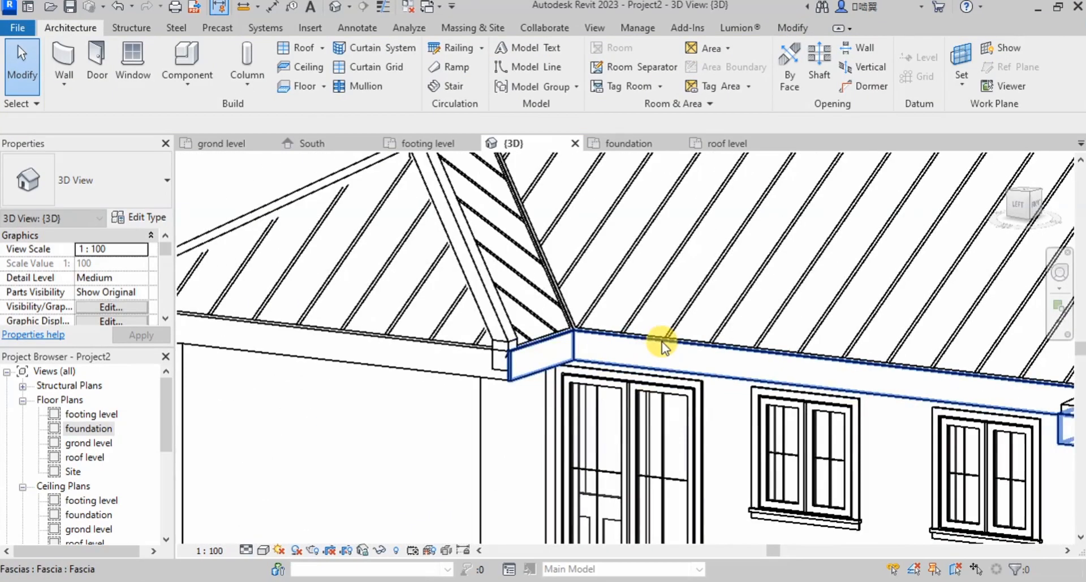
- Complete the fascias along the rear wing's left-side eave, the back eave and the right-side eave
{"action": "left_click", "coordinate": [322, 49]}
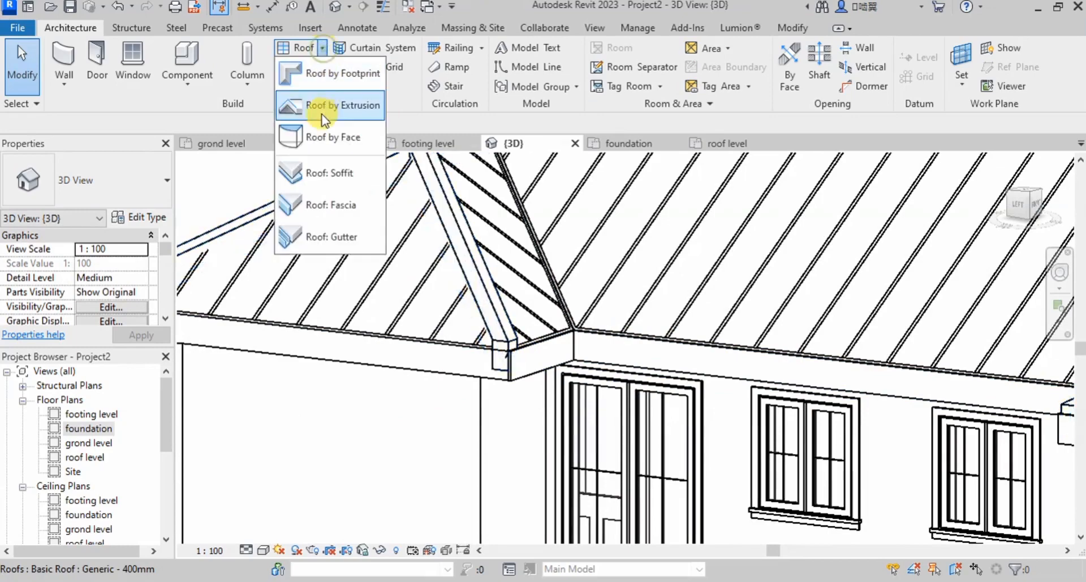
{"action": "left_click", "coordinate": [350, 213]}
{"action": "scroll", "coordinate": [497, 352], "scroll_direction": "up", "scroll_amount": 4}
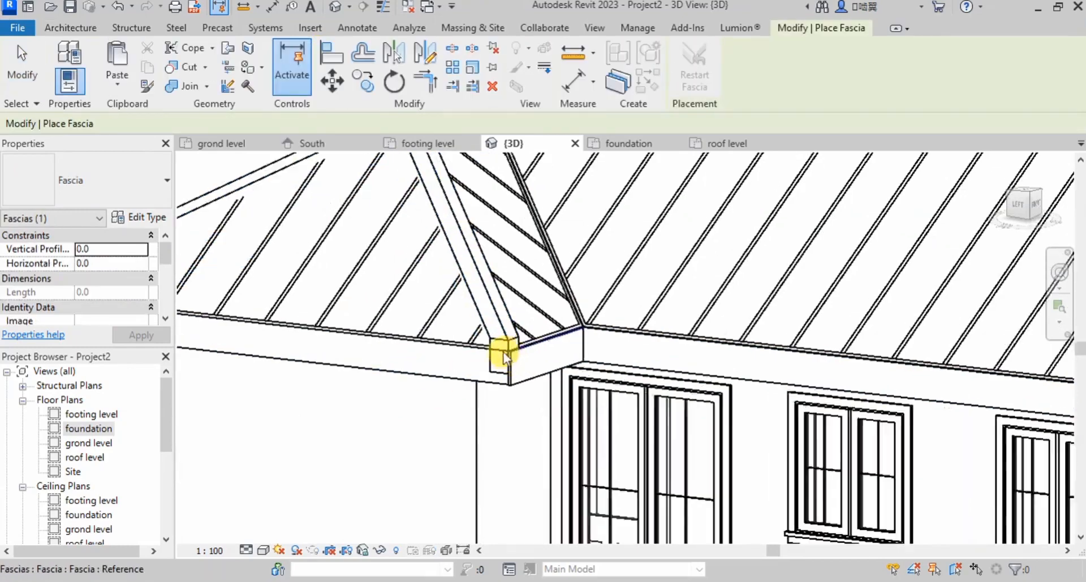
{"action": "scroll", "coordinate": [727, 351], "scroll_direction": "down", "scroll_amount": 6}
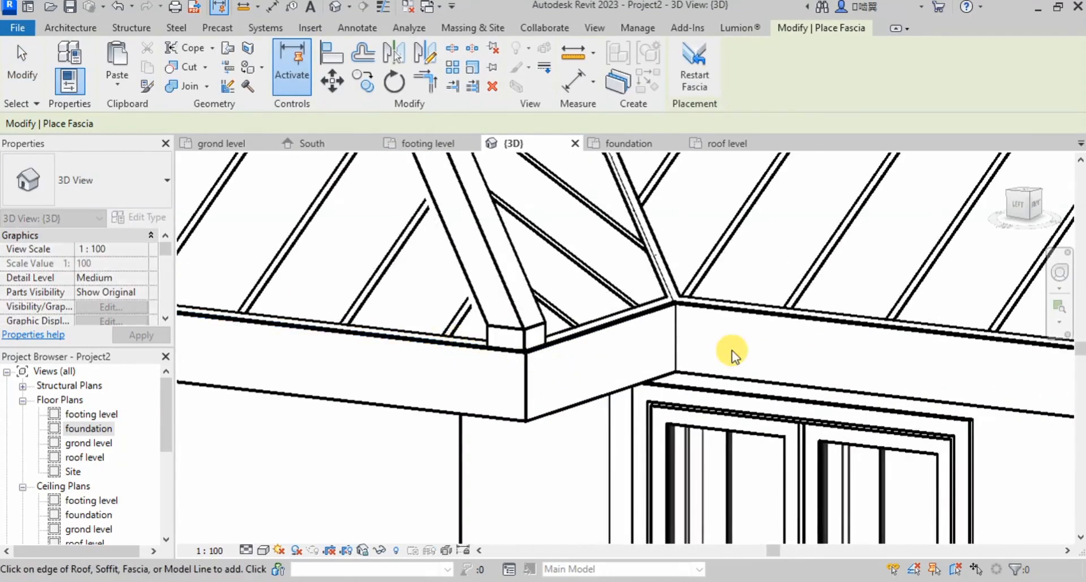
{"action": "middle_click_drag", "start_coordinate": [718, 340], "coordinate": [552, 355], "text": "shift"}
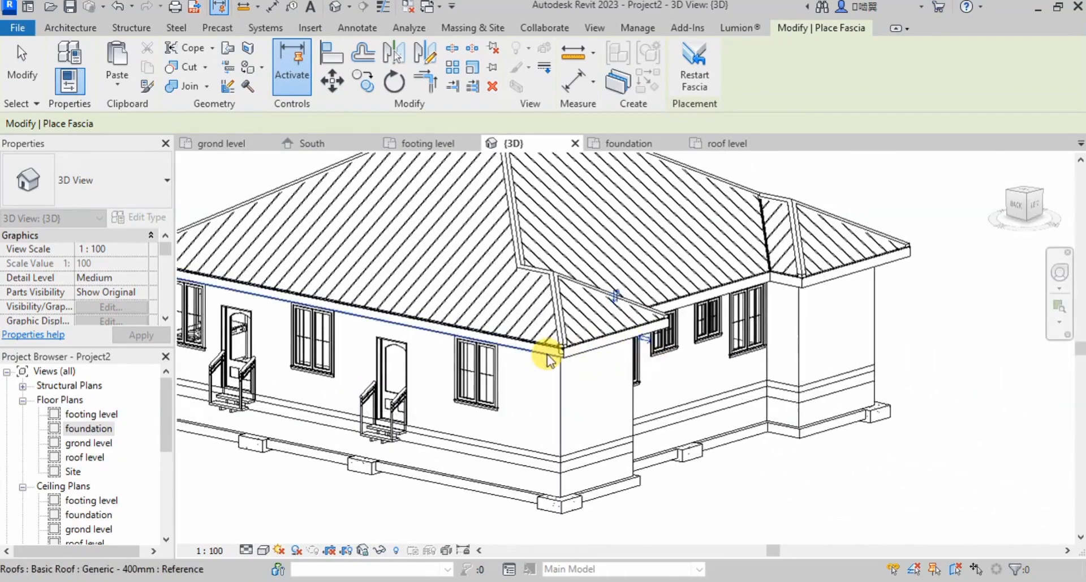
{"action": "scroll", "coordinate": [551, 350], "scroll_direction": "up", "scroll_amount": 6}
{"action": "left_click", "coordinate": [597, 315]}
{"action": "scroll", "coordinate": [737, 359], "scroll_direction": "down", "scroll_amount": 5}
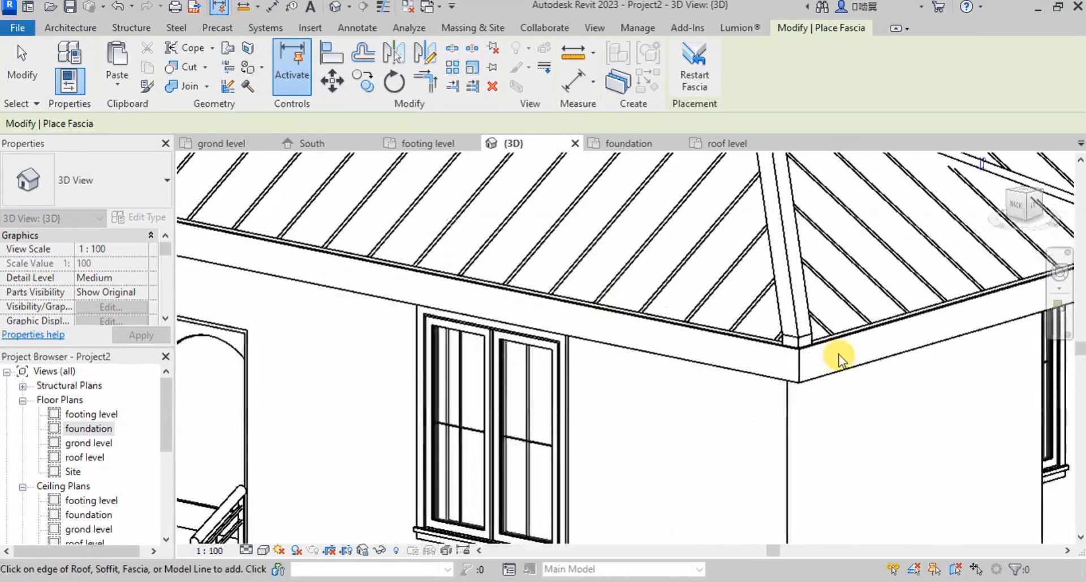
{"action": "middle_click_drag", "start_coordinate": [232, 291], "coordinate": [469, 339], "text": "shift"}
{"action": "scroll", "coordinate": [523, 390], "scroll_direction": "up", "scroll_amount": 5}
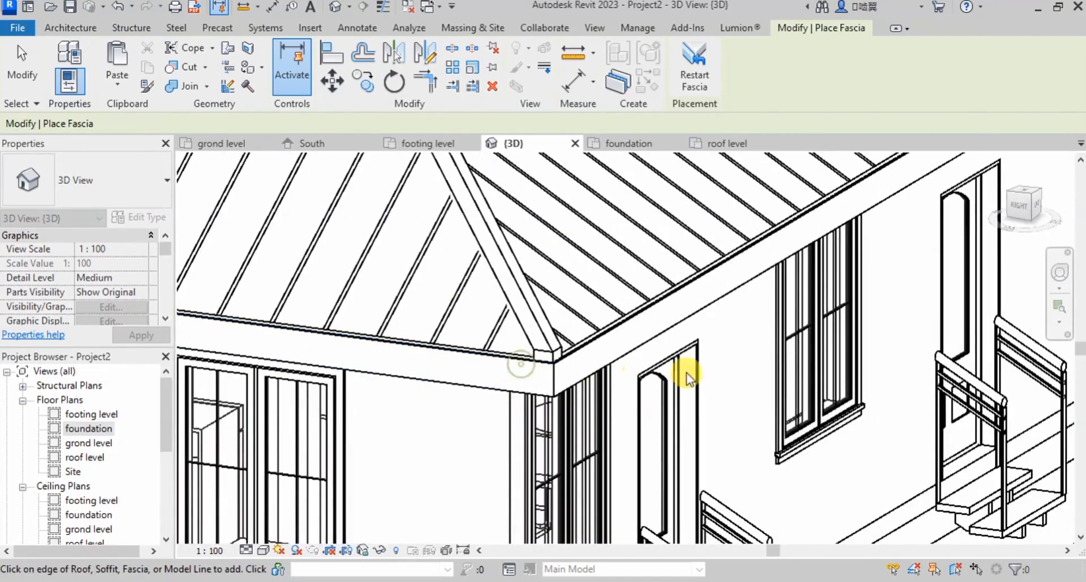
{"action": "scroll", "coordinate": [375, 387], "scroll_direction": "down", "scroll_amount": 5}
{"action": "middle_click_drag", "start_coordinate": [376, 387], "coordinate": [565, 394], "text": "shift"}
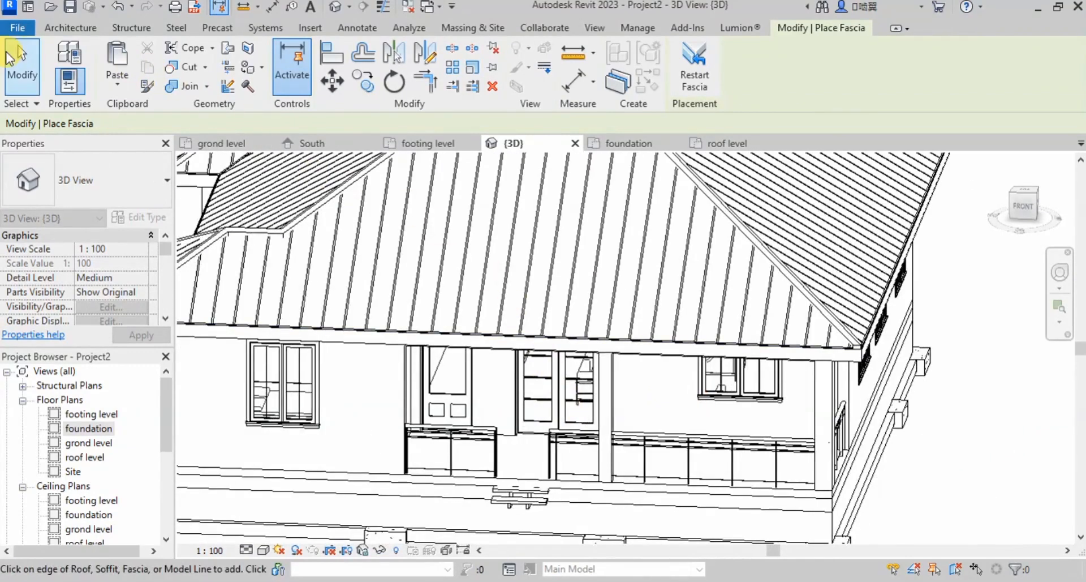
{"action": "left_click", "coordinate": [8, 56]}
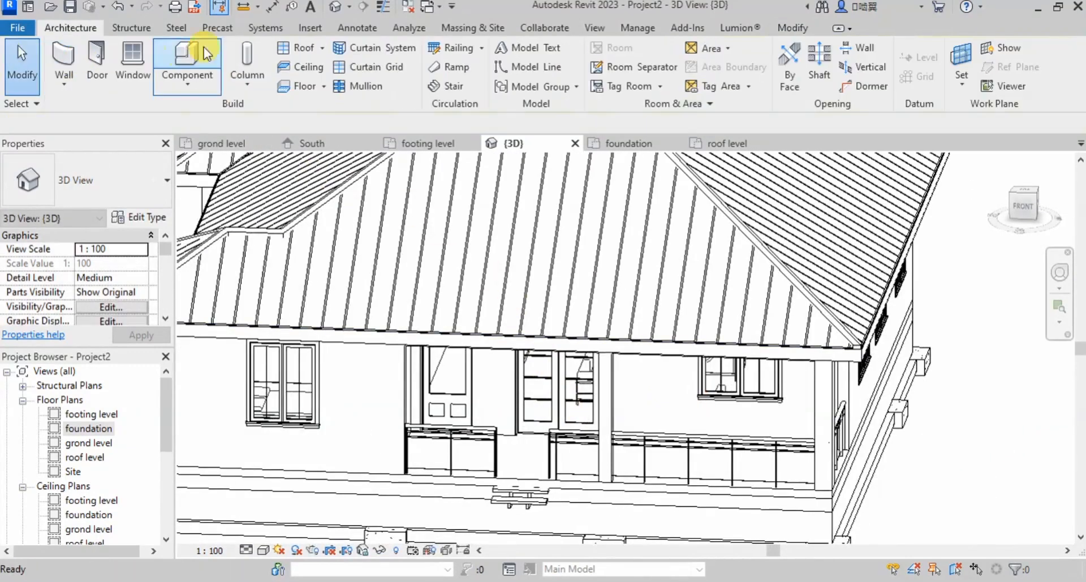
- Place roof gutters along the front eave and the adjoining left-side eave of the front wing
{"action": "left_click", "coordinate": [321, 48]}
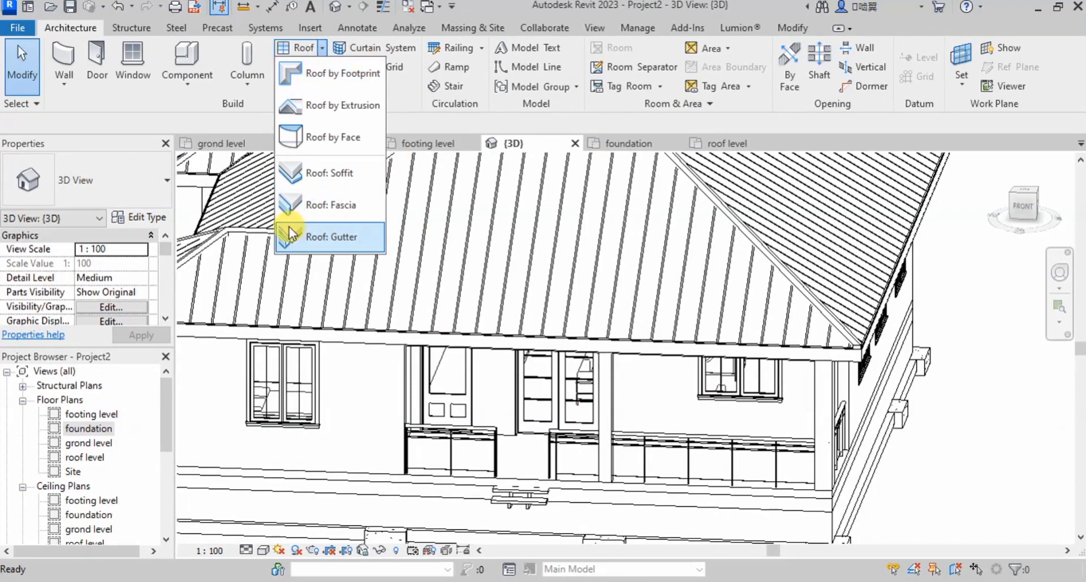
{"action": "left_click", "coordinate": [345, 241]}
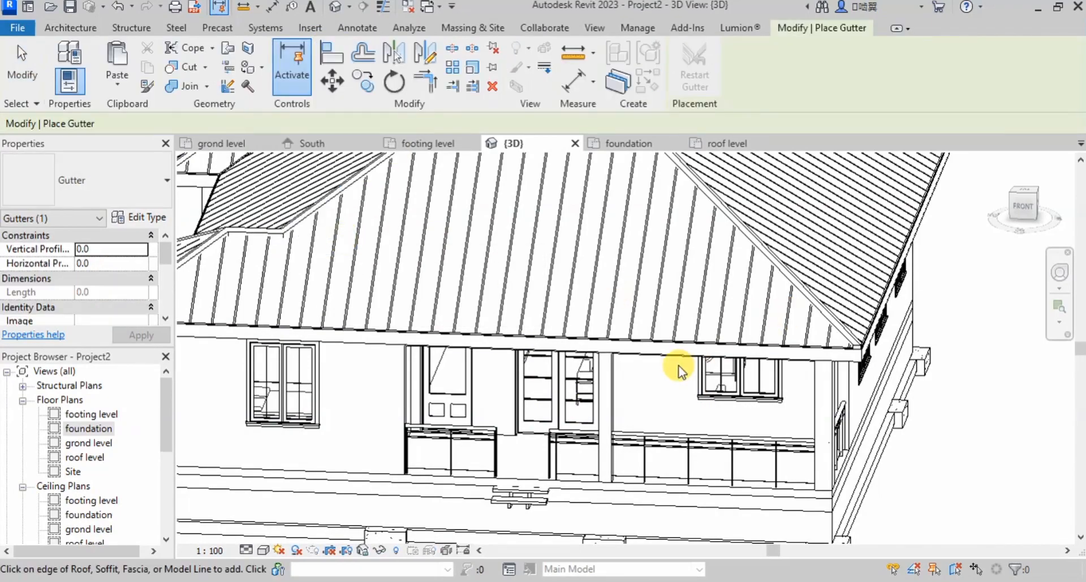
{"action": "middle_click_drag", "start_coordinate": [626, 362], "coordinate": [713, 357], "text": "shift"}
{"action": "scroll", "coordinate": [473, 349], "scroll_direction": "up", "scroll_amount": 3}
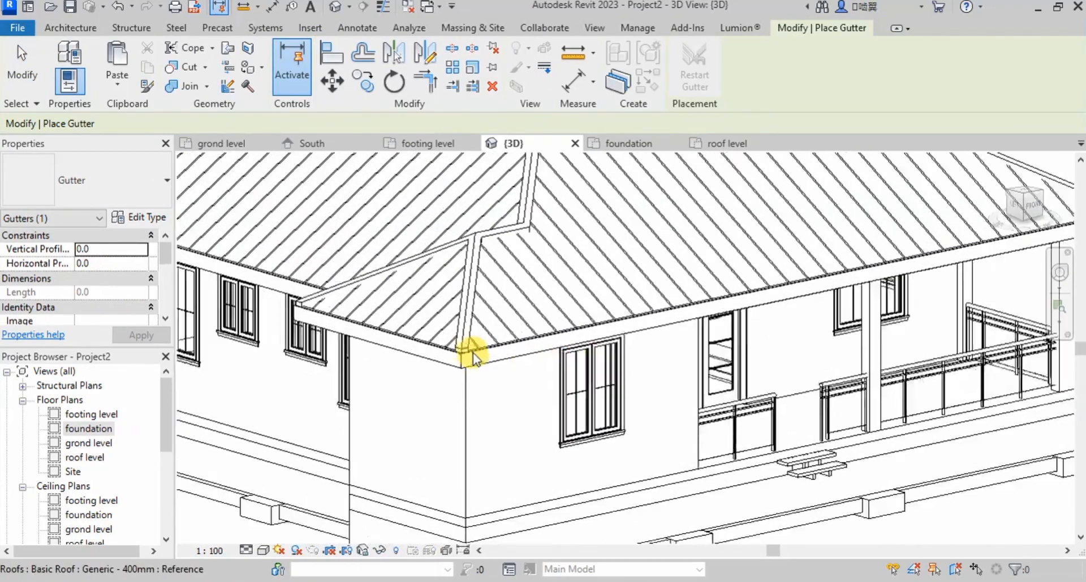
{"action": "left_click", "coordinate": [496, 349]}
{"action": "scroll", "coordinate": [436, 350], "scroll_direction": "up", "scroll_amount": 2}
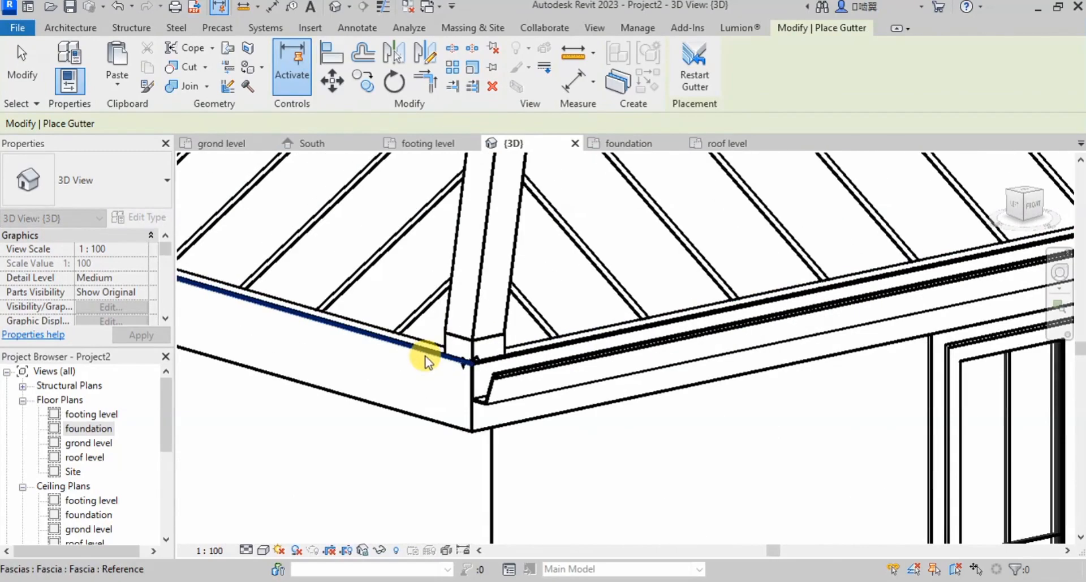
{"action": "left_click", "coordinate": [426, 353]}
- Place roof gutters along the front wing's short return edge and the recessed left-side eave
{"action": "scroll", "coordinate": [617, 370], "scroll_direction": "down", "scroll_amount": 3}
{"action": "middle_click_drag", "start_coordinate": [311, 350], "coordinate": [590, 386], "text": "shift"}
{"action": "scroll", "coordinate": [1004, 436], "scroll_direction": "up", "scroll_amount": 2}
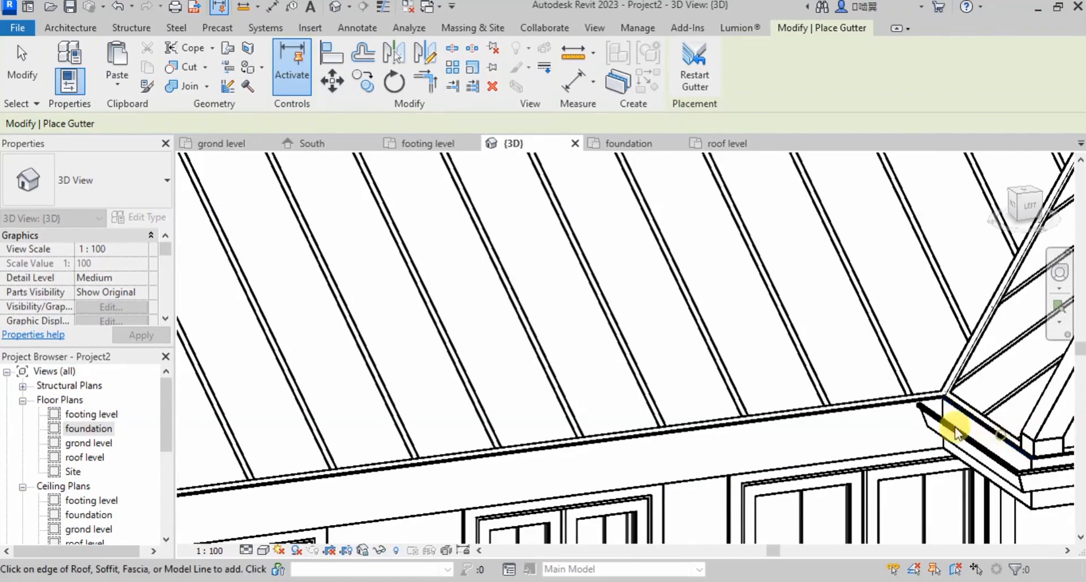
{"action": "left_click", "coordinate": [909, 411]}
{"action": "scroll", "coordinate": [728, 395], "scroll_direction": "down", "scroll_amount": 3}
{"action": "middle_click_drag", "start_coordinate": [727, 395], "coordinate": [816, 478], "text": "shift"}
{"action": "scroll", "coordinate": [485, 388], "scroll_direction": "down", "scroll_amount": 3}
{"action": "scroll", "coordinate": [363, 400], "scroll_direction": "up", "scroll_amount": 4}
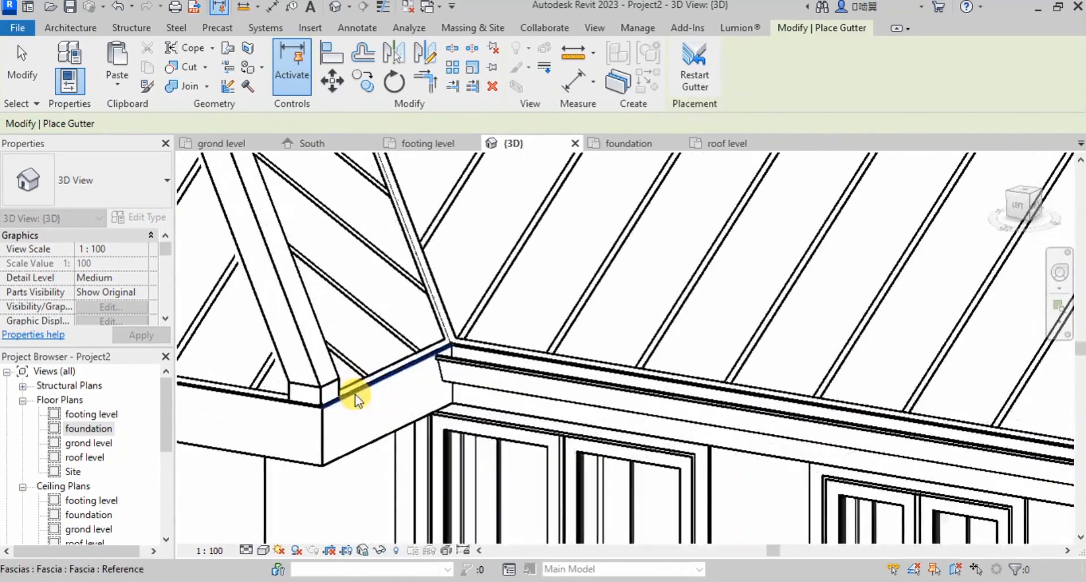
- Place roof gutters along the rear wing's short return edge, its left-side eave and the back eave
{"action": "left_click", "coordinate": [293, 406]}
{"action": "scroll", "coordinate": [352, 405], "scroll_direction": "down", "scroll_amount": 3}
{"action": "middle_click_drag", "start_coordinate": [798, 375], "coordinate": [807, 420], "text": "shift"}
{"action": "middle_click_drag", "start_coordinate": [1027, 490], "coordinate": [700, 344]}
{"action": "scroll", "coordinate": [701, 335], "scroll_direction": "up", "scroll_amount": 3}
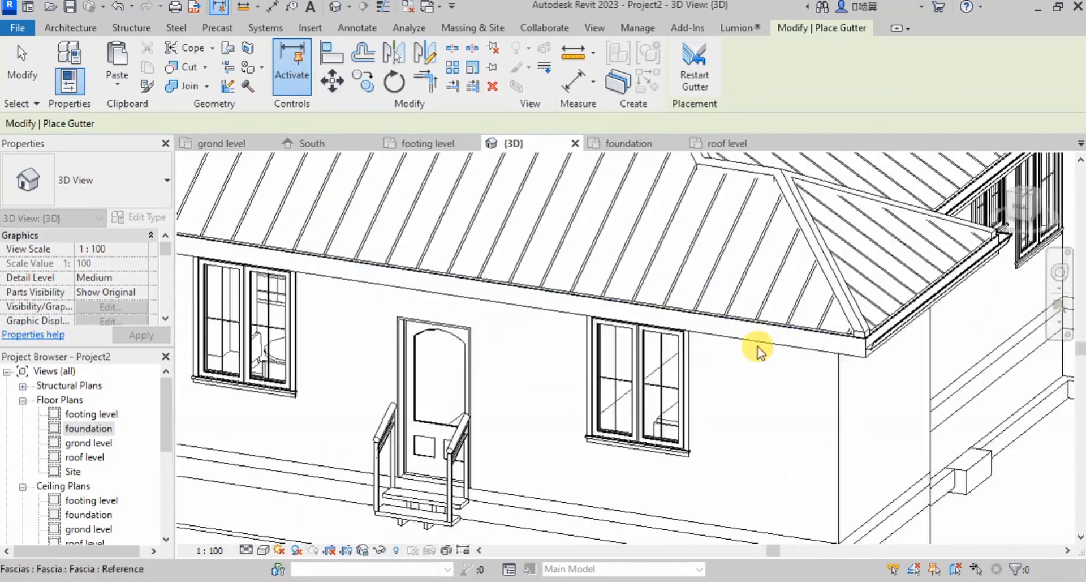
{"action": "left_click", "coordinate": [843, 343]}
{"action": "scroll", "coordinate": [858, 334], "scroll_direction": "down", "scroll_amount": 3}
{"action": "middle_click_drag", "start_coordinate": [492, 356], "coordinate": [650, 369], "text": "shift"}
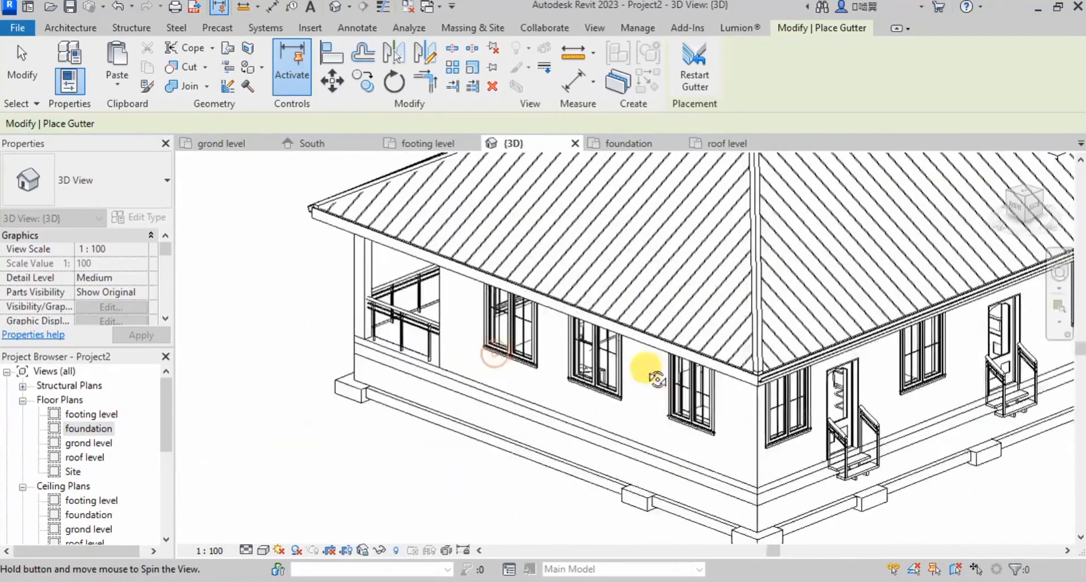
- Complete the roof gutters with the right-side eave and end gutter placement
{"action": "scroll", "coordinate": [734, 365], "scroll_direction": "up", "scroll_amount": 3}
{"action": "scroll", "coordinate": [734, 362], "scroll_direction": "up", "scroll_amount": 2}
{"action": "left_click", "coordinate": [760, 370]}
{"action": "scroll", "coordinate": [760, 370], "scroll_direction": "down", "scroll_amount": 2}
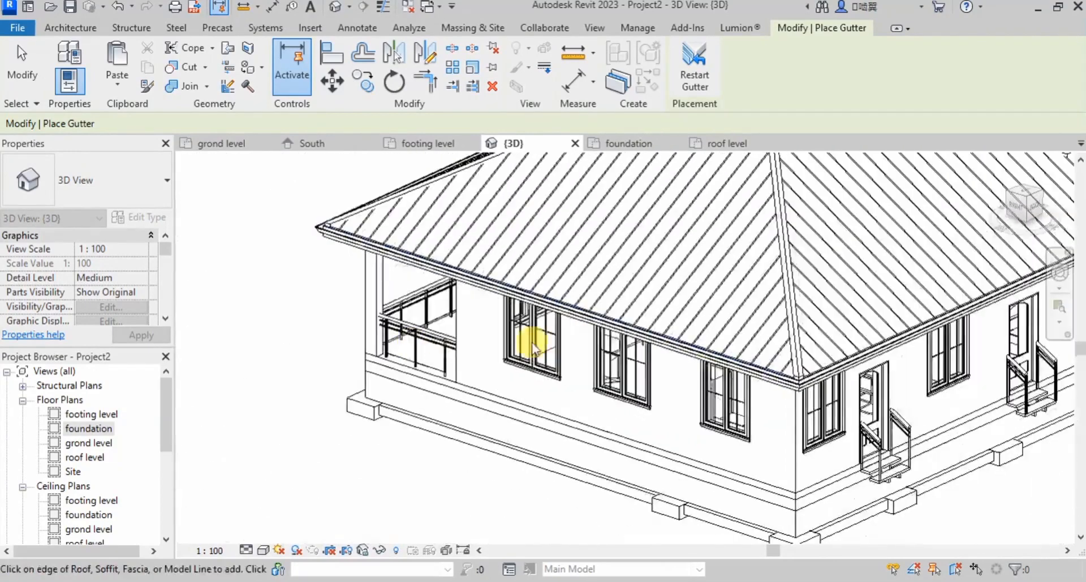
{"action": "middle_click_drag", "start_coordinate": [418, 347], "coordinate": [658, 360], "text": "shift"}
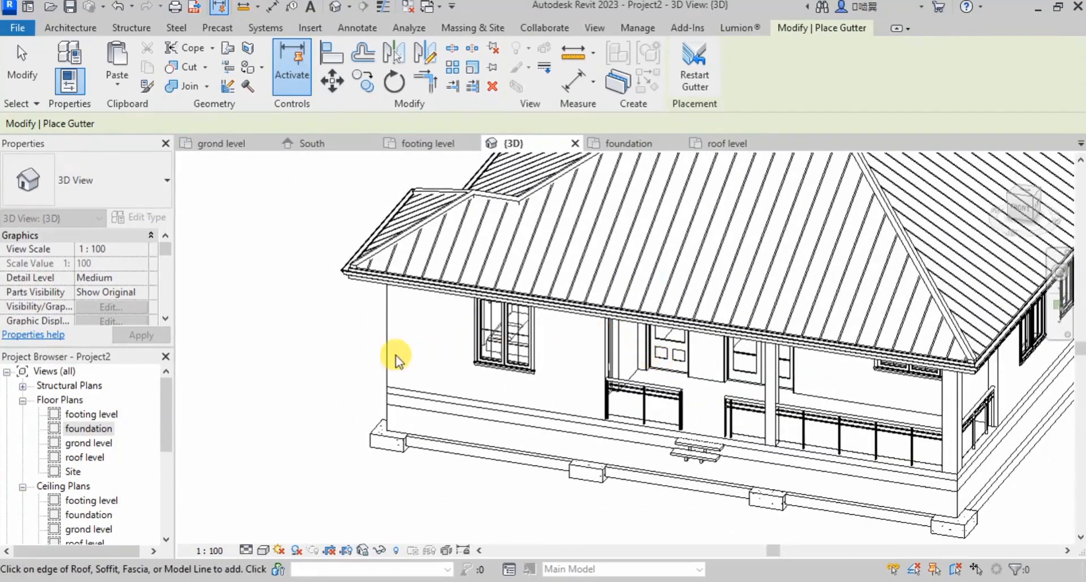
{"action": "key", "text": "Escape"}
{"action": "key", "text": "Escape"}
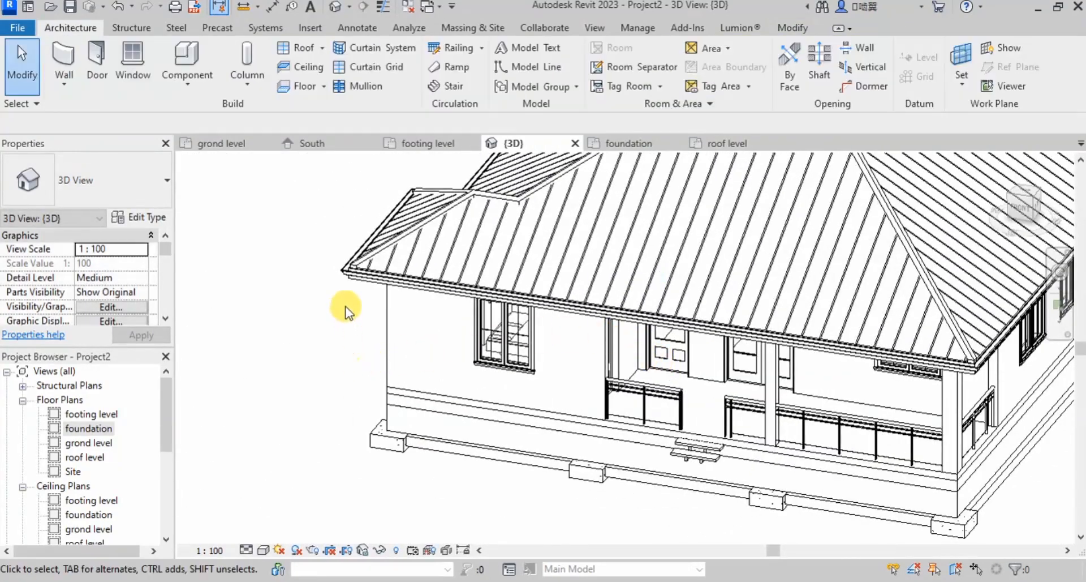
- Start a Roof Soffit and assign it to the footing level
{"action": "left_click", "coordinate": [324, 48]}
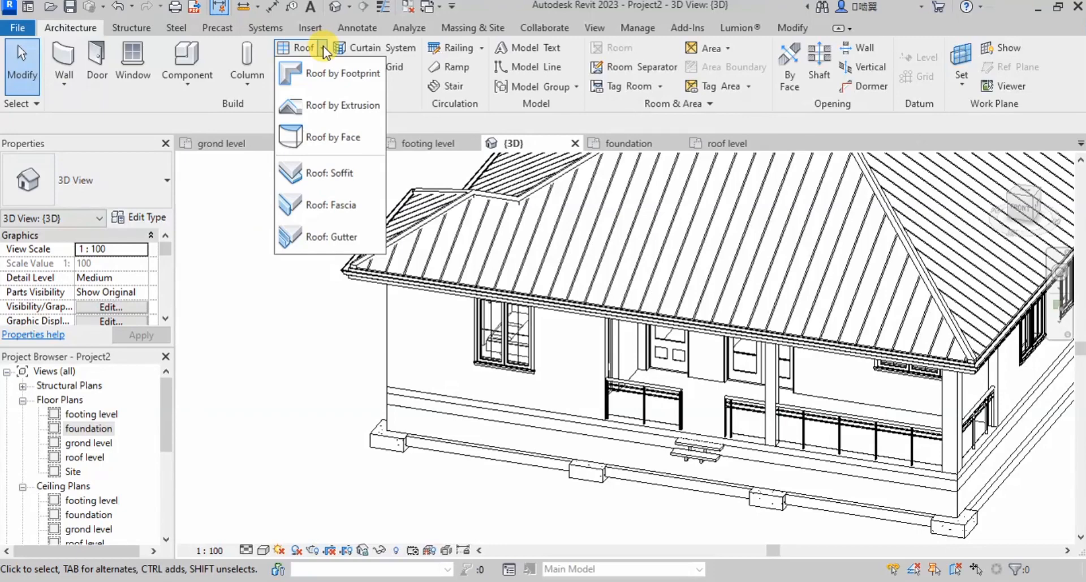
{"action": "left_click", "coordinate": [328, 168]}
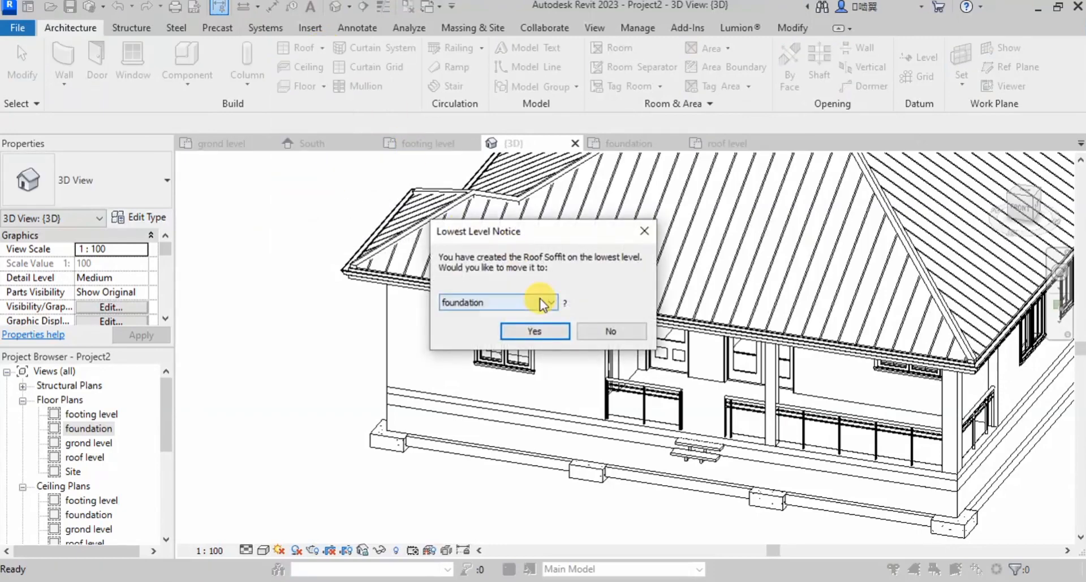
{"action": "left_click", "coordinate": [543, 303]}
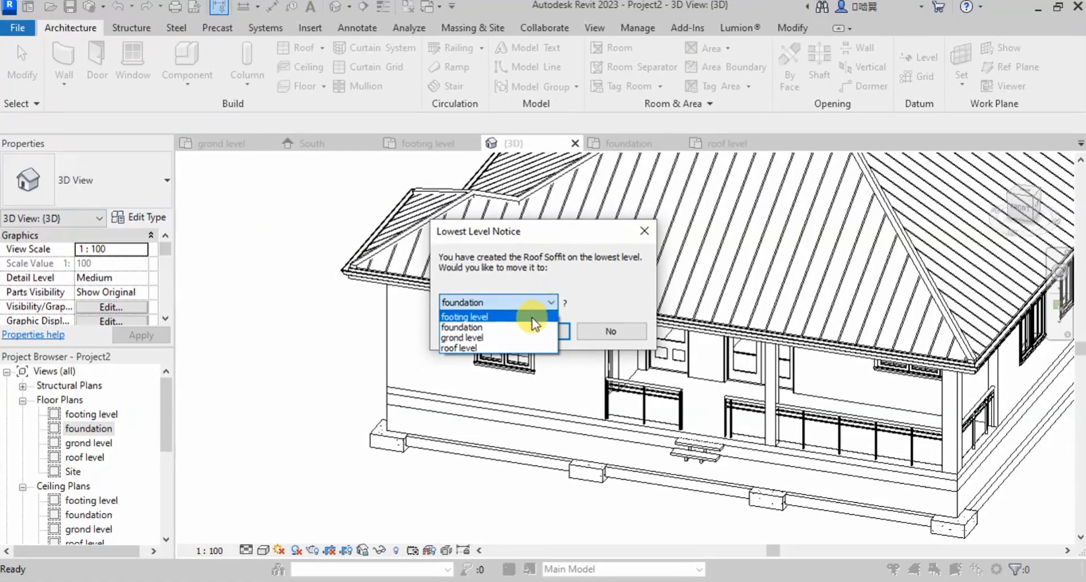
{"action": "left_click", "coordinate": [510, 317]}
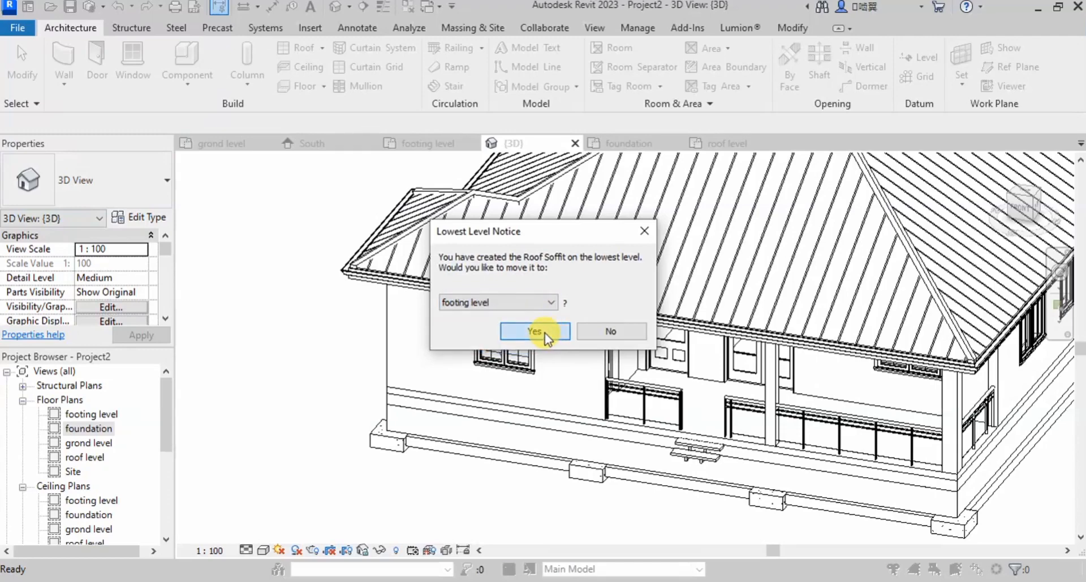
{"action": "left_click", "coordinate": [545, 333]}
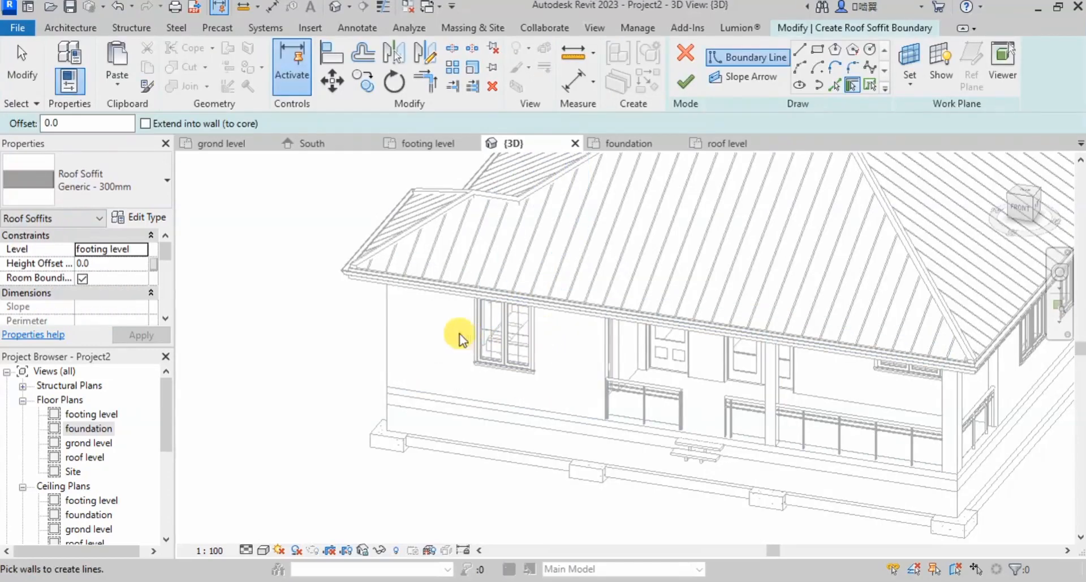
- Trace the soffit's outer boundary from the main roof's edges with Pick Roof Edges
{"action": "middle_click_drag", "start_coordinate": [418, 343], "coordinate": [524, 408], "text": "shift"}
{"action": "scroll", "coordinate": [416, 404], "scroll_direction": "down", "scroll_amount": 3}
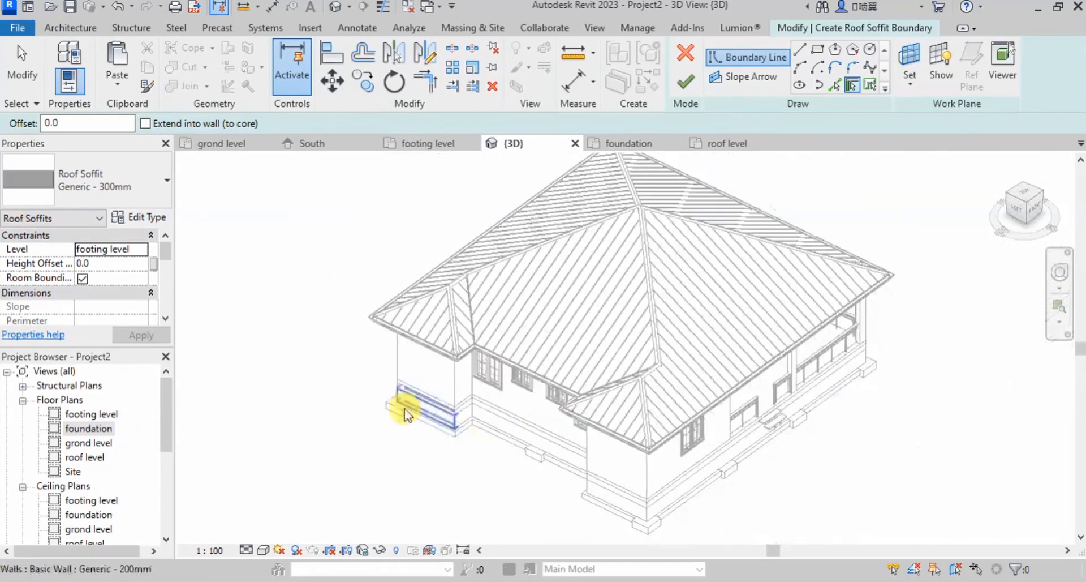
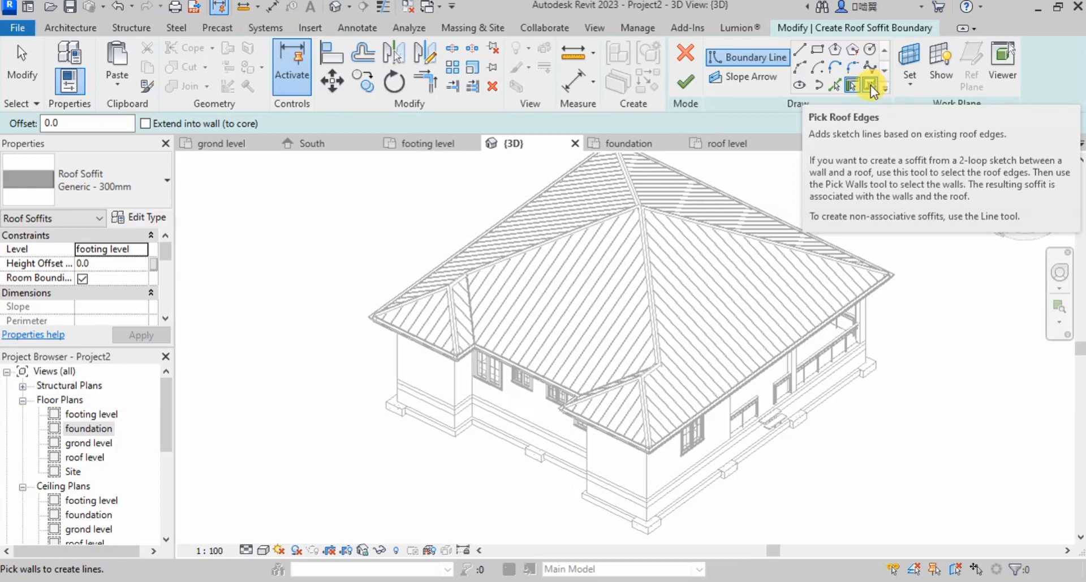
{"action": "left_click", "coordinate": [873, 89]}
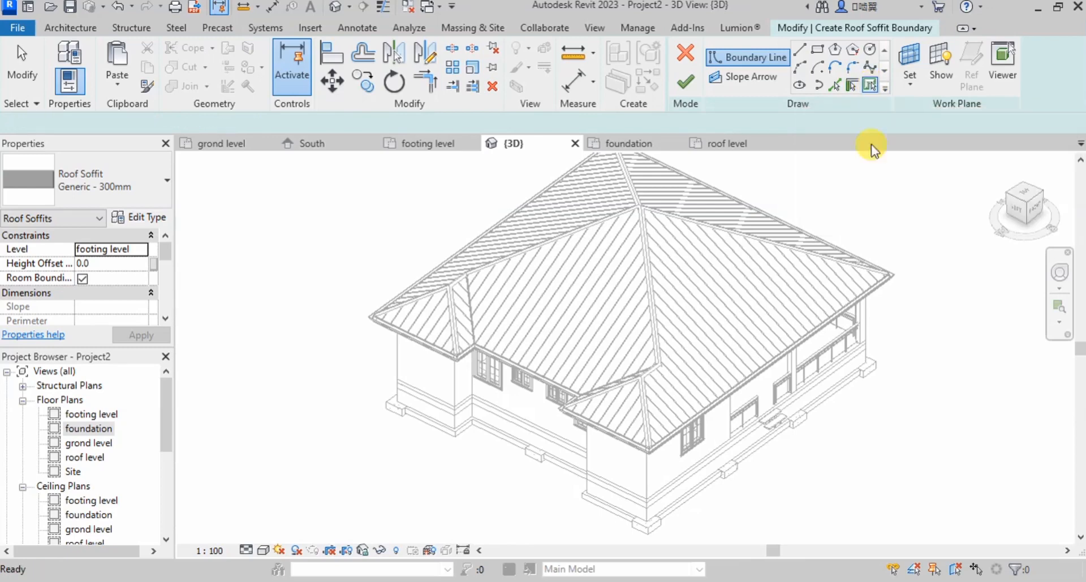
{"action": "left_click", "coordinate": [733, 199]}
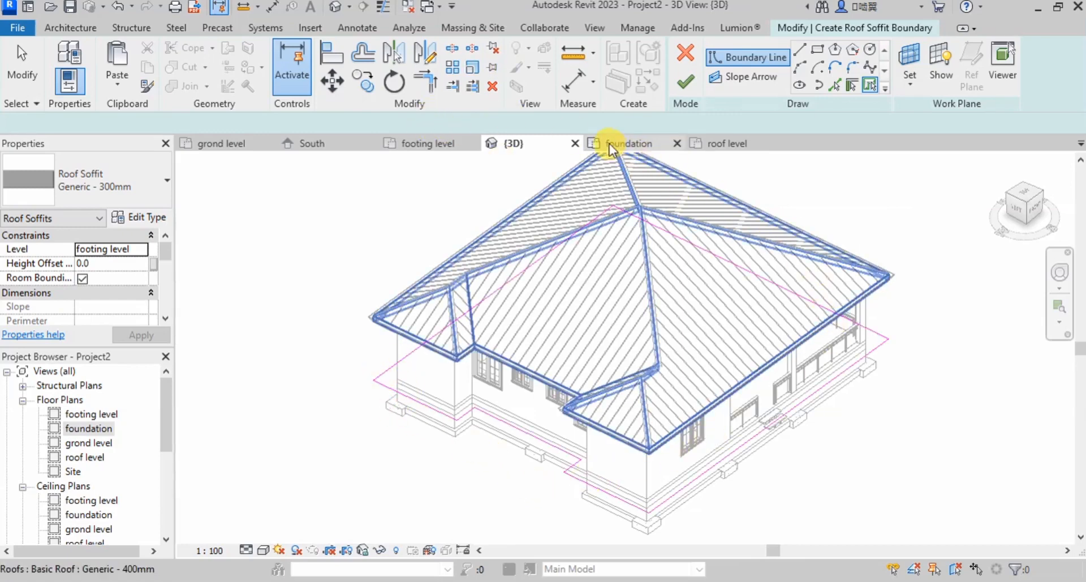
- In the roof level plan, sketch the inner soffit boundary along the rear wing's left-side wall up to the back corner
{"action": "left_click", "coordinate": [727, 145]}
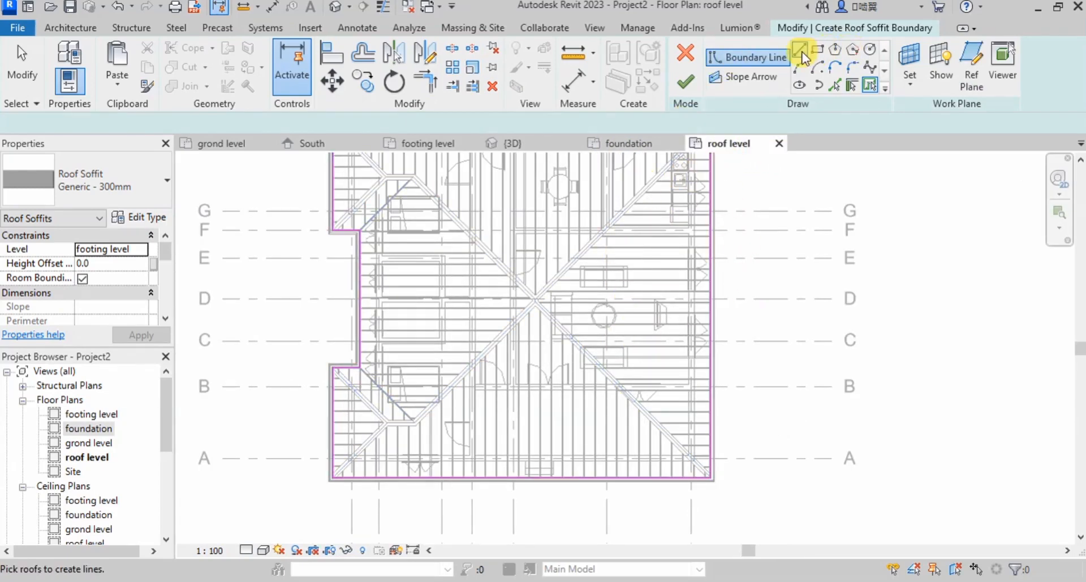
{"action": "left_click", "coordinate": [800, 52]}
{"action": "scroll", "coordinate": [339, 206], "scroll_direction": "up", "scroll_amount": 5}
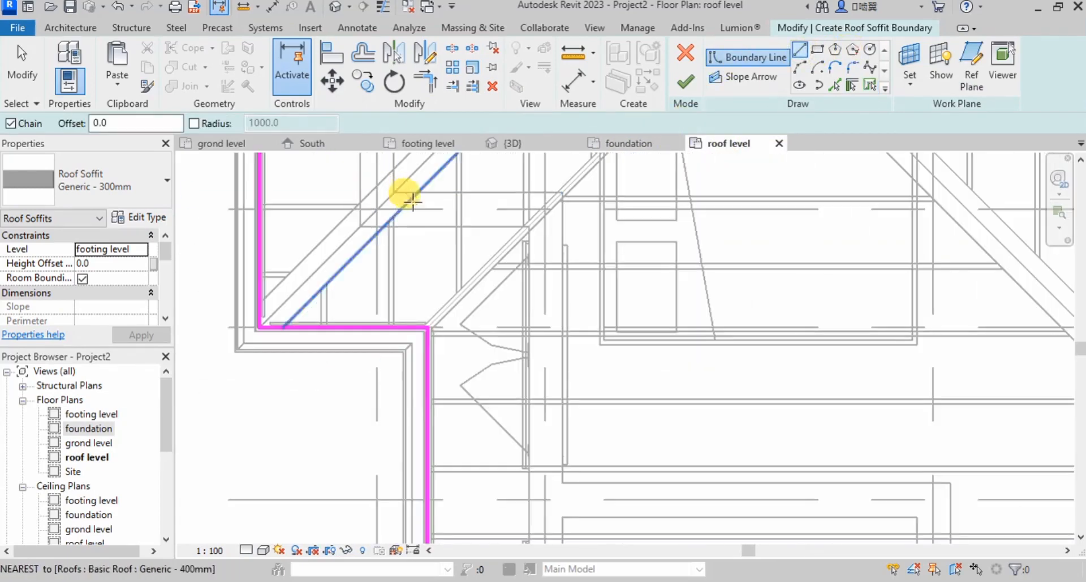
{"action": "scroll", "coordinate": [358, 238], "scroll_direction": "up", "scroll_amount": 3}
{"action": "left_click", "coordinate": [351, 223]}
{"action": "scroll", "coordinate": [348, 347], "scroll_direction": "down", "scroll_amount": 3}
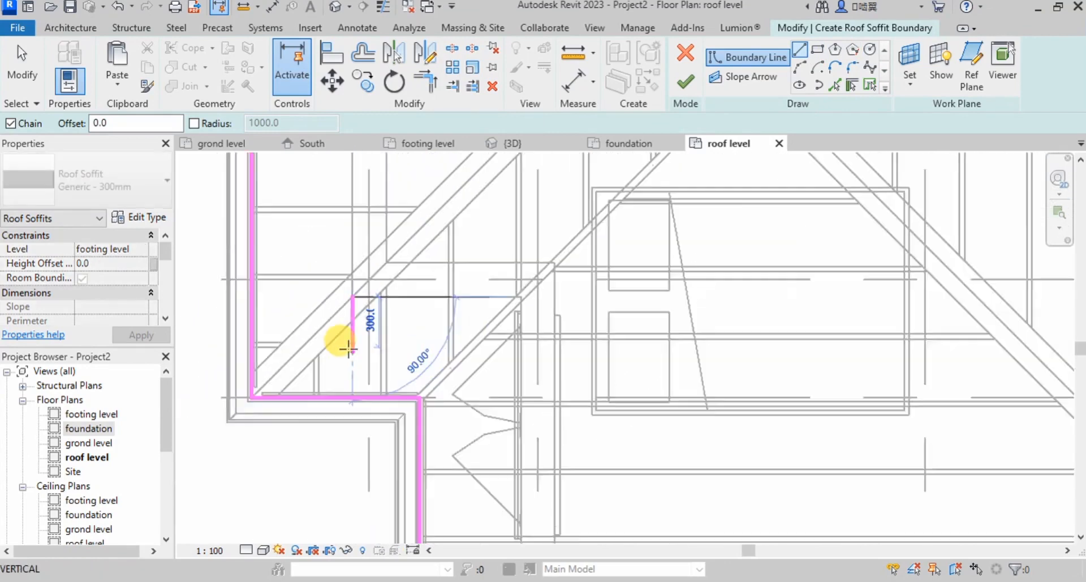
{"action": "scroll", "coordinate": [340, 328], "scroll_direction": "down", "scroll_amount": 5}
{"action": "scroll", "coordinate": [342, 271], "scroll_direction": "up", "scroll_amount": 6}
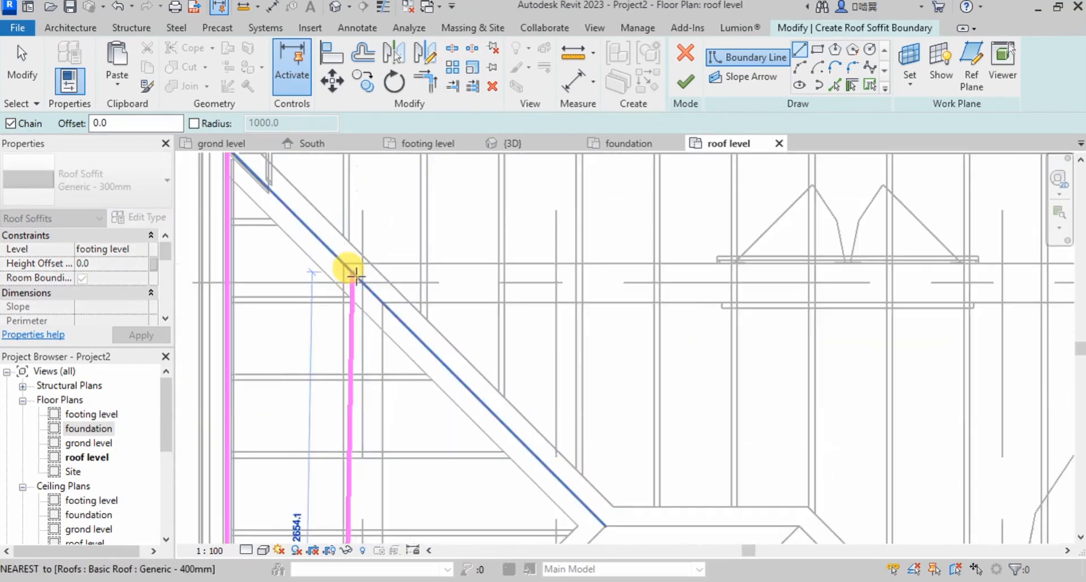
{"action": "left_click", "coordinate": [343, 263]}
{"action": "scroll", "coordinate": [291, 242], "scroll_direction": "down", "scroll_amount": 5}
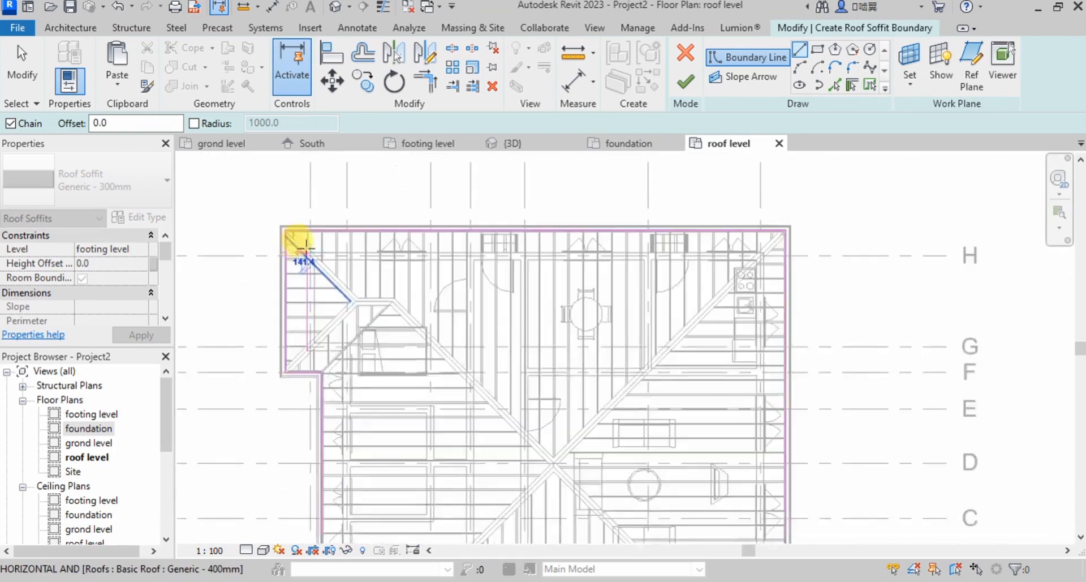
- Continue the inner soffit boundary along the back wall and the right-side wall to the front-right corner
{"action": "scroll", "coordinate": [763, 259], "scroll_direction": "up", "scroll_amount": 5}
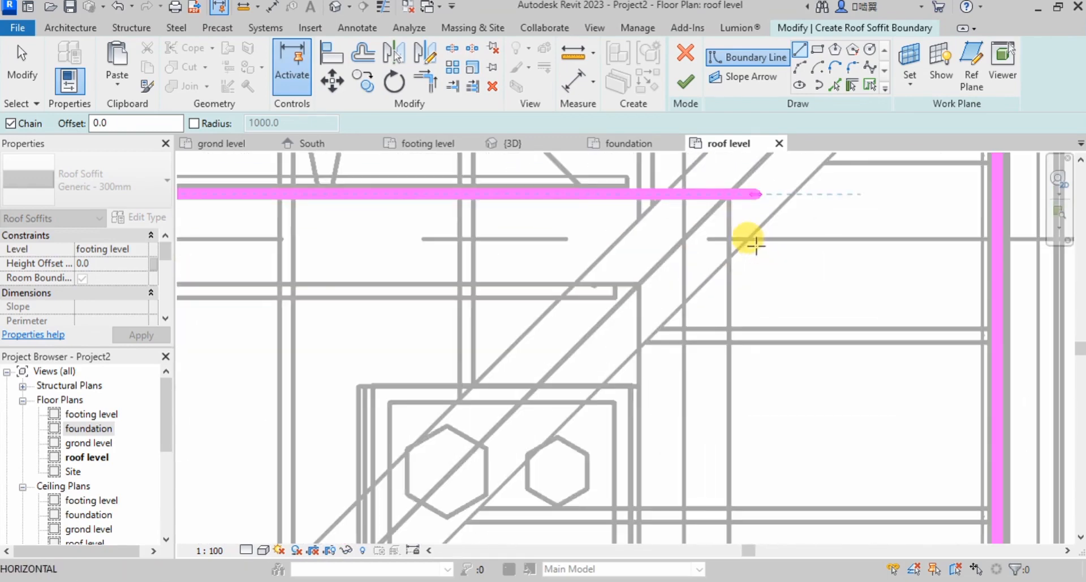
{"action": "left_click", "coordinate": [728, 194]}
{"action": "scroll", "coordinate": [736, 170], "scroll_direction": "down", "scroll_amount": 3}
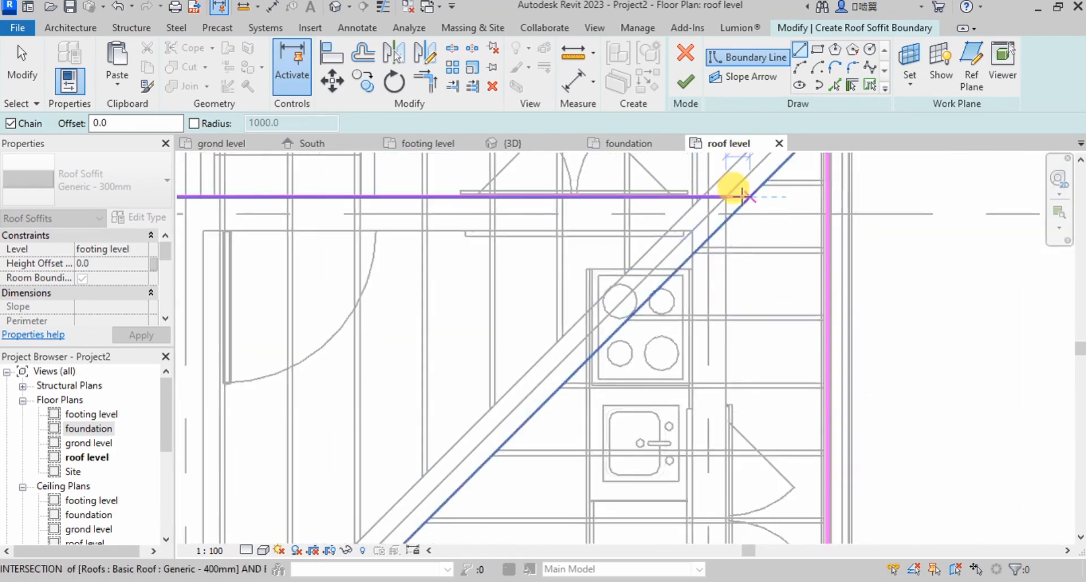
{"action": "scroll", "coordinate": [724, 226], "scroll_direction": "down", "scroll_amount": 3}
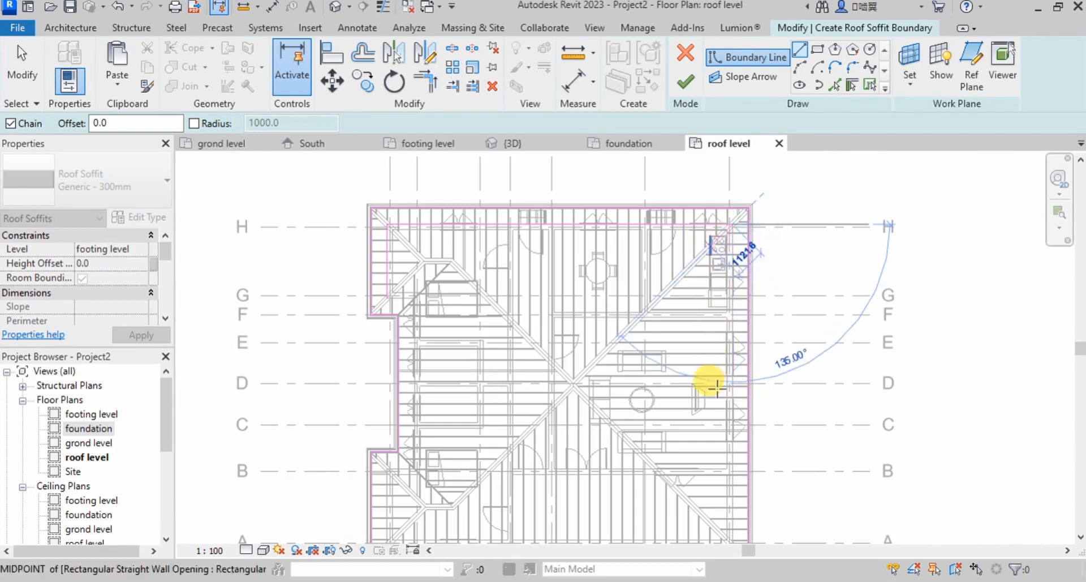
{"action": "scroll", "coordinate": [708, 396], "scroll_direction": "down", "scroll_amount": 3}
{"action": "scroll", "coordinate": [716, 390], "scroll_direction": "up", "scroll_amount": 6}
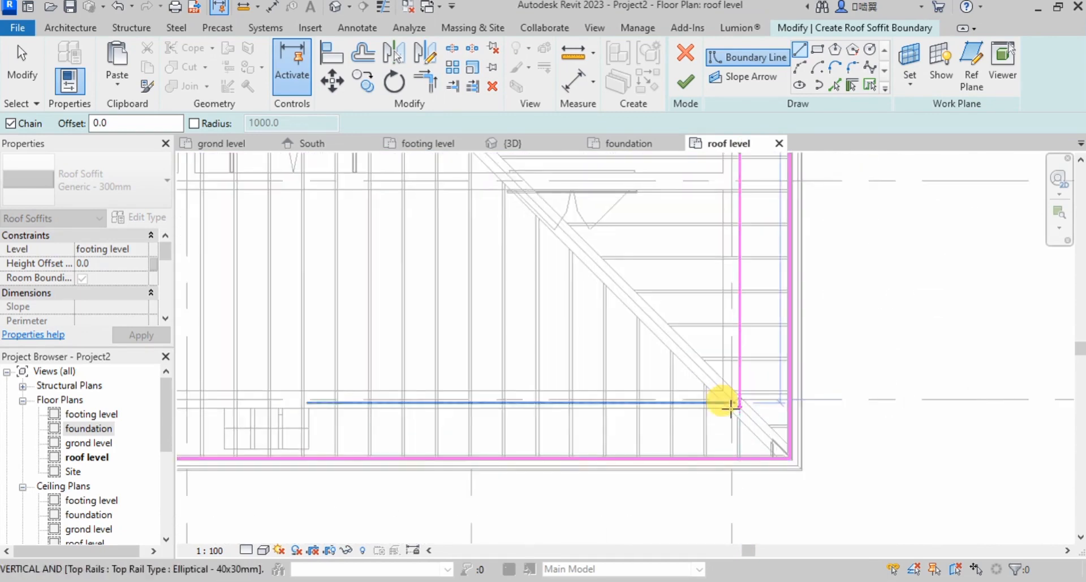
{"action": "scroll", "coordinate": [729, 405], "scroll_direction": "up", "scroll_amount": 2}
{"action": "left_click", "coordinate": [749, 406]}
{"action": "scroll", "coordinate": [923, 377], "scroll_direction": "down", "scroll_amount": 3}
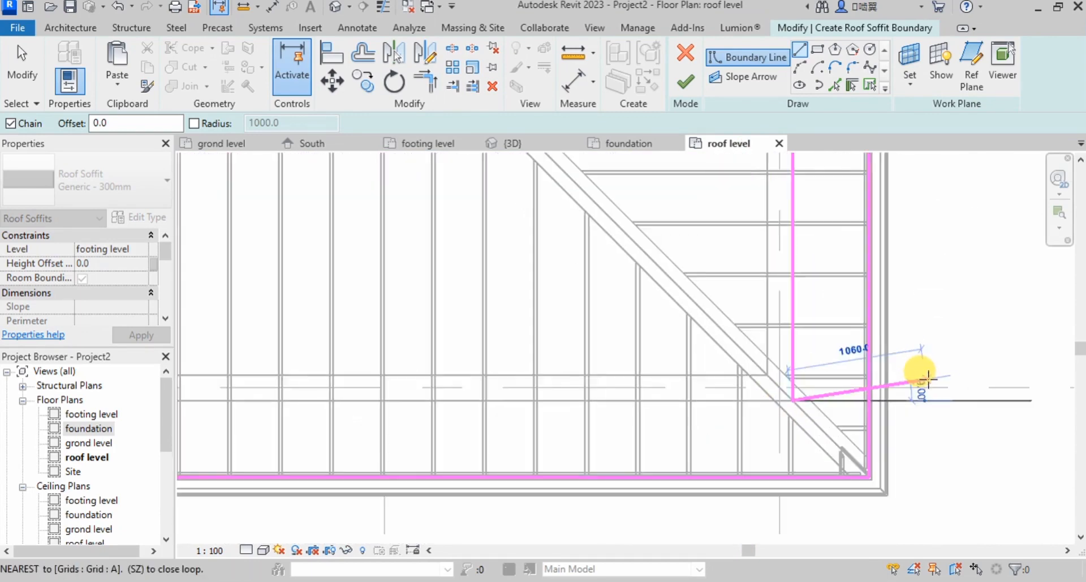
- Extend the inner soffit boundary along the front wall and around the front wing's left-side and return walls
{"action": "middle_click_drag", "start_coordinate": [780, 362], "coordinate": [958, 375]}
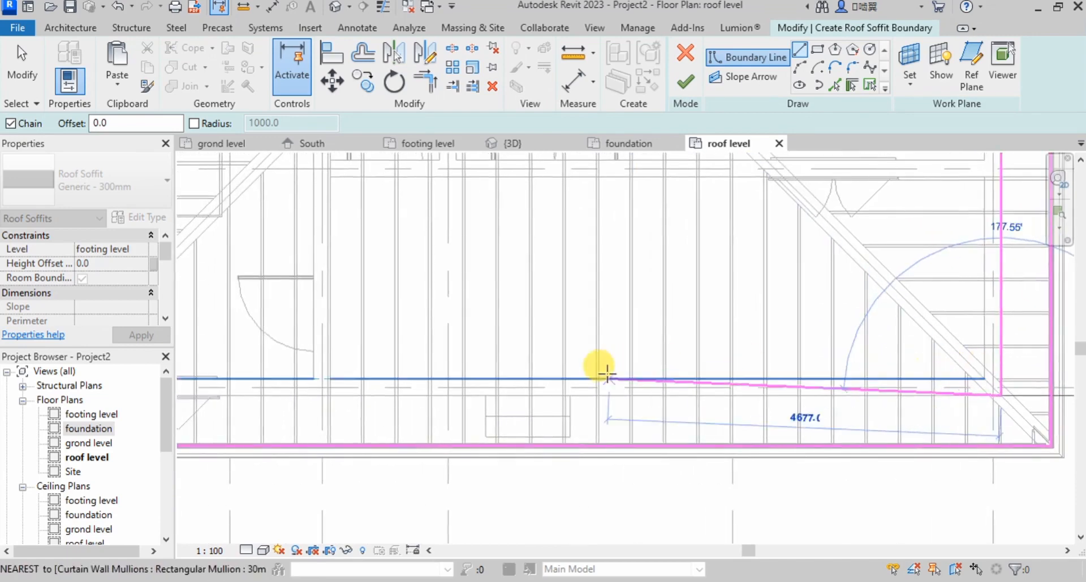
{"action": "scroll", "coordinate": [407, 339], "scroll_direction": "down", "scroll_amount": 3}
{"action": "scroll", "coordinate": [287, 381], "scroll_direction": "up", "scroll_amount": 4}
{"action": "scroll", "coordinate": [266, 376], "scroll_direction": "up", "scroll_amount": 1}
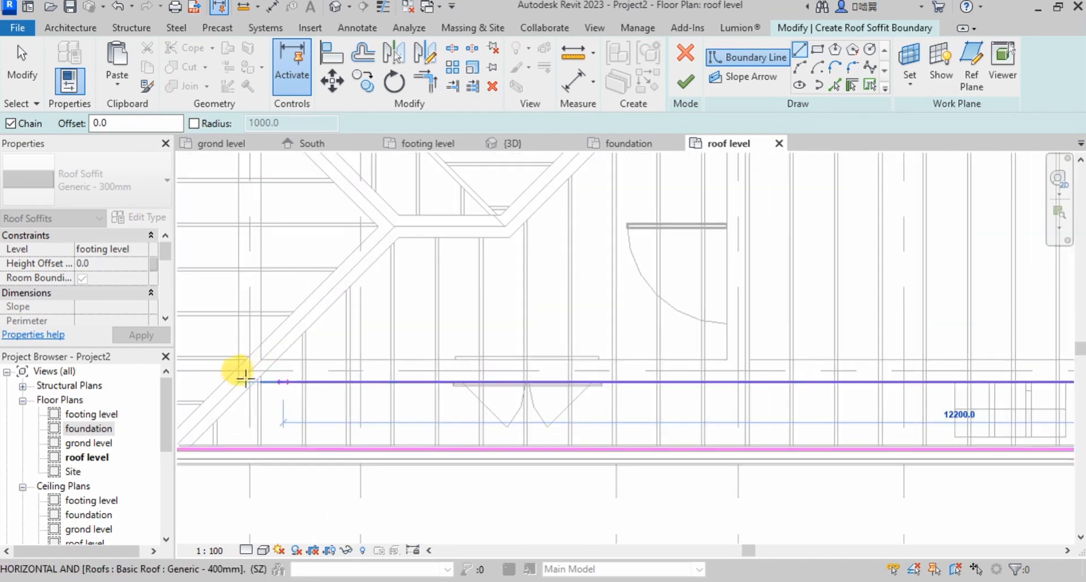
{"action": "scroll", "coordinate": [223, 376], "scroll_direction": "up", "scroll_amount": 3}
{"action": "scroll", "coordinate": [203, 402], "scroll_direction": "down", "scroll_amount": 3}
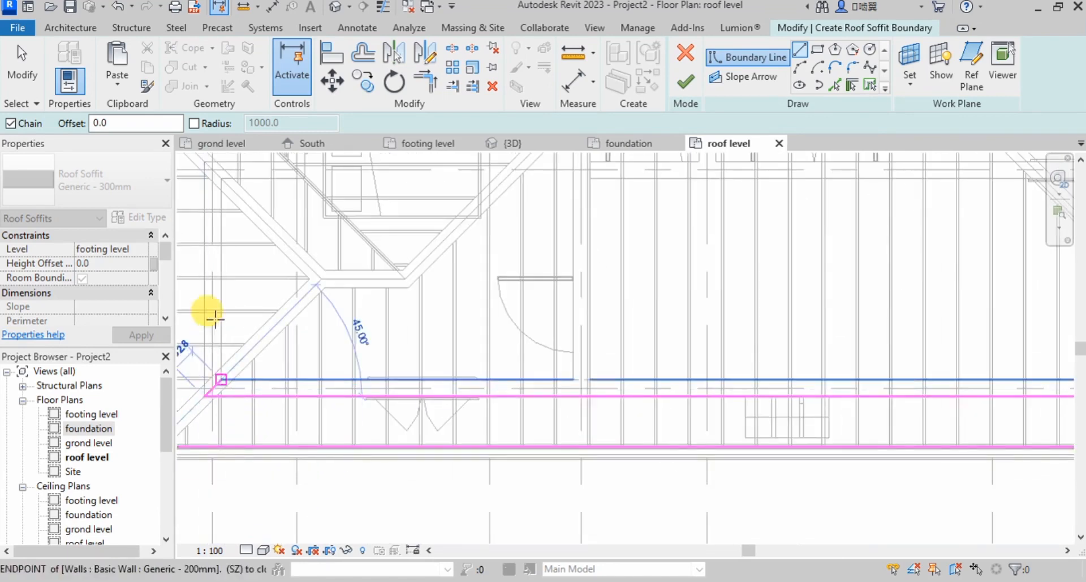
{"action": "middle_click_drag", "start_coordinate": [207, 186], "coordinate": [247, 392]}
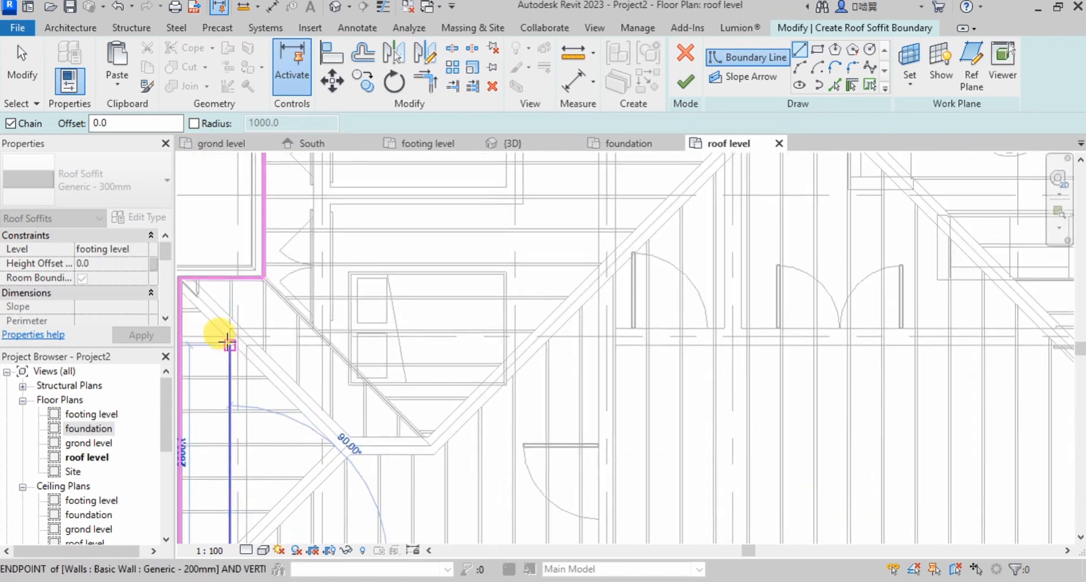
{"action": "scroll", "coordinate": [219, 328], "scroll_direction": "up", "scroll_amount": 2}
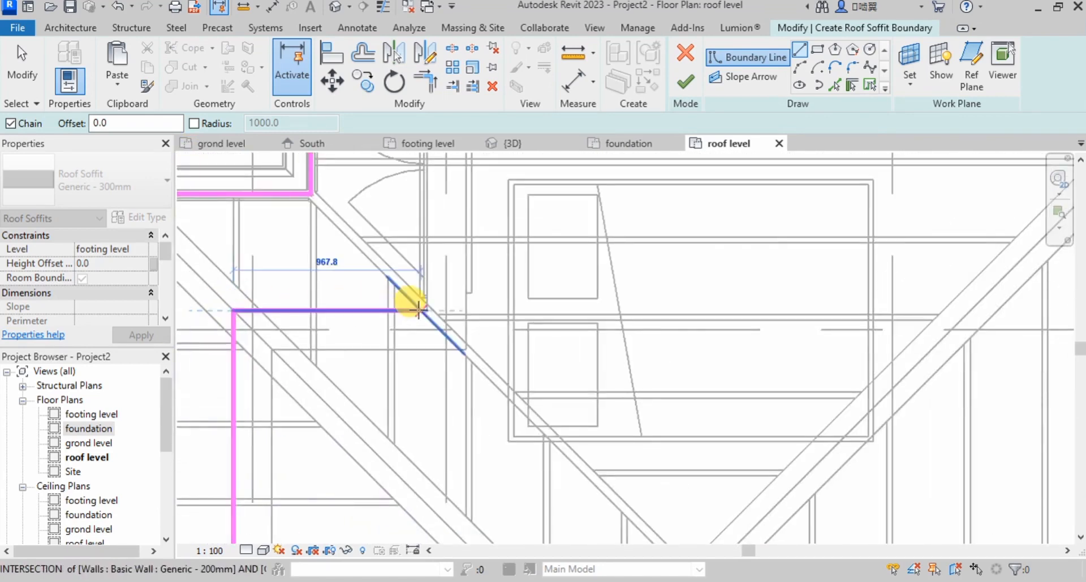
- Run the inner soffit boundary along the recessed left-side wall and close the loop with the rear wing's 1000 mm return
{"action": "scroll", "coordinate": [428, 379], "scroll_direction": "down", "scroll_amount": 5}
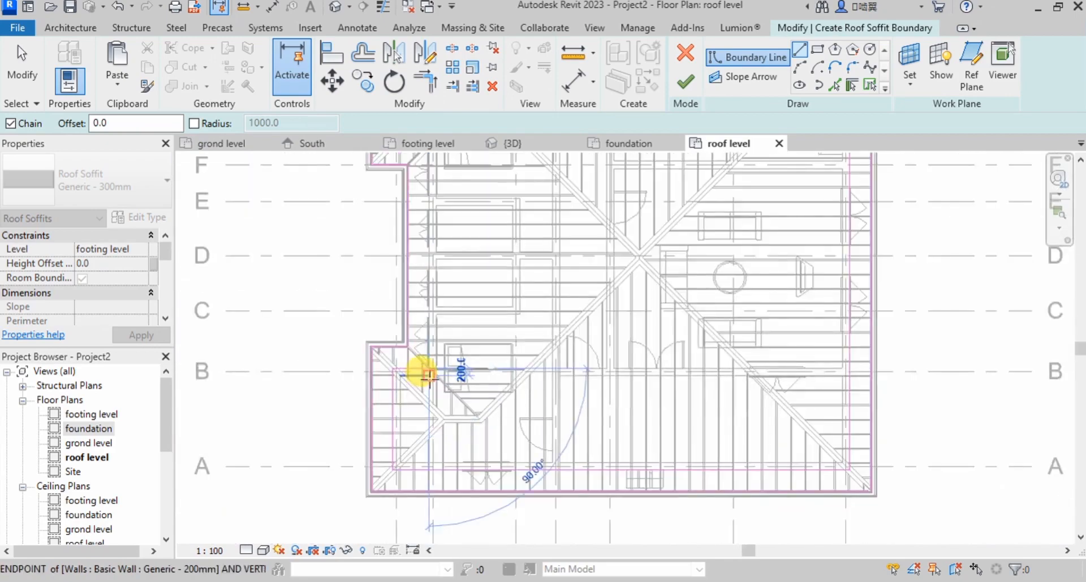
{"action": "scroll", "coordinate": [430, 225], "scroll_direction": "up", "scroll_amount": 3}
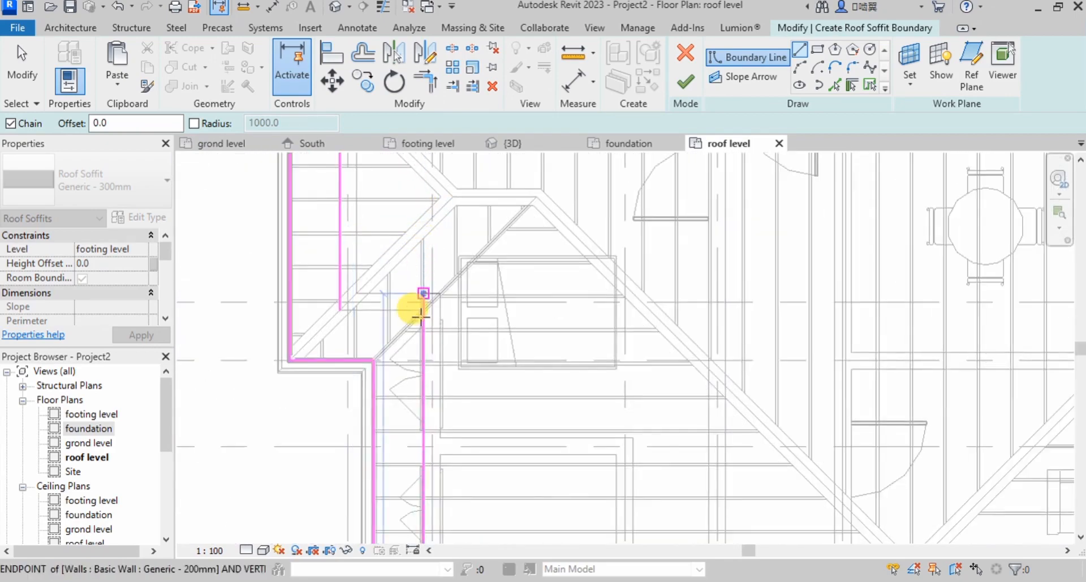
{"action": "scroll", "coordinate": [417, 303], "scroll_direction": "up", "scroll_amount": 2}
{"action": "left_click", "coordinate": [234, 297]}
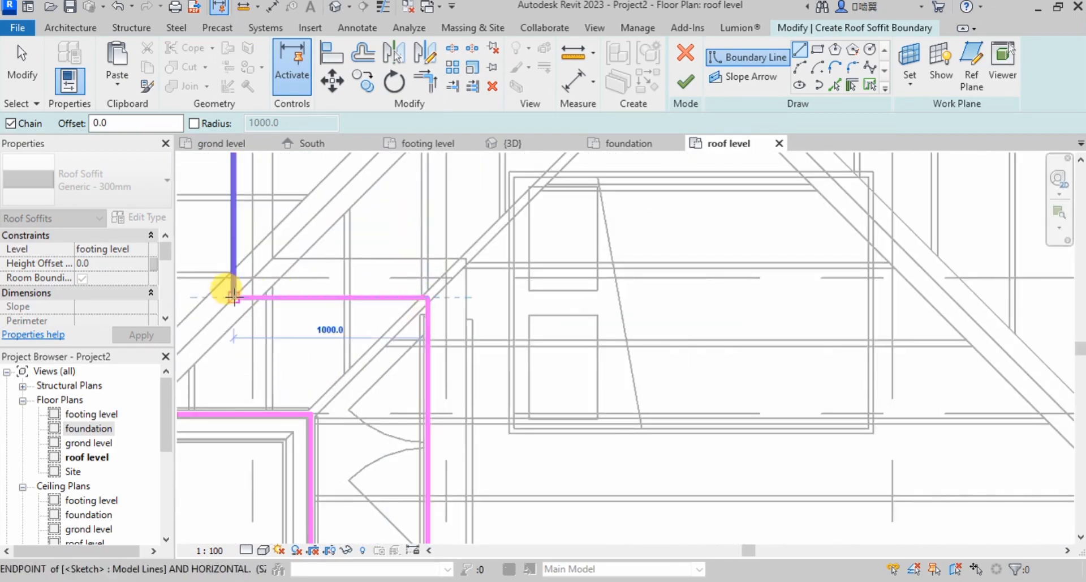
{"action": "scroll", "coordinate": [409, 305], "scroll_direction": "down", "scroll_amount": 1}
{"action": "key", "text": "Escape"}
{"action": "key", "text": "Escape"}
{"action": "scroll", "coordinate": [412, 308], "scroll_direction": "down", "scroll_amount": 5}
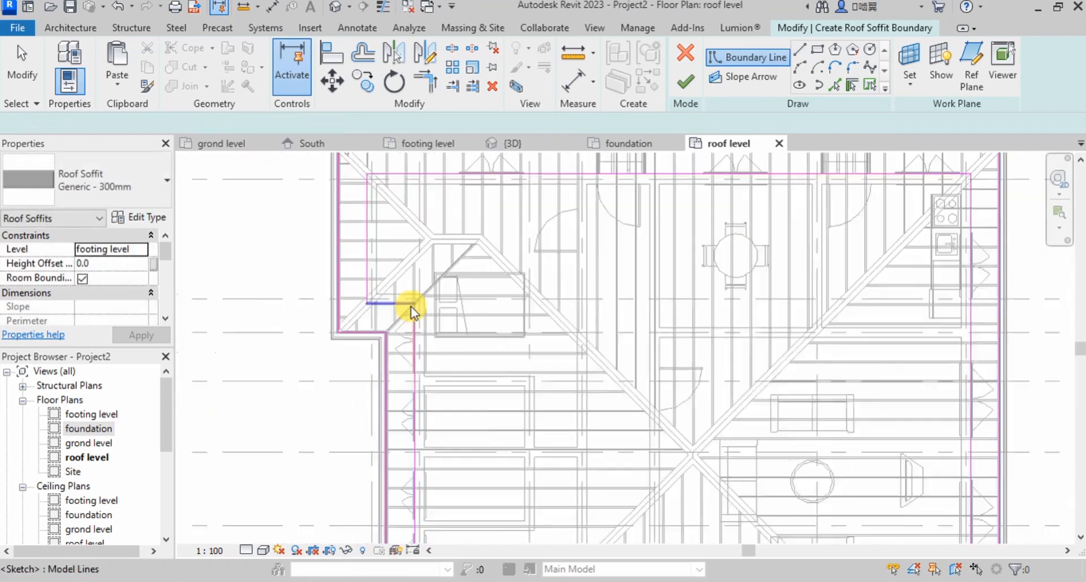
- Finish the roof soffit boundary sketch and show the new soffit in the 3D view
{"action": "left_click", "coordinate": [686, 79]}
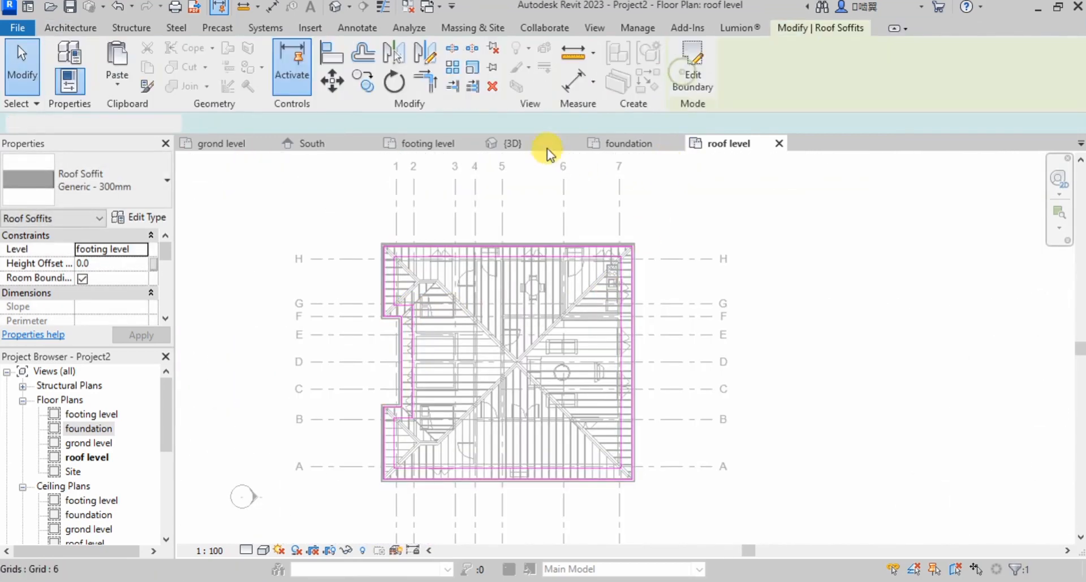
{"action": "left_click", "coordinate": [535, 148]}
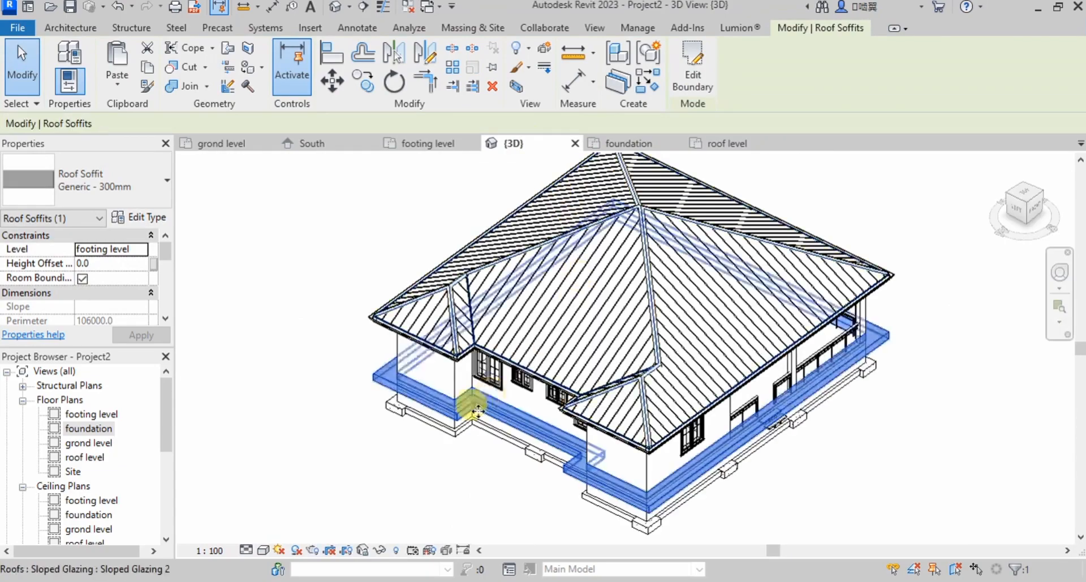
{"action": "scroll", "coordinate": [393, 391], "scroll_direction": "up", "scroll_amount": 4}
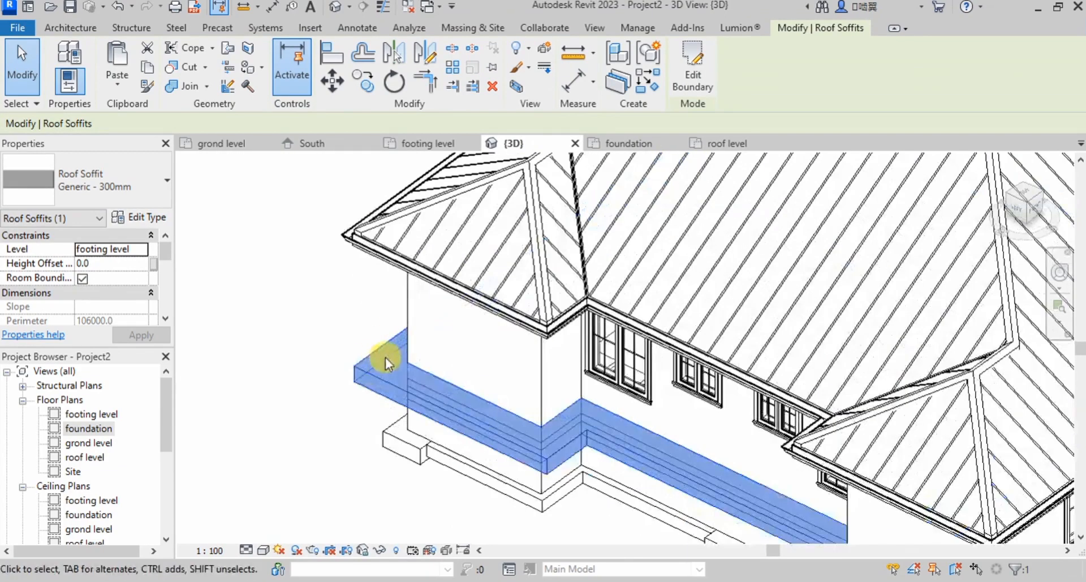
- Duplicate the soffit's type as Generic - 300mm 2 and set its structure layer thickness to 50 mm
{"action": "left_click", "coordinate": [144, 216]}
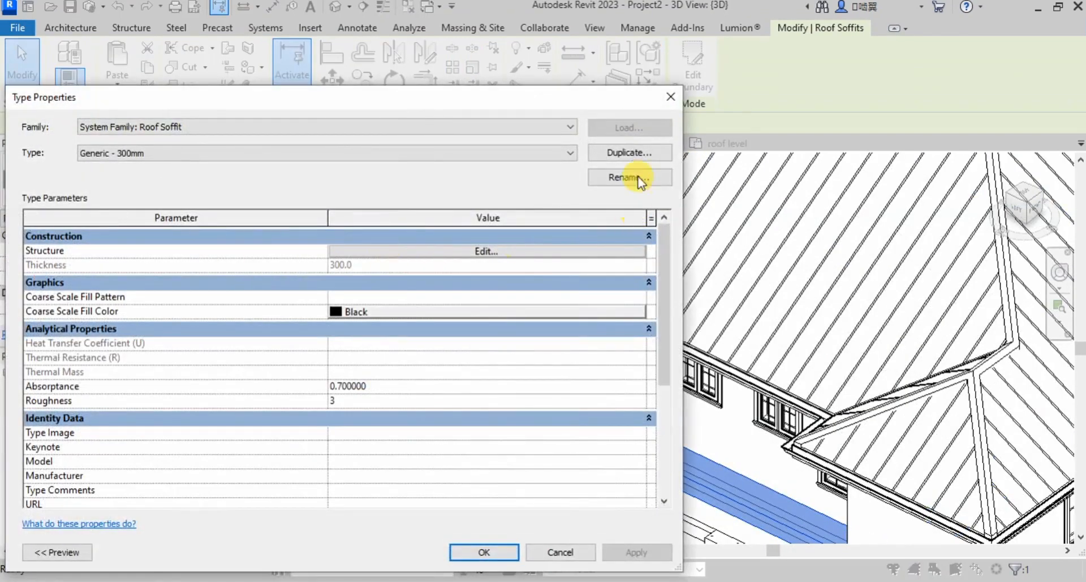
{"action": "left_click", "coordinate": [634, 153]}
{"action": "left_click", "coordinate": [536, 285]}
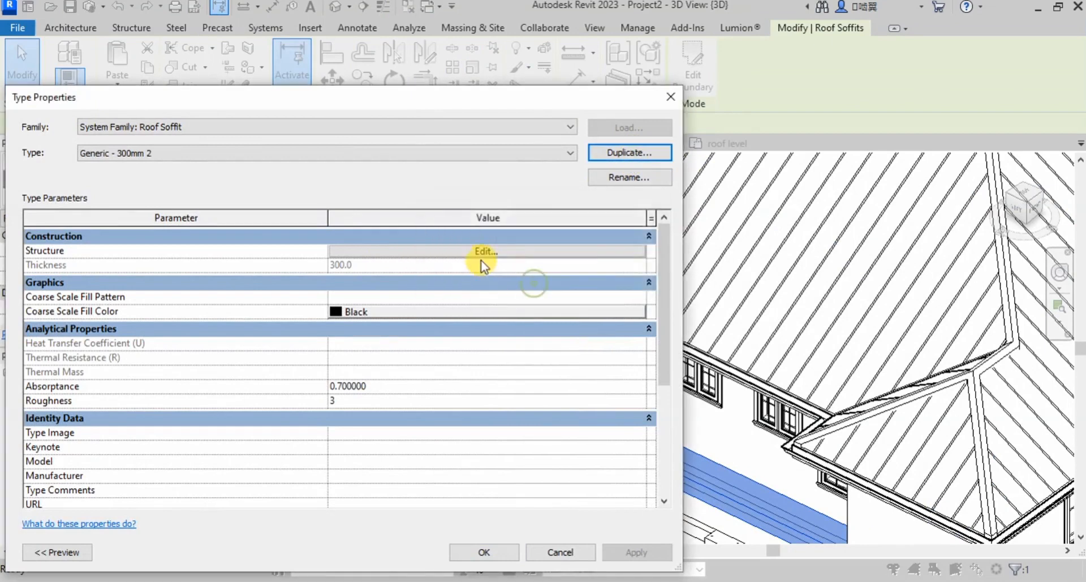
{"action": "left_click", "coordinate": [483, 251]}
{"action": "left_click", "coordinate": [379, 246]}
{"action": "double_click", "coordinate": [379, 244]}
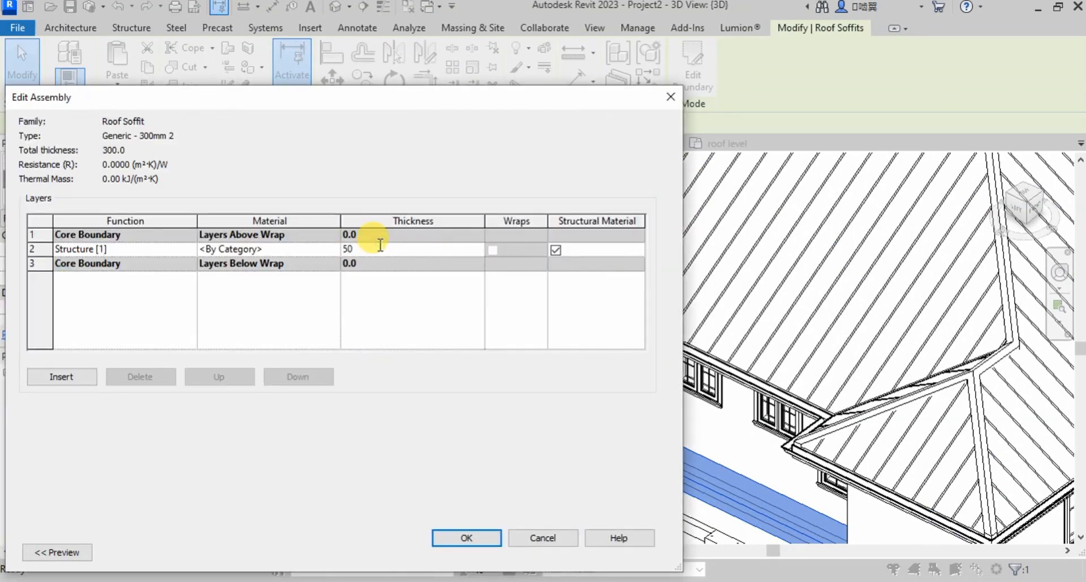
{"action": "left_click", "coordinate": [465, 538]}
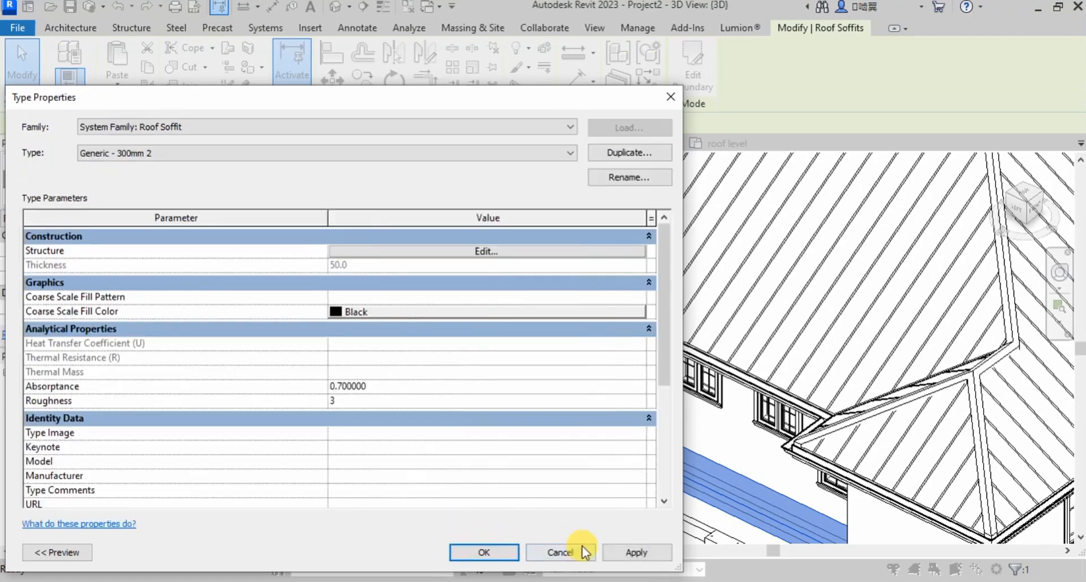
{"action": "left_click", "coordinate": [474, 549]}
- In the South elevation, draw a level from the lower corner of the eaves fascia at about 3073 mm
{"action": "scroll", "coordinate": [340, 392], "scroll_direction": "up", "scroll_amount": 4}
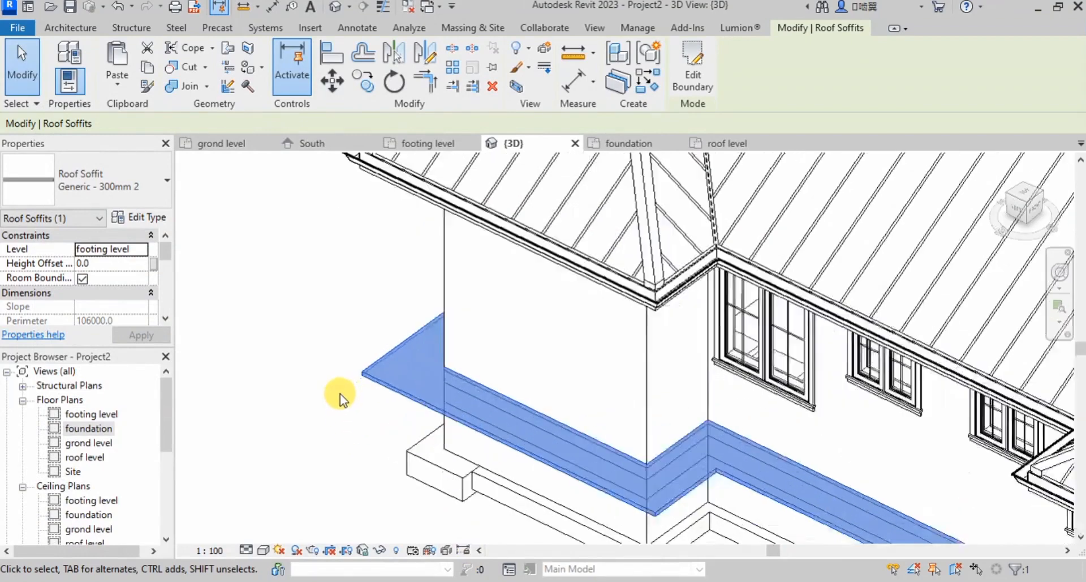
{"action": "middle_click_drag", "start_coordinate": [341, 393], "coordinate": [351, 300]}
{"action": "scroll", "coordinate": [338, 315], "scroll_direction": "down", "scroll_amount": 2}
{"action": "middle_click_drag", "start_coordinate": [351, 434], "coordinate": [351, 403], "text": "shift"}
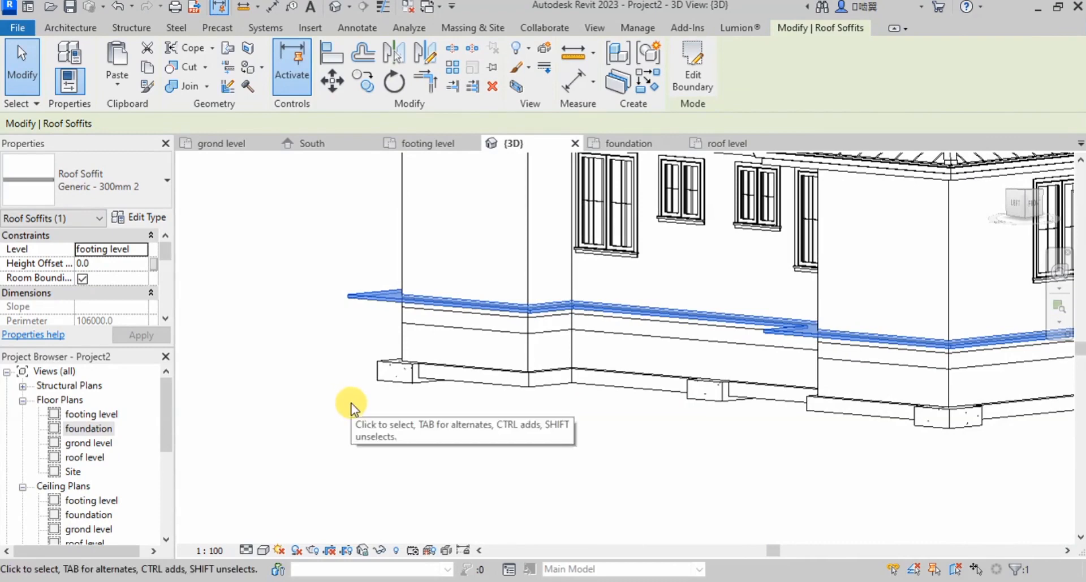
{"action": "scroll", "coordinate": [323, 404], "scroll_direction": "down", "scroll_amount": 3}
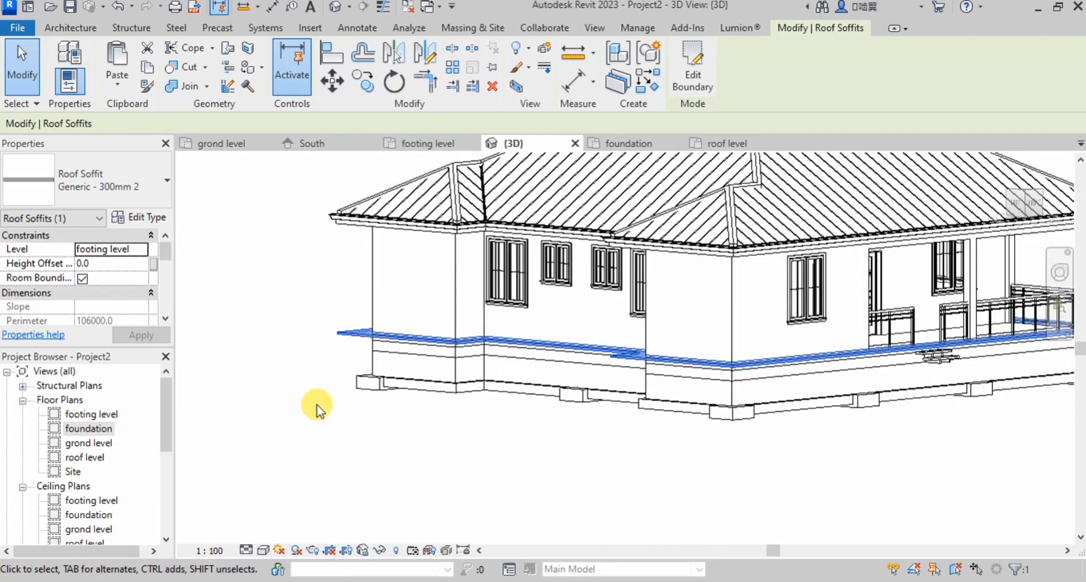
{"action": "left_click", "coordinate": [313, 137]}
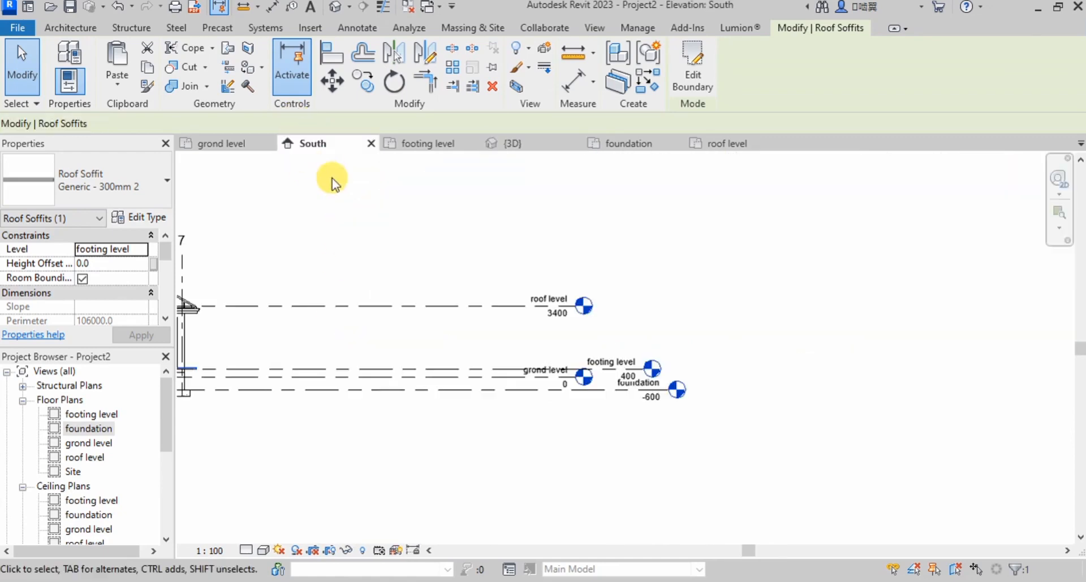
{"action": "scroll", "coordinate": [657, 427], "scroll_direction": "down", "scroll_amount": 2}
{"action": "scroll", "coordinate": [459, 384], "scroll_direction": "up", "scroll_amount": 3}
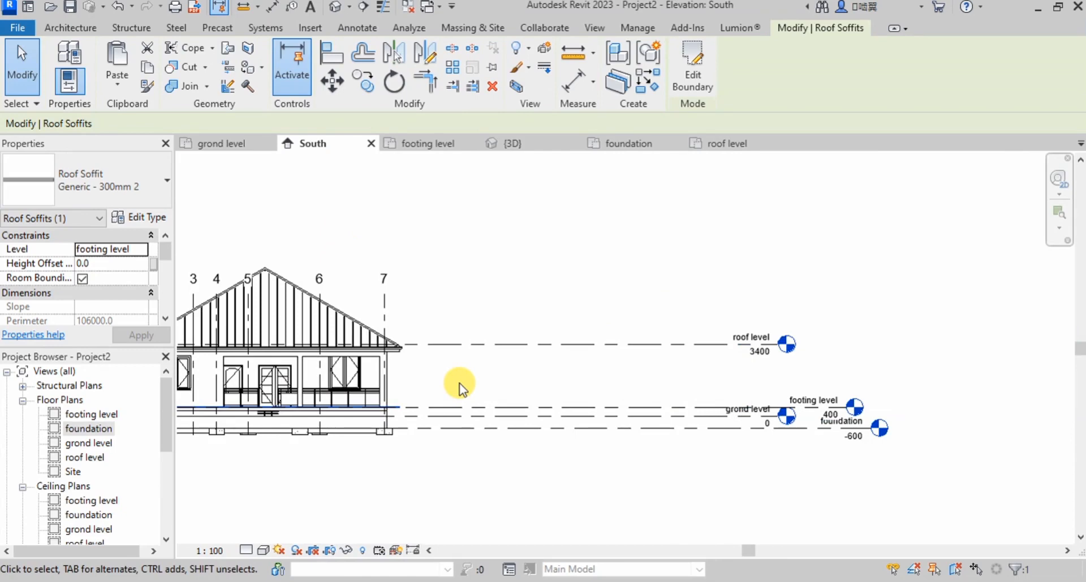
{"action": "key", "text": "l"}
{"action": "key", "text": "l"}
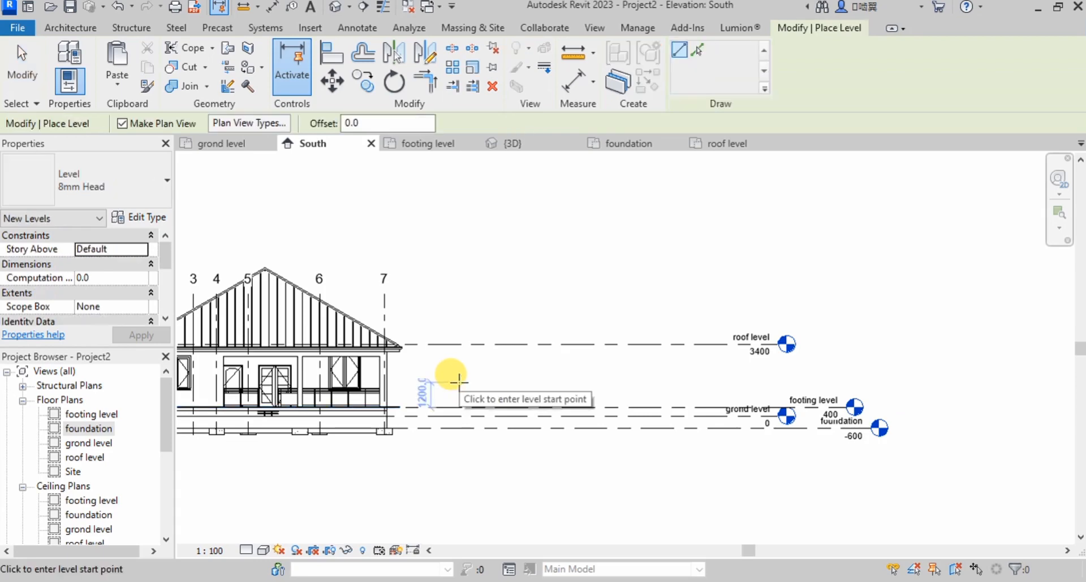
{"action": "scroll", "coordinate": [388, 362], "scroll_direction": "up", "scroll_amount": 6}
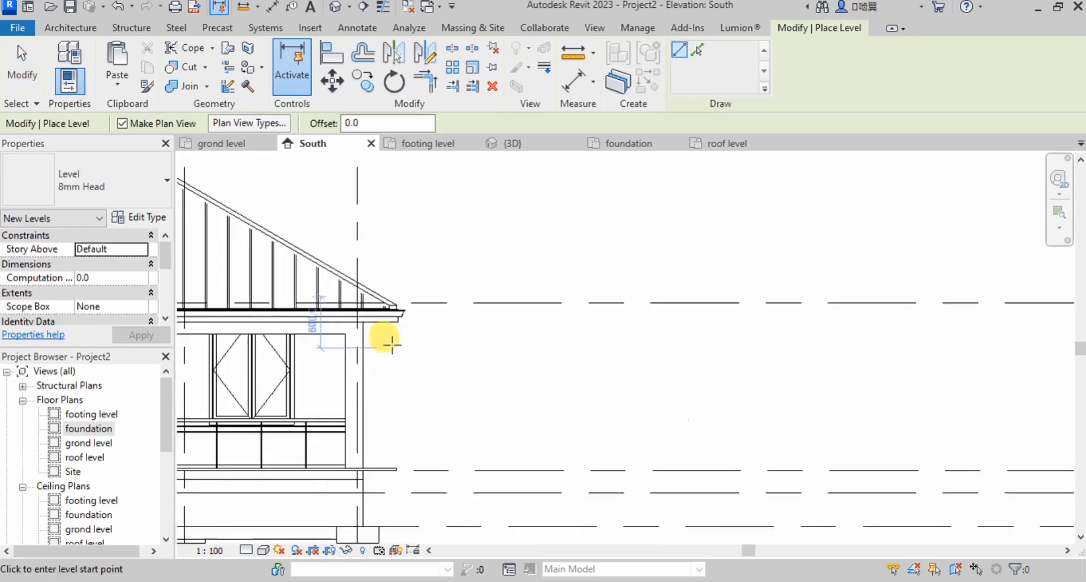
{"action": "scroll", "coordinate": [425, 293], "scroll_direction": "up", "scroll_amount": 2}
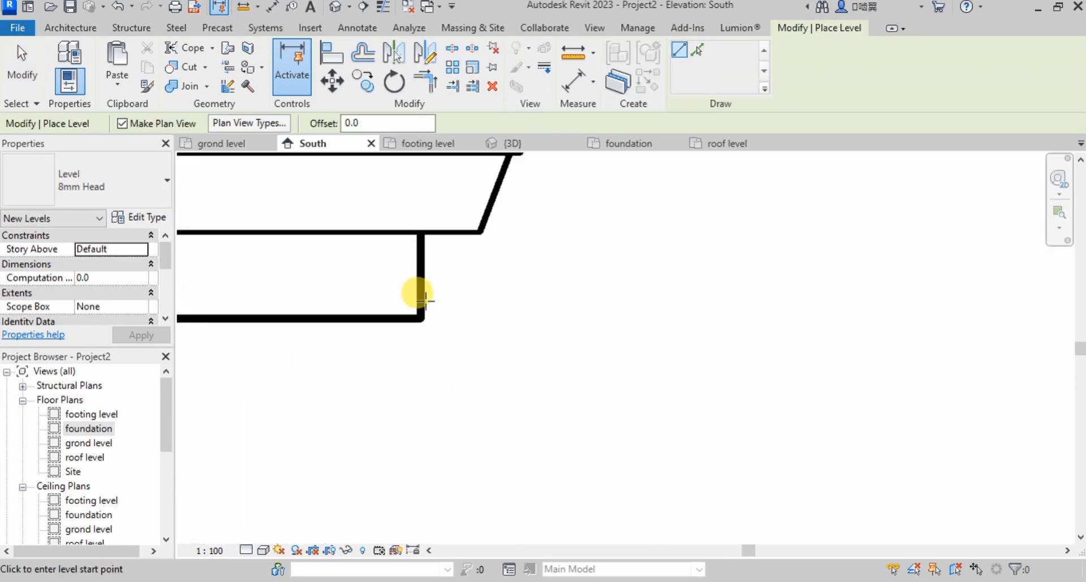
{"action": "scroll", "coordinate": [351, 283], "scroll_direction": "down", "scroll_amount": 3}
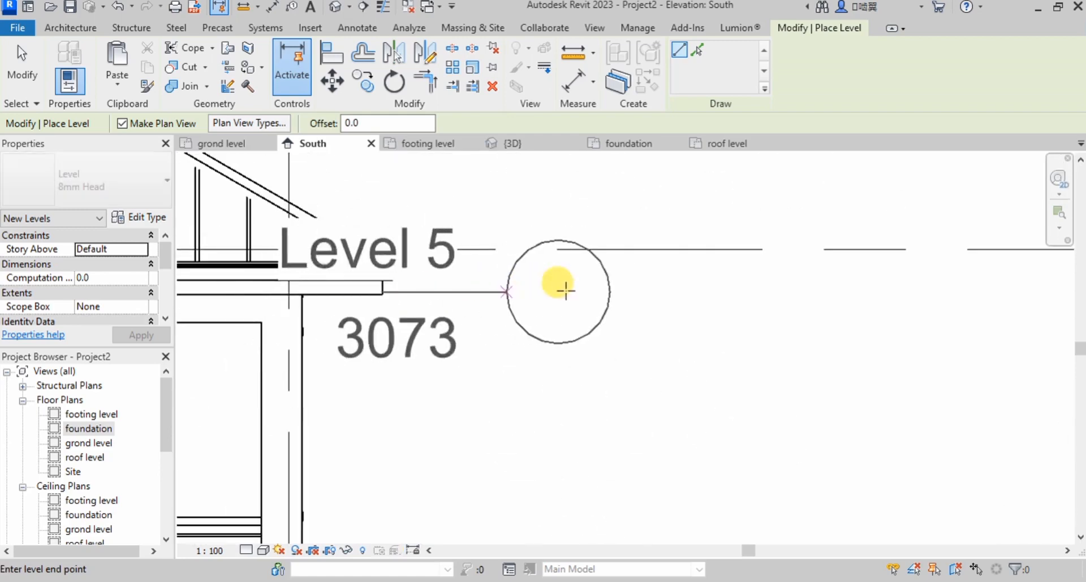
{"action": "left_click", "coordinate": [802, 295]}
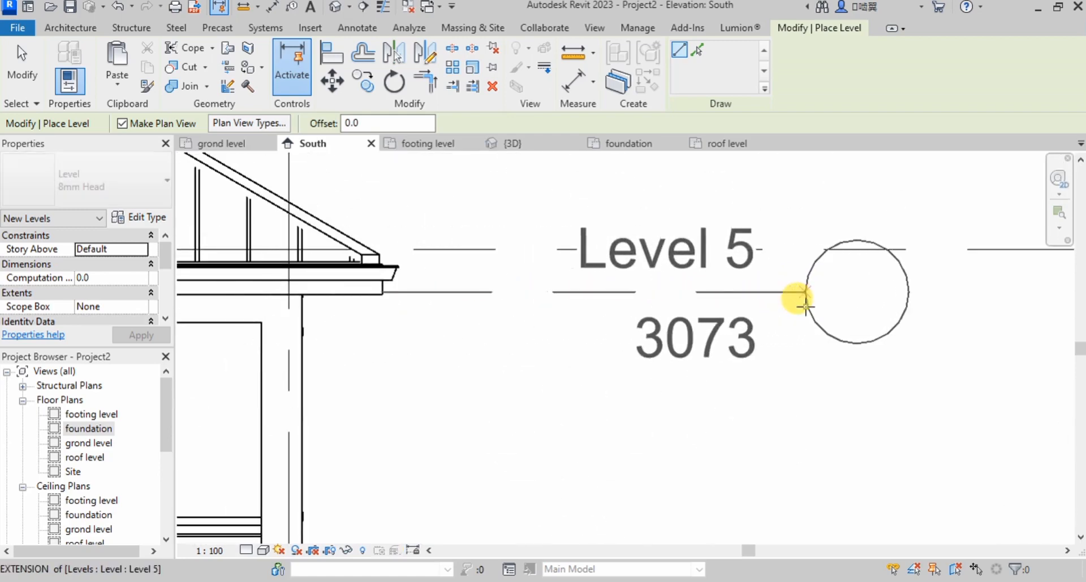
{"action": "key", "text": "Escape"}
{"action": "key", "text": "Escape"}
- Rename the new level at the fascia's lower edge to SOFFIT
{"action": "double_click", "coordinate": [689, 259]}
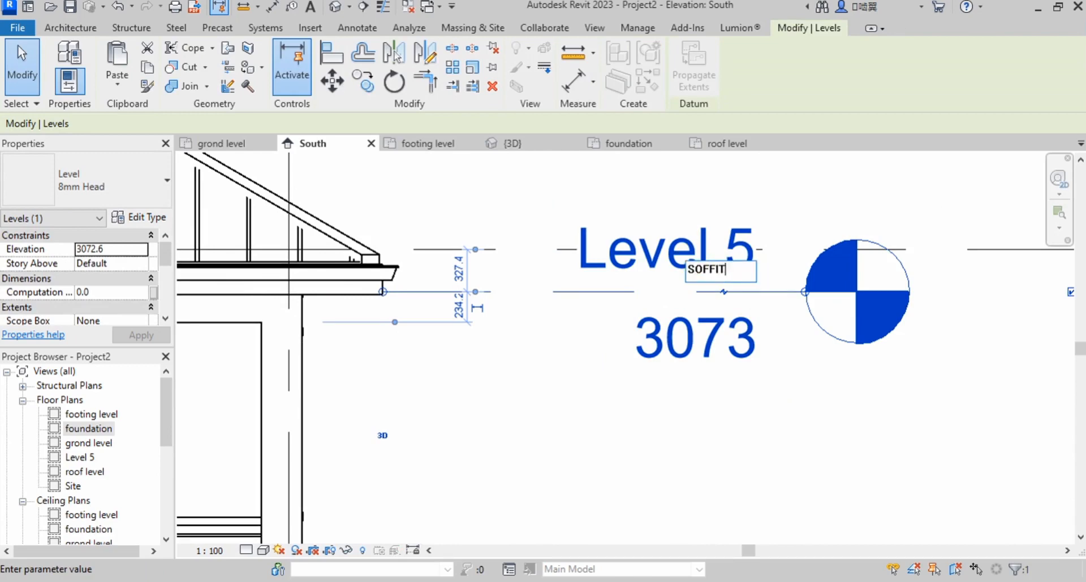
{"action": "type", "text": "SOFFIT"}
{"action": "left_click", "coordinate": [525, 492]}
{"action": "left_click", "coordinate": [621, 417]}
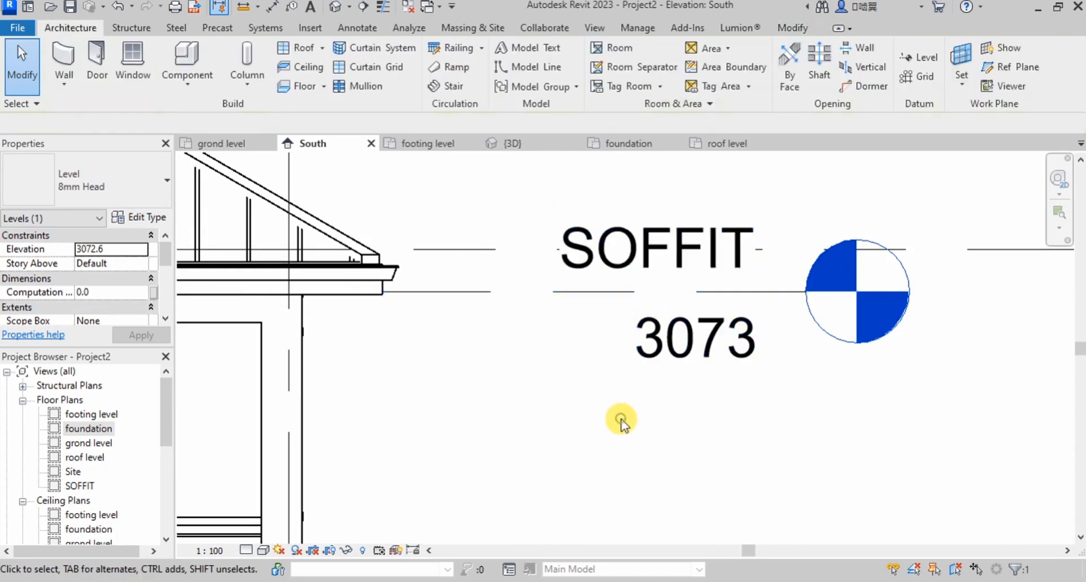
- Set the roof soffit's level constraint to SOFFIT
{"action": "scroll", "coordinate": [691, 378], "scroll_direction": "down", "scroll_amount": 6}
{"action": "scroll", "coordinate": [685, 441], "scroll_direction": "up", "scroll_amount": 3}
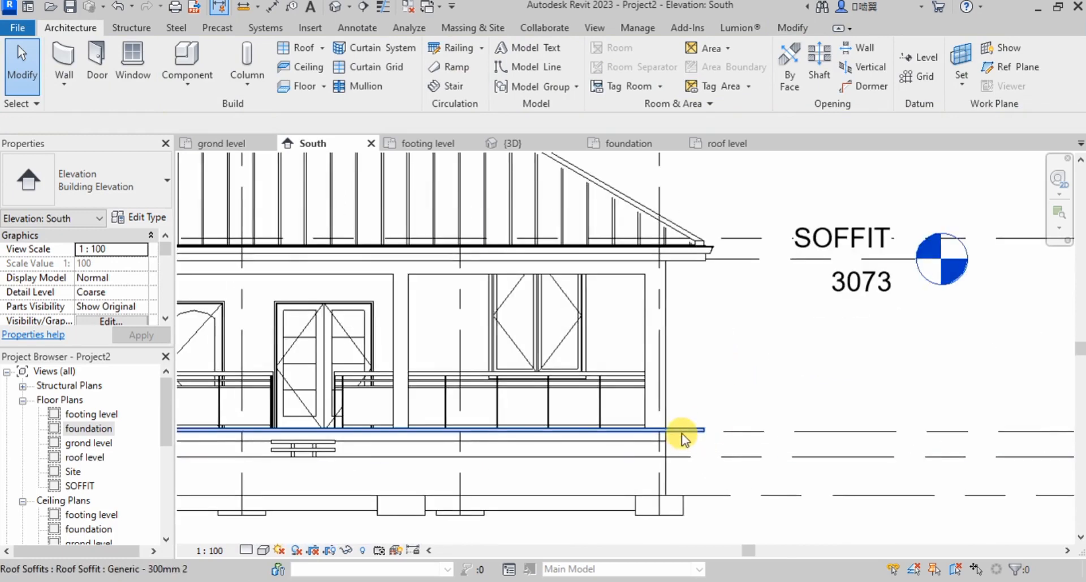
{"action": "left_click", "coordinate": [685, 431]}
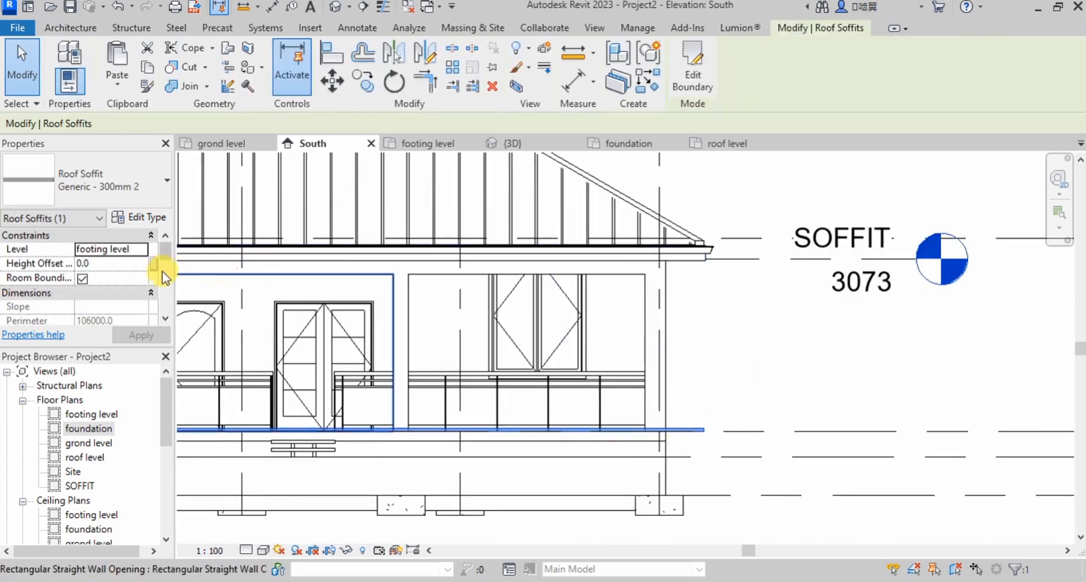
{"action": "left_click", "coordinate": [141, 249]}
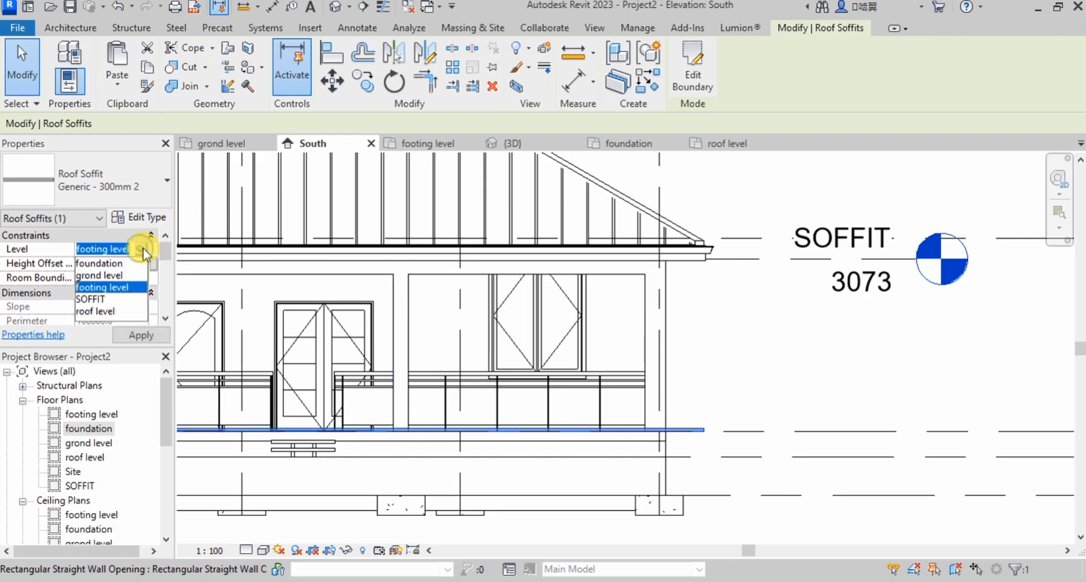
{"action": "left_click", "coordinate": [101, 299]}
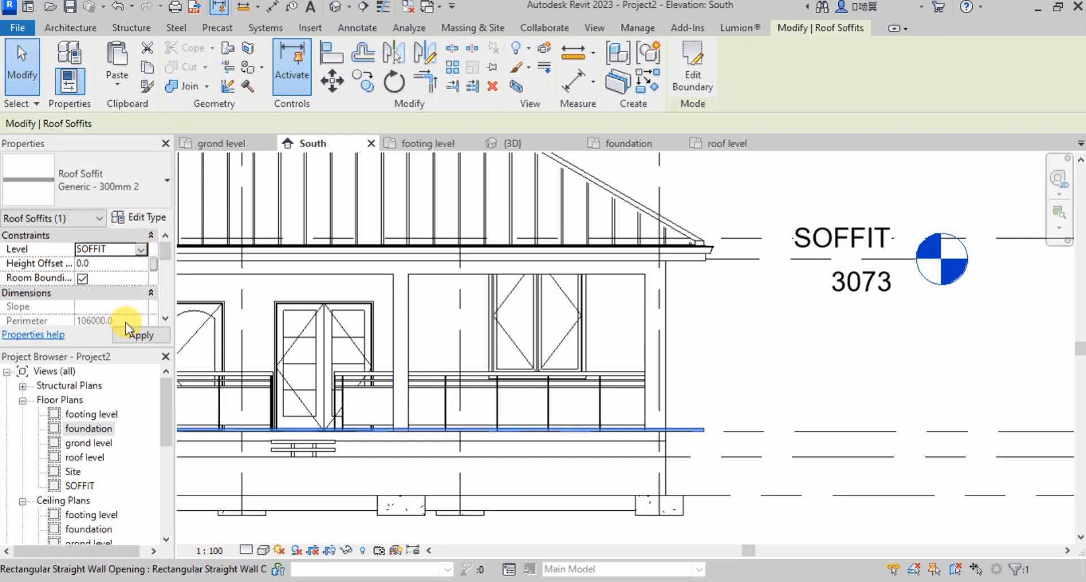
{"action": "left_click", "coordinate": [137, 336]}
{"action": "left_click", "coordinate": [730, 340]}
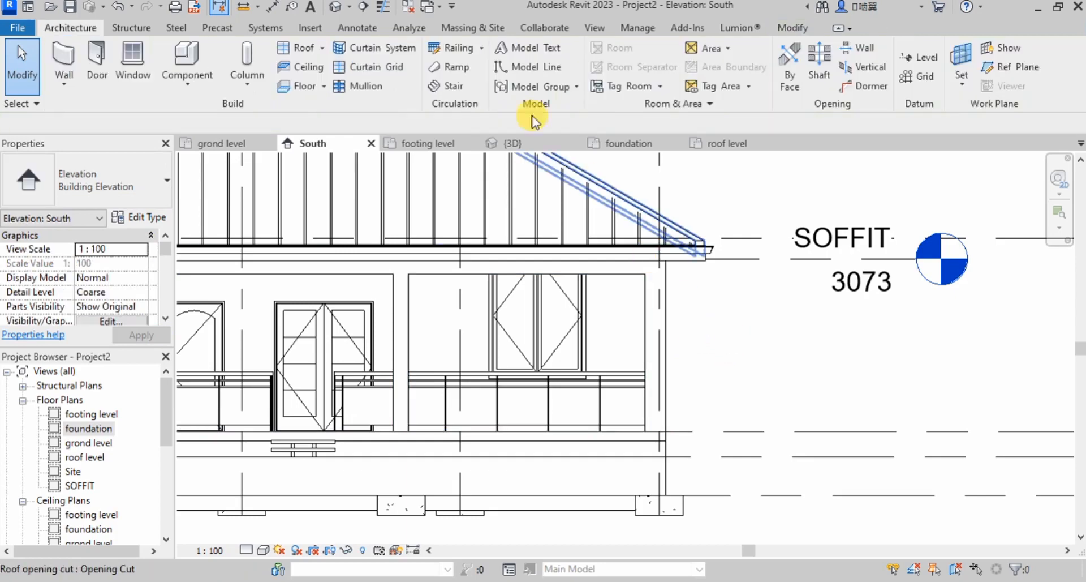
- Inspect the soffit under the eaves from below and around the house in the 3D view
{"action": "left_click", "coordinate": [336, 8]}
{"action": "middle_click_drag", "start_coordinate": [632, 284], "coordinate": [517, 298], "text": "shift"}
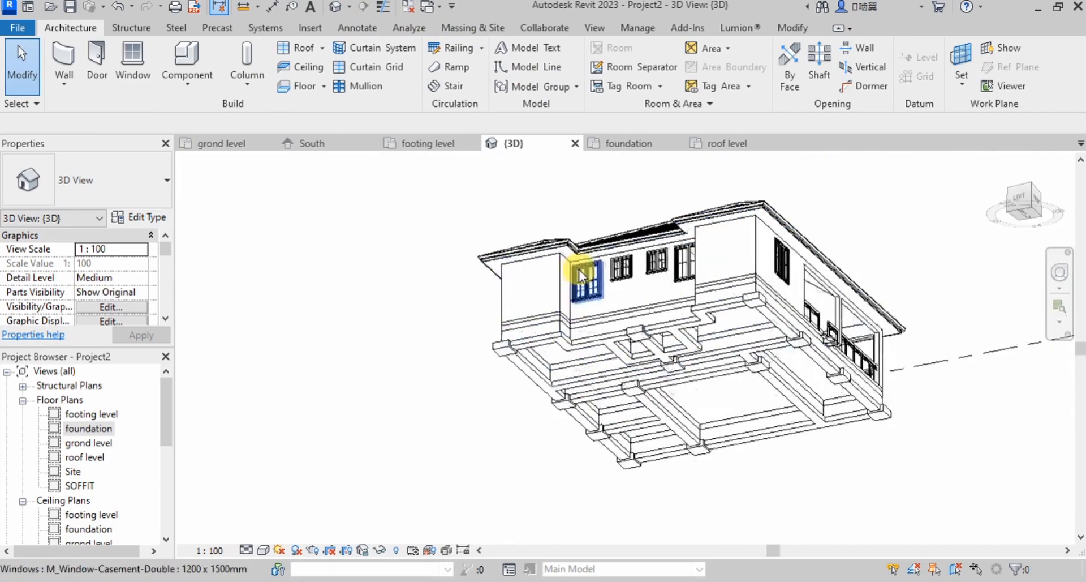
{"action": "scroll", "coordinate": [550, 232], "scroll_direction": "up", "scroll_amount": 6}
{"action": "scroll", "coordinate": [291, 308], "scroll_direction": "down", "scroll_amount": 5}
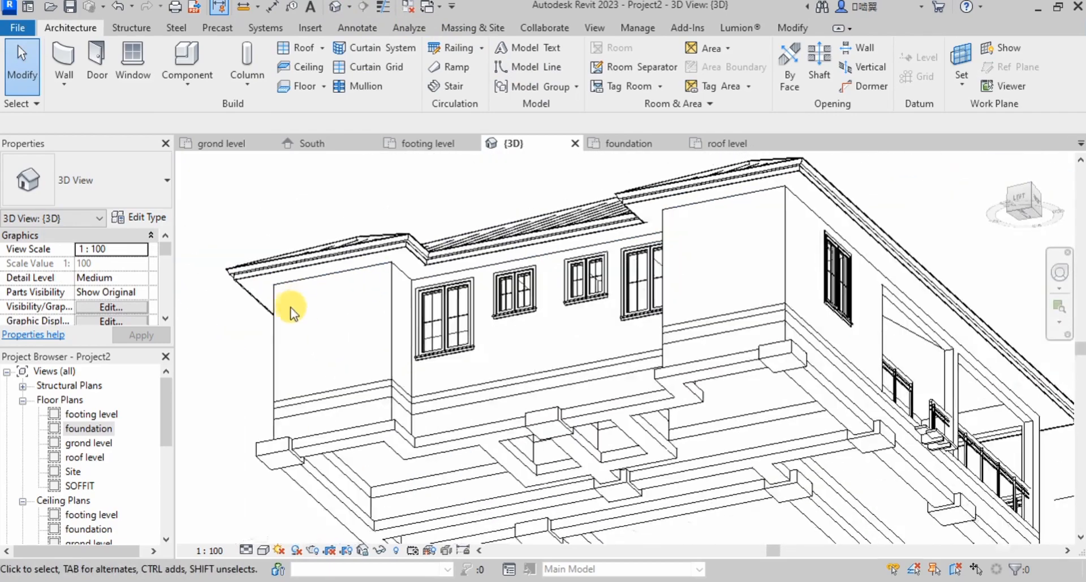
{"action": "middle_click_drag", "start_coordinate": [686, 324], "coordinate": [480, 238], "text": "shift"}
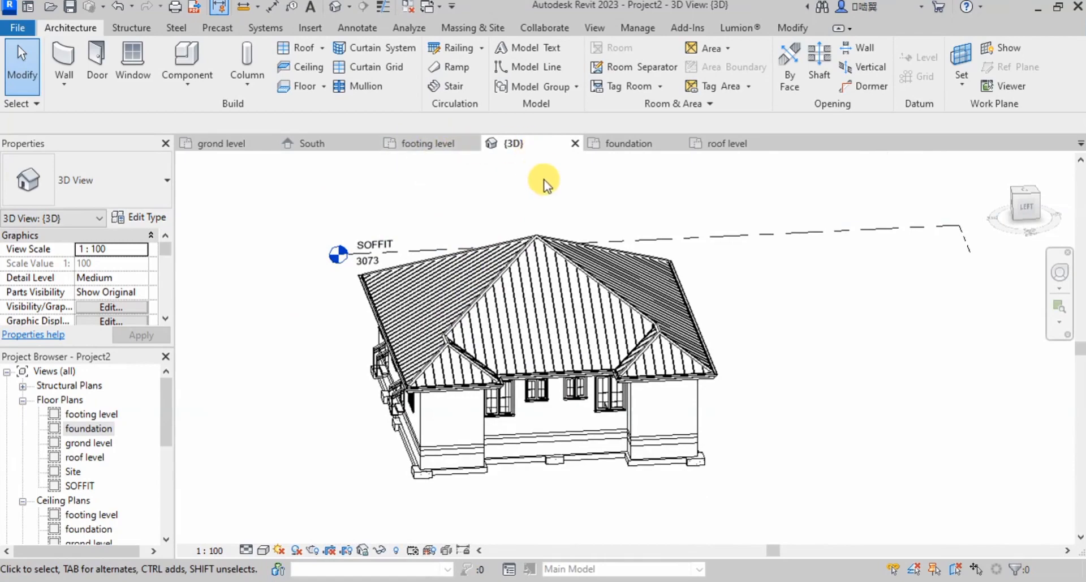
{"action": "middle_click_drag", "start_coordinate": [816, 342], "coordinate": [750, 398], "text": "shift"}
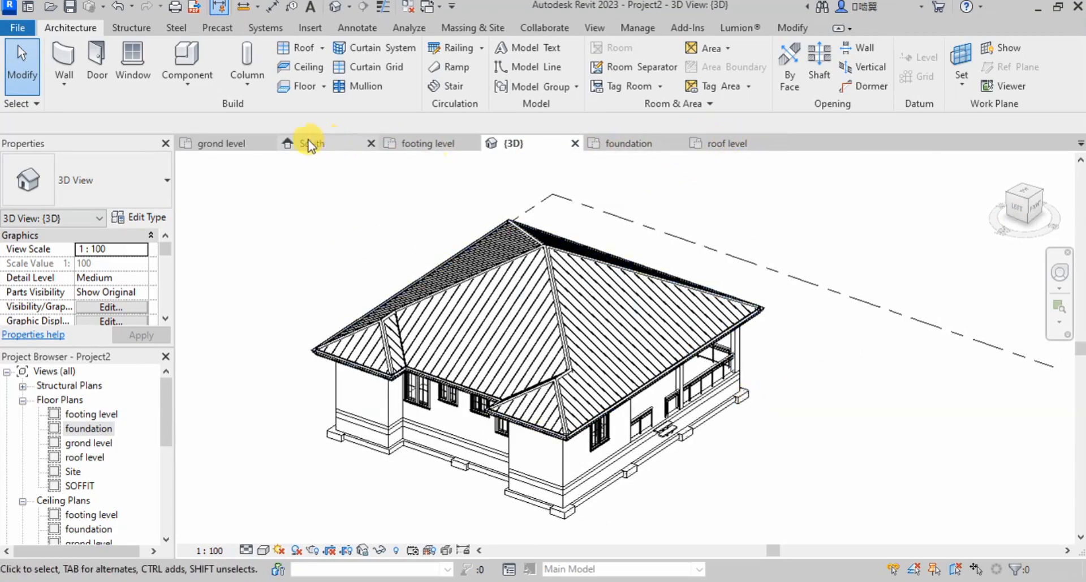
- In the Site plan, create a four-point toposurface around the house at absolute elevation 0.0
{"action": "double_click", "coordinate": [72, 473]}
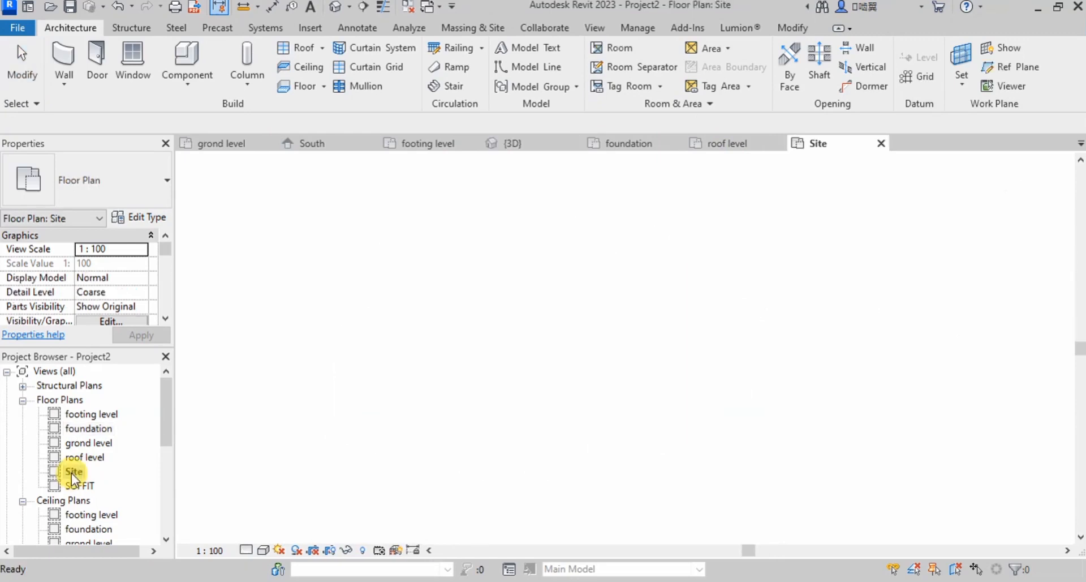
{"action": "left_click", "coordinate": [479, 28]}
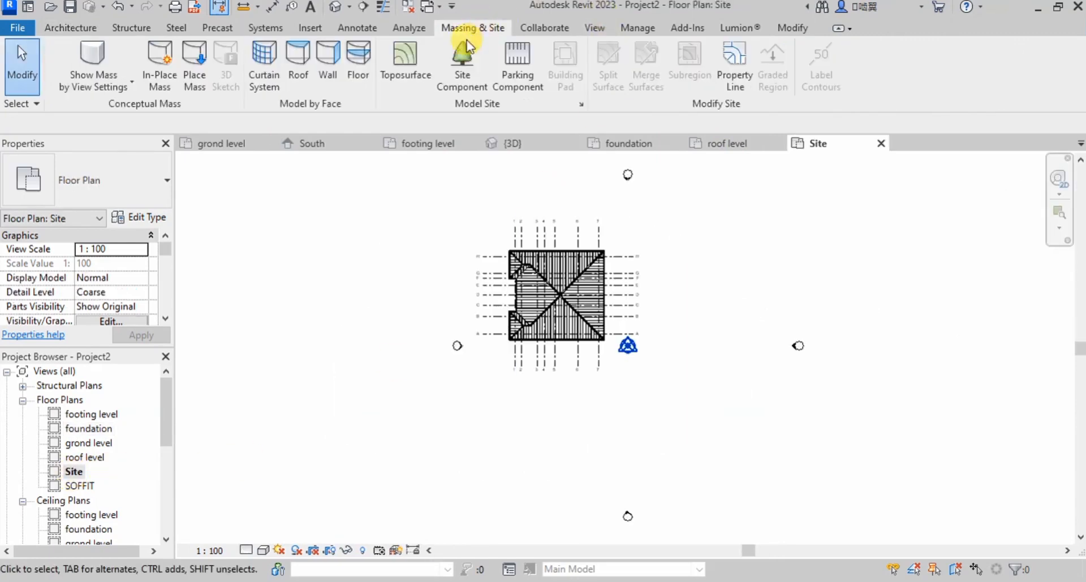
{"action": "left_click", "coordinate": [423, 54]}
{"action": "left_click", "coordinate": [471, 204]}
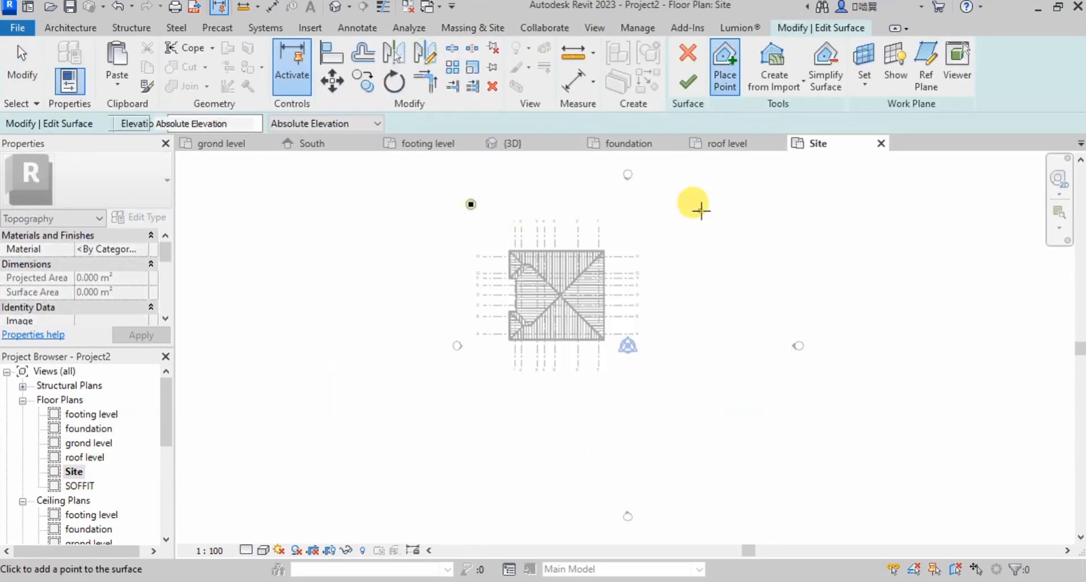
{"action": "left_click", "coordinate": [682, 206]}
{"action": "left_click", "coordinate": [687, 435]}
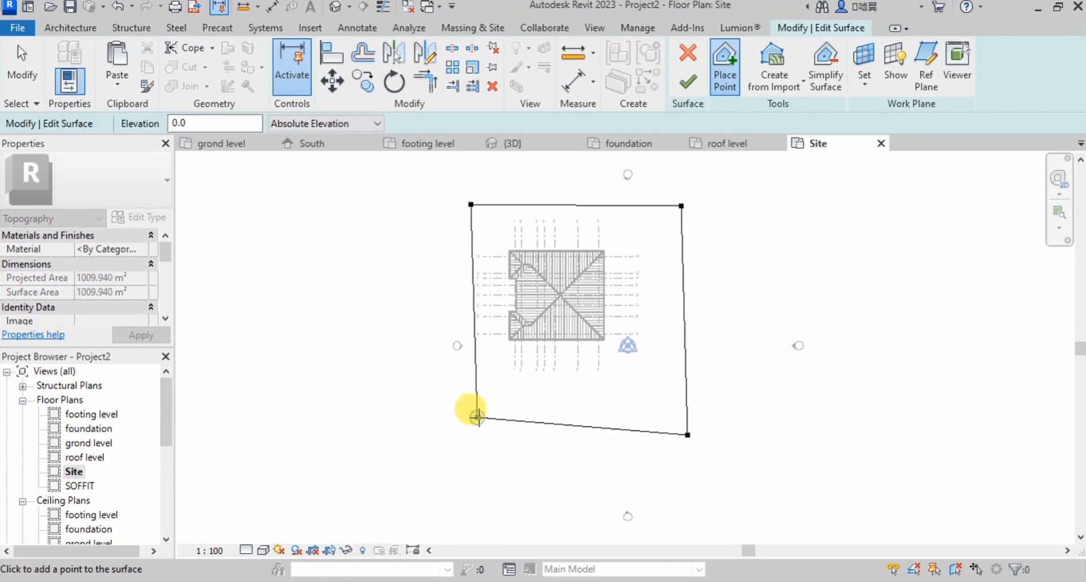
{"action": "left_click", "coordinate": [688, 82]}
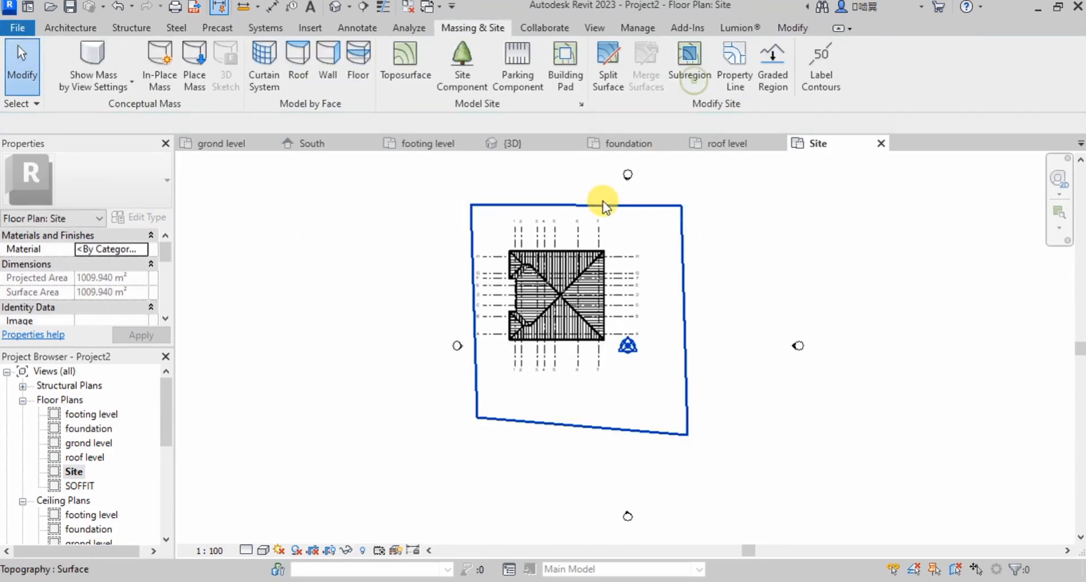
- Check the toposurface's properties and view it around the house in 3D
{"action": "left_click", "coordinate": [628, 211]}
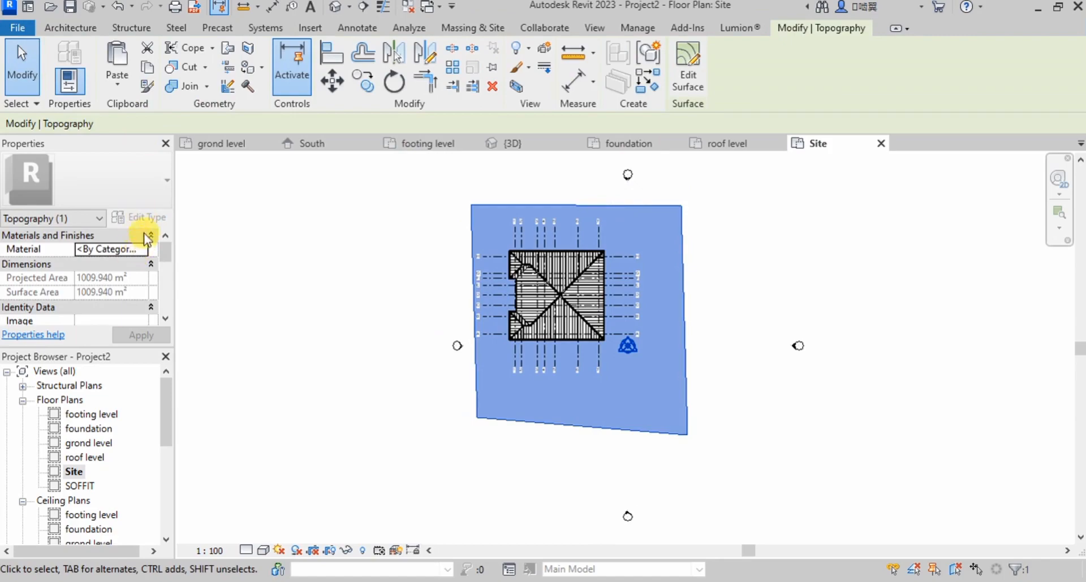
{"action": "left_click", "coordinate": [328, 194]}
{"action": "left_click", "coordinate": [548, 145]}
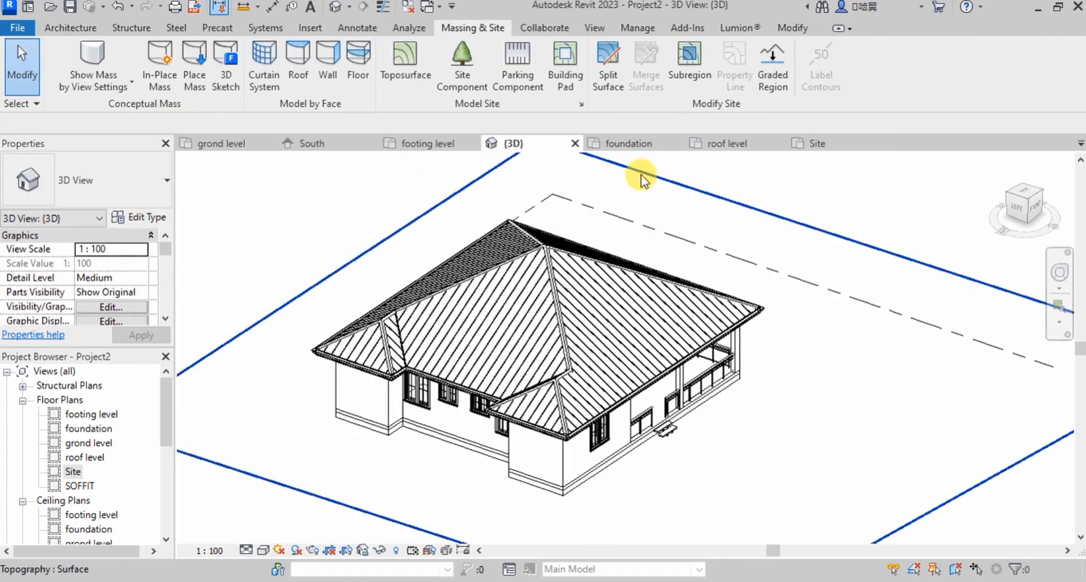
- Switch the 3D view to a realistic visual style that shows the material textures of the house and terrain
{"action": "middle_click_drag", "start_coordinate": [432, 482], "coordinate": [480, 467], "text": "shift"}
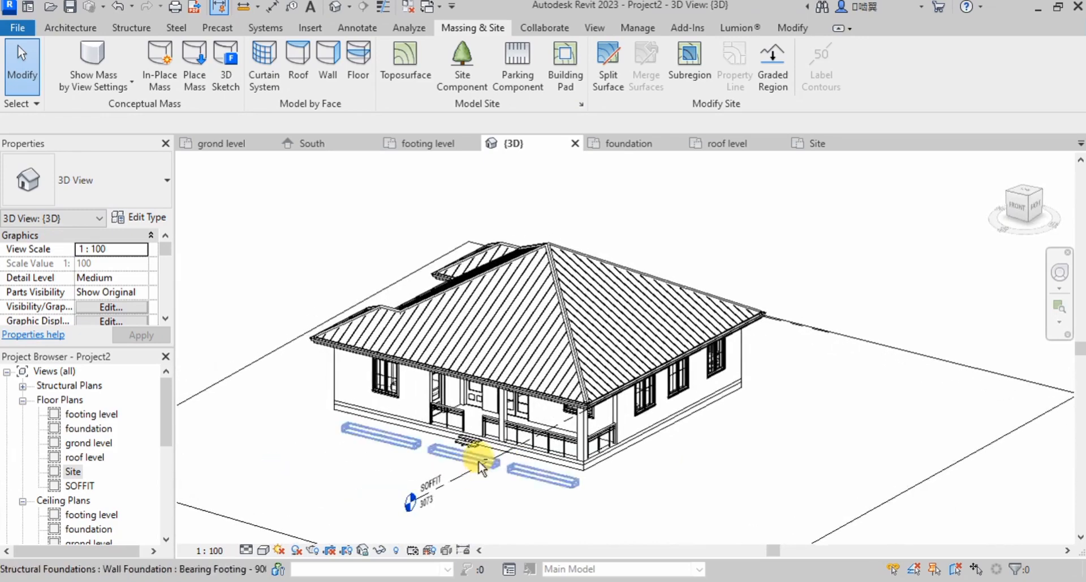
{"action": "left_click", "coordinate": [262, 551]}
{"action": "left_click", "coordinate": [274, 530]}
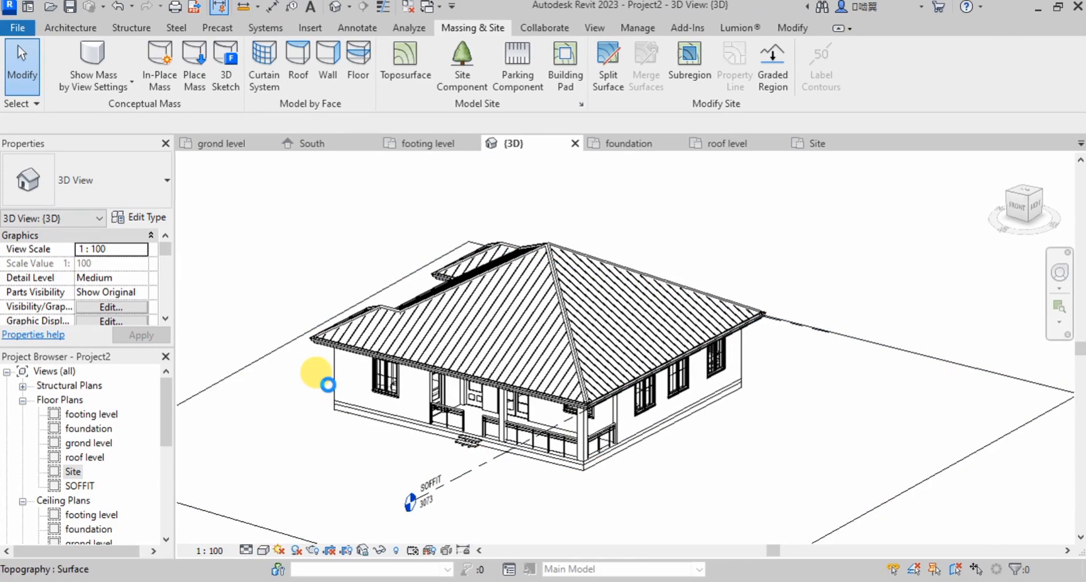
- Examine the textured roof in 3D, including its hip ridges, valleys, fascias and gutters along the eaves
{"action": "middle_click_drag", "start_coordinate": [333, 431], "coordinate": [494, 364], "text": "shift"}
{"action": "middle_click_drag", "start_coordinate": [722, 452], "coordinate": [823, 441], "text": "shift"}
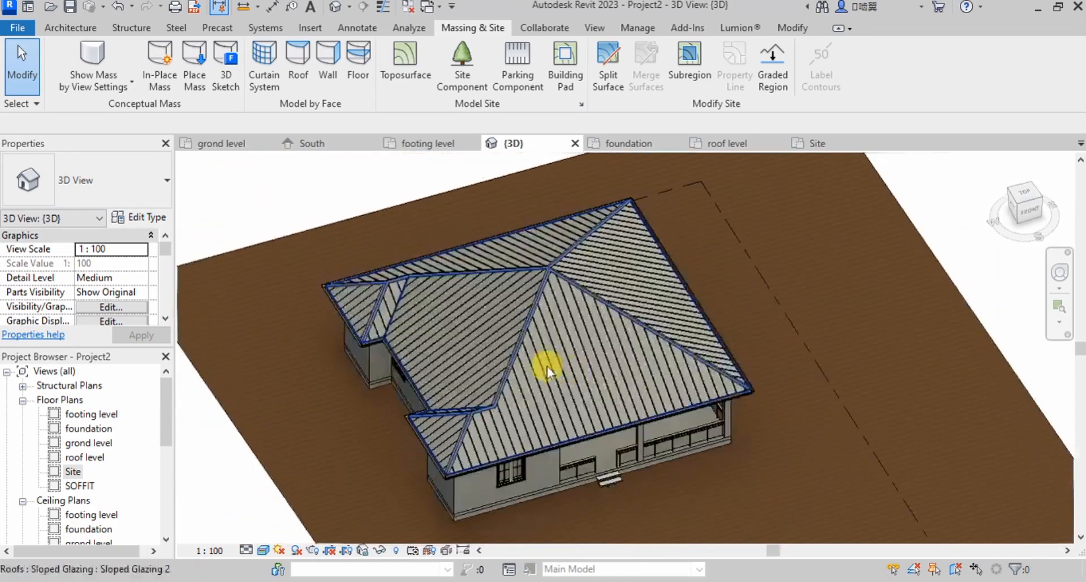
{"action": "scroll", "coordinate": [471, 359], "scroll_direction": "up", "scroll_amount": 3}
{"action": "middle_click_drag", "start_coordinate": [504, 395], "coordinate": [293, 367], "text": "shift"}
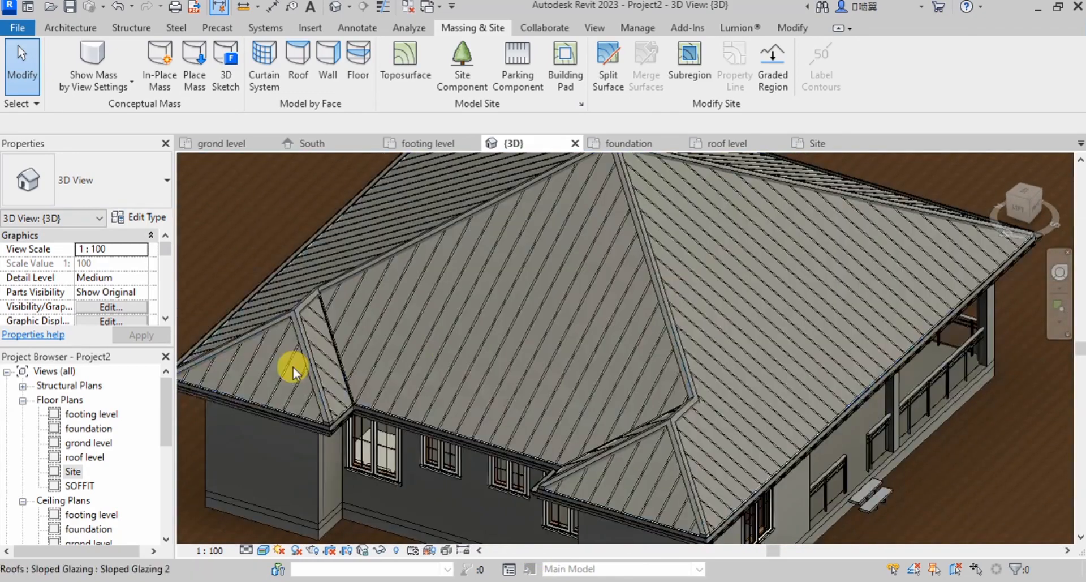
{"action": "scroll", "coordinate": [225, 368], "scroll_direction": "up", "scroll_amount": 2}
{"action": "scroll", "coordinate": [401, 267], "scroll_direction": "up", "scroll_amount": 3}
{"action": "scroll", "coordinate": [354, 304], "scroll_direction": "up", "scroll_amount": 2}
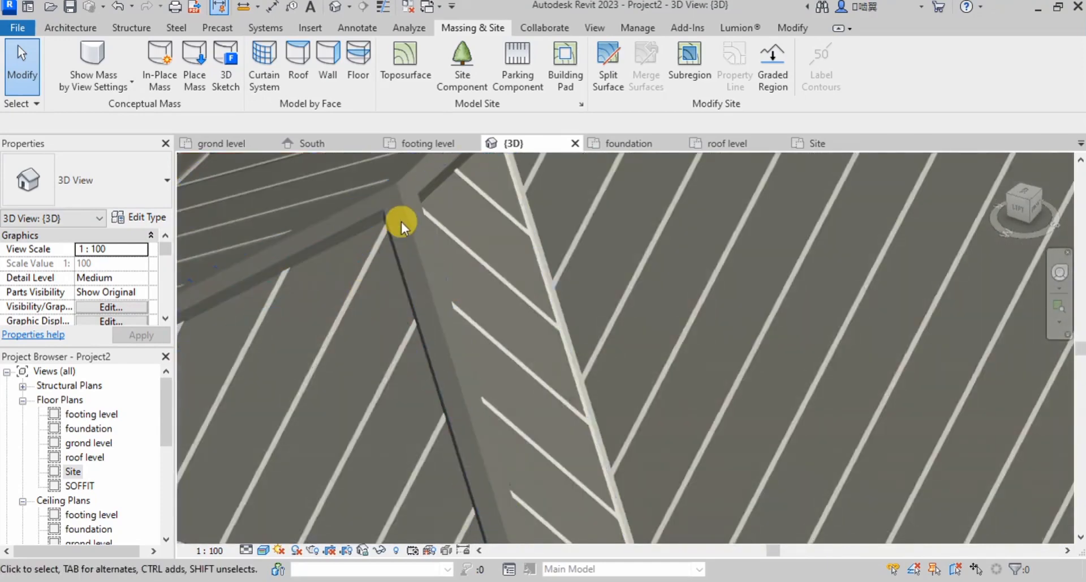
{"action": "scroll", "coordinate": [362, 194], "scroll_direction": "down", "scroll_amount": 3}
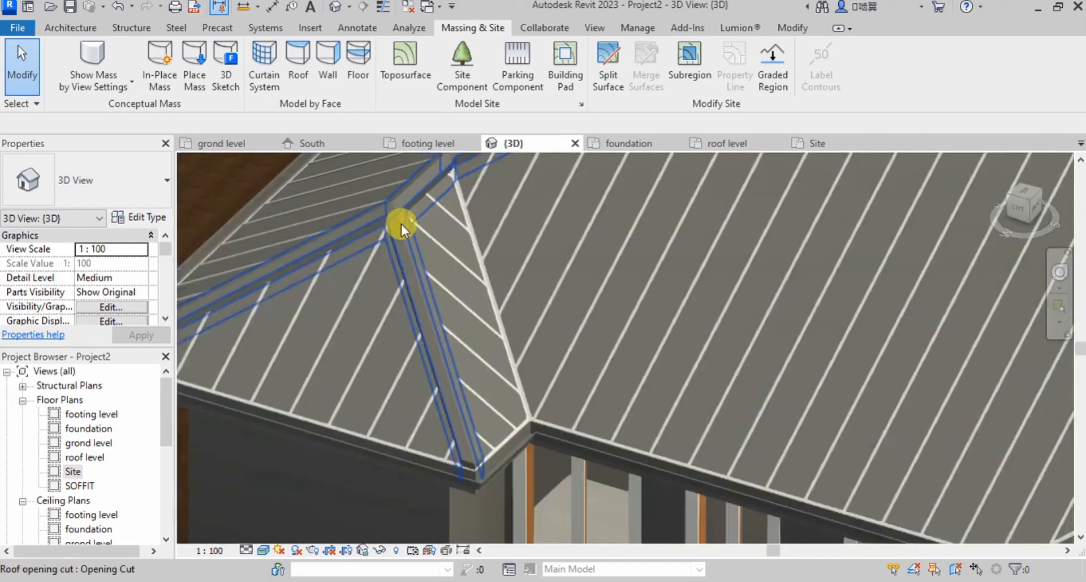
{"action": "scroll", "coordinate": [389, 440], "scroll_direction": "down", "scroll_amount": 2}
{"action": "scroll", "coordinate": [534, 444], "scroll_direction": "up", "scroll_amount": 3}
{"action": "scroll", "coordinate": [534, 444], "scroll_direction": "down", "scroll_amount": 3}
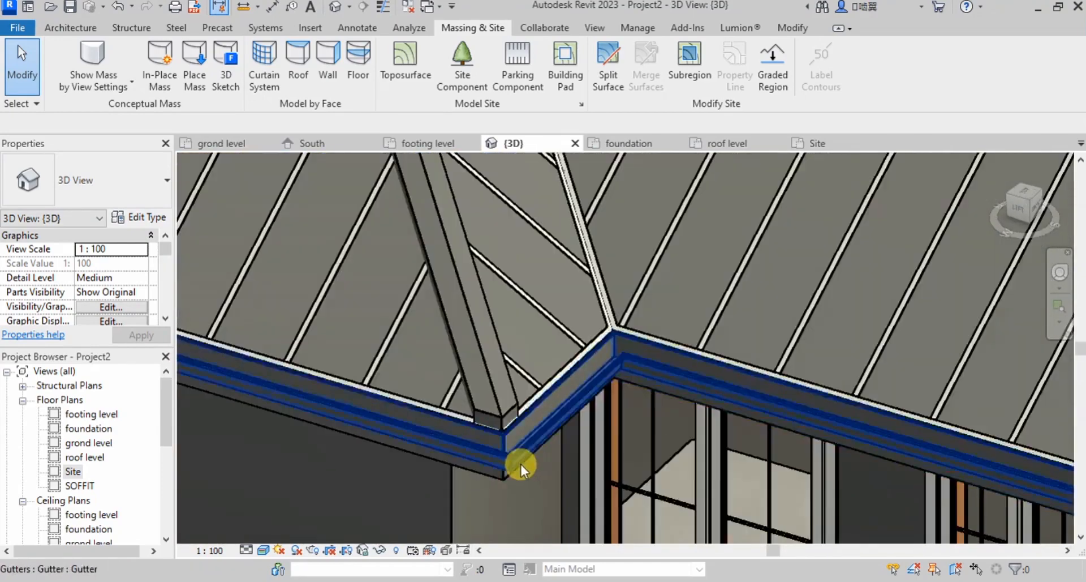
{"action": "scroll", "coordinate": [514, 358], "scroll_direction": "down", "scroll_amount": 4}
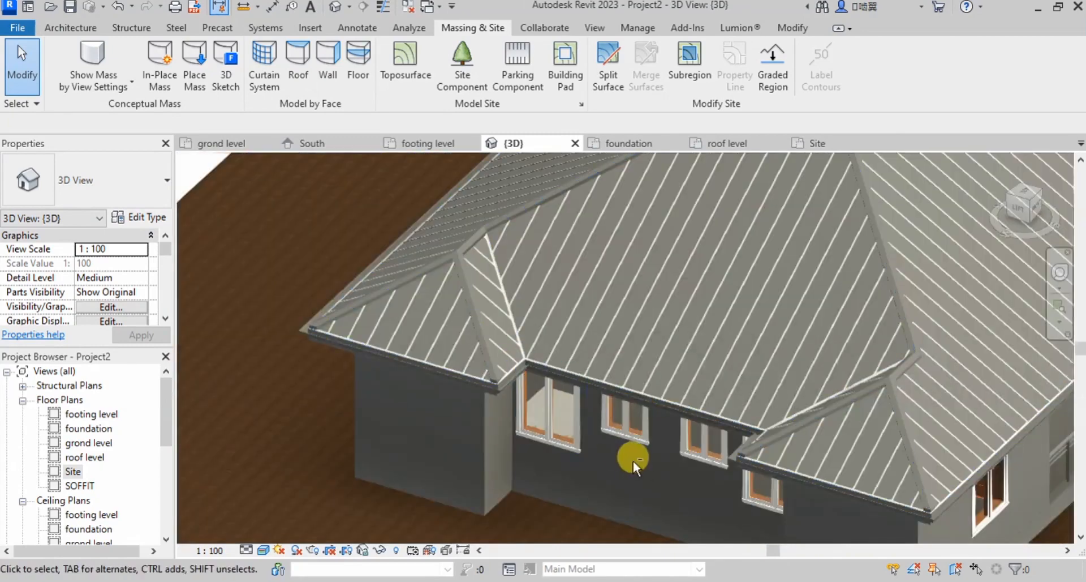
- Inspect the veranda, windows, exterior doors and steps around the house, and the whole building on its terrain
{"action": "middle_click_drag", "start_coordinate": [630, 455], "coordinate": [706, 315], "text": "shift"}
{"action": "scroll", "coordinate": [677, 323], "scroll_direction": "up", "scroll_amount": 2}
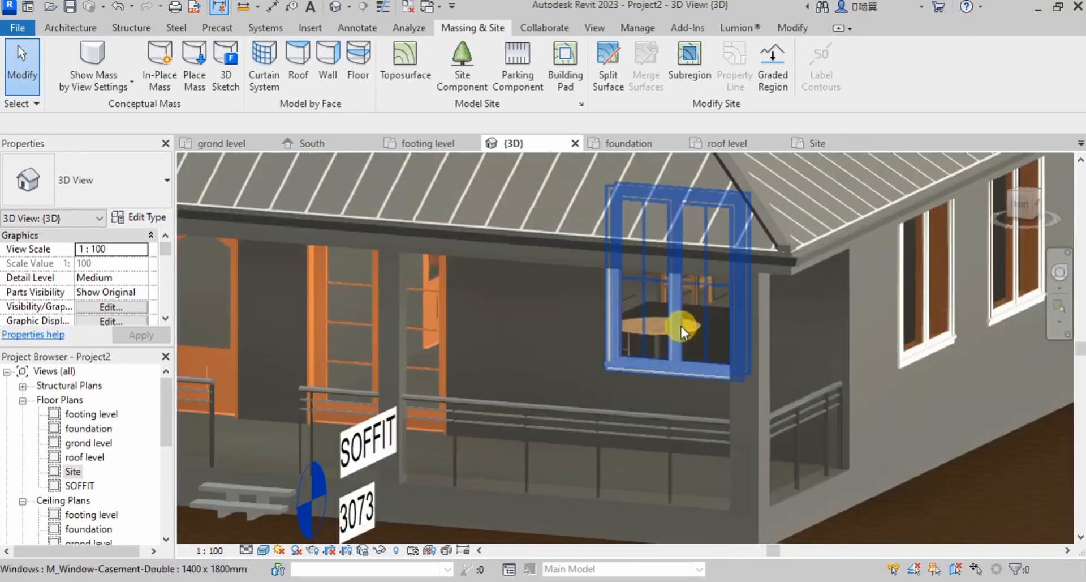
{"action": "scroll", "coordinate": [658, 339], "scroll_direction": "up", "scroll_amount": 2}
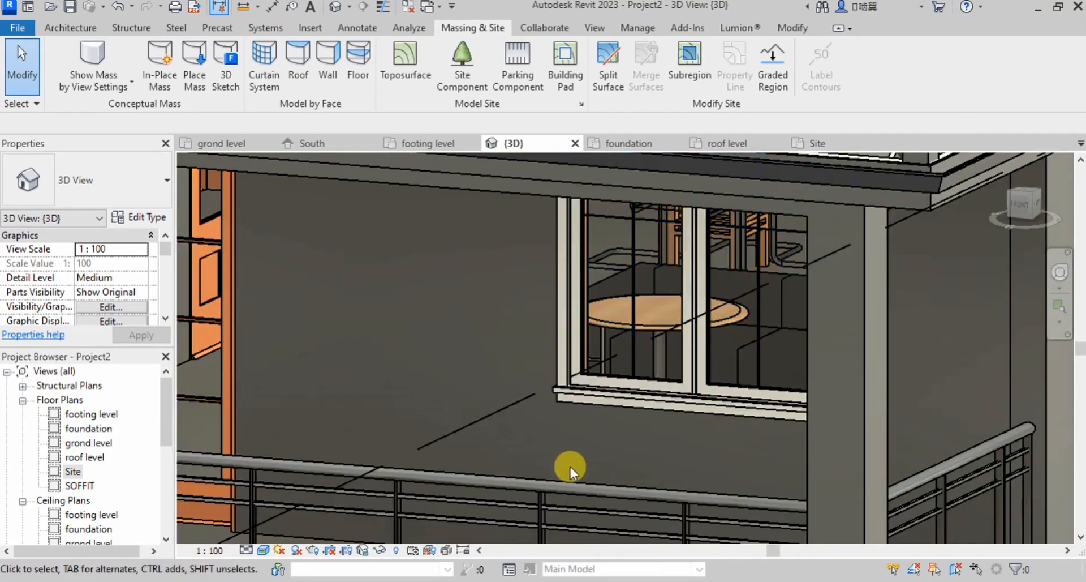
{"action": "scroll", "coordinate": [565, 465], "scroll_direction": "down", "scroll_amount": 3}
{"action": "middle_click_drag", "start_coordinate": [658, 371], "coordinate": [543, 390], "text": "shift"}
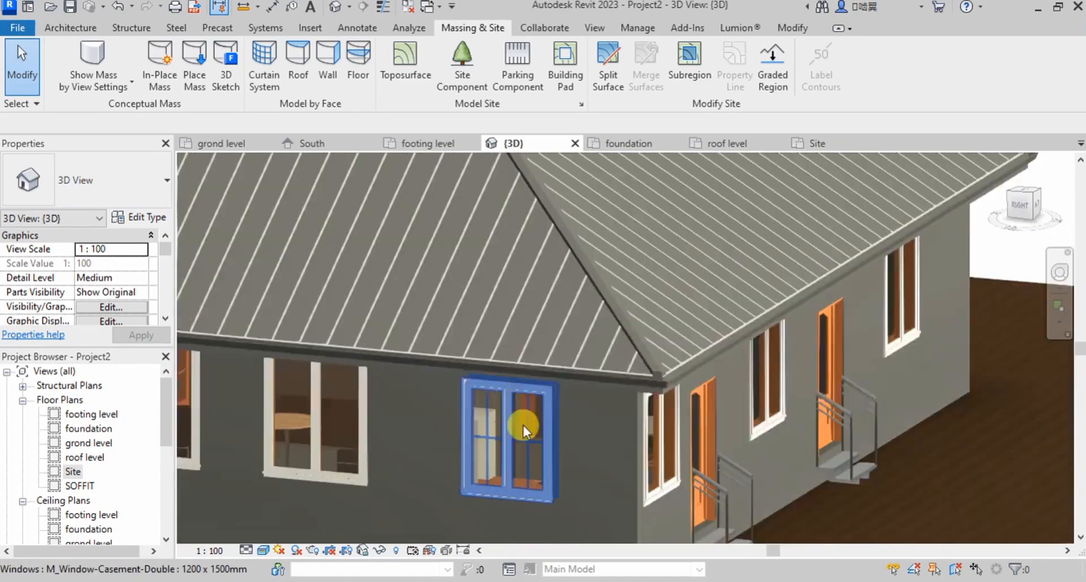
{"action": "scroll", "coordinate": [524, 426], "scroll_direction": "down", "scroll_amount": 2}
{"action": "middle_click_drag", "start_coordinate": [547, 455], "coordinate": [691, 481], "text": "shift"}
{"action": "scroll", "coordinate": [189, 396], "scroll_direction": "down", "scroll_amount": 2}
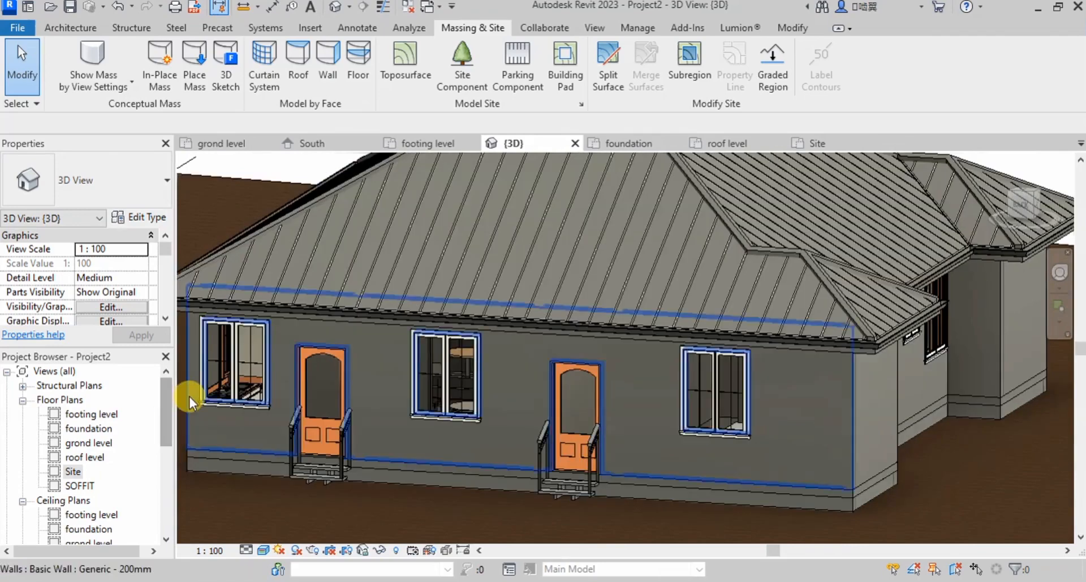
{"action": "scroll", "coordinate": [277, 402], "scroll_direction": "up", "scroll_amount": 8}
{"action": "scroll", "coordinate": [274, 329], "scroll_direction": "down", "scroll_amount": 8}
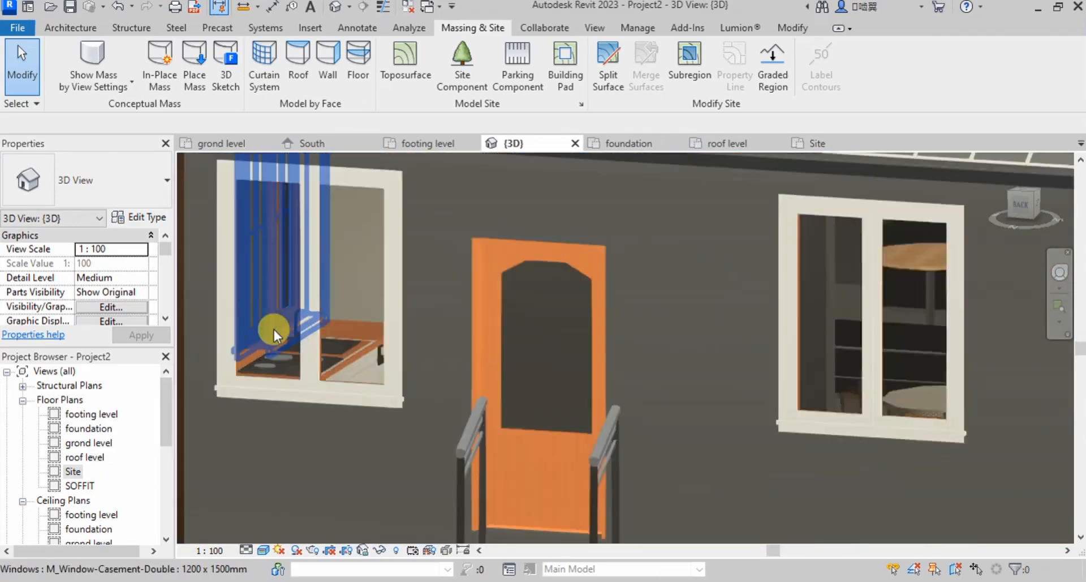
{"action": "scroll", "coordinate": [501, 382], "scroll_direction": "down", "scroll_amount": 8}
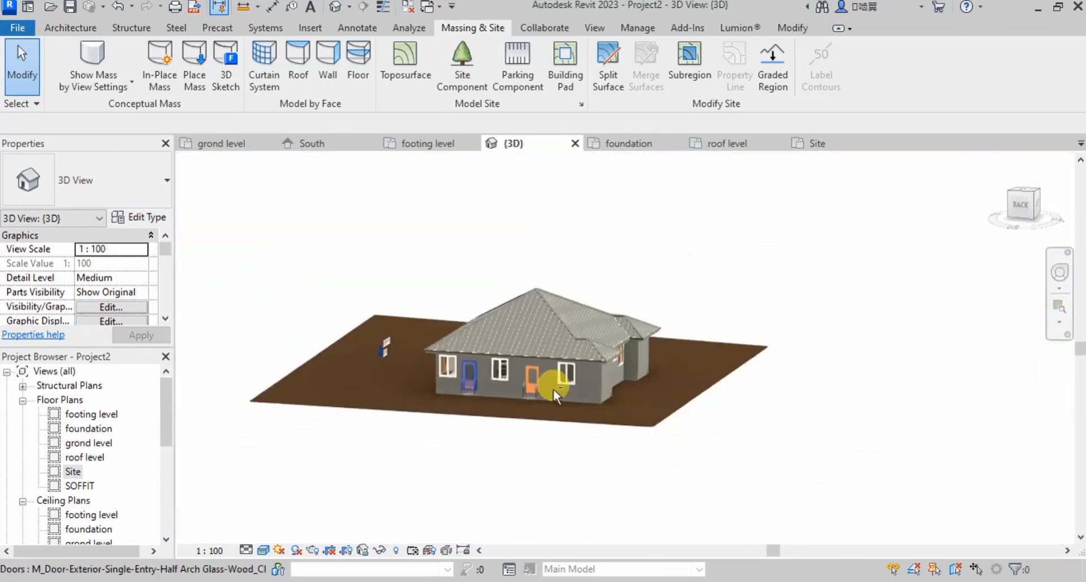
{"action": "middle_click_drag", "start_coordinate": [553, 389], "coordinate": [318, 393], "text": "shift"}
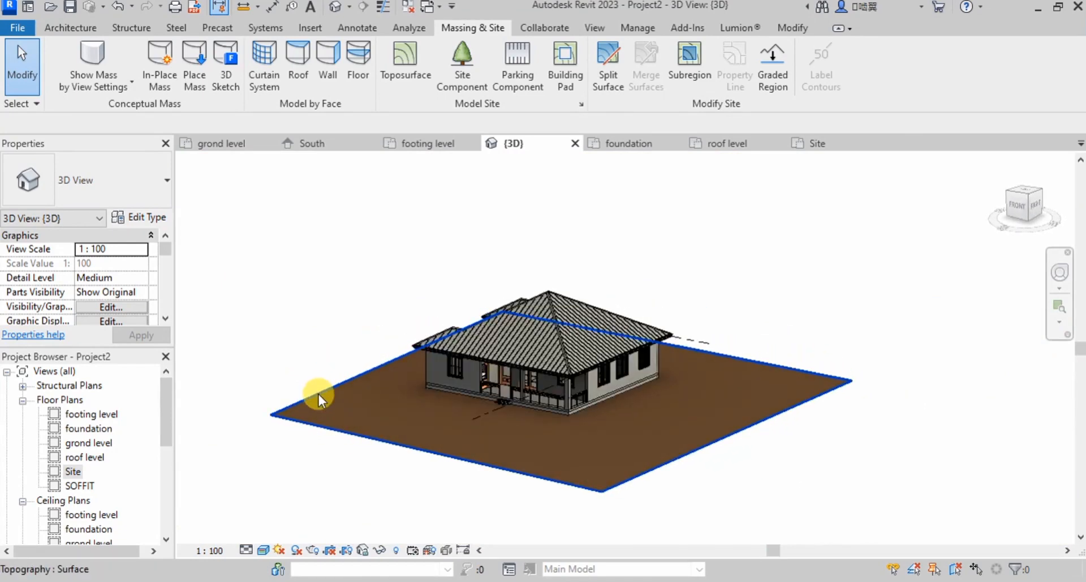